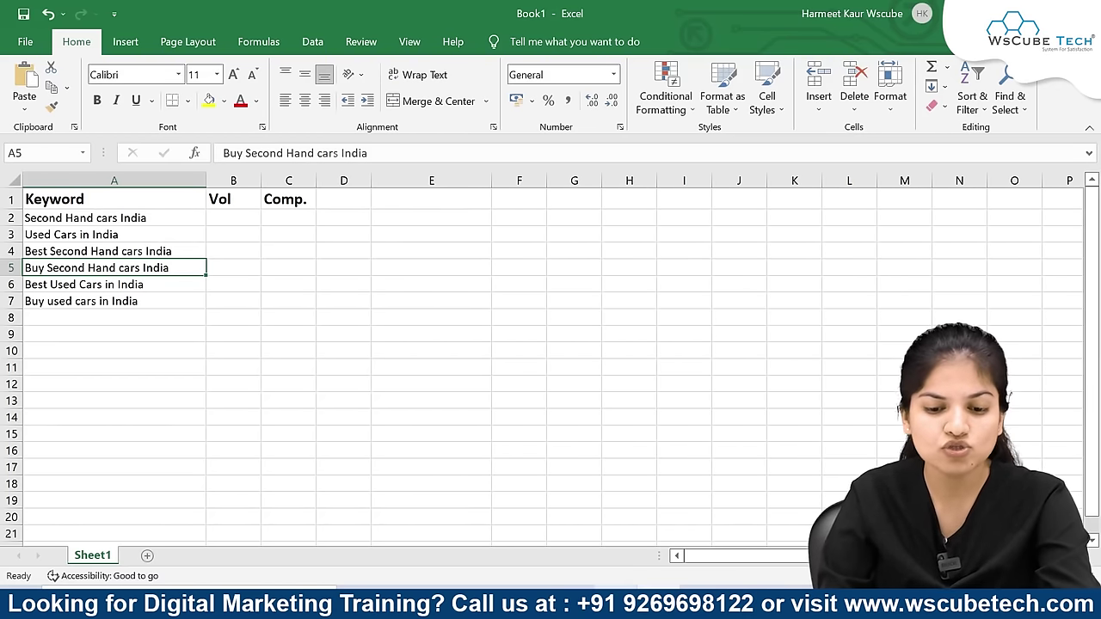
Step: Open an Incognito window in Chrome and search Google for the keyword "Second Hand cars India" copied from cell A2 in Excel
key(alt+Tab)
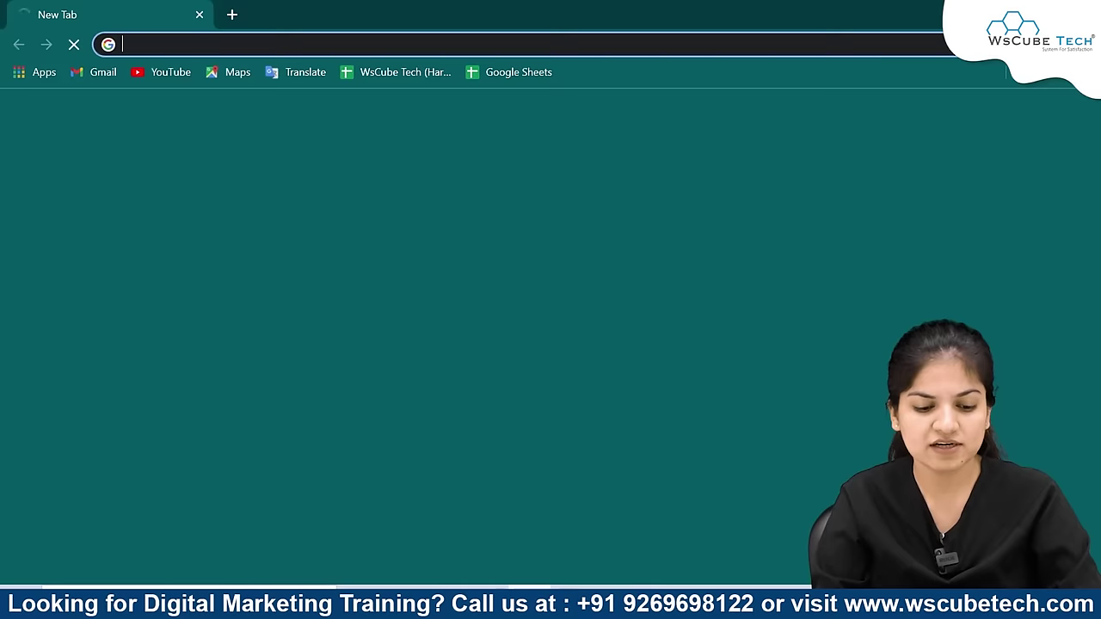
key(ctrl+shift+n)
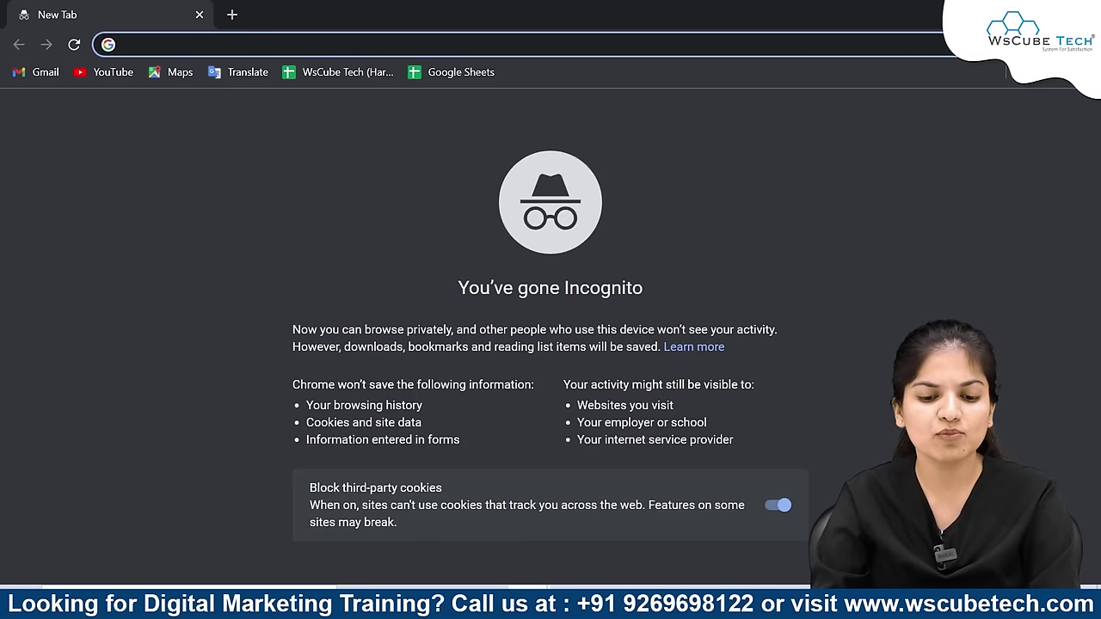
click(568, 606)
double_click(147, 218)
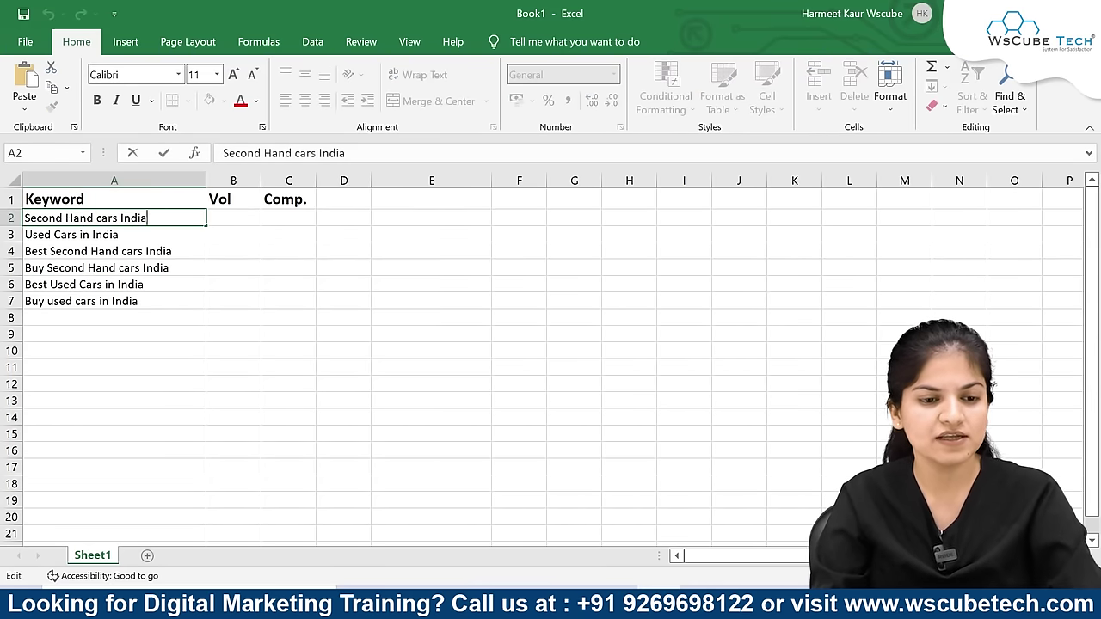
key(shift+Home)
key(ctrl+c)
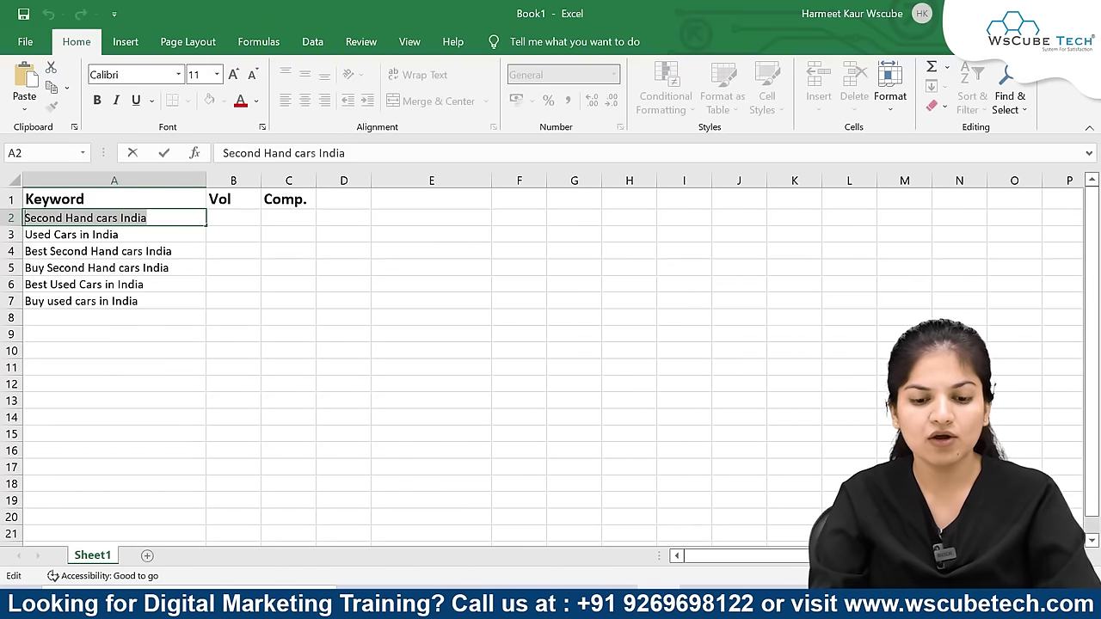
key(alt+Tab)
key(ctrl+v)
key(Return)
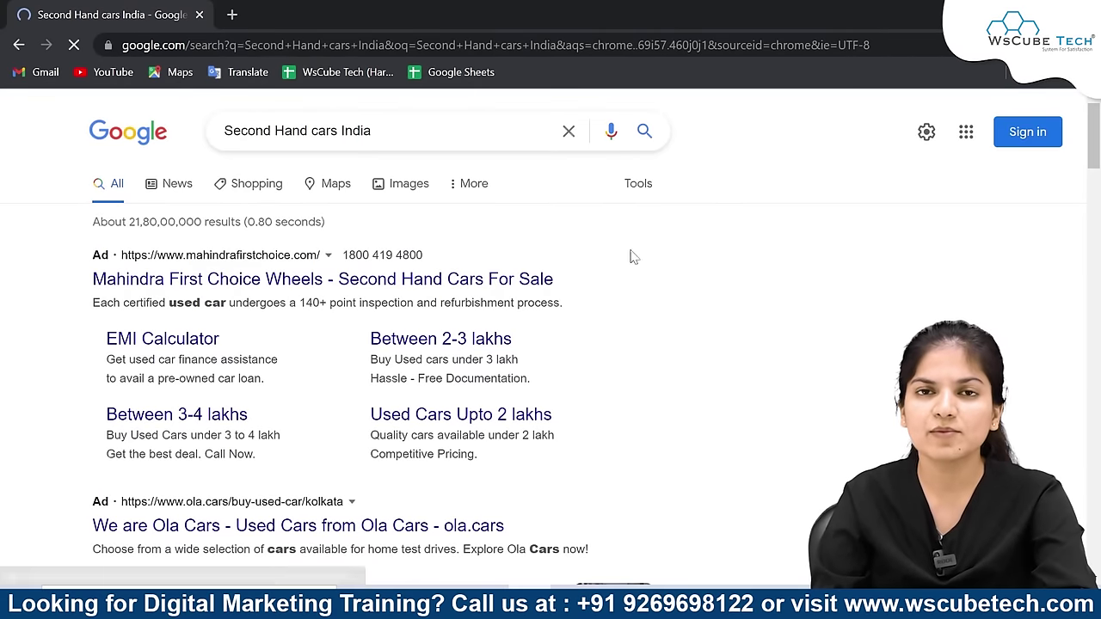
Step: Bring up the search suggestions for "Second Hand cars India" and run the suggested search "used cars for sale"
click(372, 130)
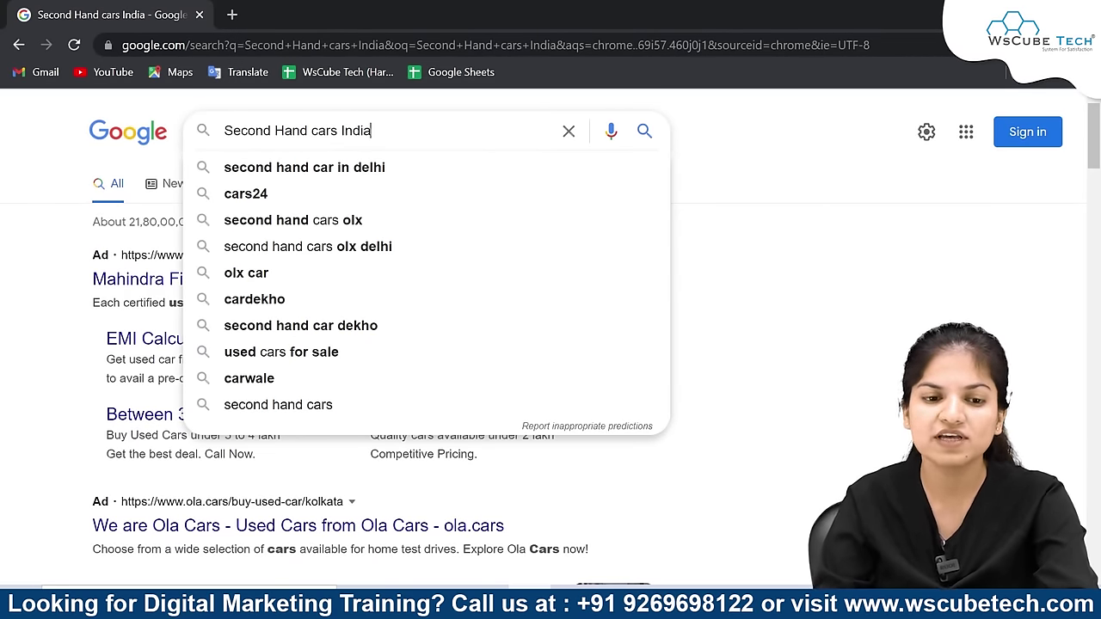
scroll(383, 258, up, 3)
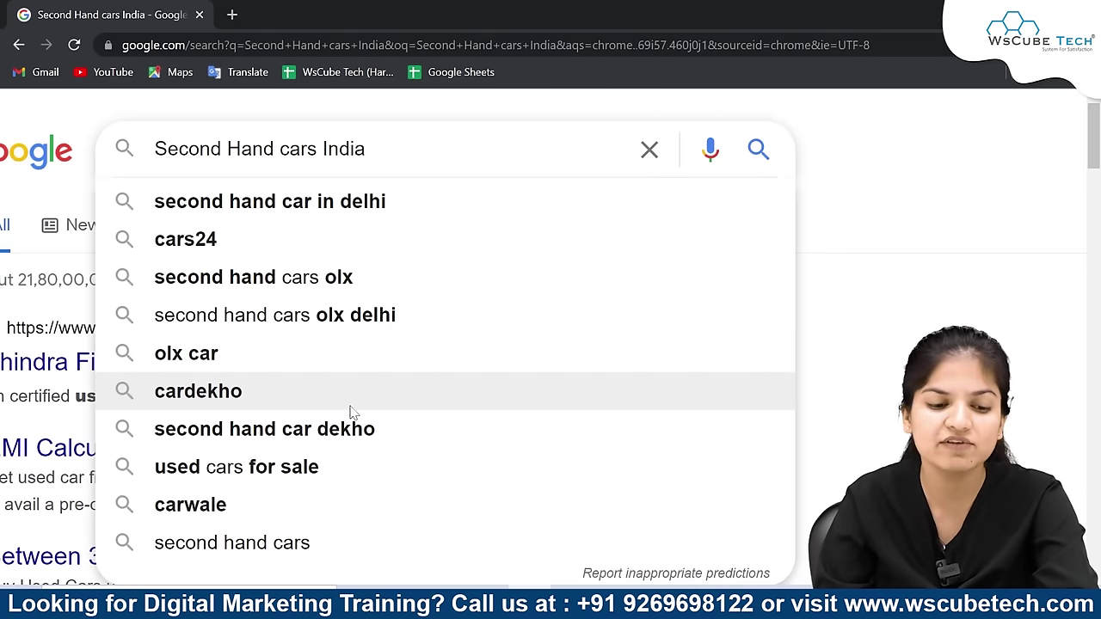
click(245, 467)
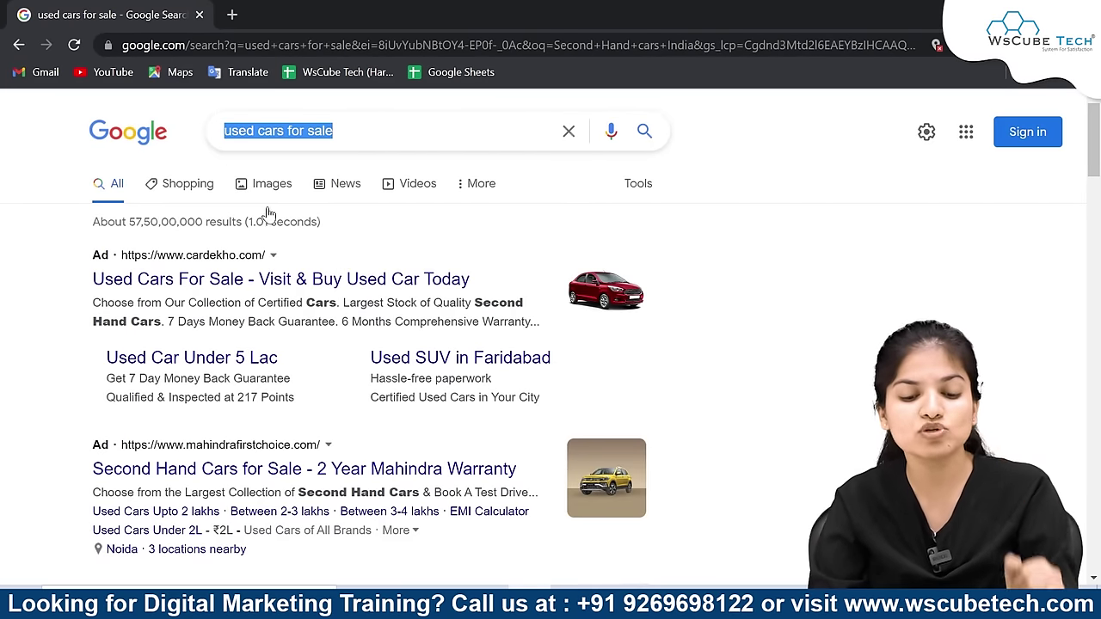
Step: Switch to Excel and add the keyword "used cars for sale in India" in cell A8
key(alt+Tab)
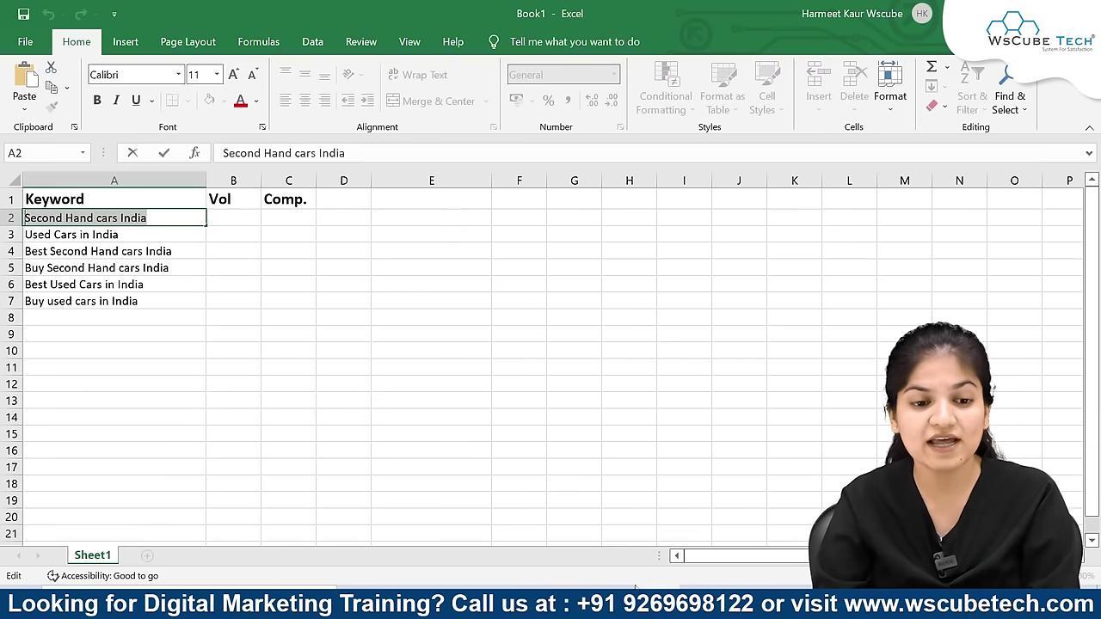
click(130, 316)
text(used cars for sale)
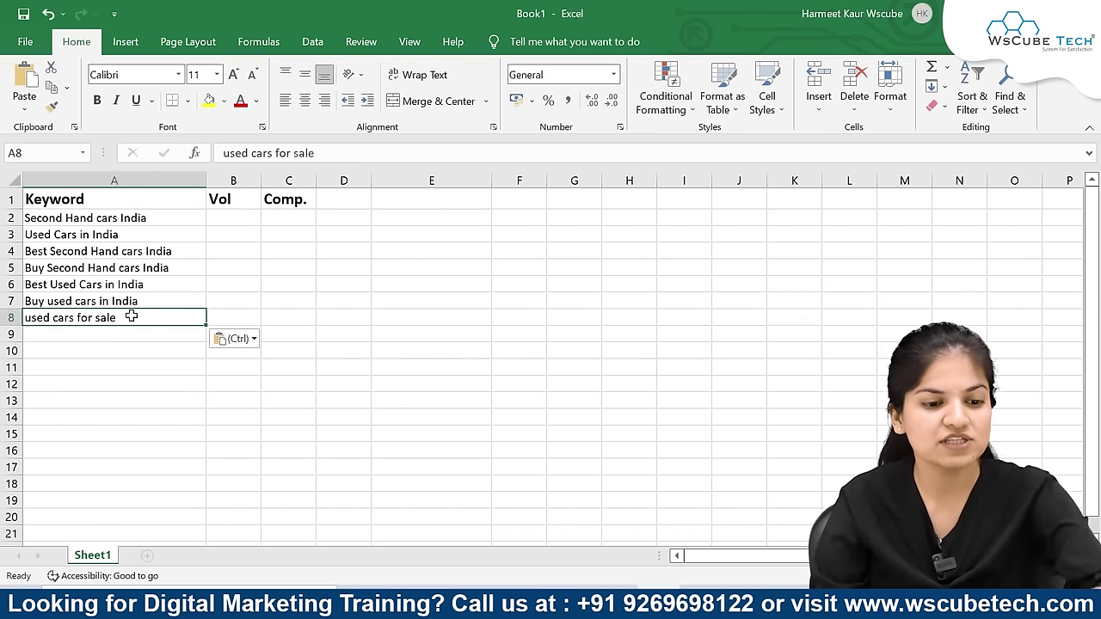
double_click(125, 317)
text(i)
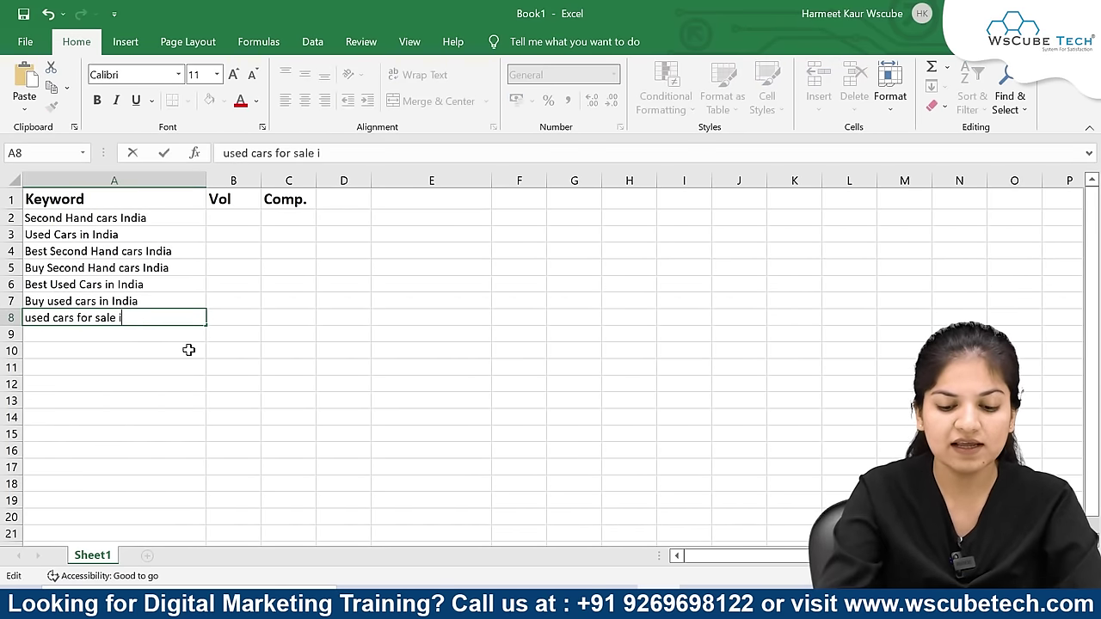
text(n India)
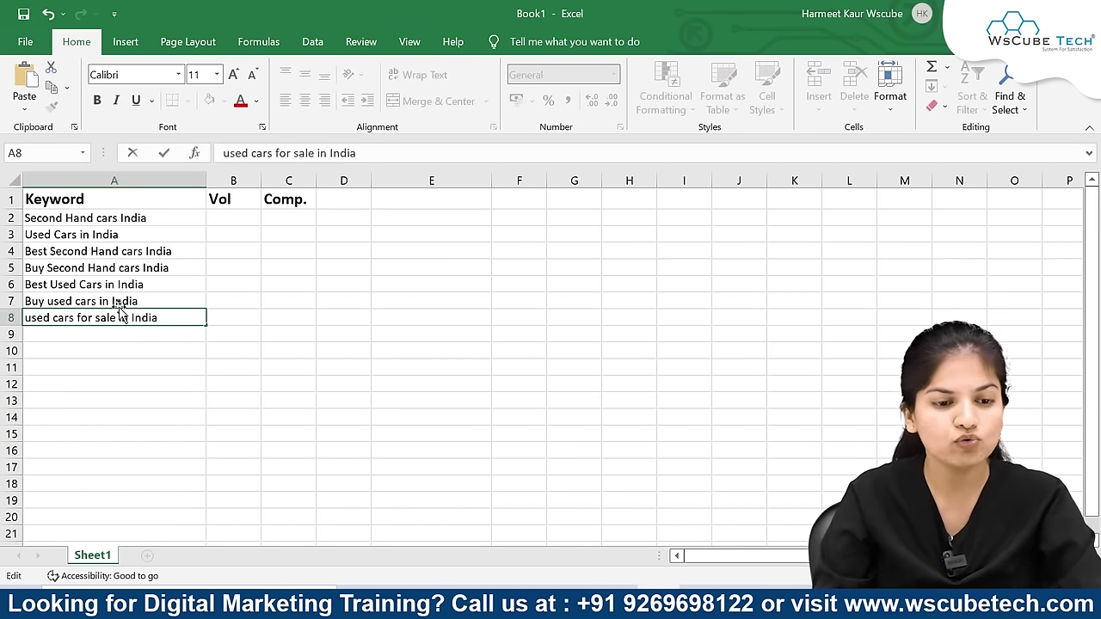
Step: Copy the A2 keyword into cell A9 and edit it to read "Second Hand cars for sale India"
click(127, 219)
key(ctrl+c)
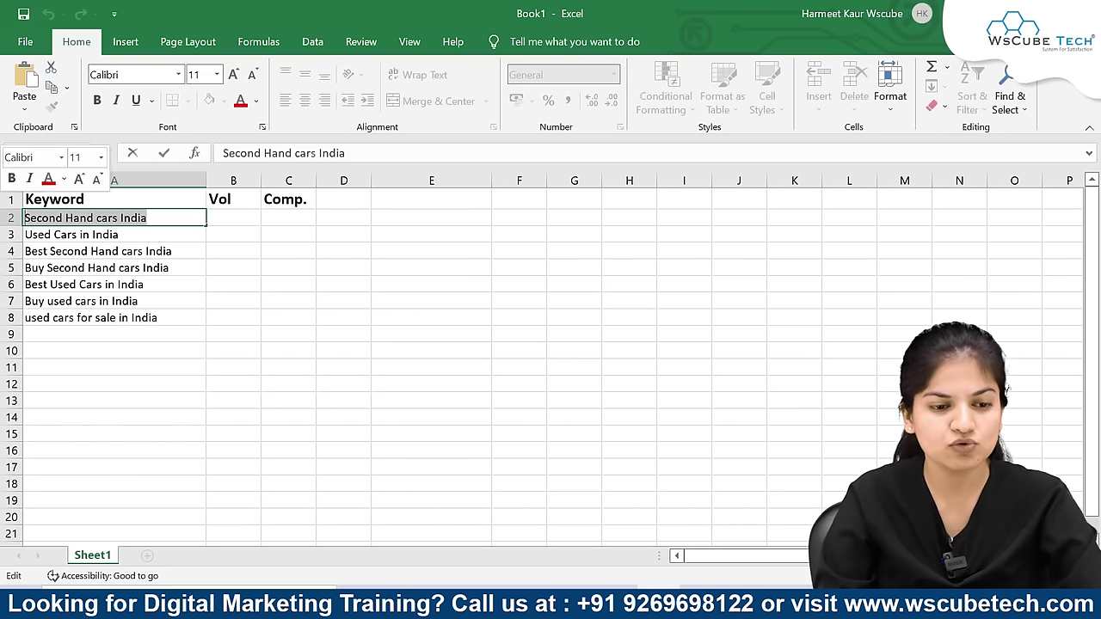
click(86, 334)
key(ctrl+v)
double_click(79, 334)
click(120, 334)
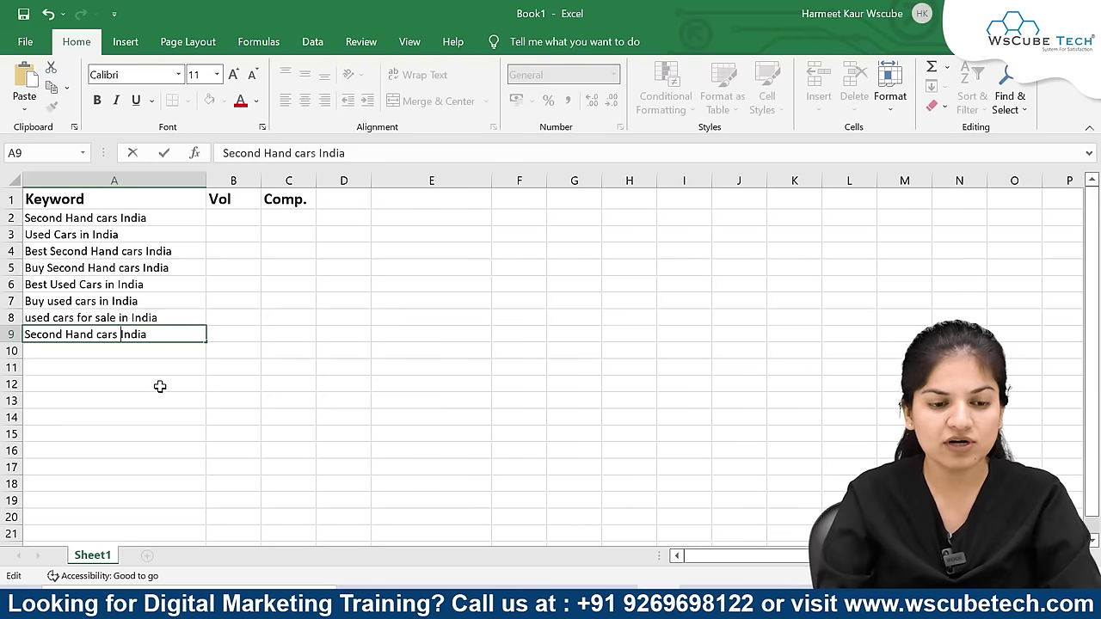
text(for sale)
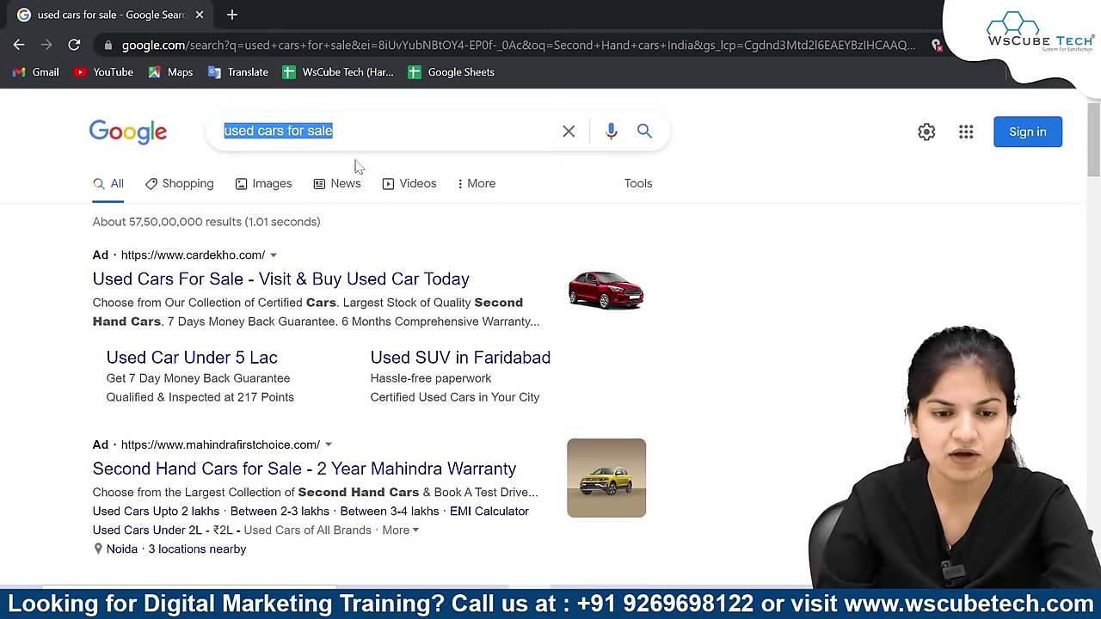
Step: In Chrome, examine Google's search suggestions for "used cars for sale" for further keyword ideas
click(358, 133)
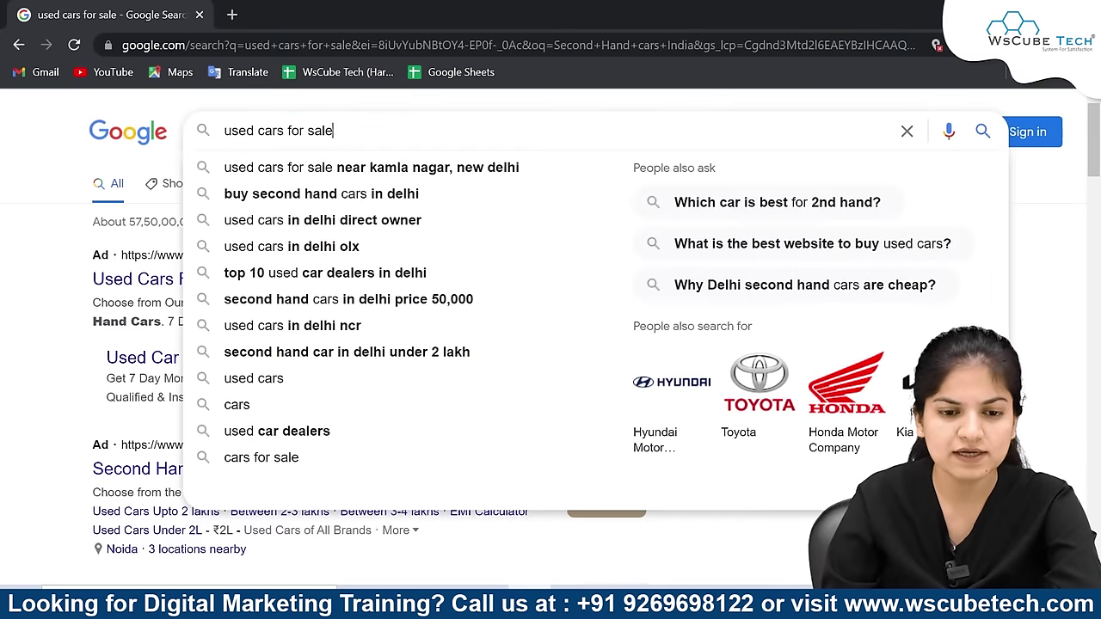
key(ctrl+plus)
key(ctrl+plus)
key(ctrl+plus)
key(ctrl+plus)
key(ctrl+plus)
key(ctrl+minus)
key(ctrl+minus)
key(ctrl+minus)
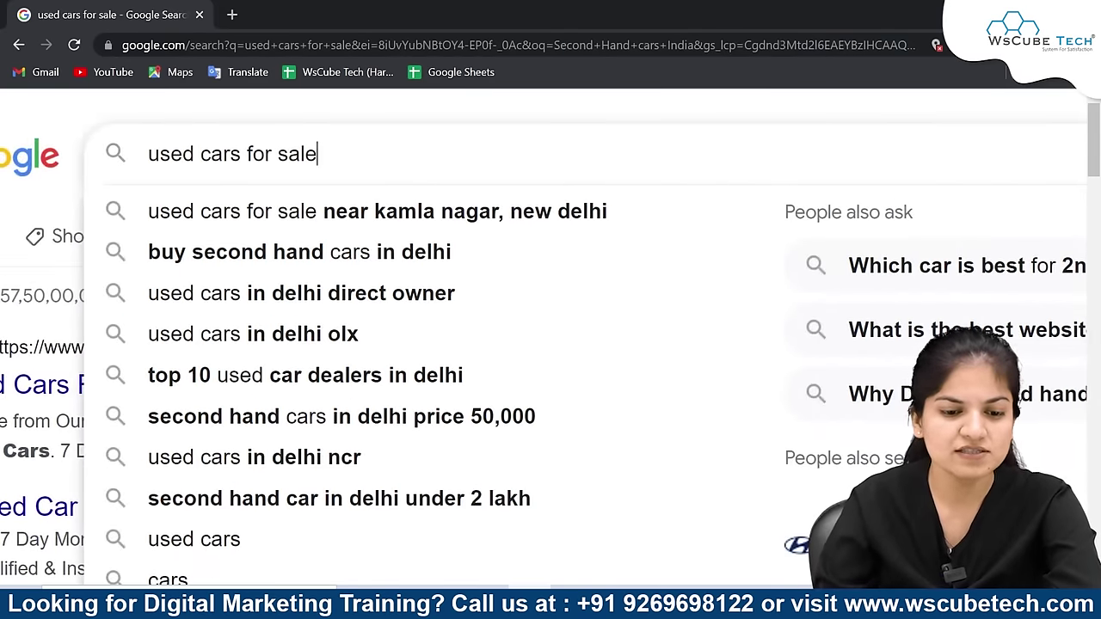
key(ctrl+plus)
scroll(369, 441, down, 1)
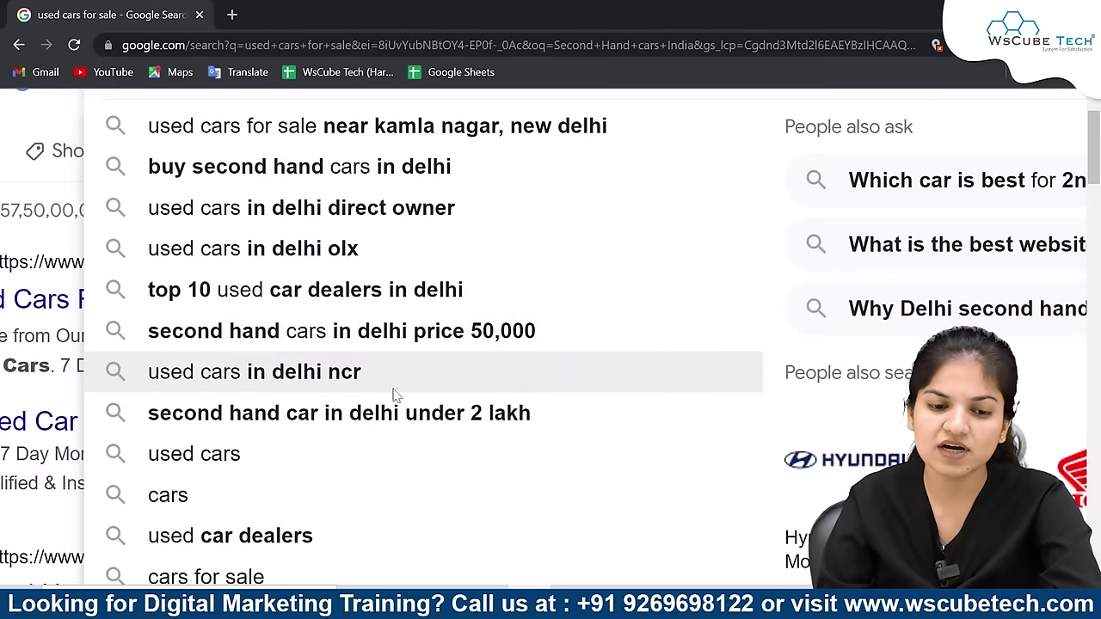
scroll(373, 413, down, 2)
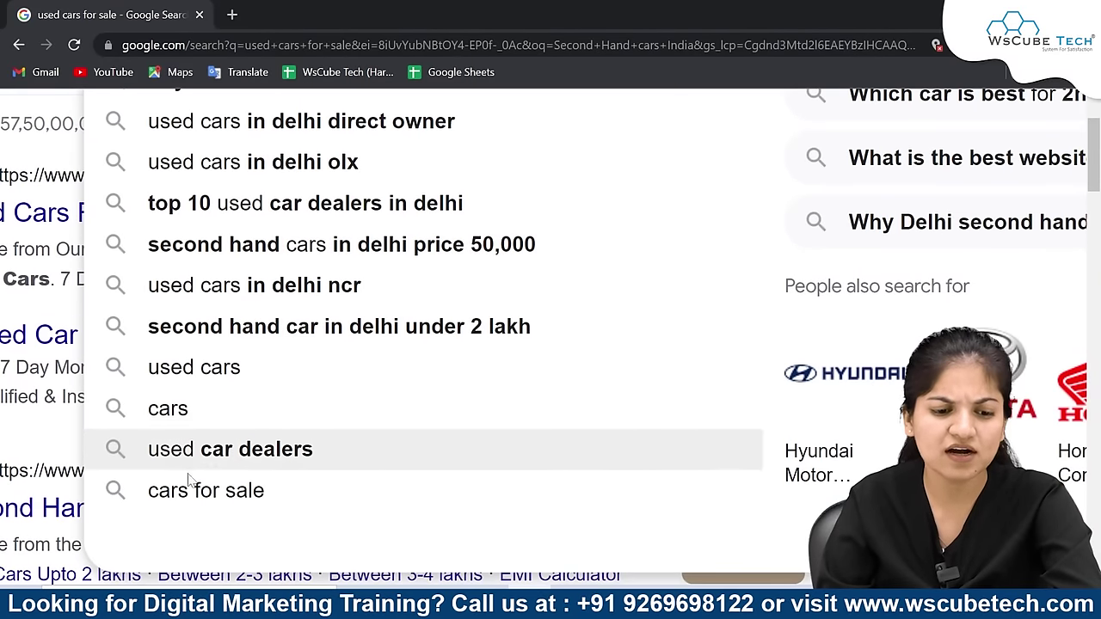
scroll(560, 497, up, 3)
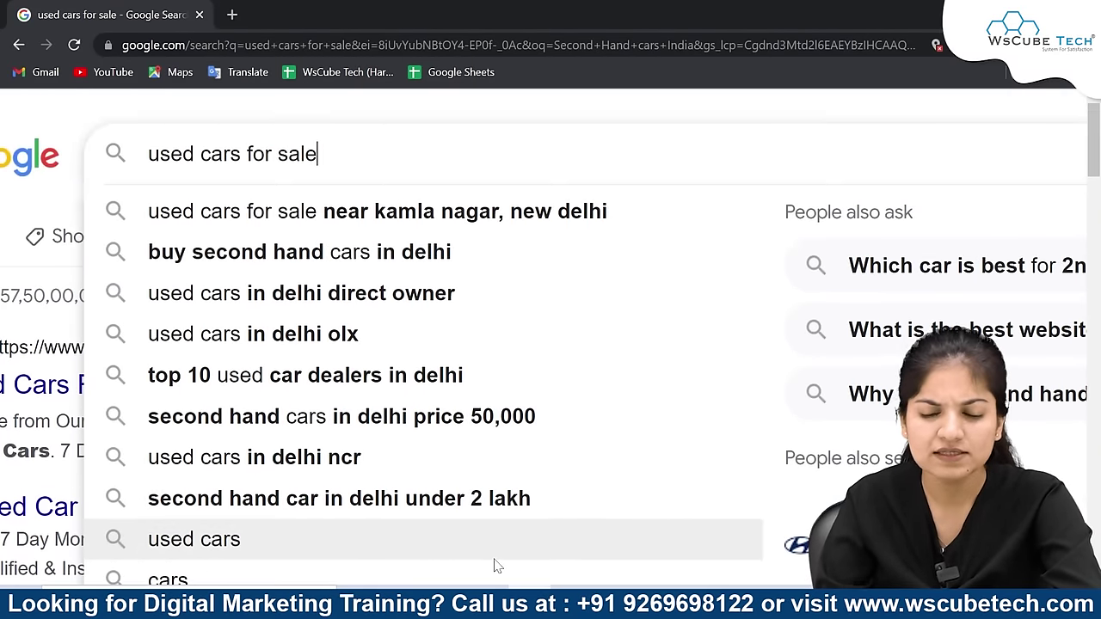
key(ctrl+minus)
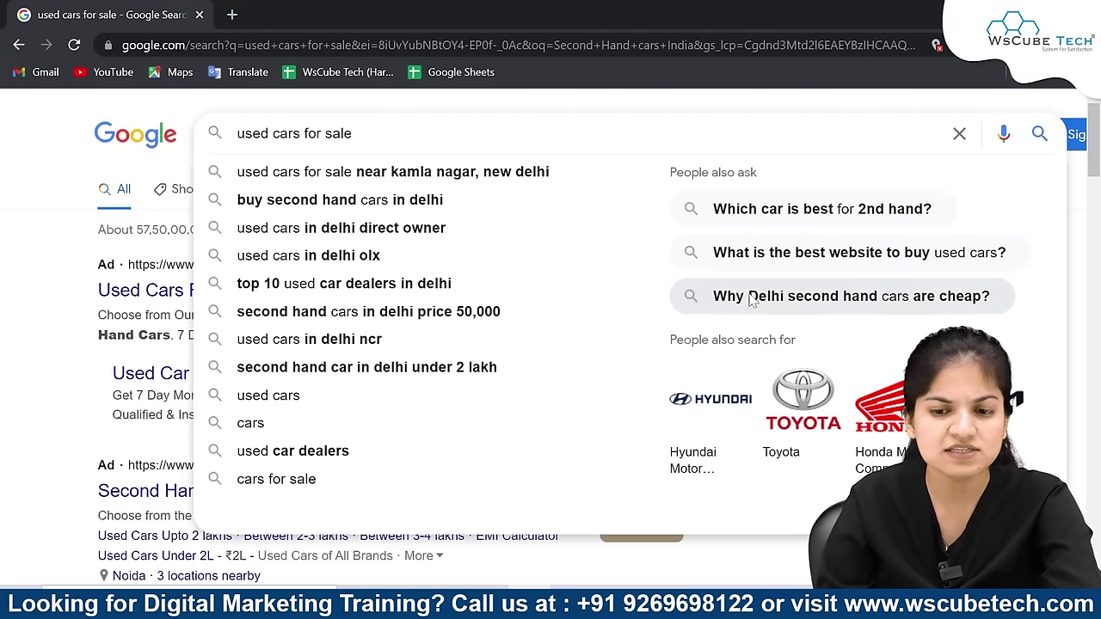
Step: Replace the Google query with "Used Cars India" to bring up its search suggestions, enlarged for reading
key(Escape)
key(ctrl+a)
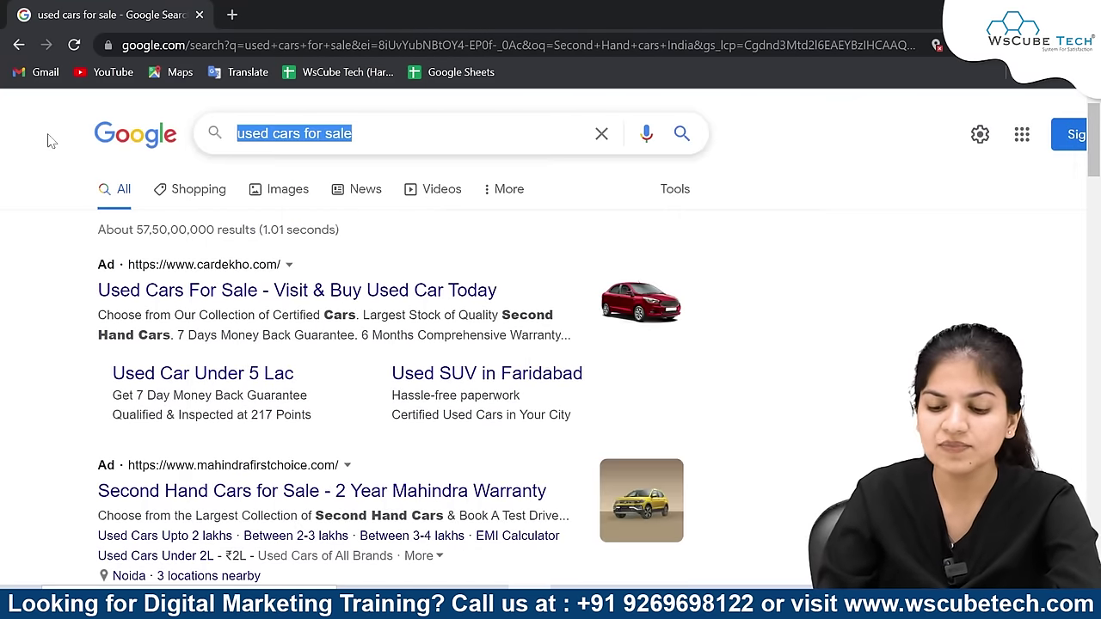
key(BackSpace)
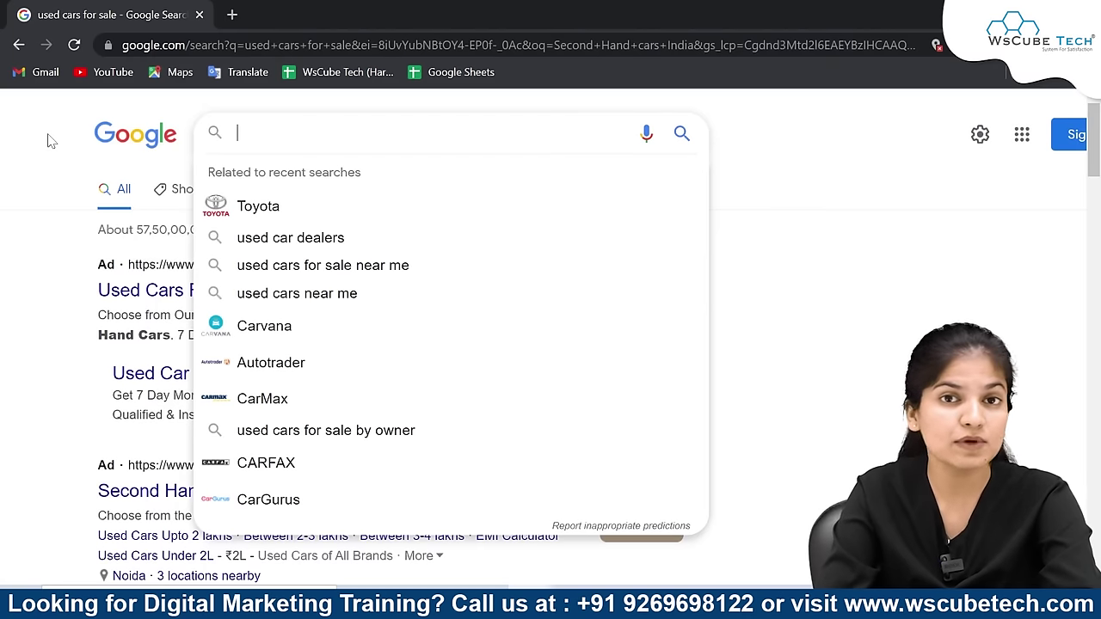
text(Us)
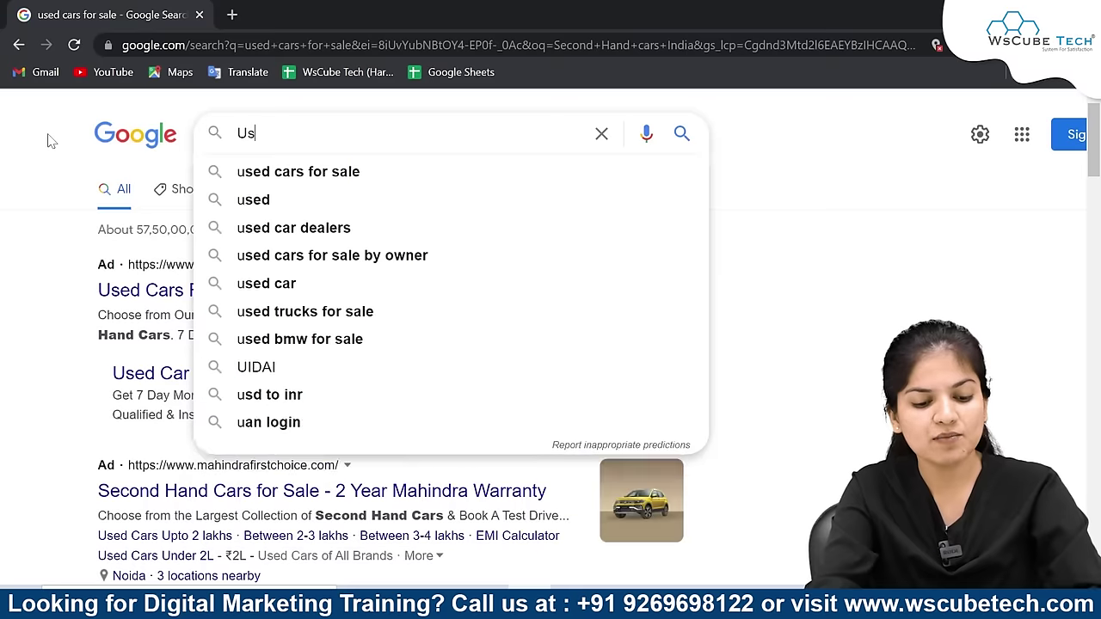
text(ed Cars)
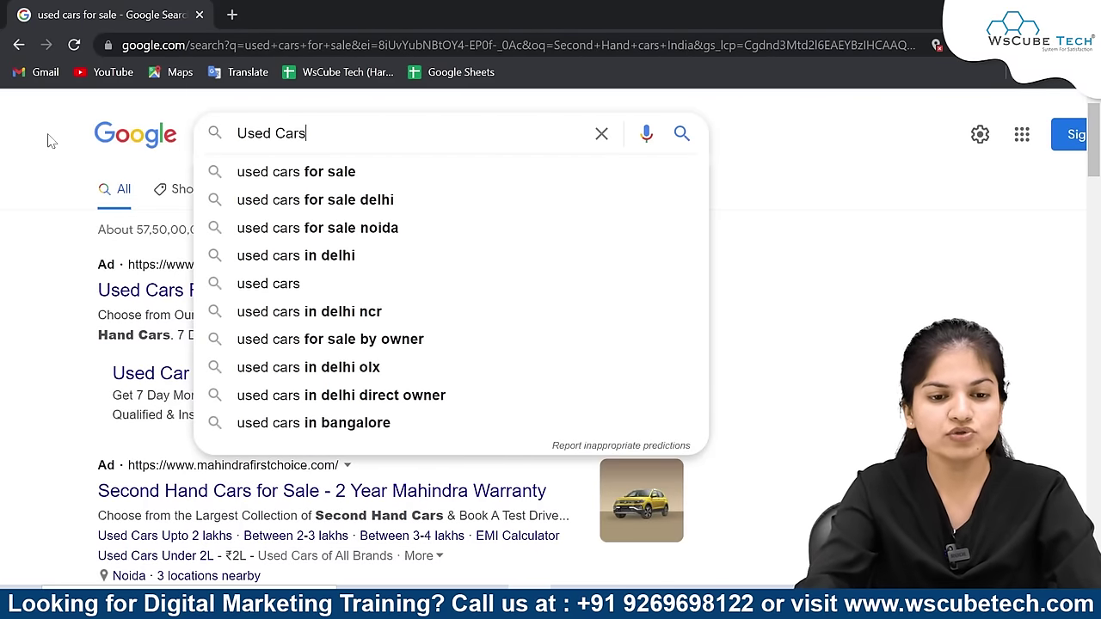
text( India)
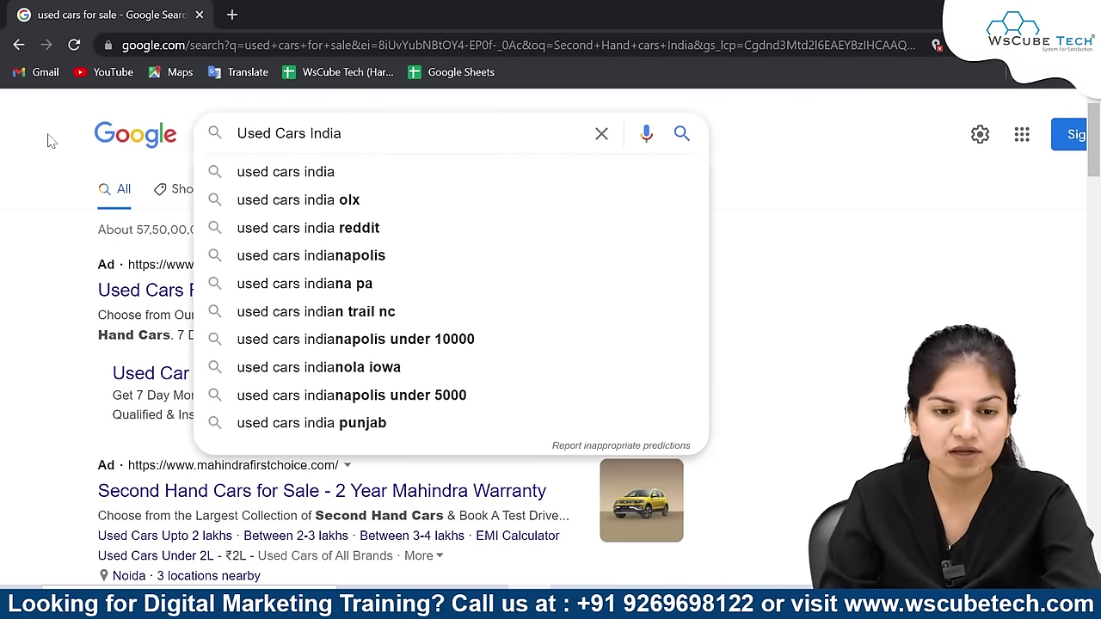
key(ctrl+plus)
key(ctrl+plus)
key(ctrl+plus)
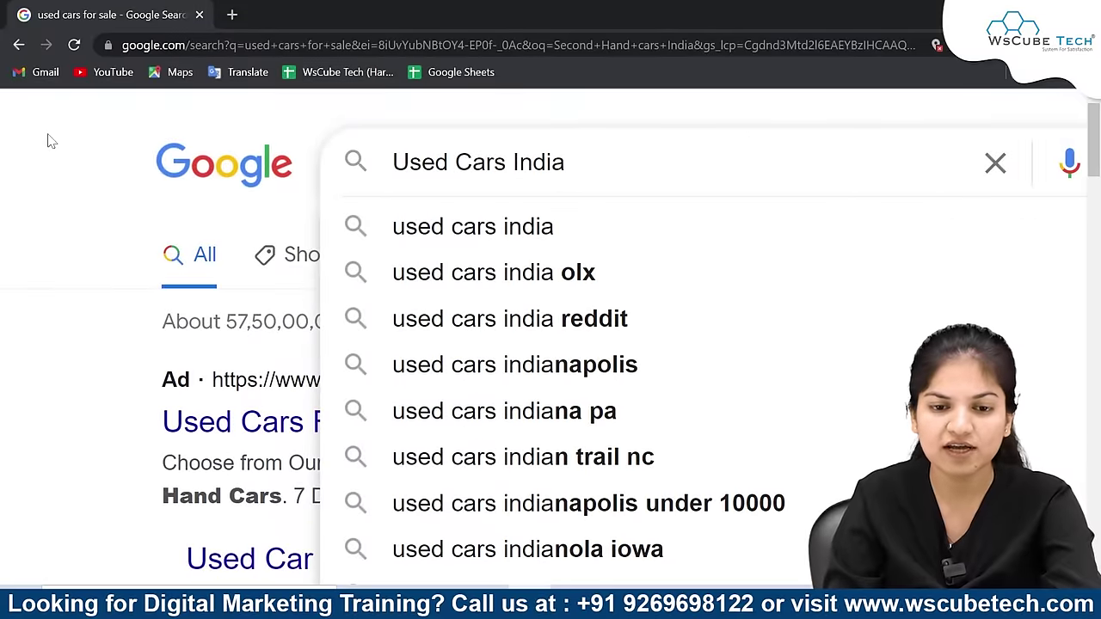
Step: Change the query to "Used Cars_India" and run the suggested search "used cars price in india"
key(BackSpace)
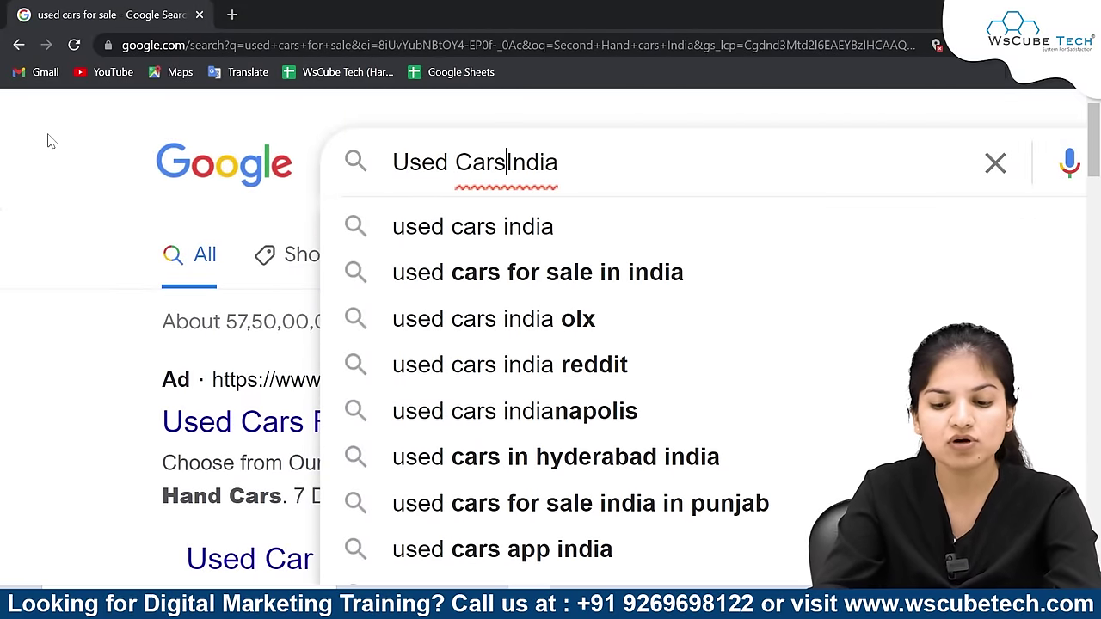
text(_)
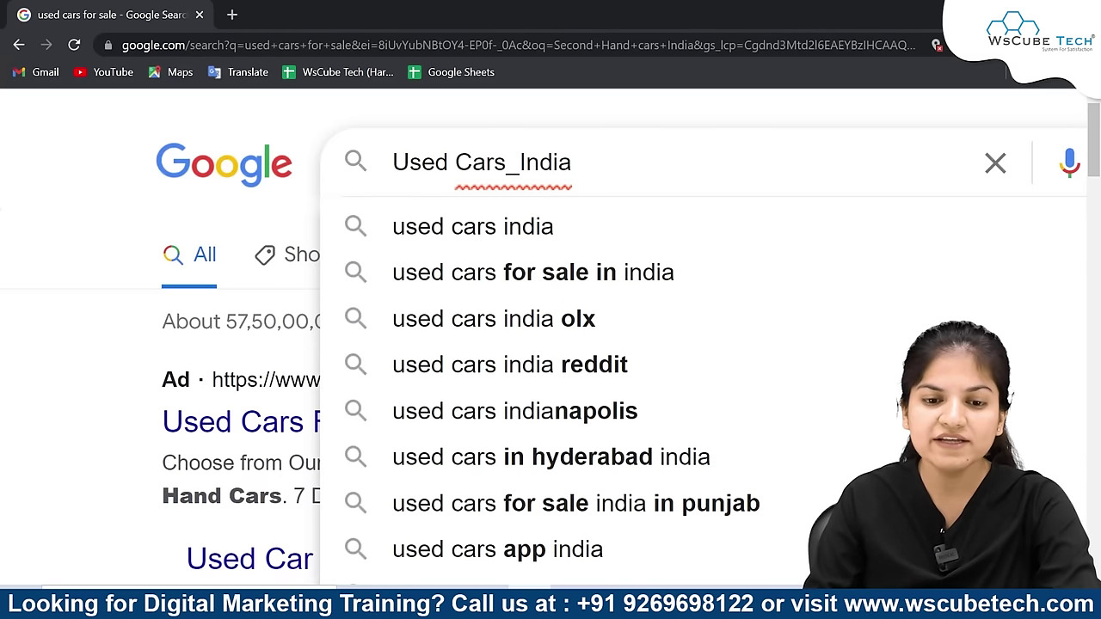
scroll(538, 506, down, 1)
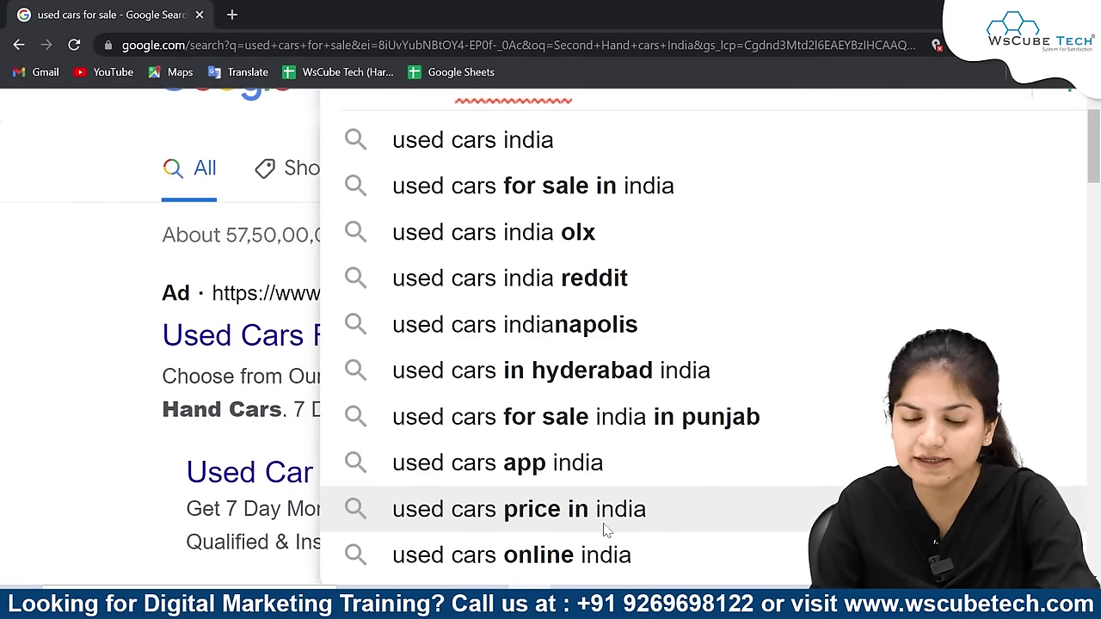
scroll(571, 510, down, 1)
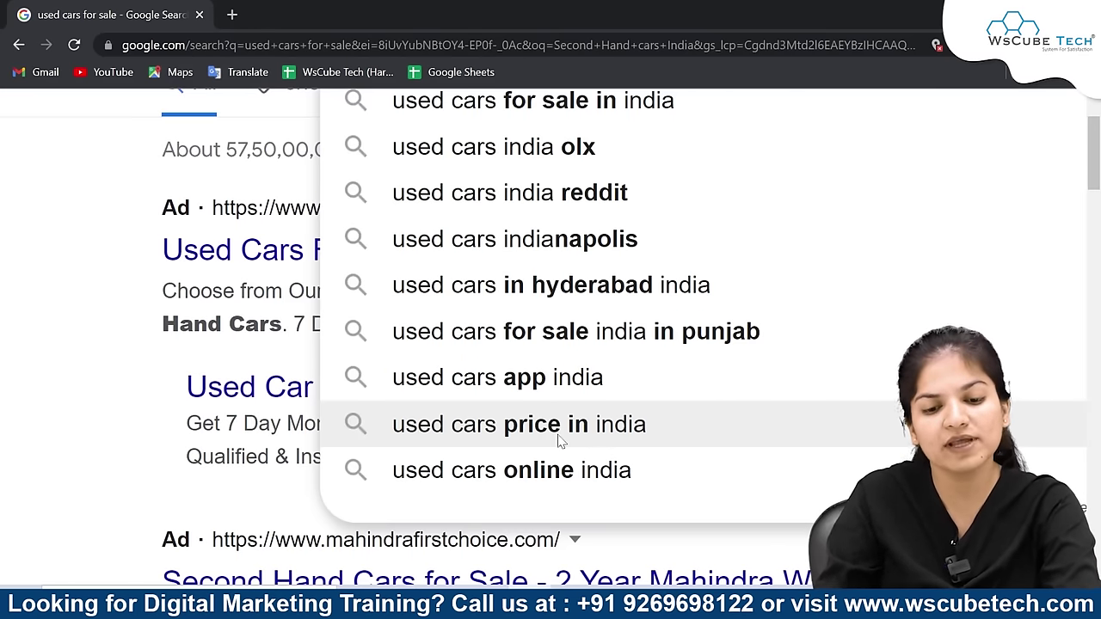
click(559, 440)
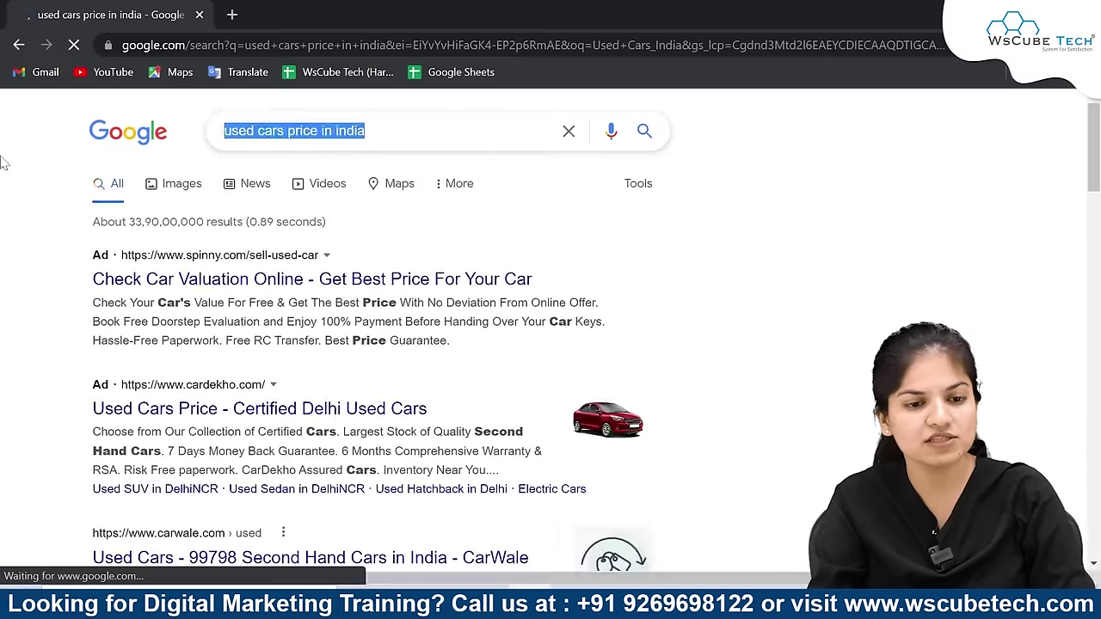
Step: Add "used cars price in india" to cell A10 of the Excel keyword list and return to Chrome
key(alt+Tab)
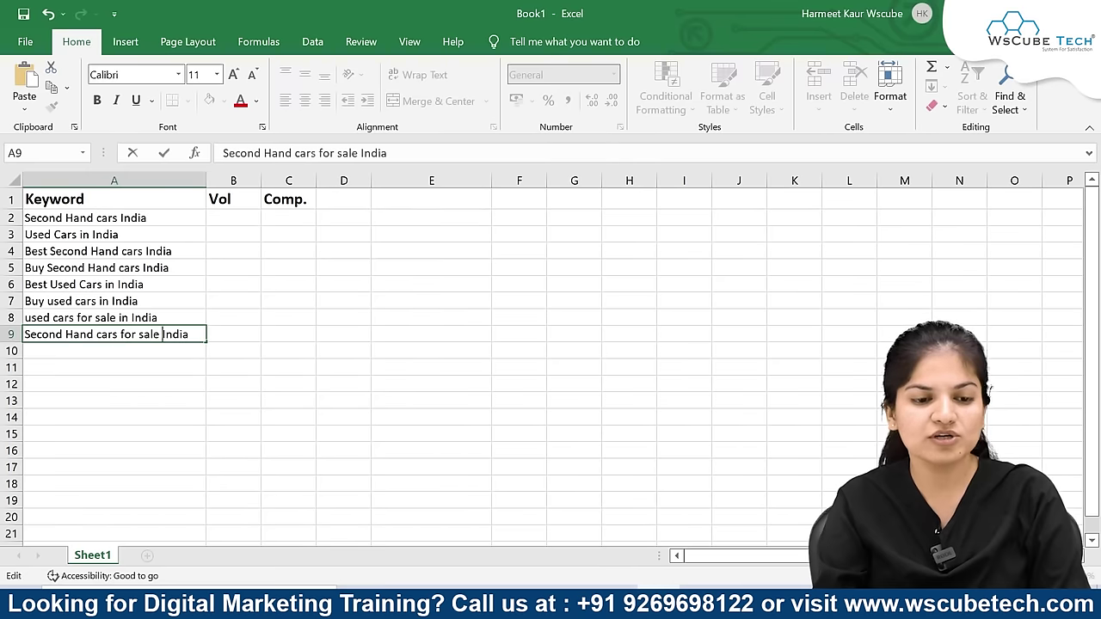
click(130, 356)
key(ctrl+v)
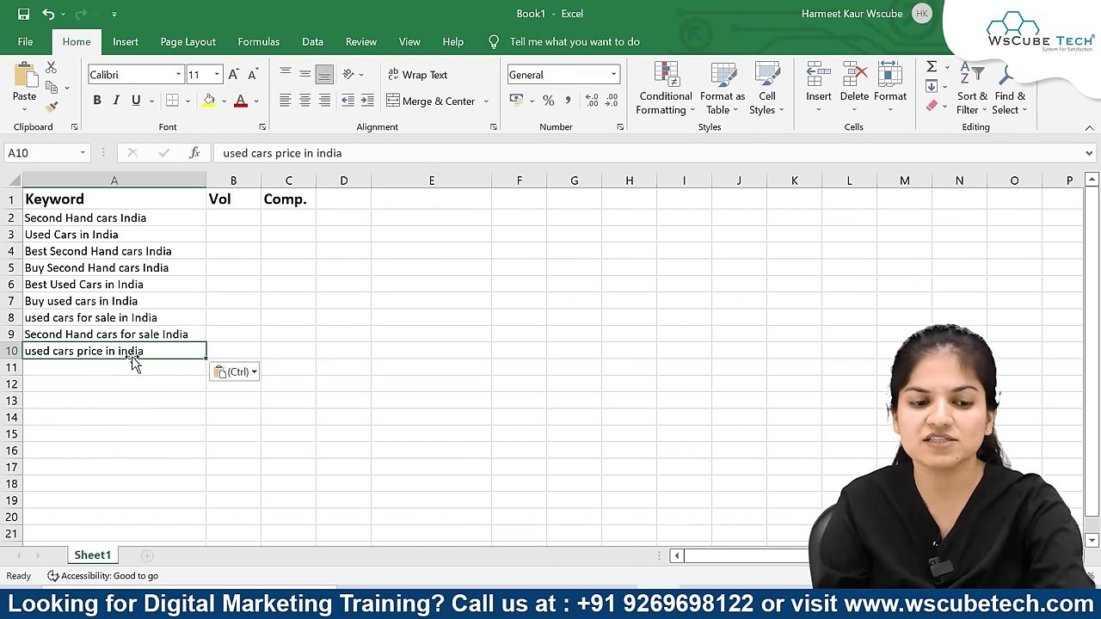
key(alt+Tab)
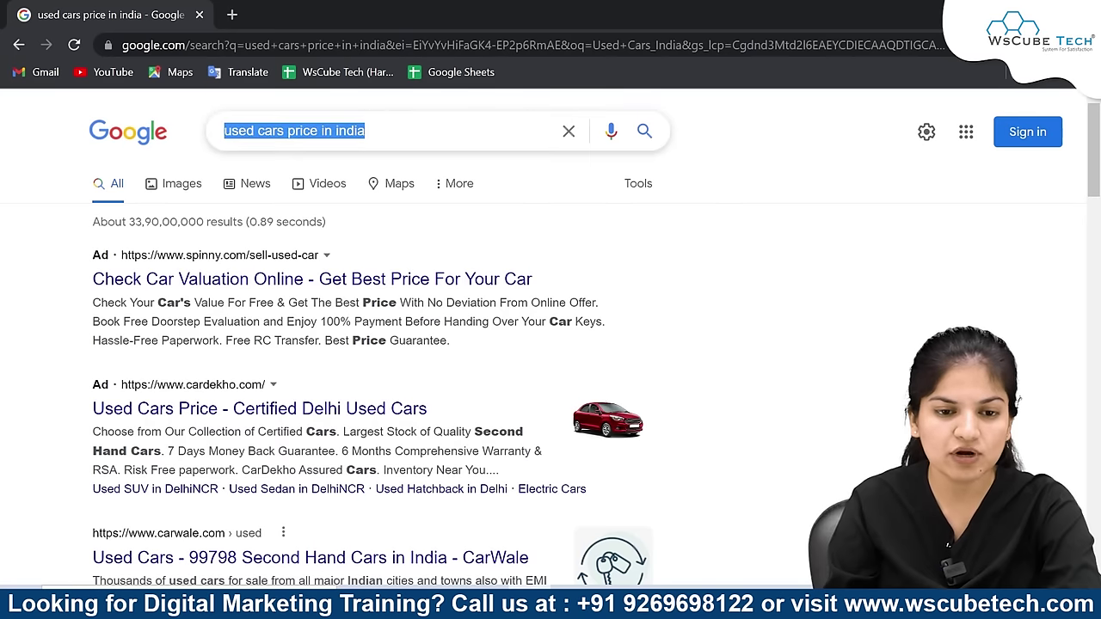
Step: Return to the "used cars for sale" results and change the query to "used cars_India" to bring up its search suggestions
click(19, 44)
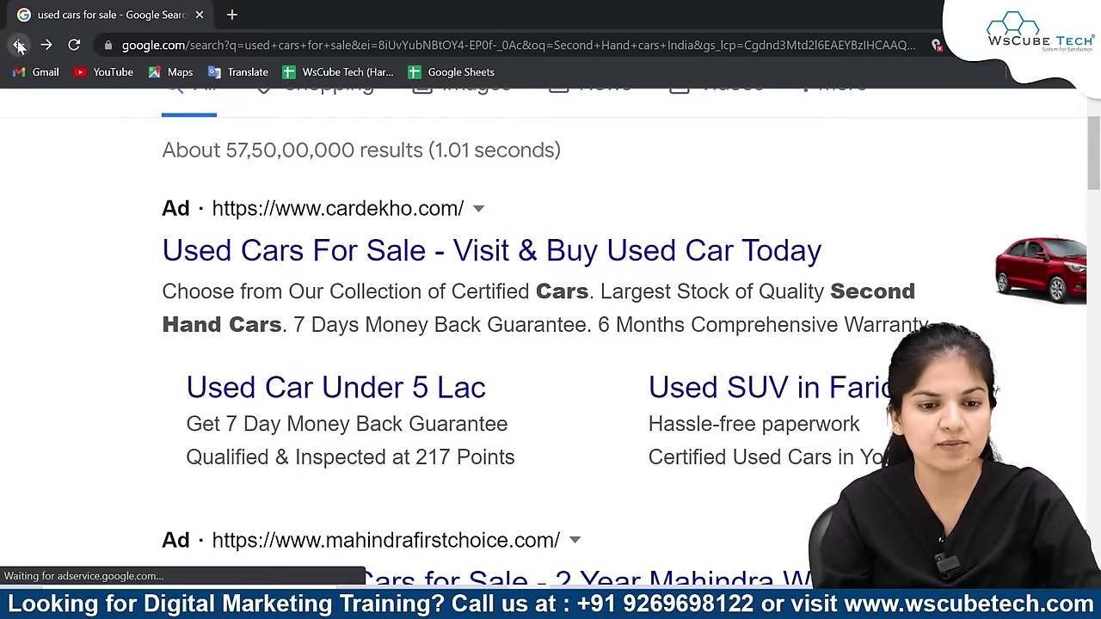
scroll(381, 273, up, 2)
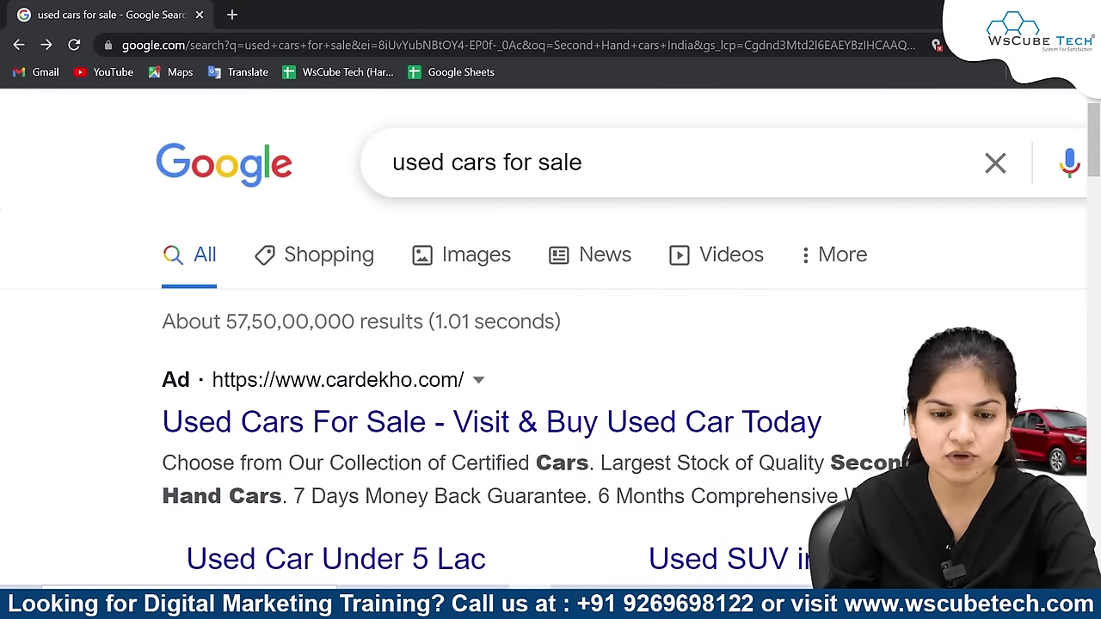
double_click(517, 162)
drag(582, 161, 502, 162)
key(BackSpace)
text(India)
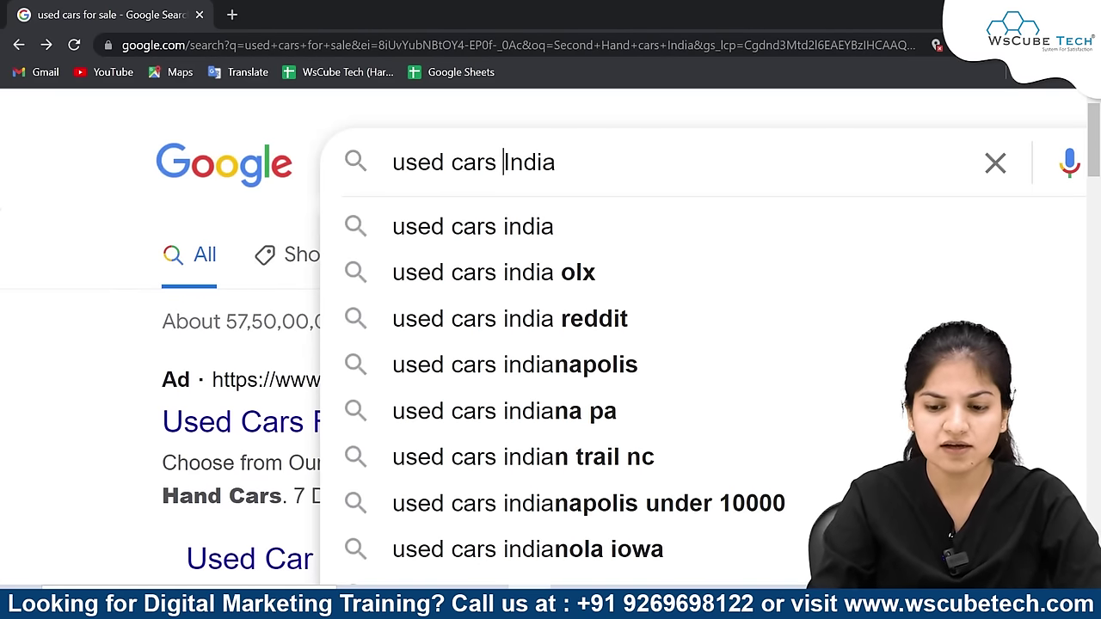
key(BackSpace)
text(_)
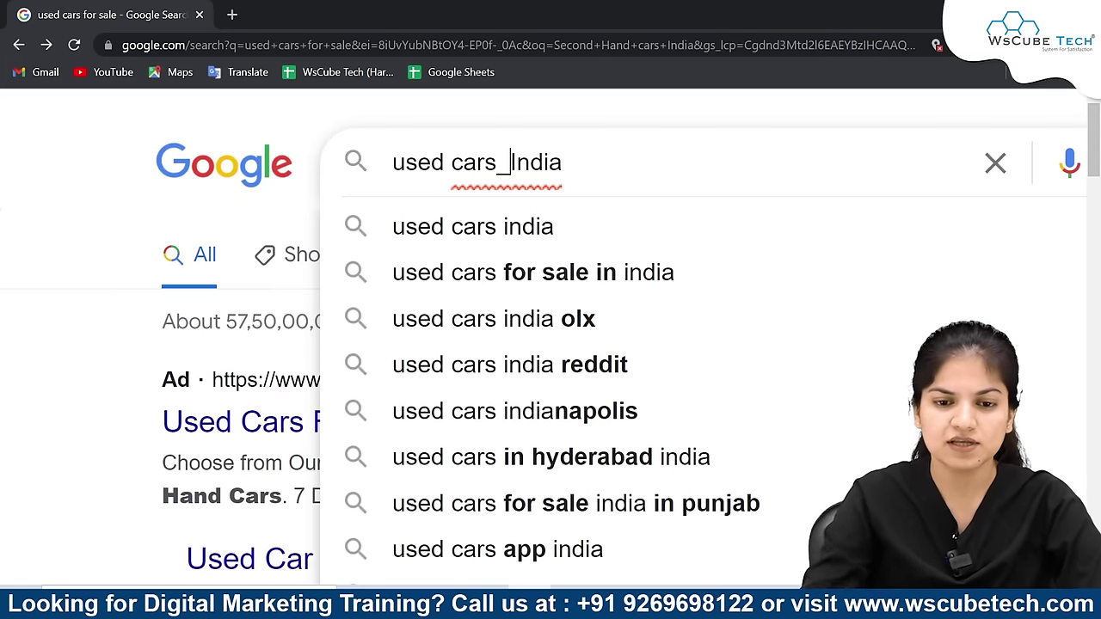
Step: Run the suggested search "used cars for sale in india", check the Excel keyword list for it and return to Chrome
scroll(623, 344, down, 2)
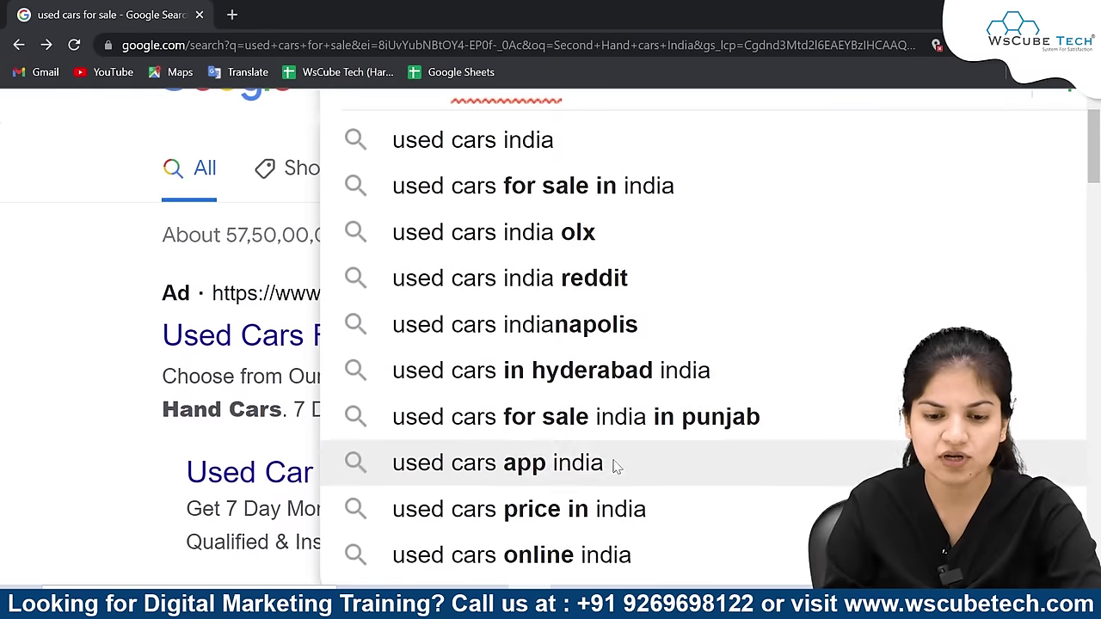
scroll(541, 491, down, 1)
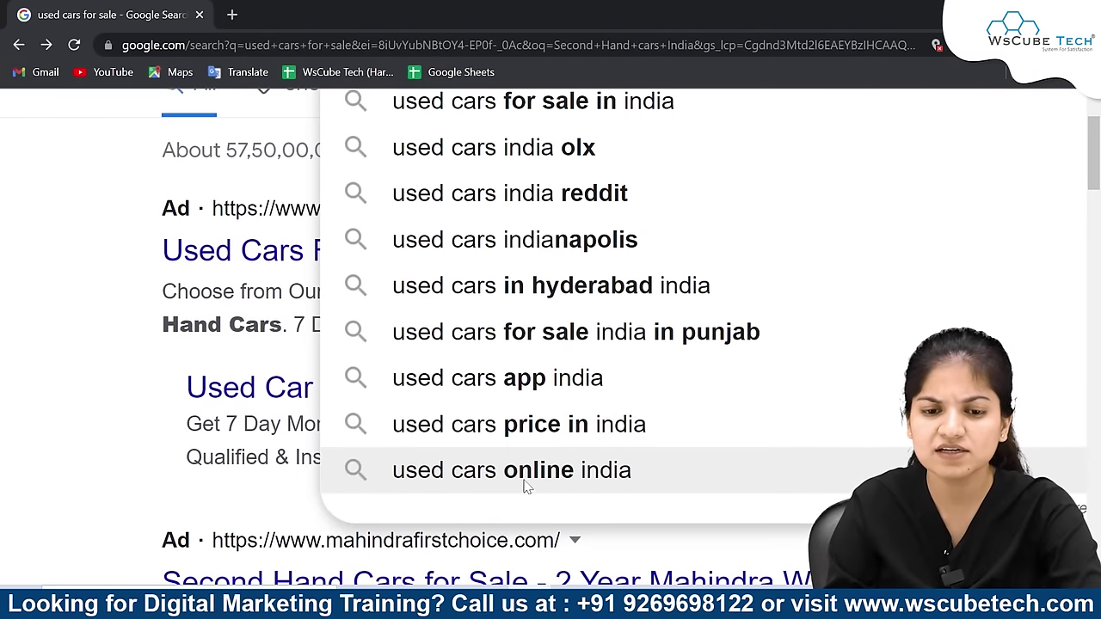
scroll(526, 495, up, 1)
scroll(547, 318, up, 1)
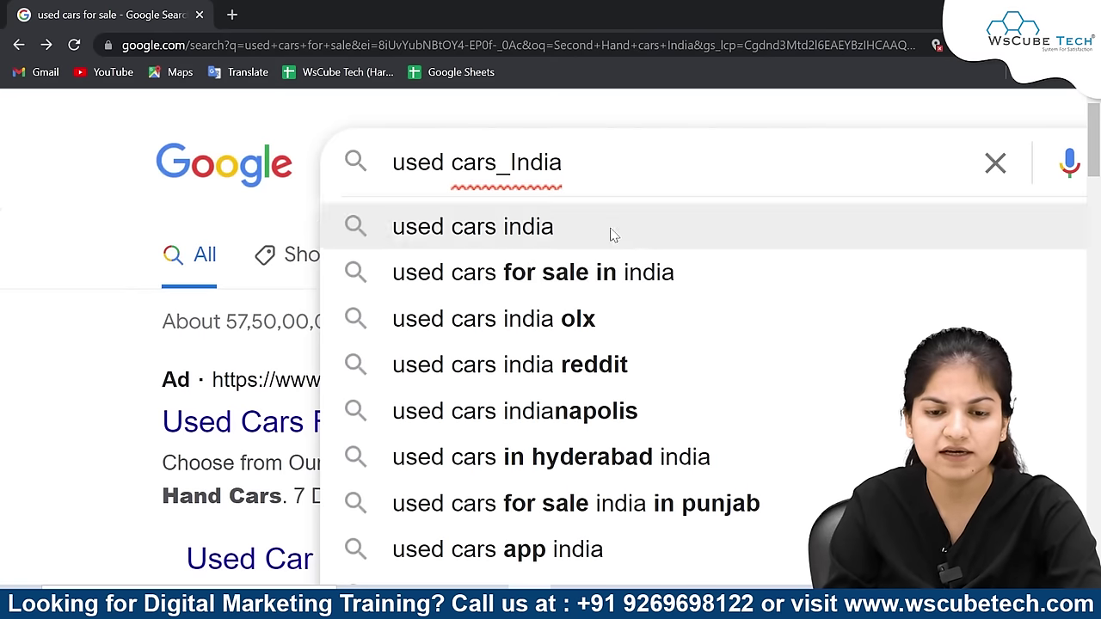
click(621, 277)
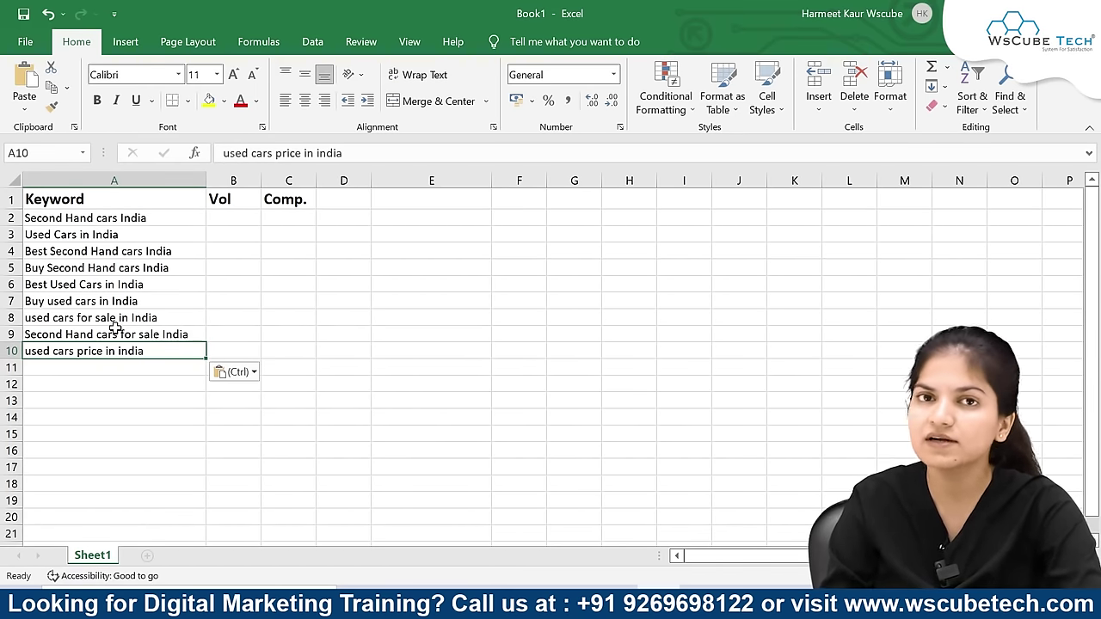
key(alt+Tab)
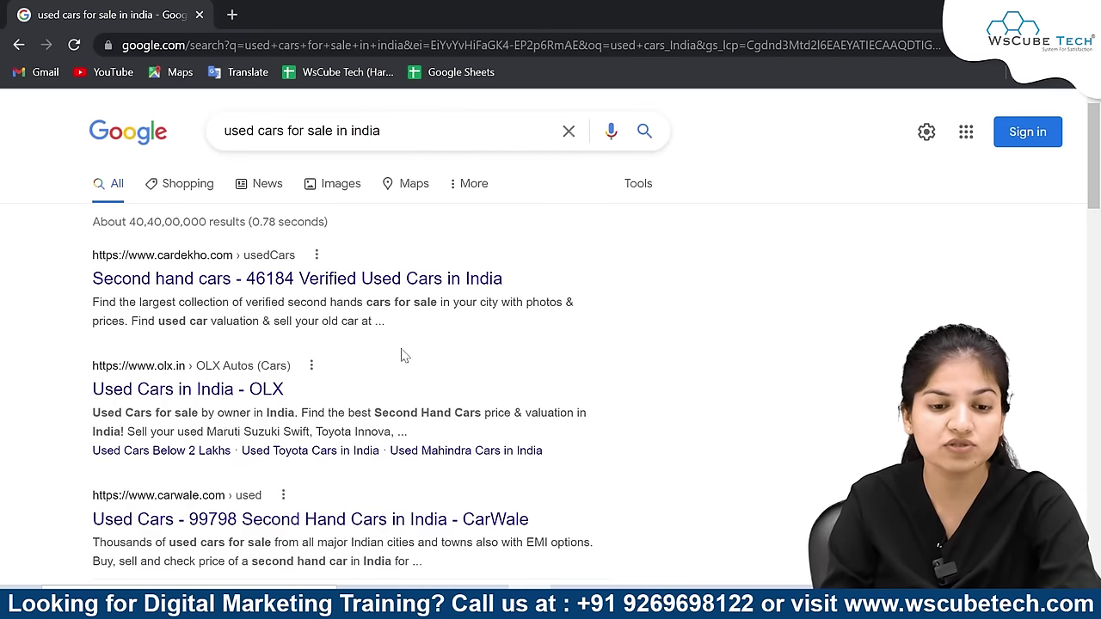
Step: Examine the related searches for "used cars for sale in india", then clear the query to view suggestions related to recent searches
scroll(404, 355, down, 20)
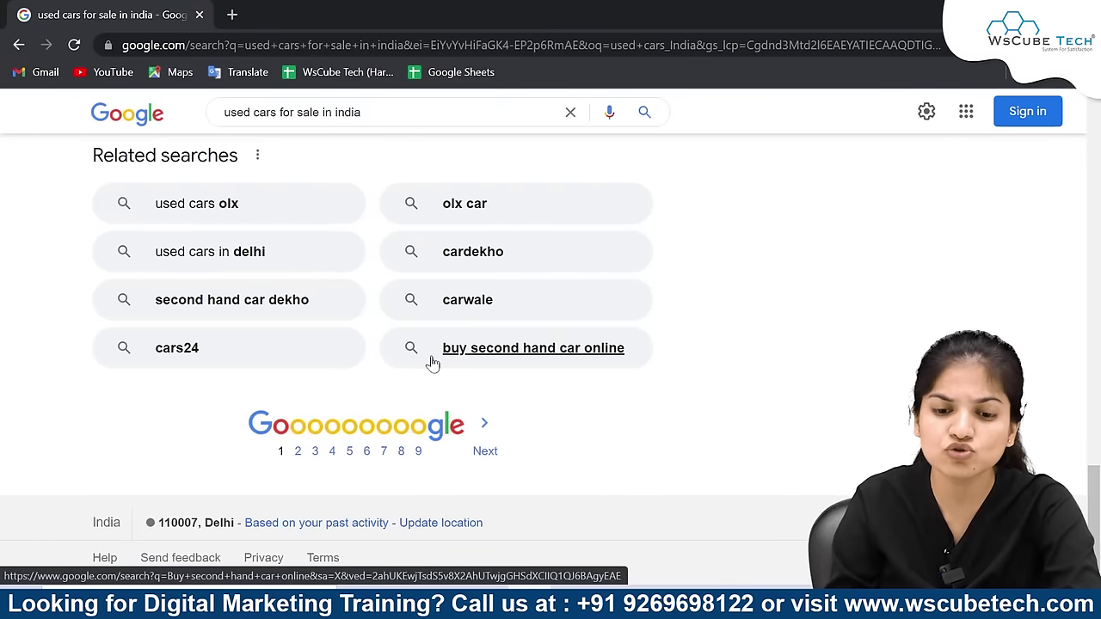
click(570, 112)
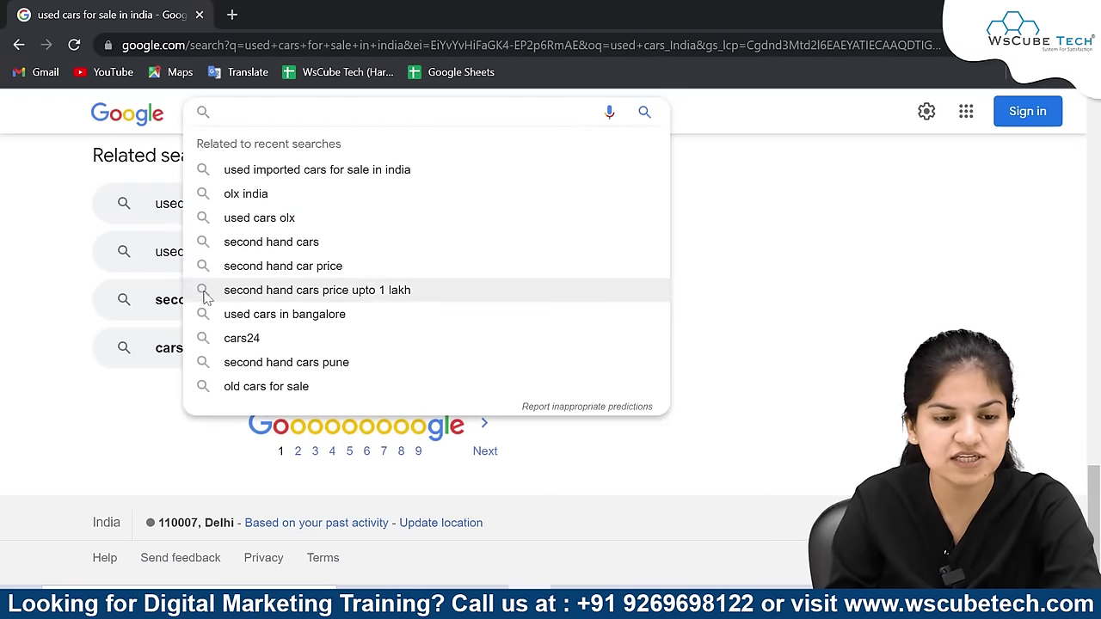
click(822, 305)
Step: Enter a query for buying used cars in India and run the suggested search "buy used cars in india"
scroll(824, 305, up, 7)
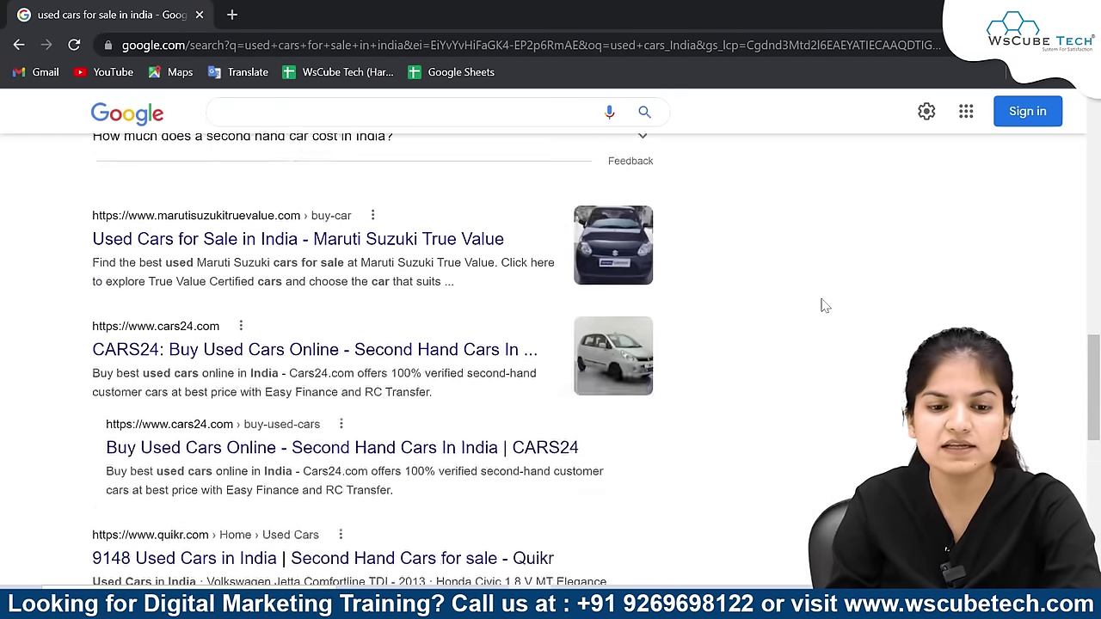
scroll(823, 305, up, 5)
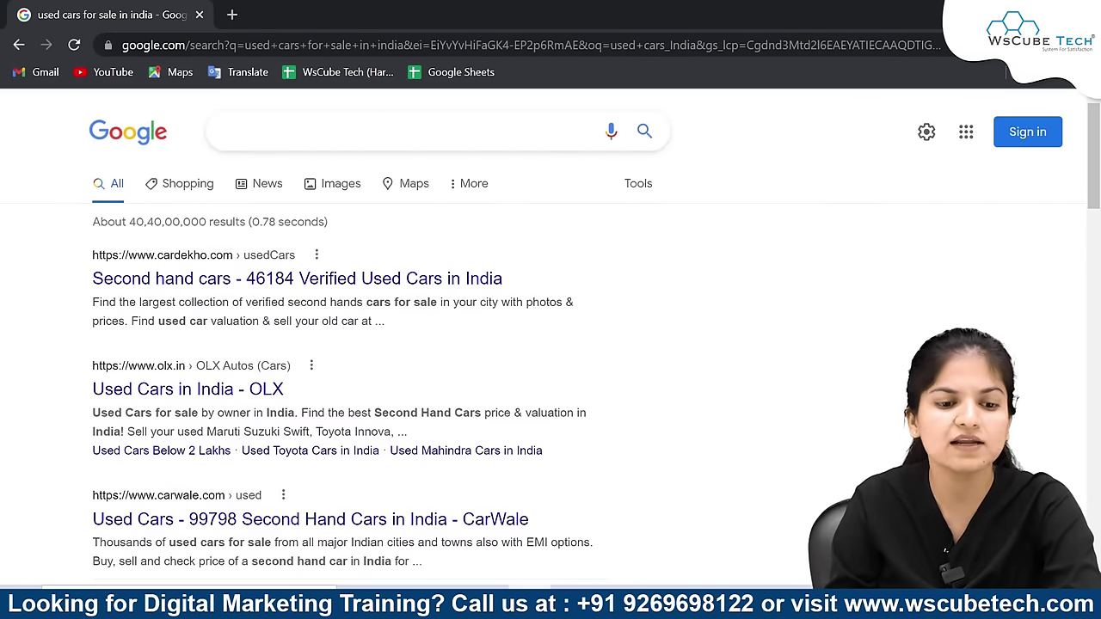
click(223, 130)
text(buy used cars  in india)
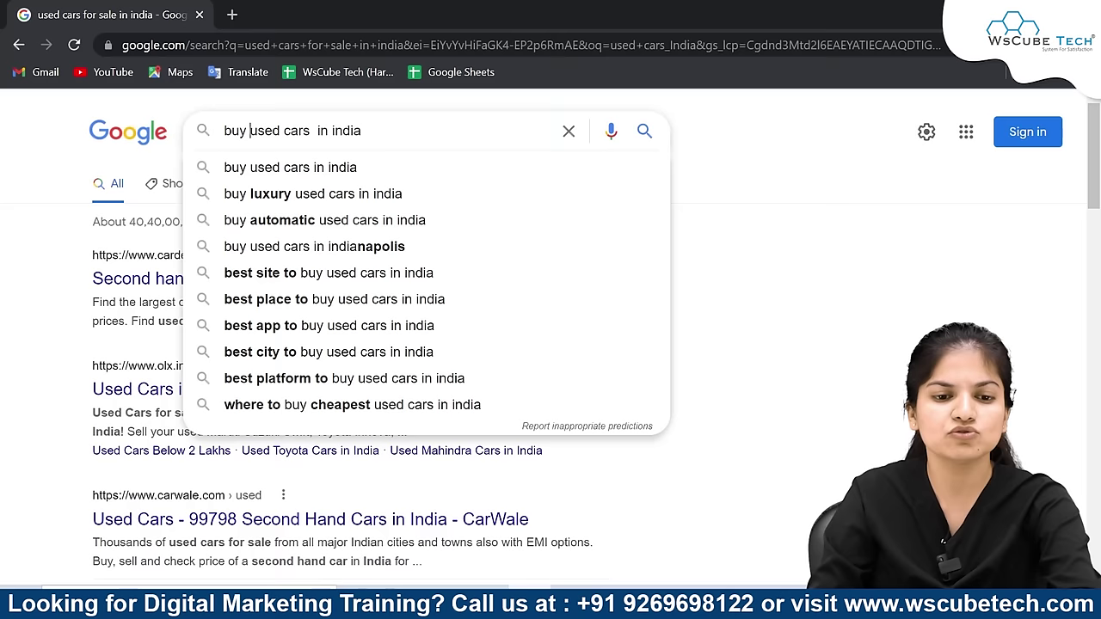
click(315, 167)
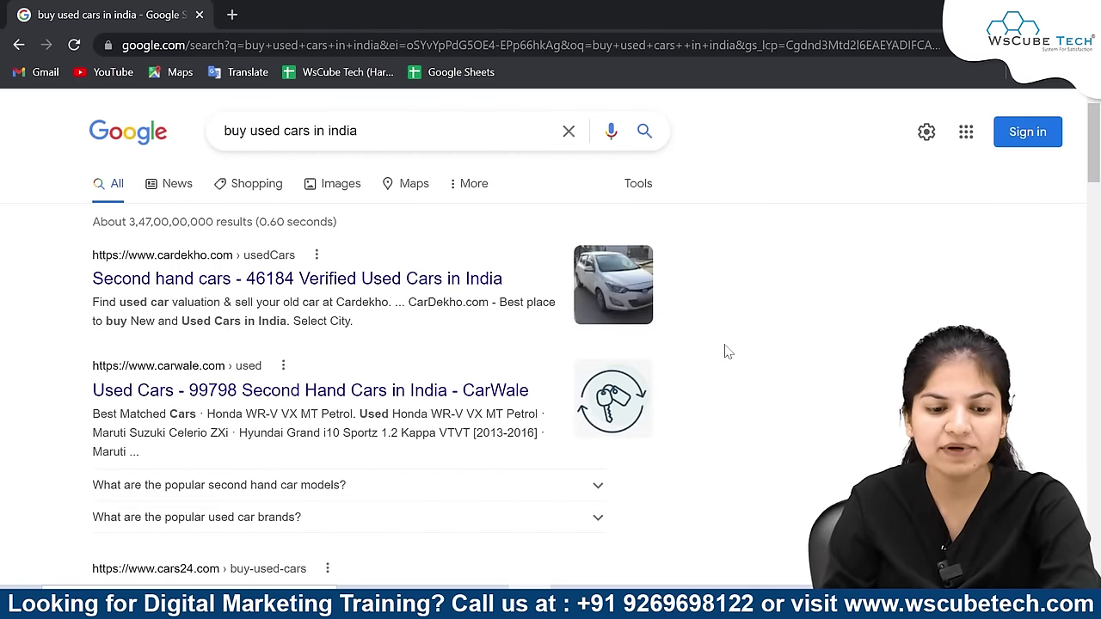
Step: Examine the result titles for "buy used cars in india" for keyword ideas and compare them with the Excel keyword list
scroll(725, 351, down, 3)
scroll(74, 338, down, 2)
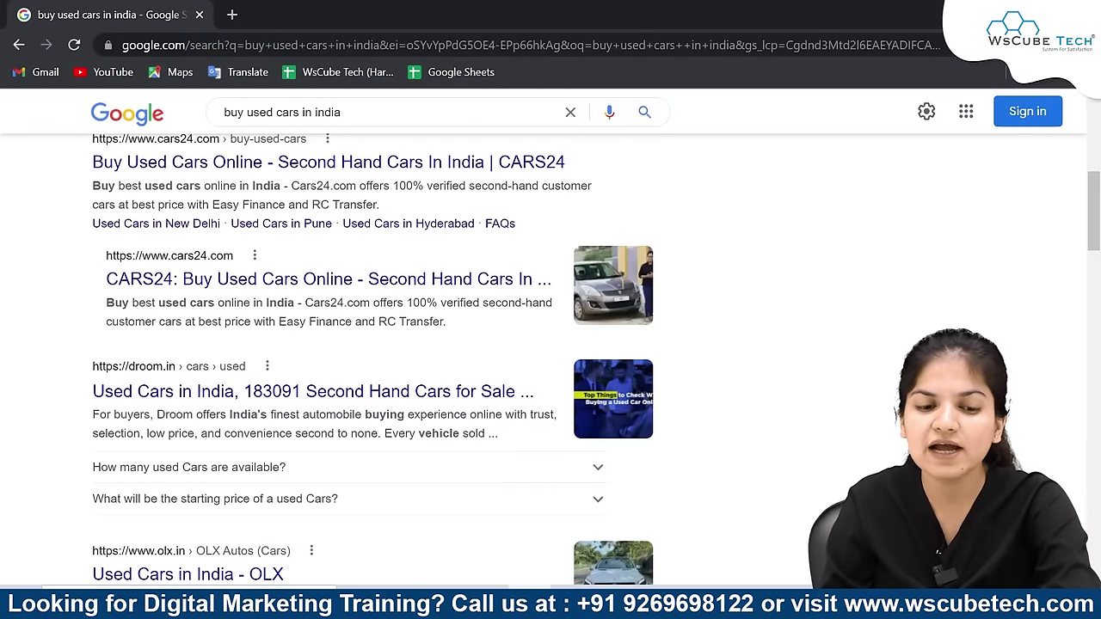
scroll(258, 388, up, 3)
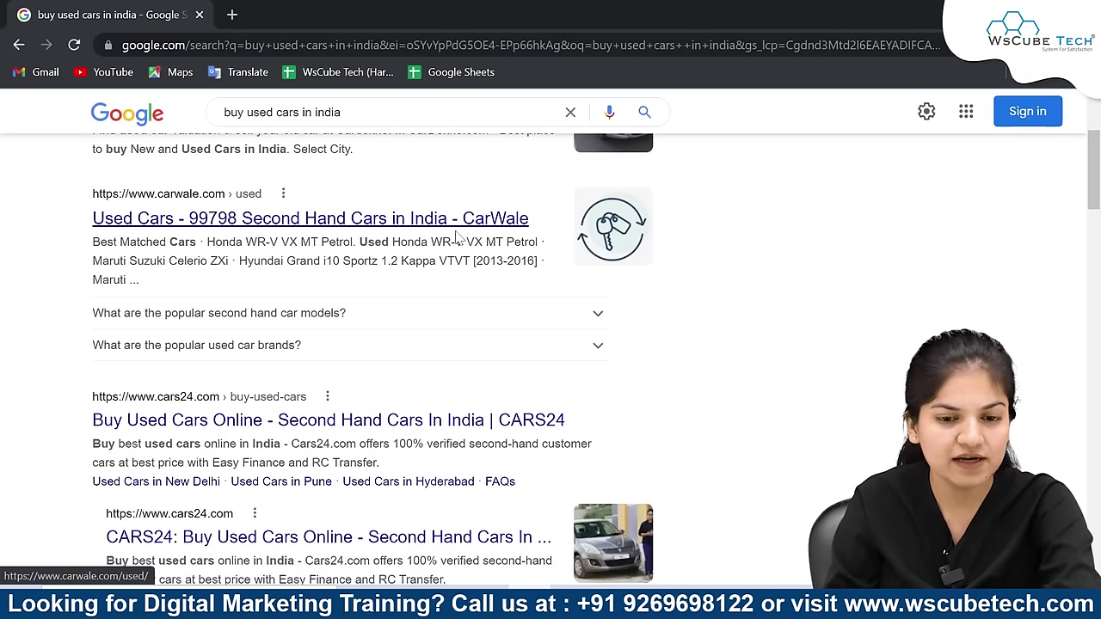
scroll(456, 237, down, 2)
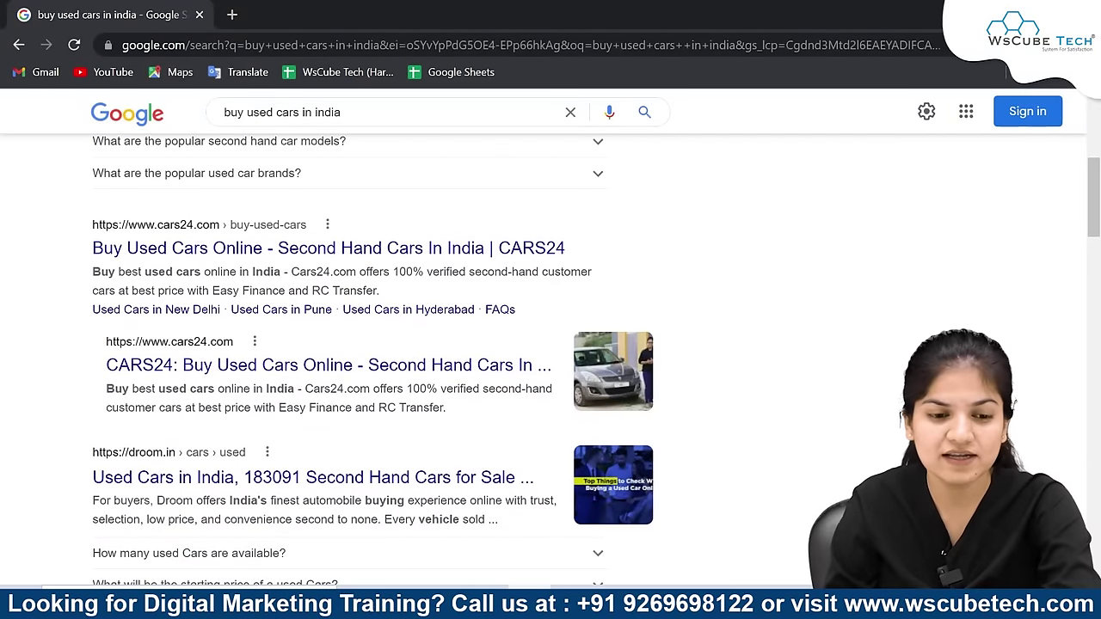
scroll(258, 283, down, 1)
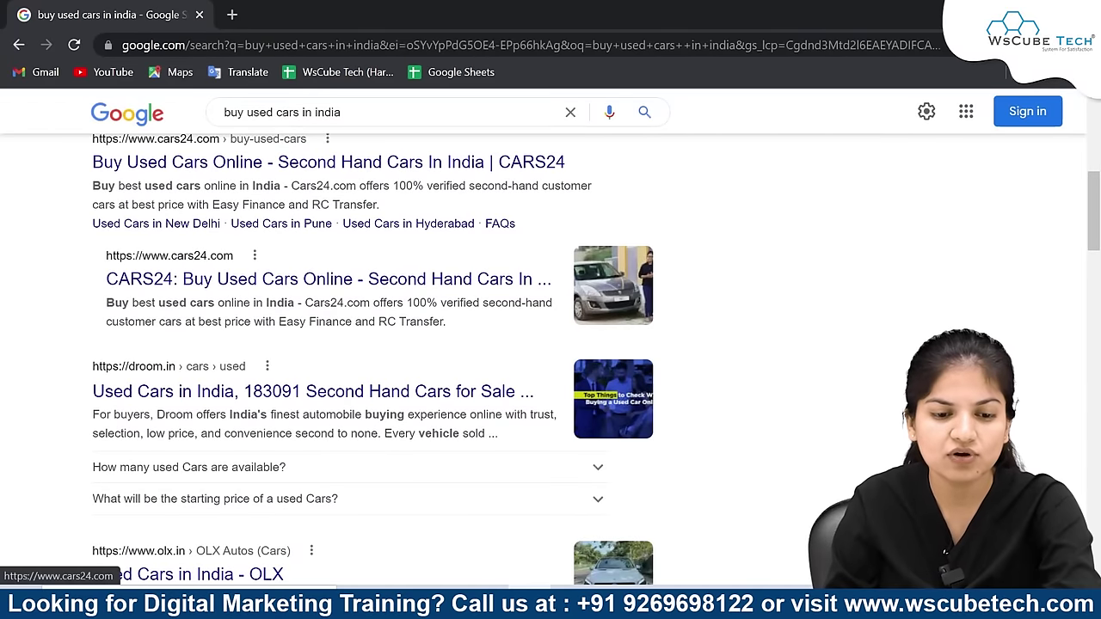
scroll(468, 404, down, 1)
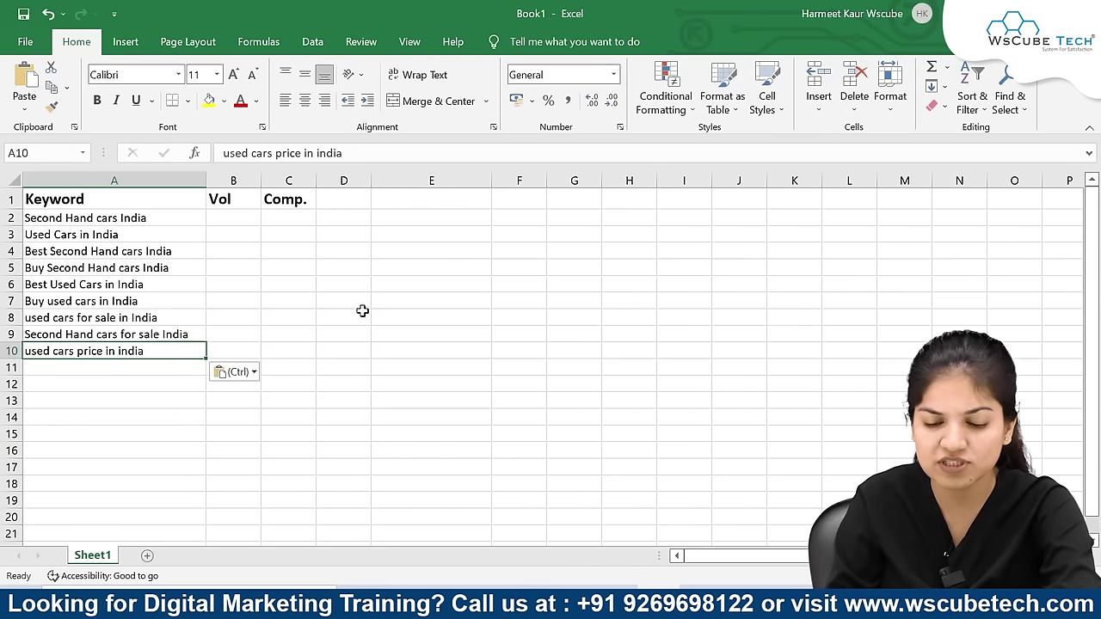
key(alt+Tab)
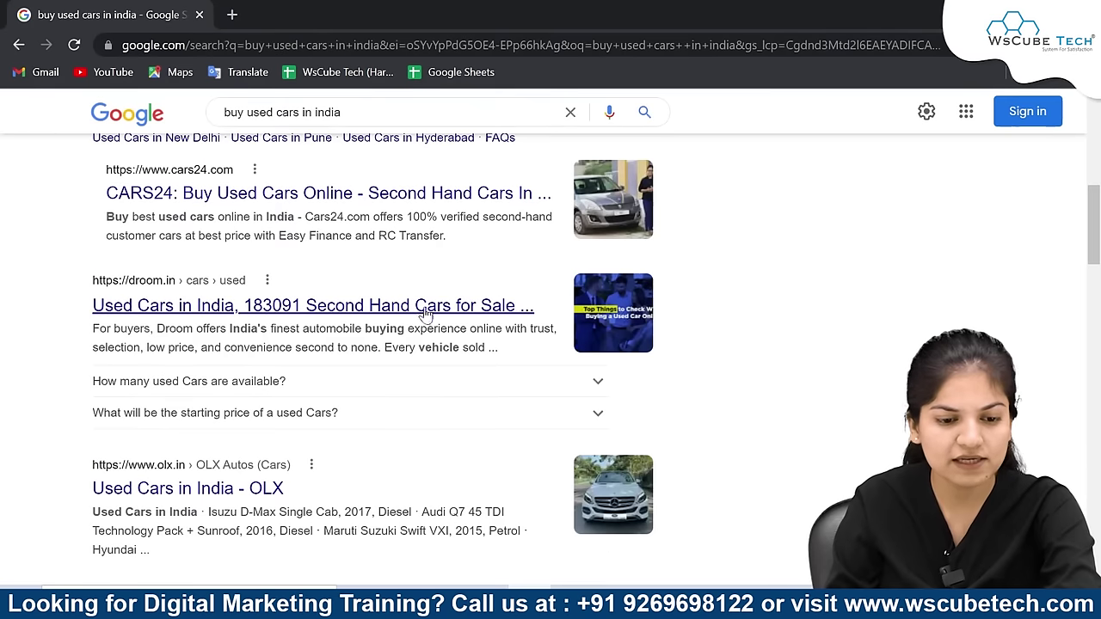
Step: Read the People also ask answer to "What is the best way to buy used cars in India?" and collapse it
scroll(424, 313, down, 3)
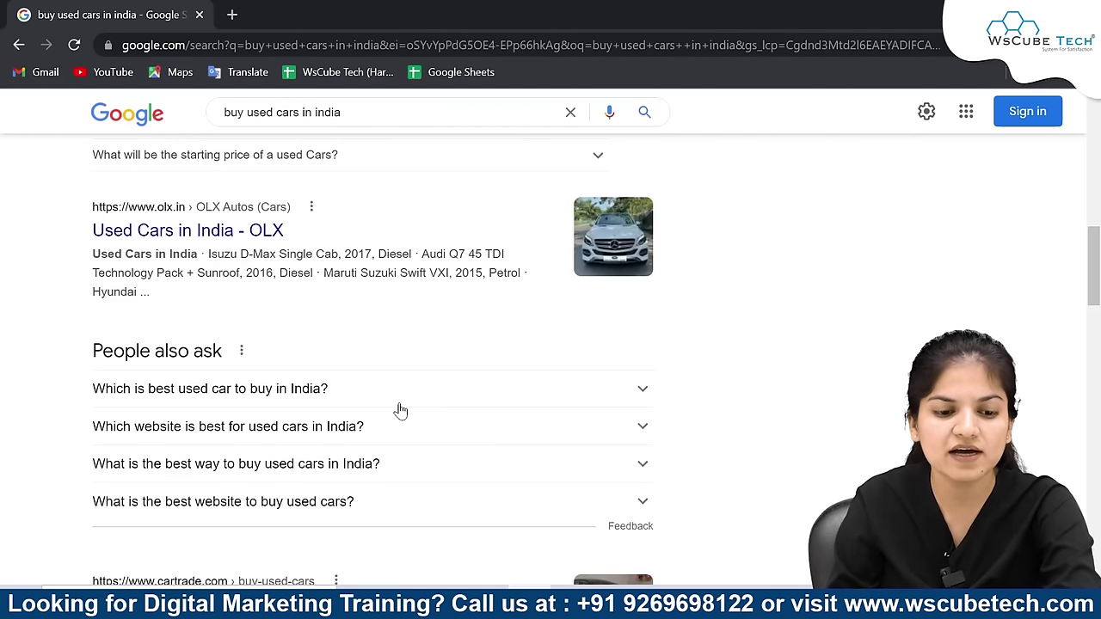
click(359, 465)
scroll(357, 447, down, 1)
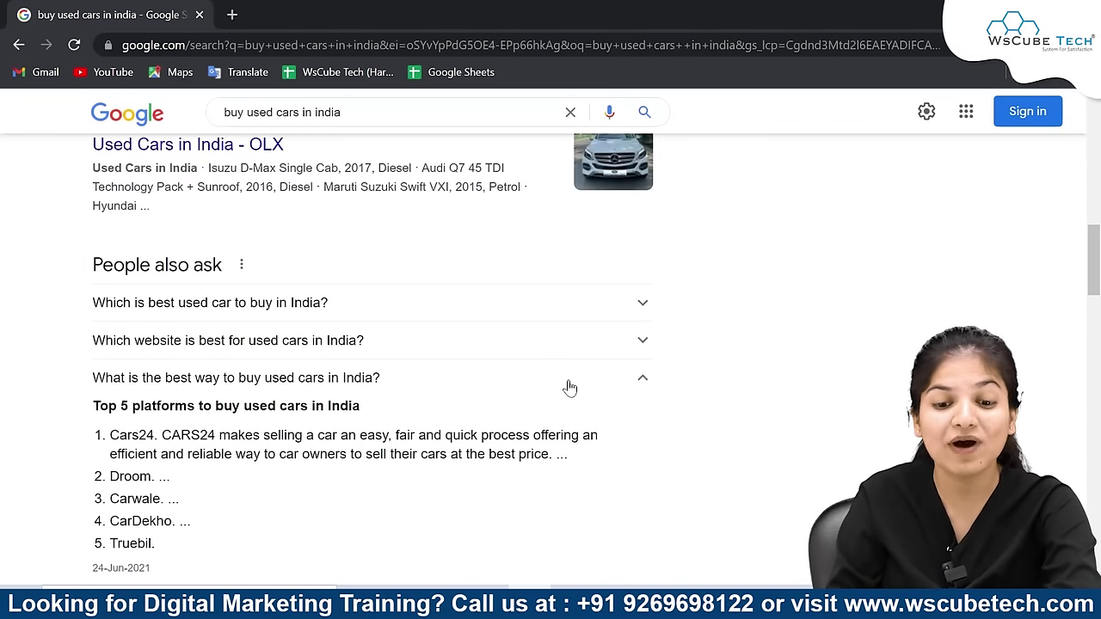
click(602, 391)
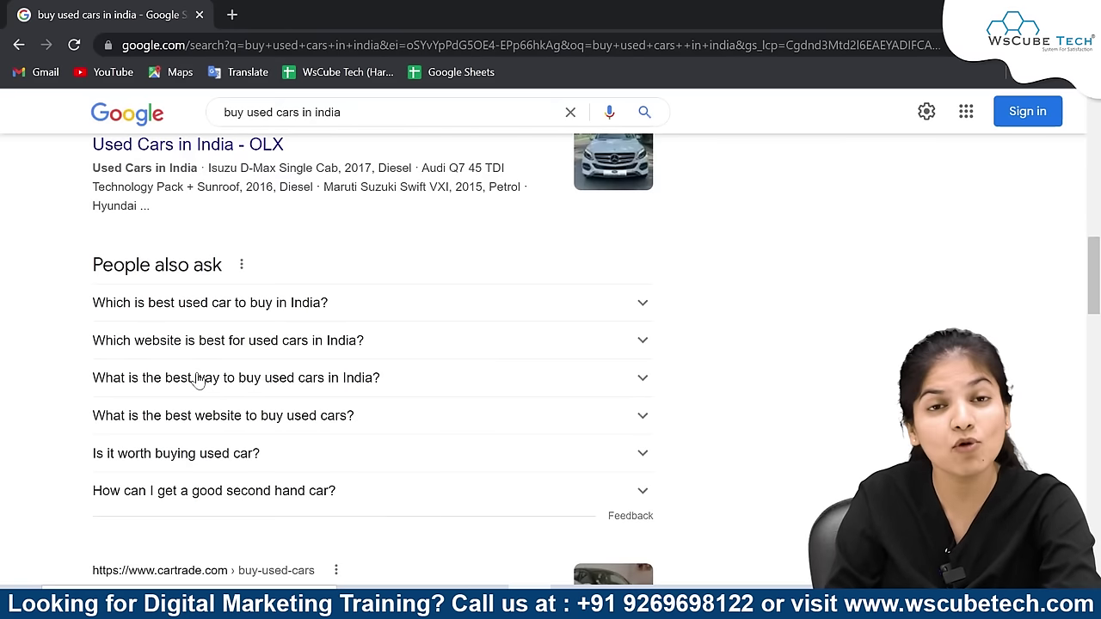
Step: Examine the remaining People also ask questions, results and related searches for "buy used cars in india"
scroll(197, 378, down, 1)
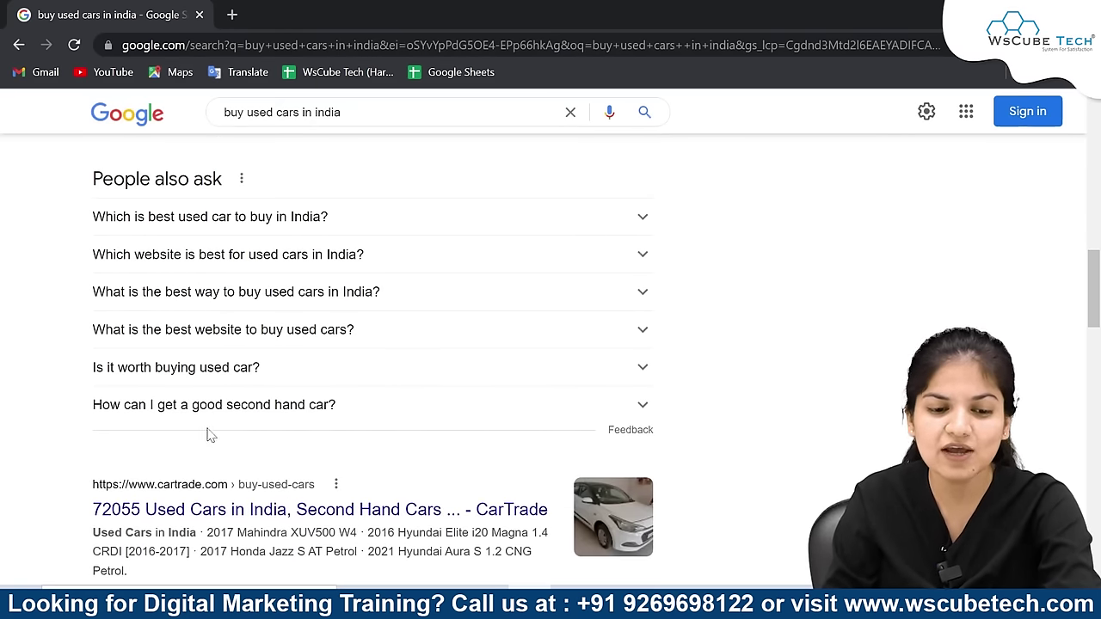
scroll(198, 425, down, 2)
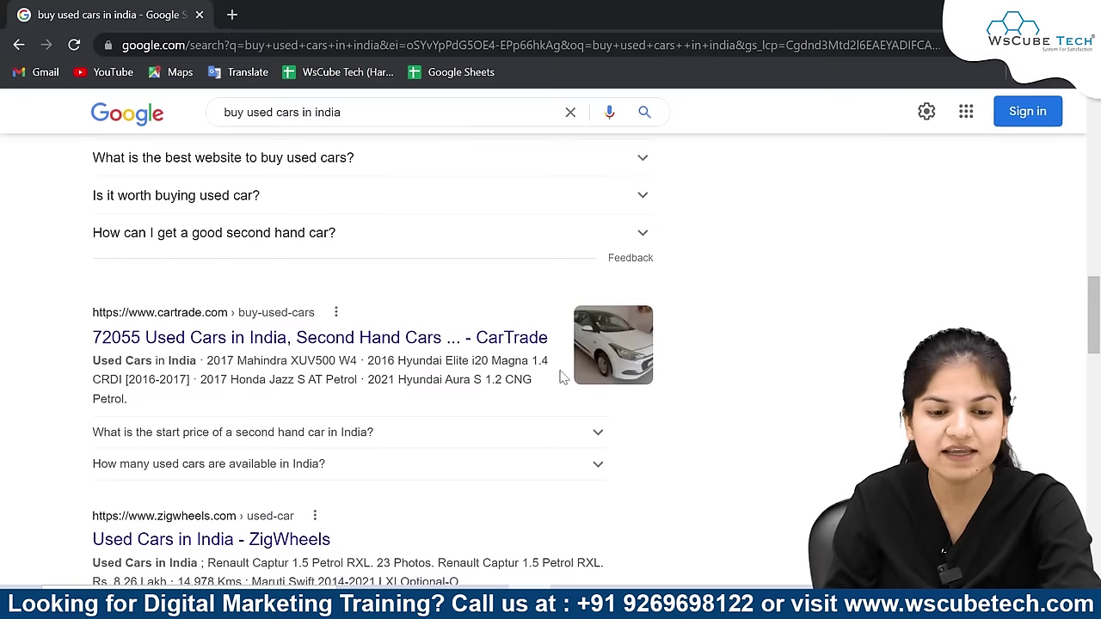
scroll(651, 373, down, 2)
scroll(560, 408, down, 10)
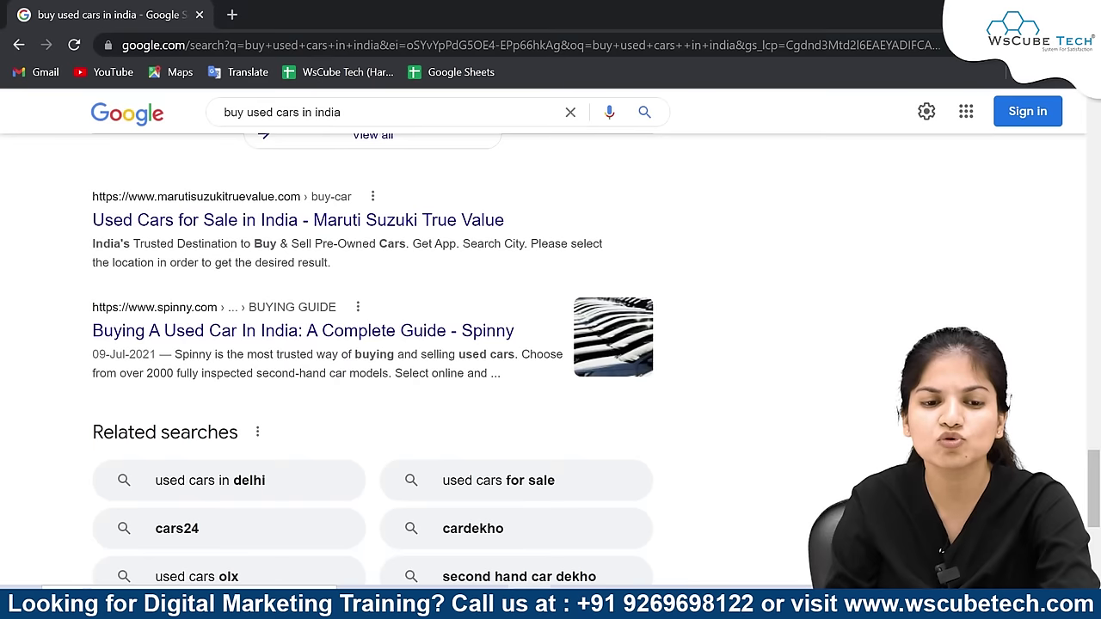
click(528, 585)
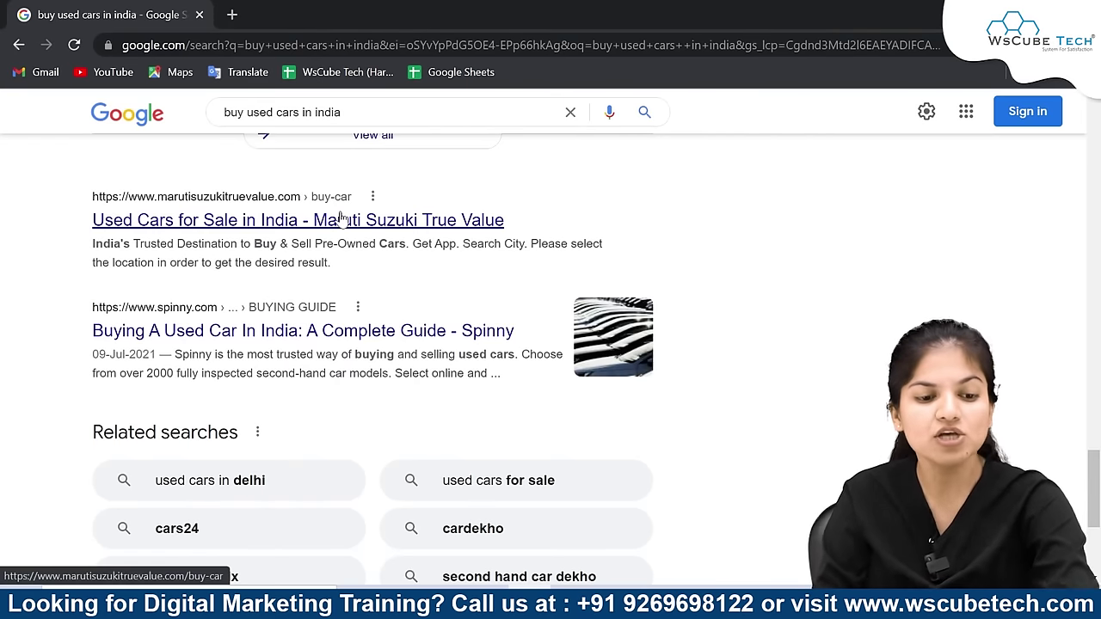
scroll(341, 218, down, 1)
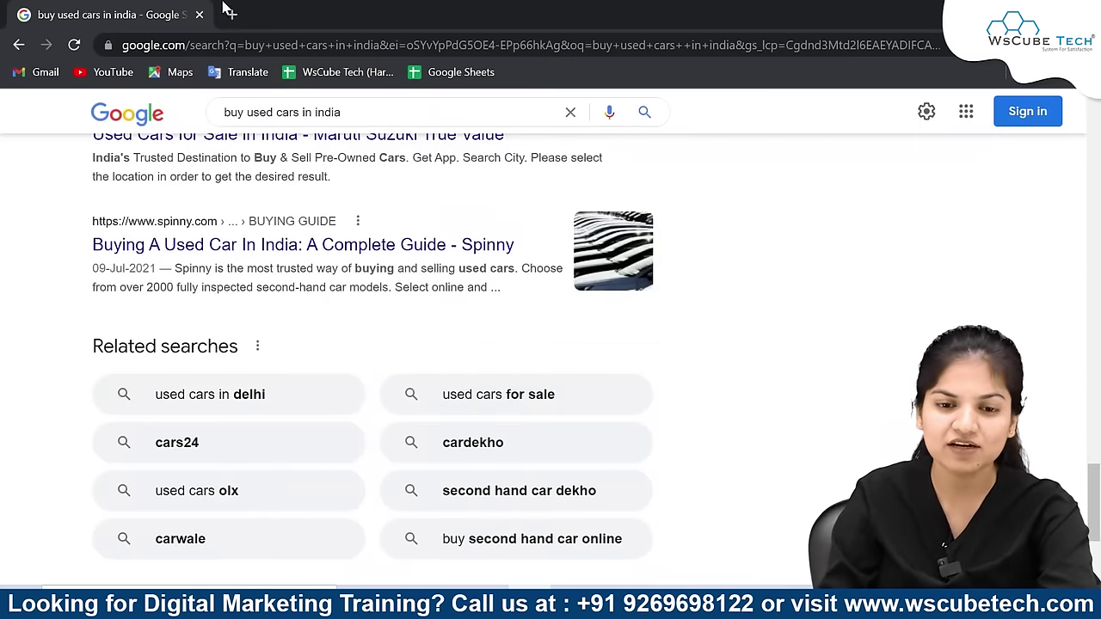
Step: Clear the "buy used cars in india" query and view Google's suggestions related to recent searches
click(570, 112)
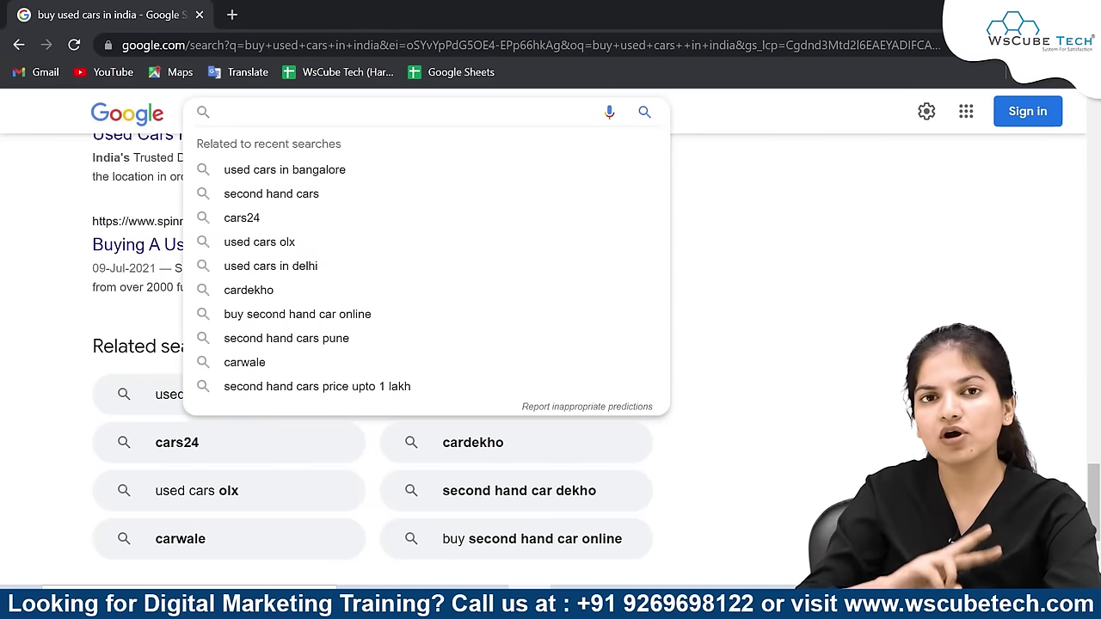
click(917, 256)
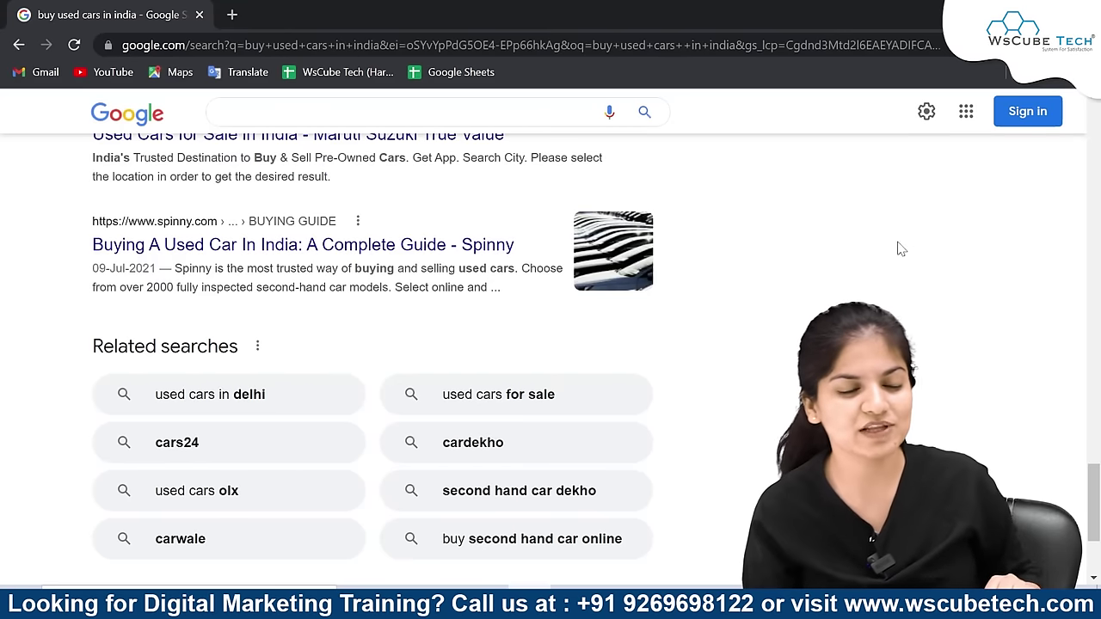
click(387, 112)
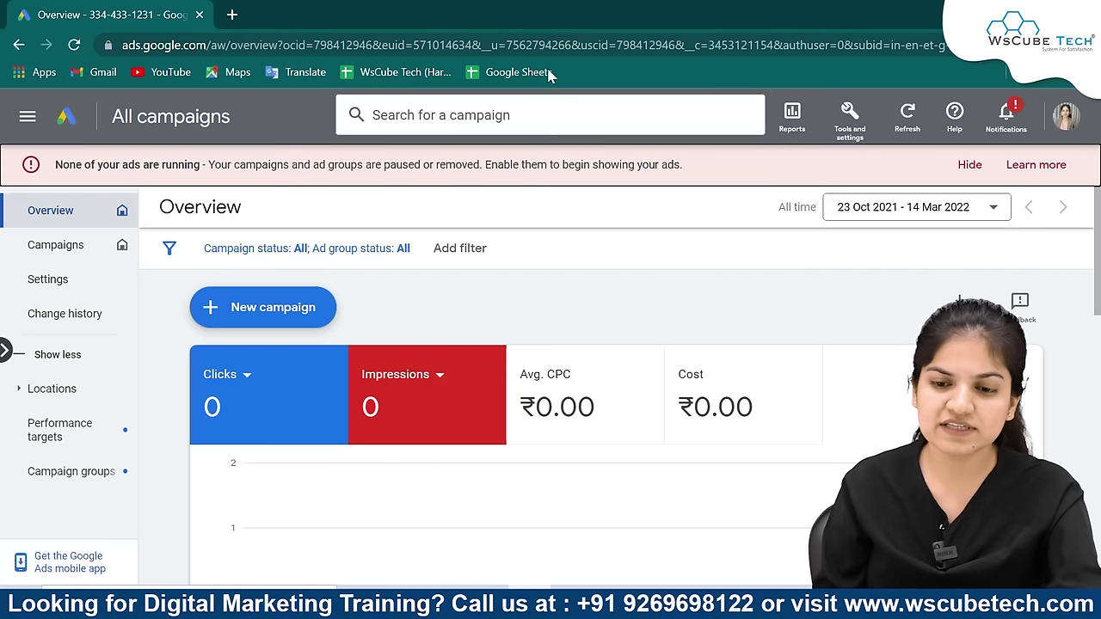
Step: In Google Ads, open the tools and settings
click(849, 122)
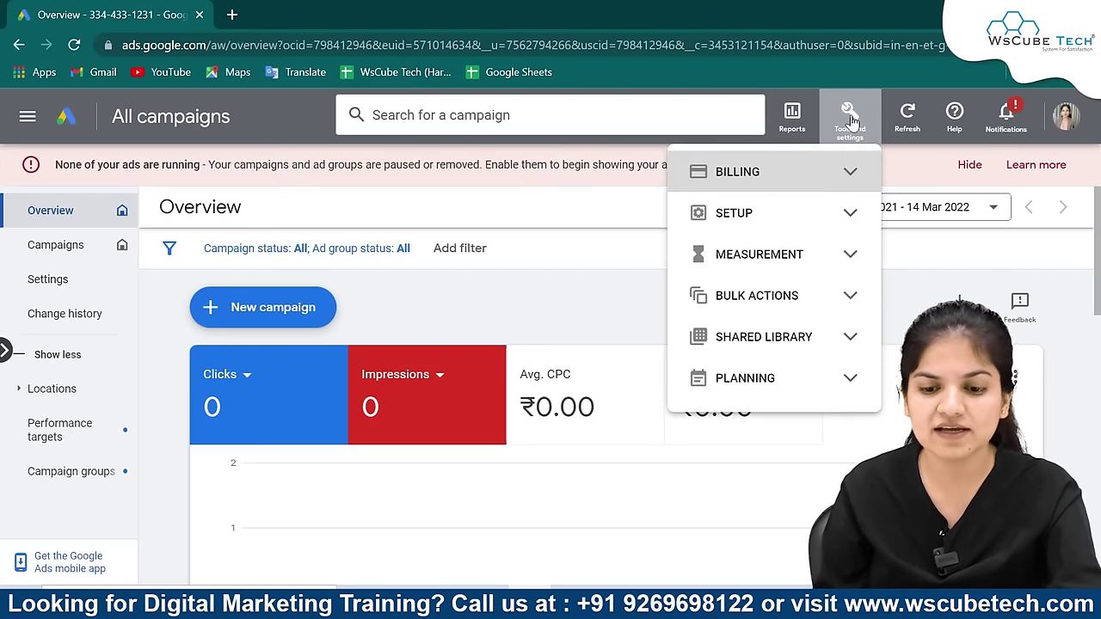
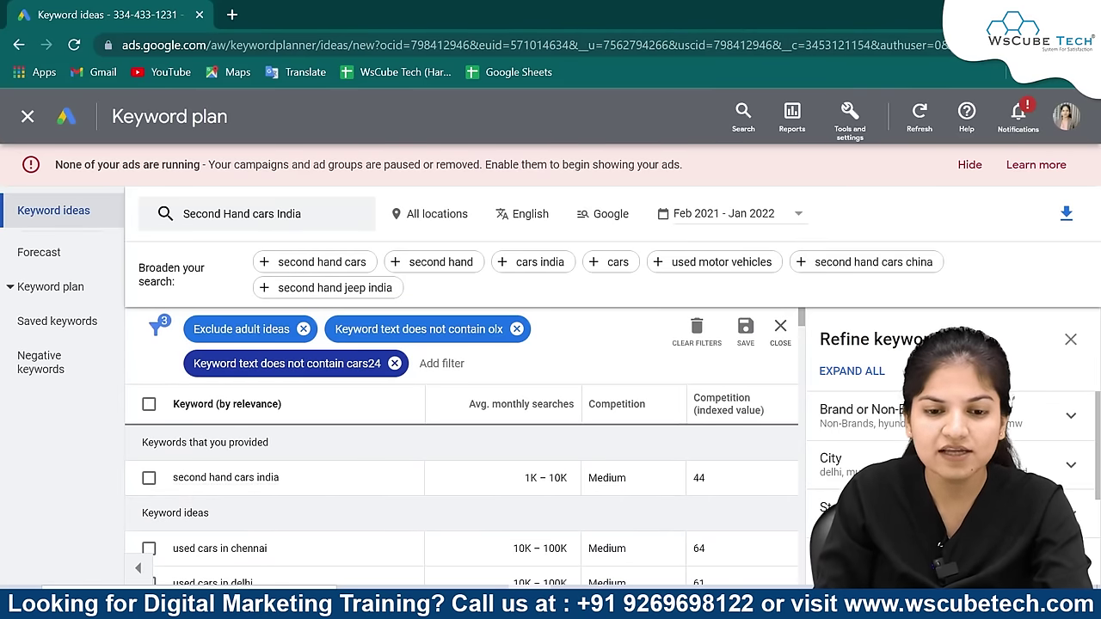
Step: Examine the keyword ideas for "Second Hand cars India" and close the Refine keywords pane for a wider list
scroll(410, 461, down, 6)
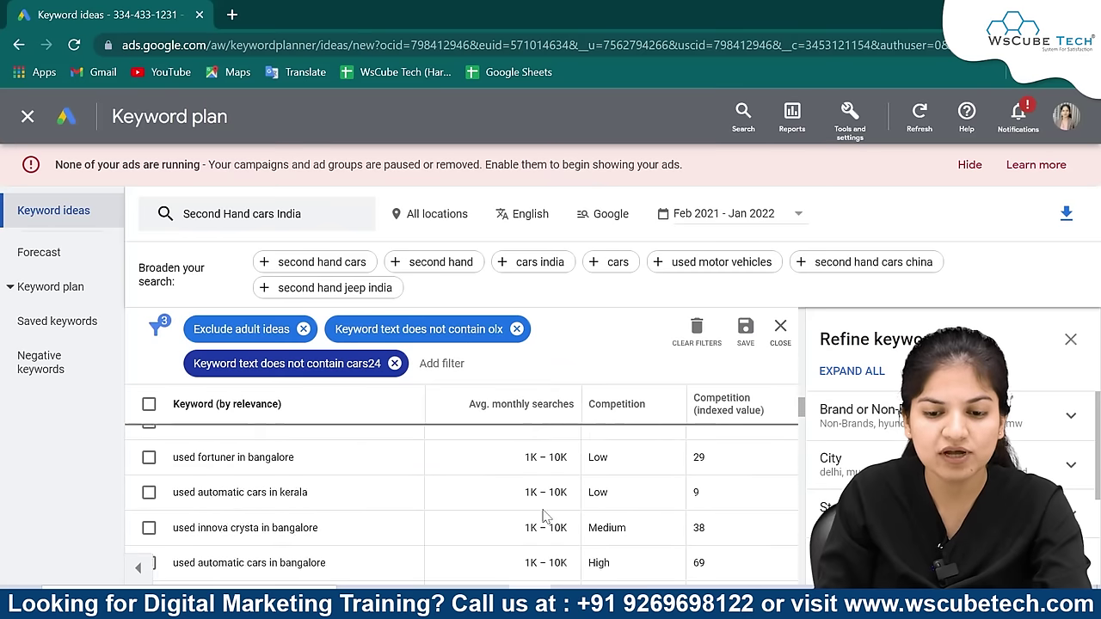
scroll(544, 514, down, 10)
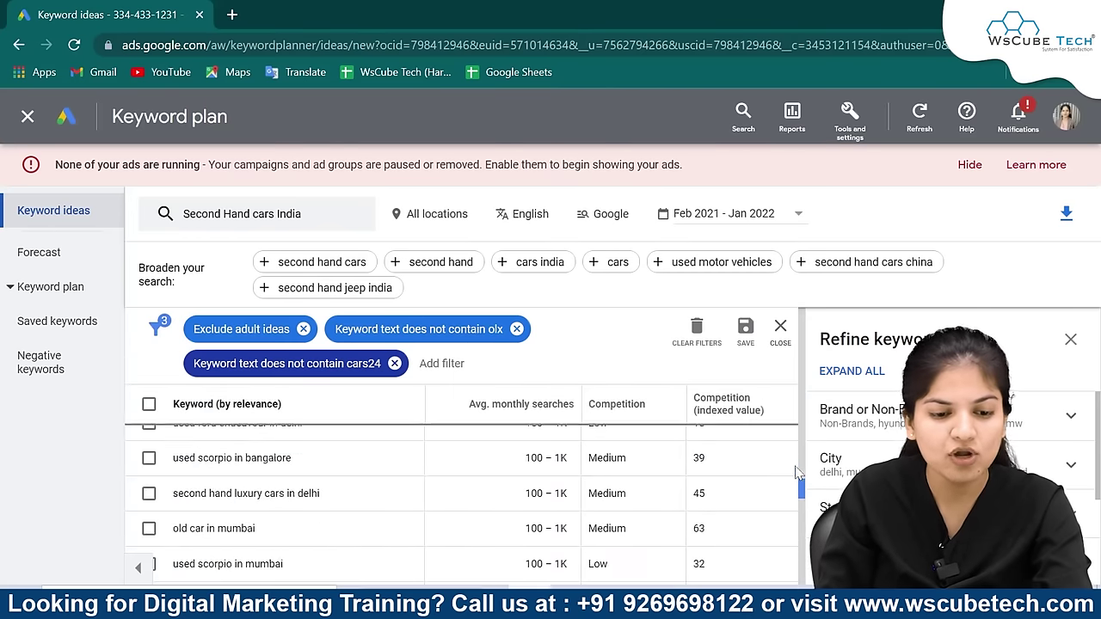
drag(798, 471, 781, 266)
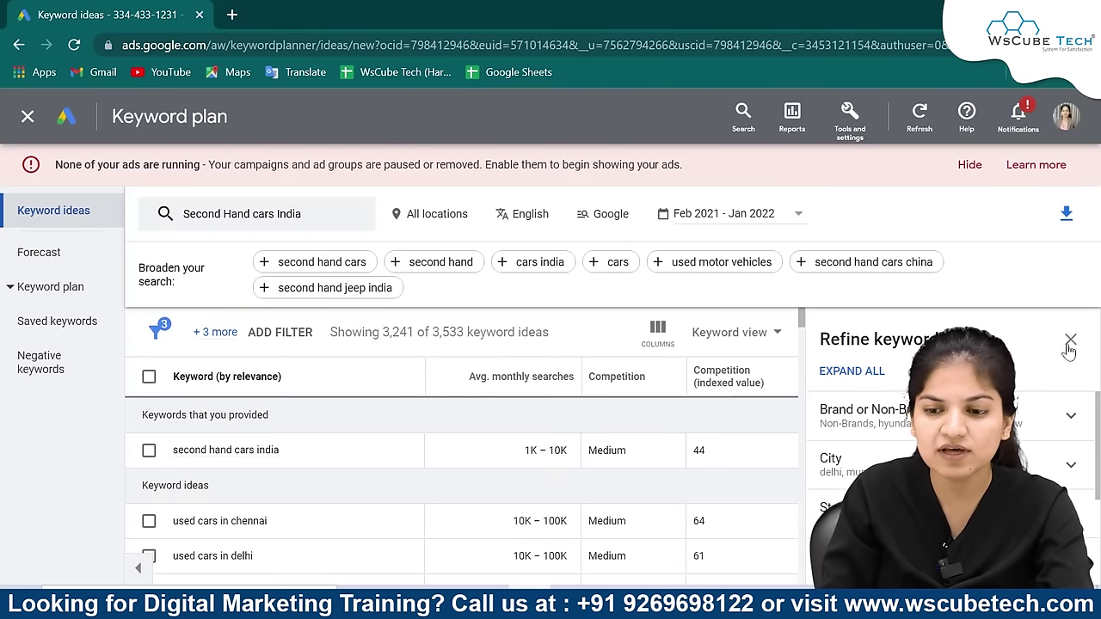
click(1069, 341)
scroll(232, 532, down, 3)
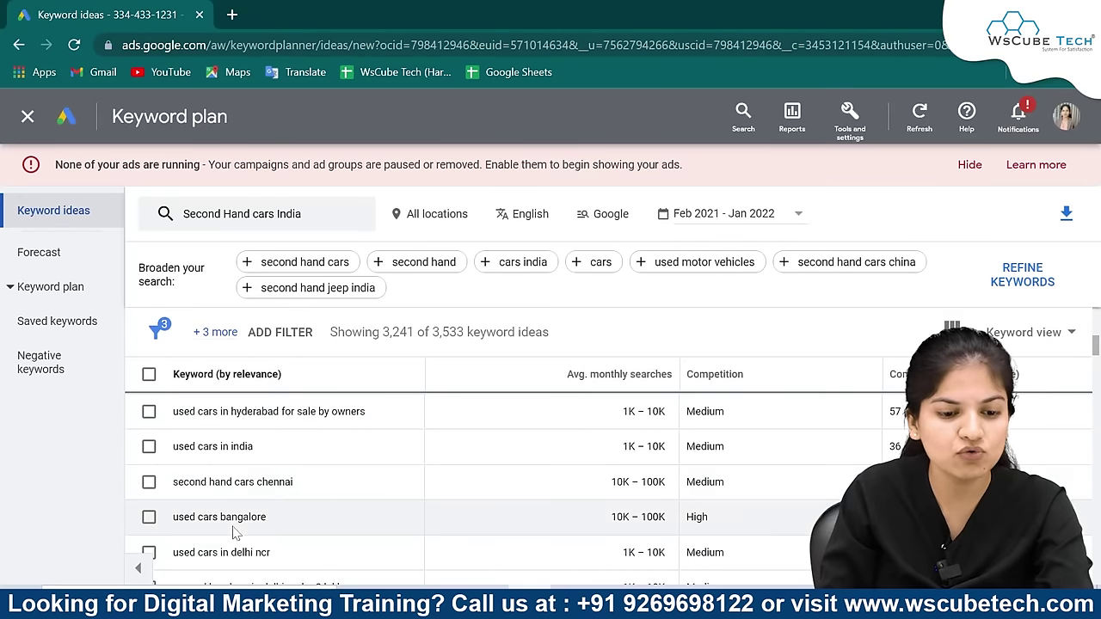
scroll(232, 531, down, 10)
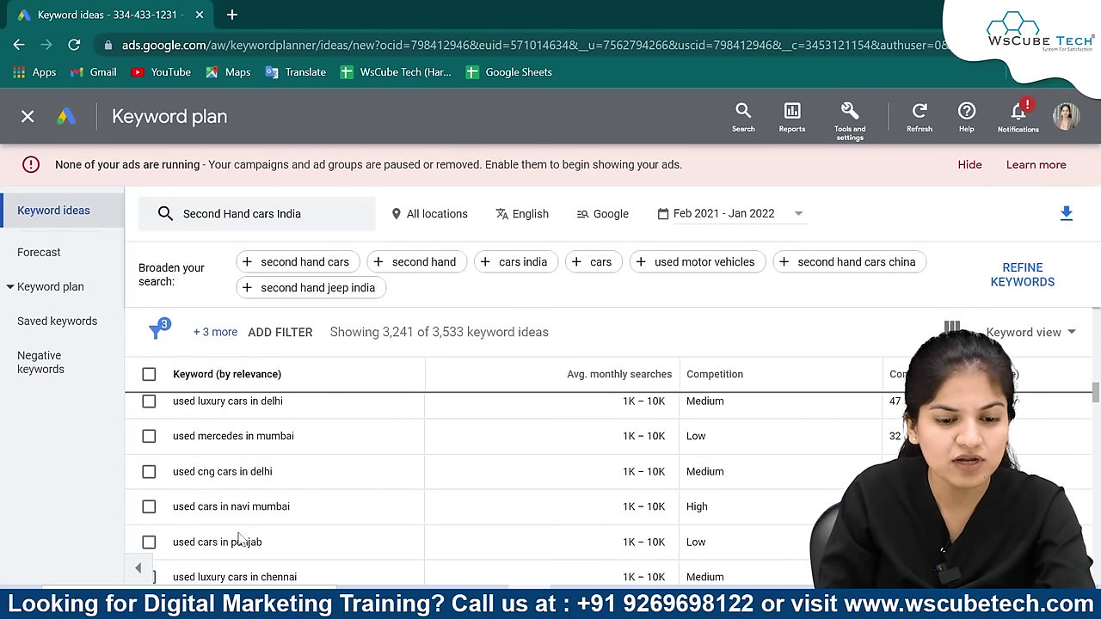
scroll(240, 540, down, 3)
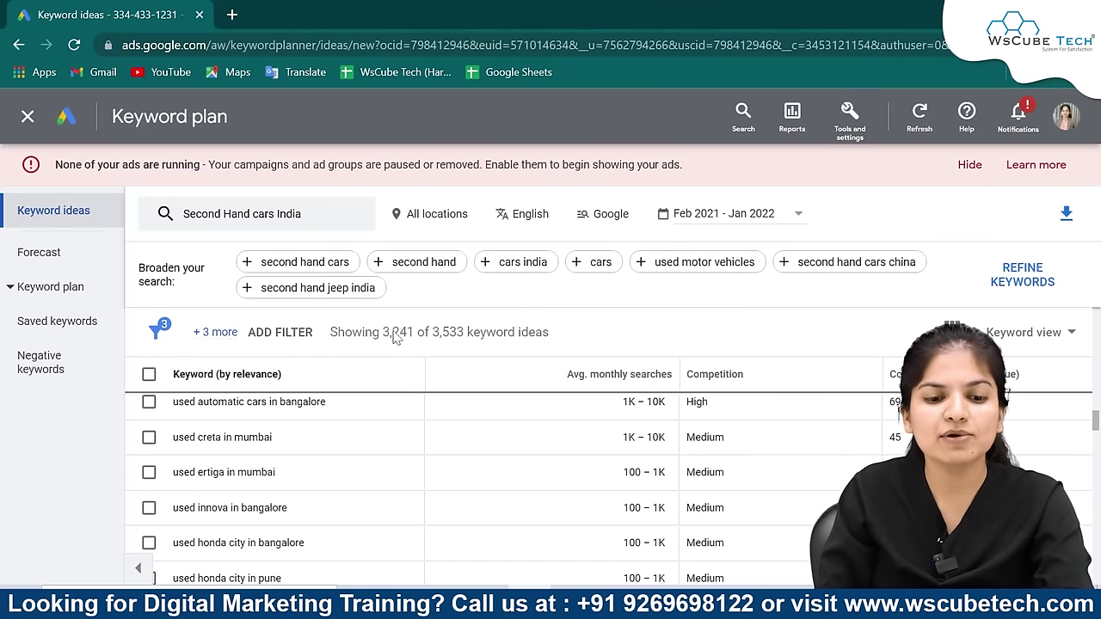
scroll(376, 374, up, 3)
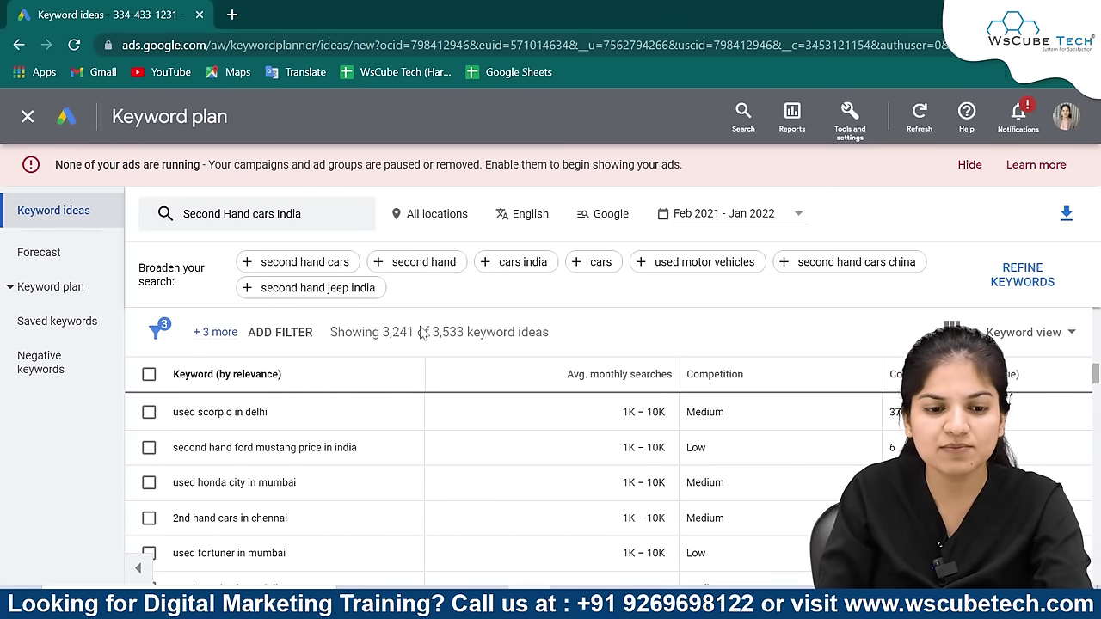
Step: Add a filter that keeps only keyword ideas whose text contains "India"
click(280, 332)
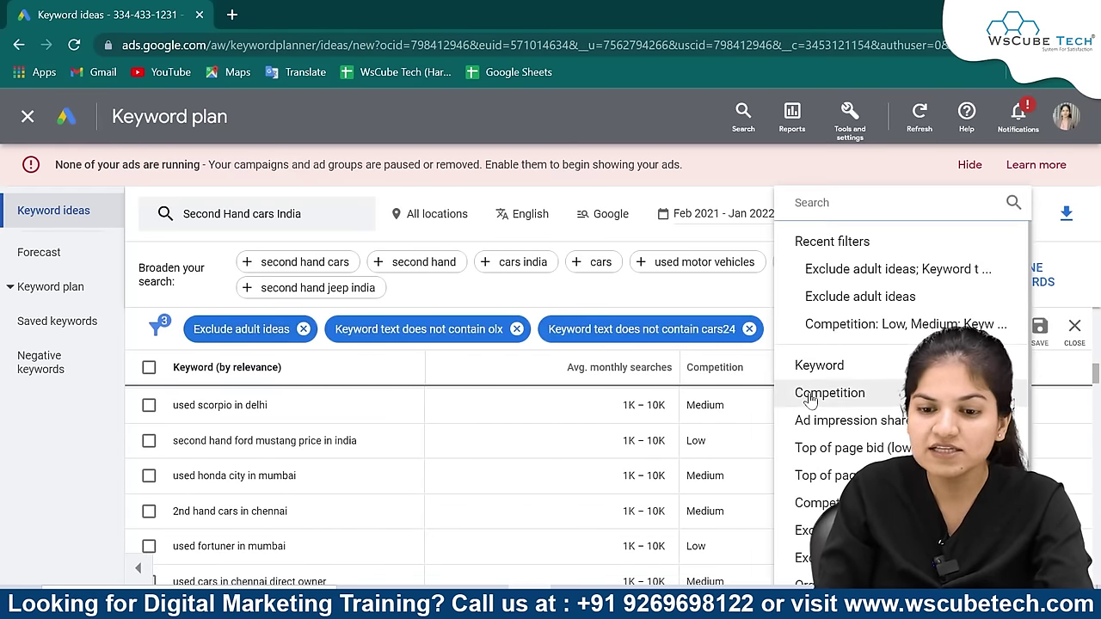
click(812, 365)
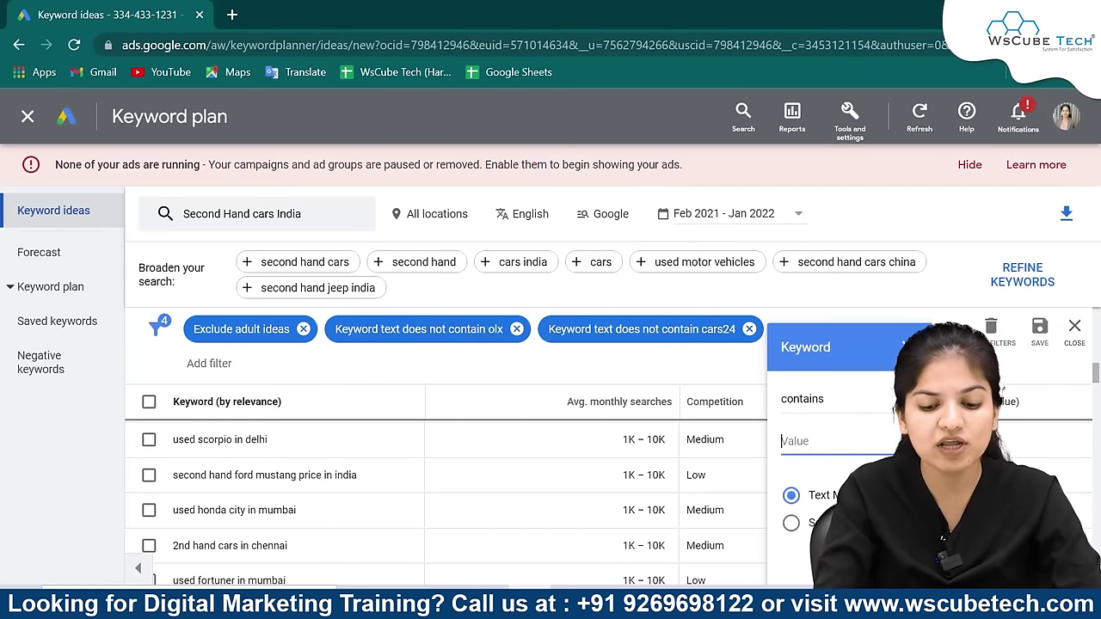
text(India)
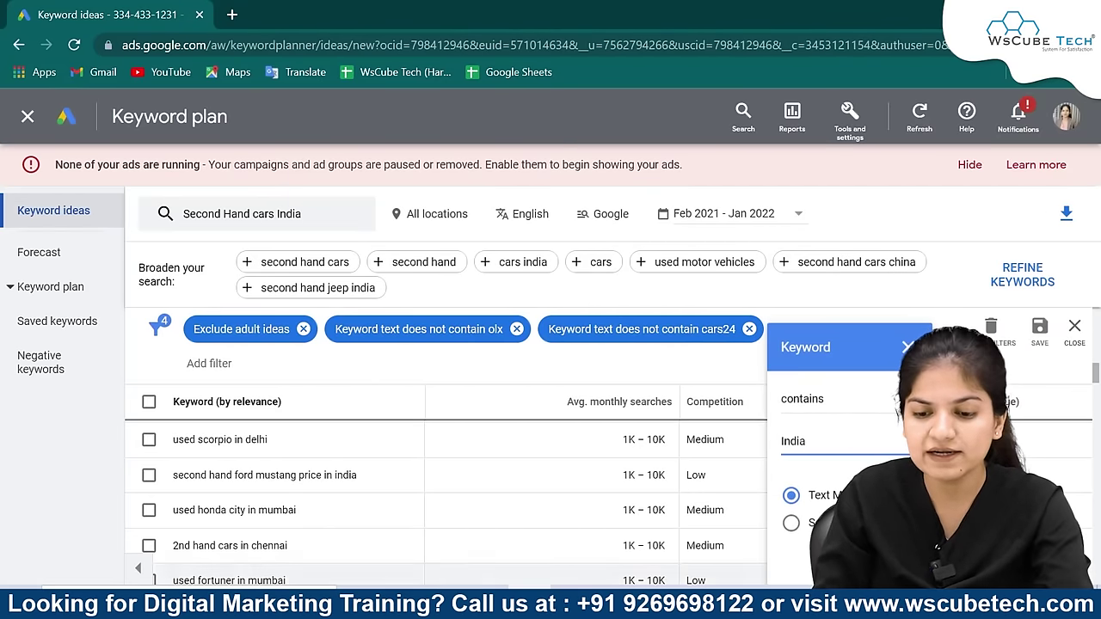
key(Return)
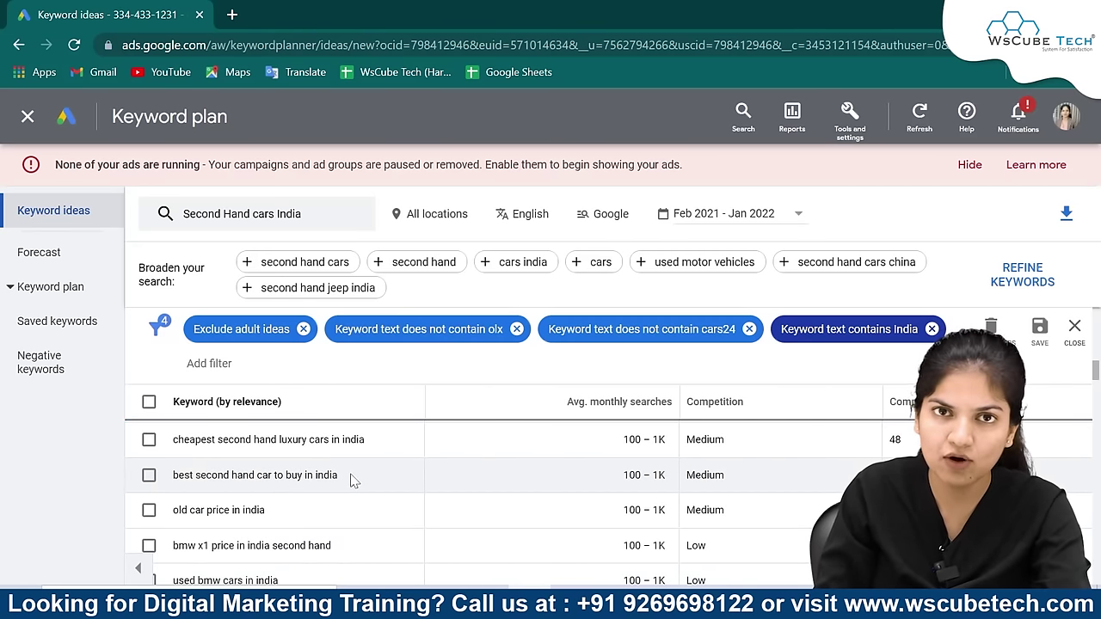
Step: Look over the filtered keyword ideas and download them as a .csv file
scroll(363, 528, down, 3)
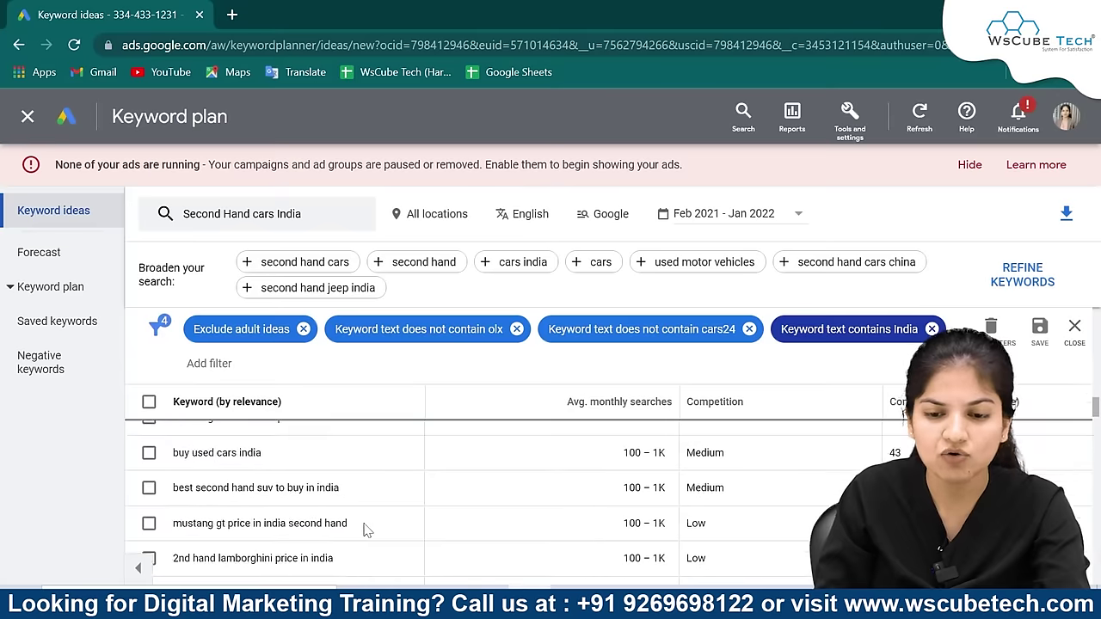
scroll(579, 559, up, 10)
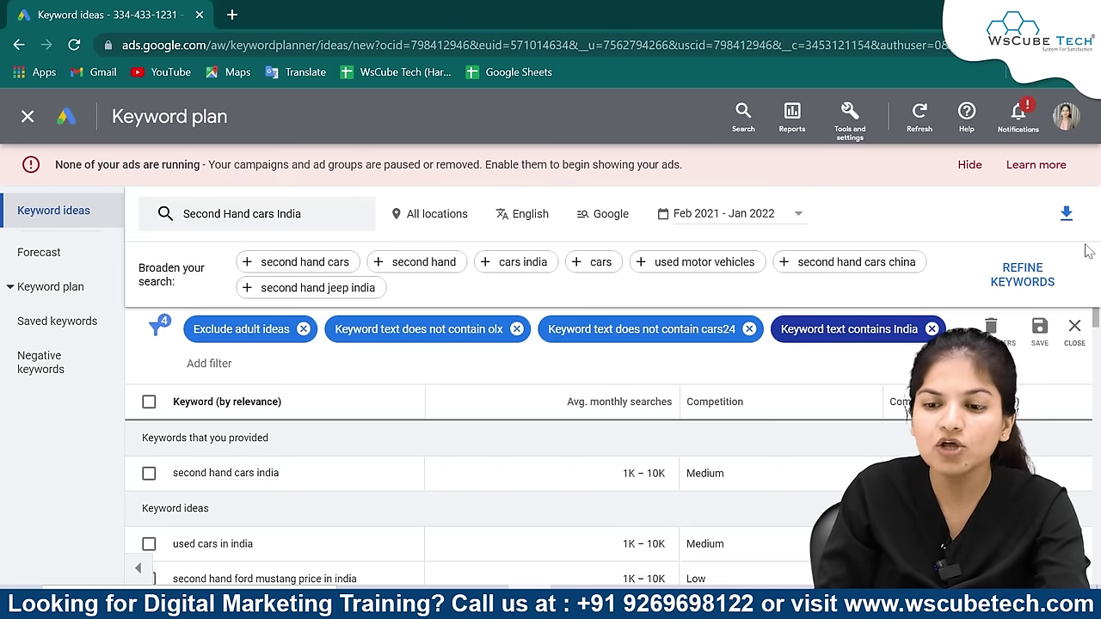
click(1067, 216)
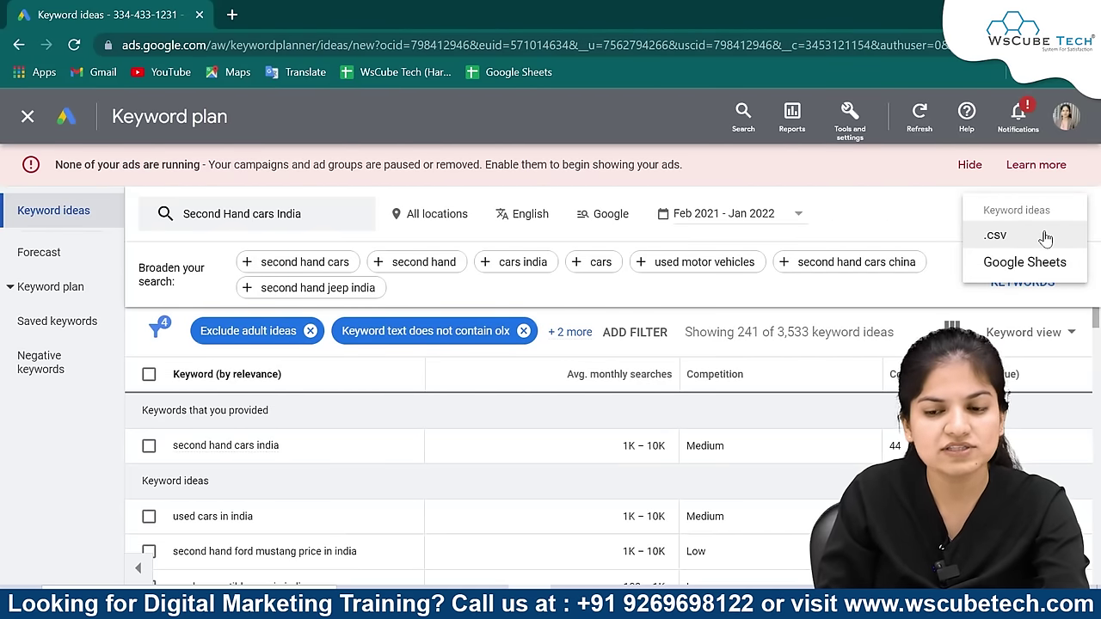
click(1046, 237)
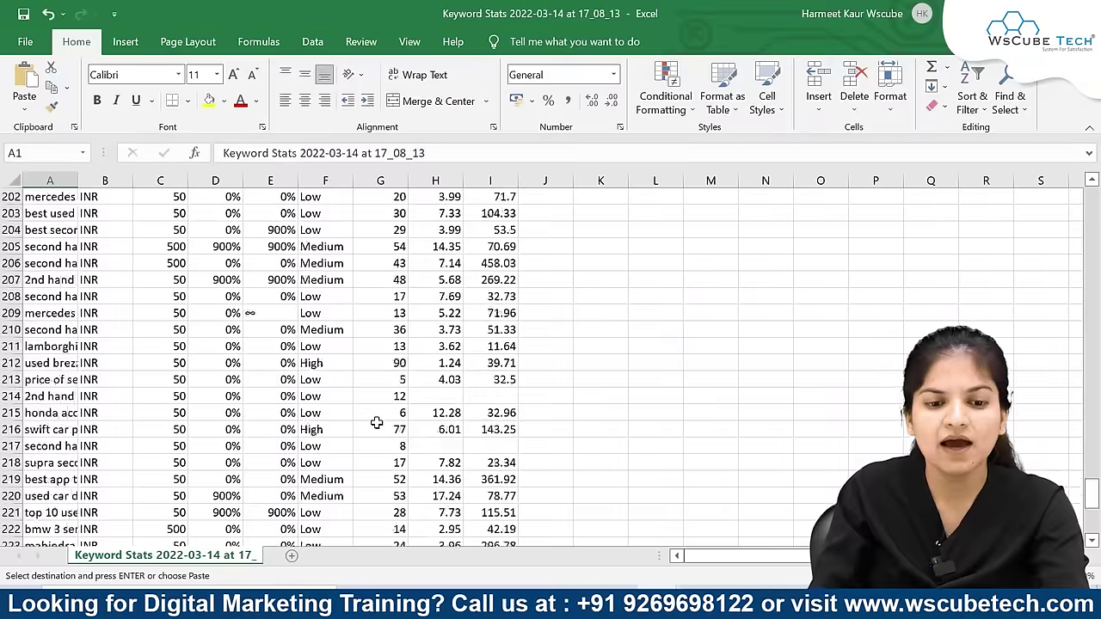
Step: In Excel, examine the exported keyword stats down to the last row and return to cell A1
scroll(396, 429, up, 20)
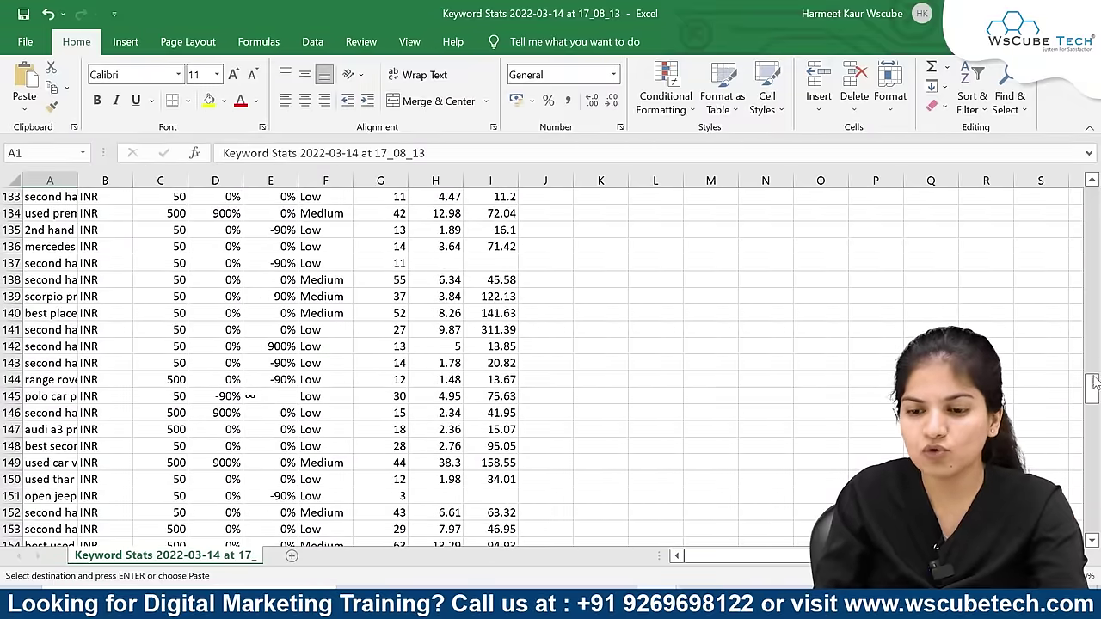
scroll(169, 412, down, 20)
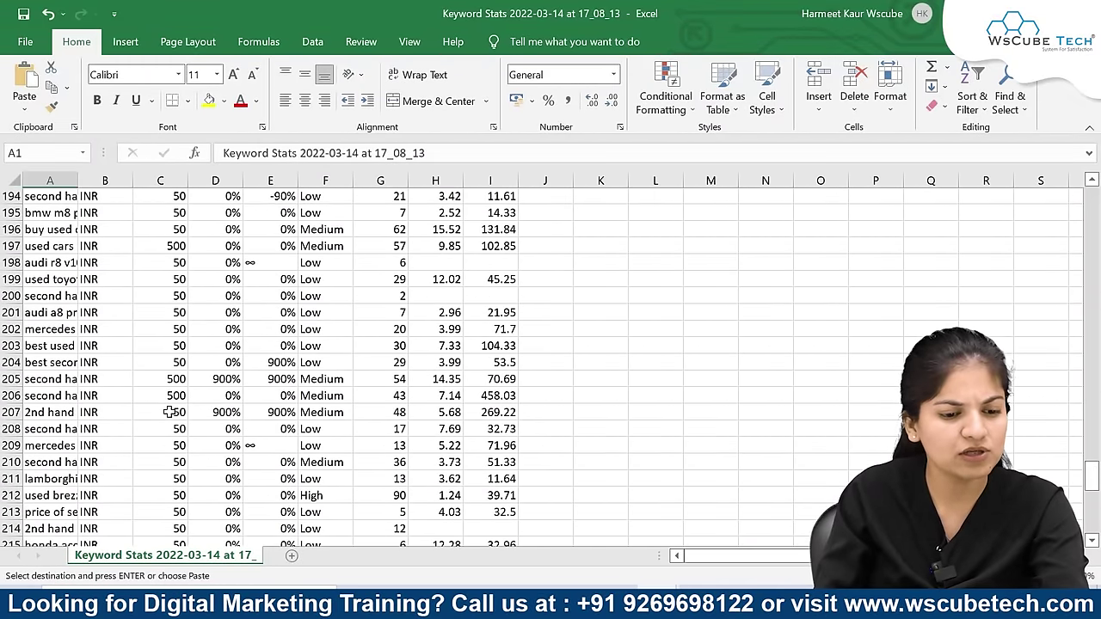
scroll(170, 412, down, 1)
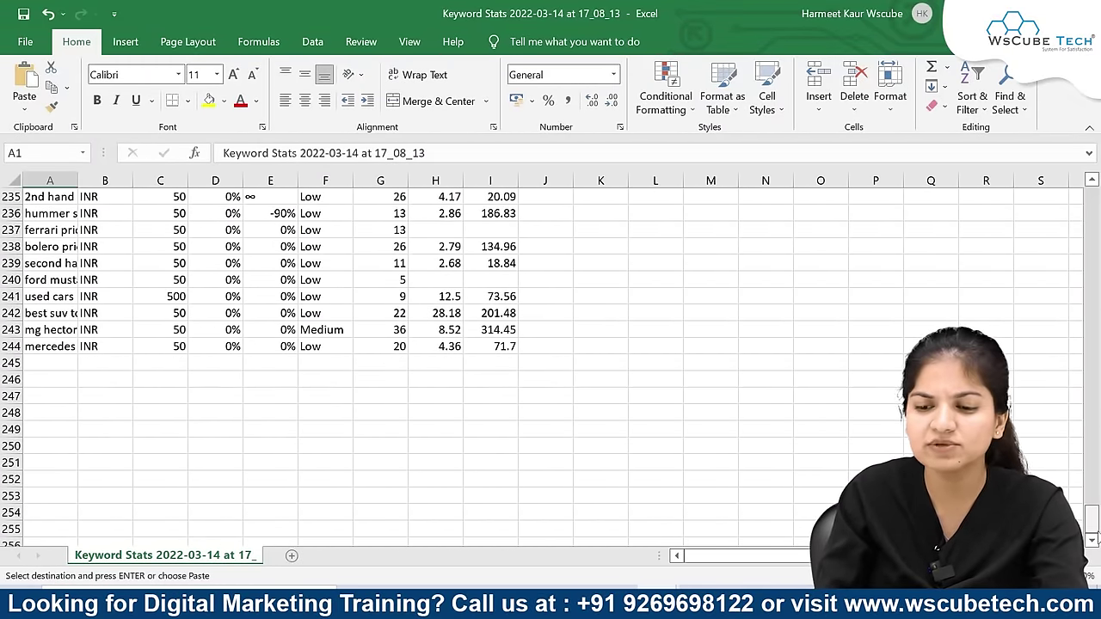
key(ctrl+Home)
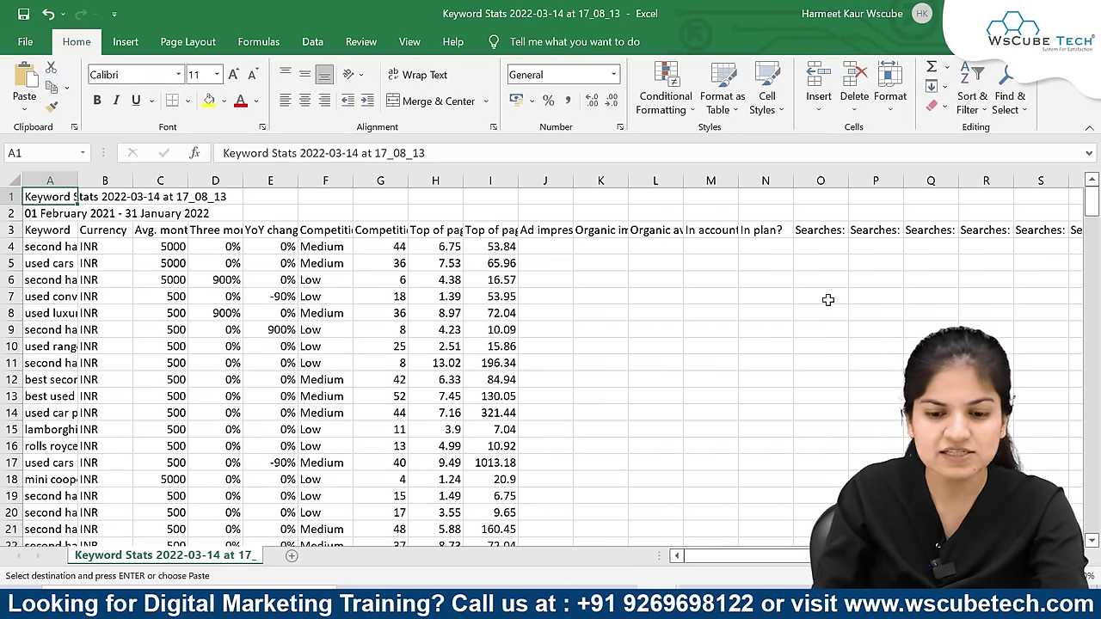
Step: Clear the contents of column H and all filled columns after it, from the top of page bid data onward
scroll(800, 453, down, 6)
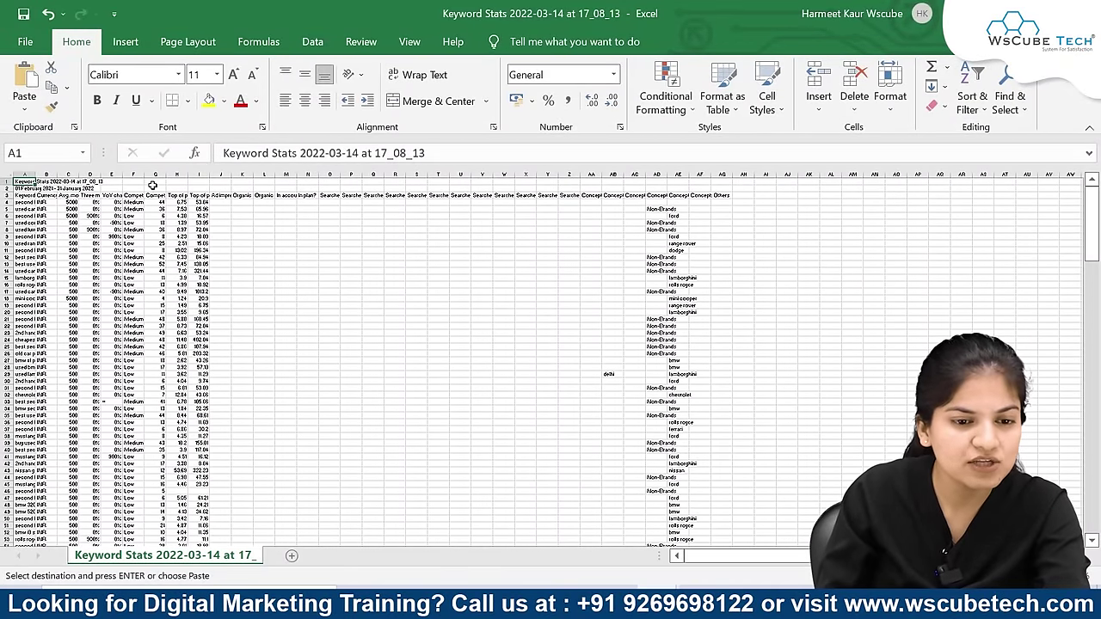
click(175, 173)
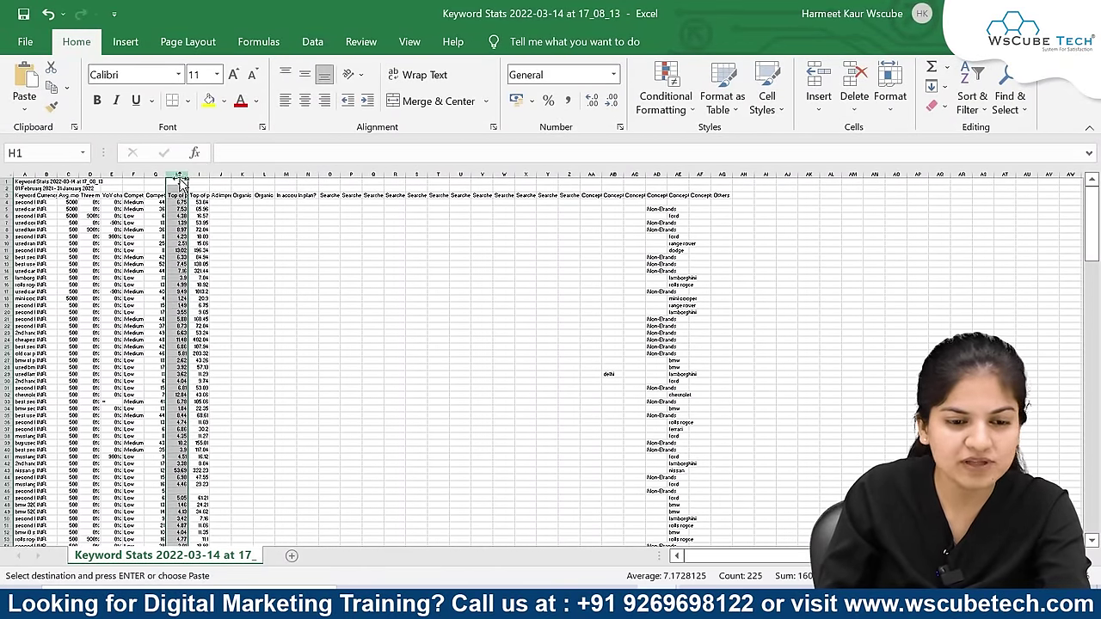
key(shift+Right)
key(shift+Right)
key(shift+Right)
key(shift+Right)
key(shift+Right)
key(shift+Right)
key(shift+Right)
key(shift+Right)
key(shift+Right)
key(shift+Right)
key(shift+Right)
key(shift+Right)
key(shift+Right)
key(shift+Right)
key(shift+Right)
key(shift+Right)
key(shift+Right)
key(shift+Right)
key(shift+Right)
key(shift+Right)
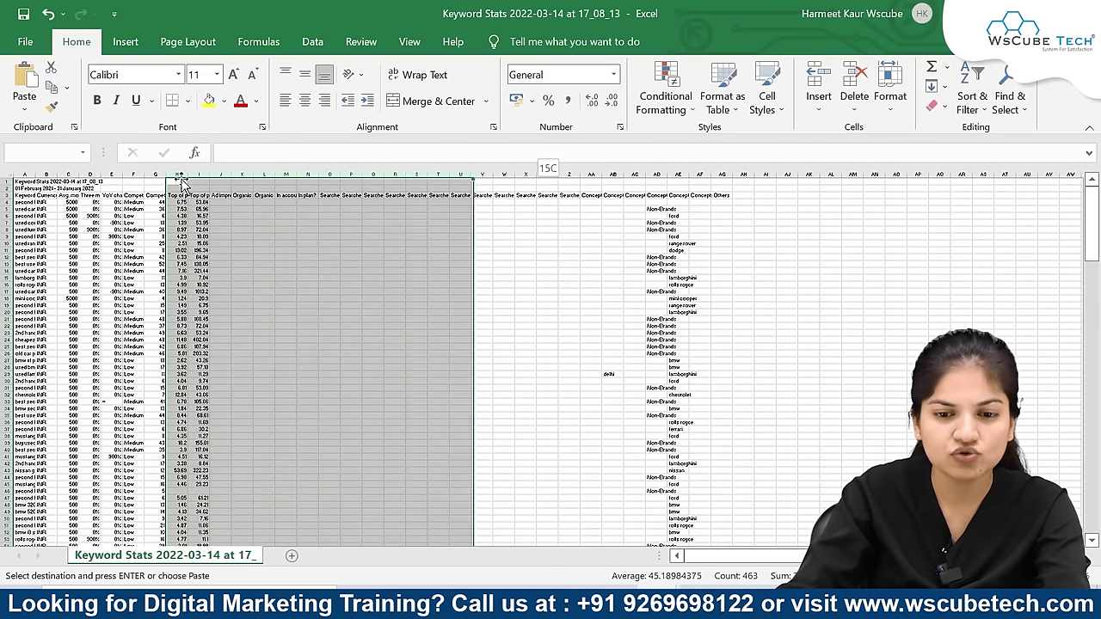
key(Delete)
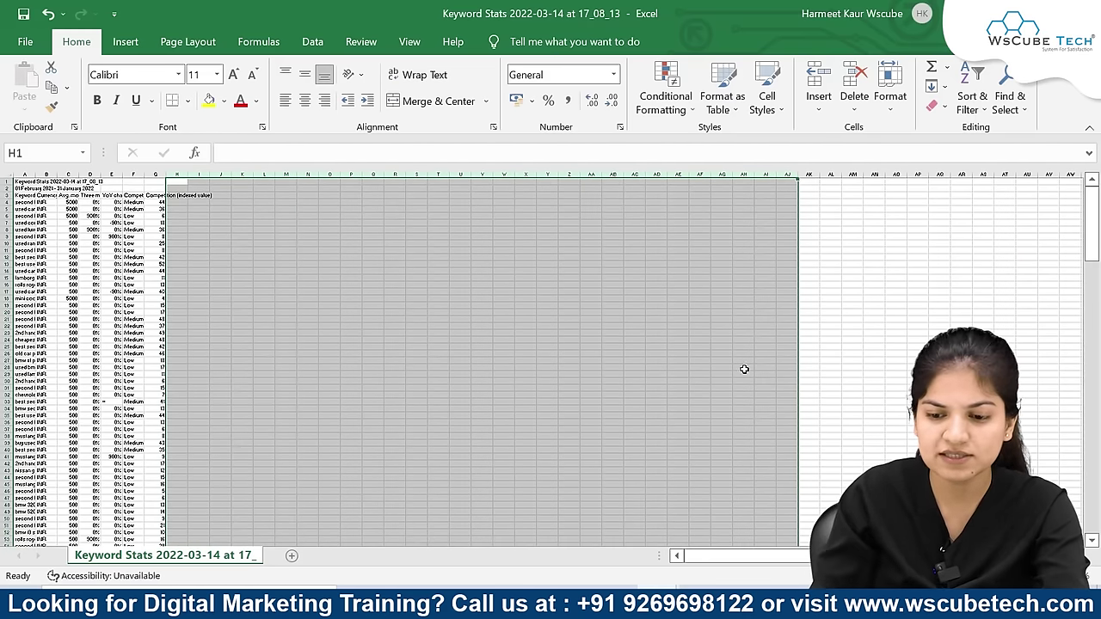
Step: Clear the report title and date range from rows 1 and 2
scroll(550, 361, up, 5)
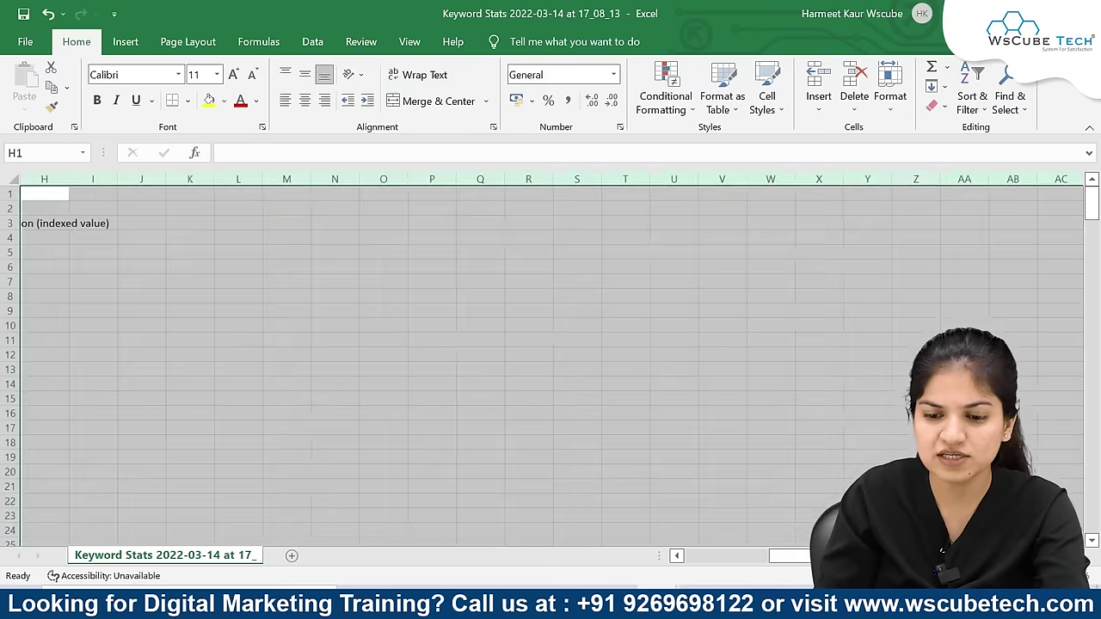
click(7, 193)
drag(6, 193, 7, 209)
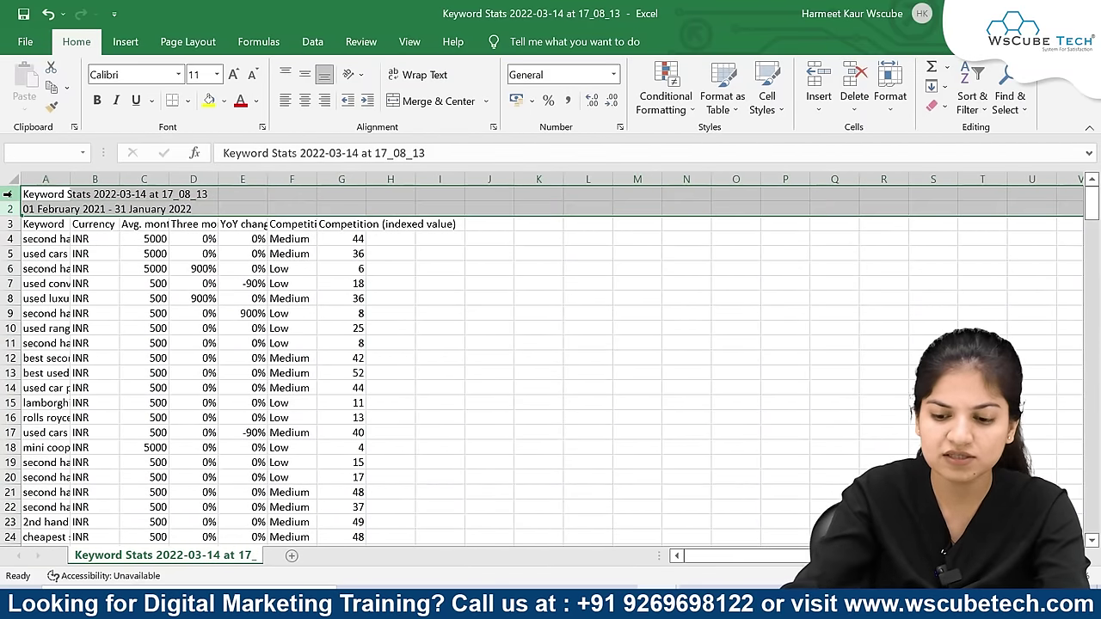
key(Delete)
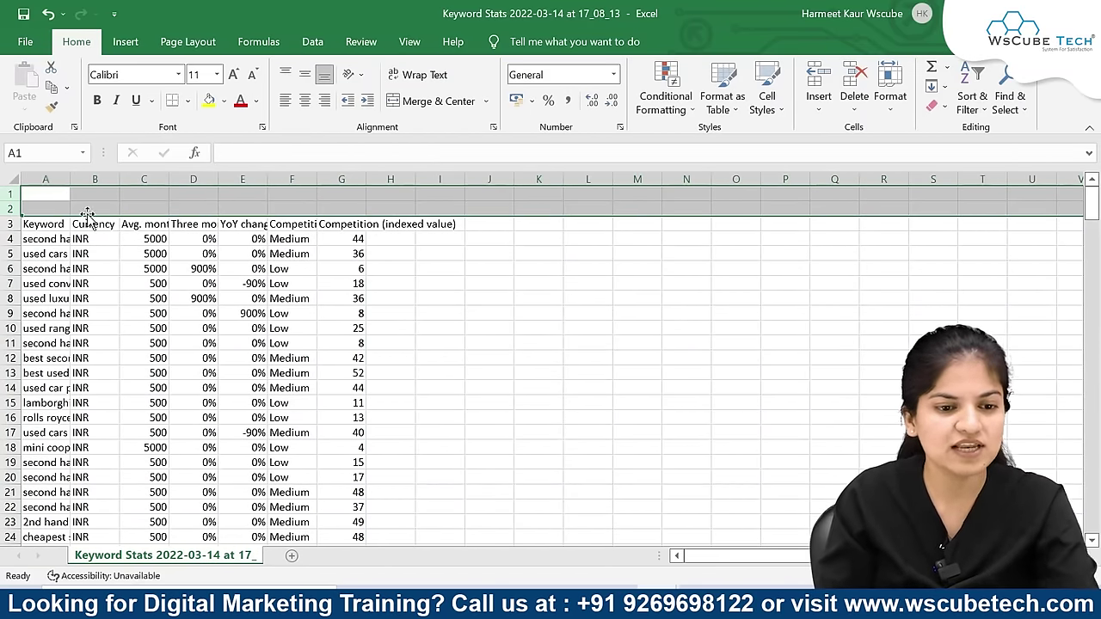
Step: Delete the Currency, three-month change and YoY change columns, keeping the average monthly searches column
click(94, 179)
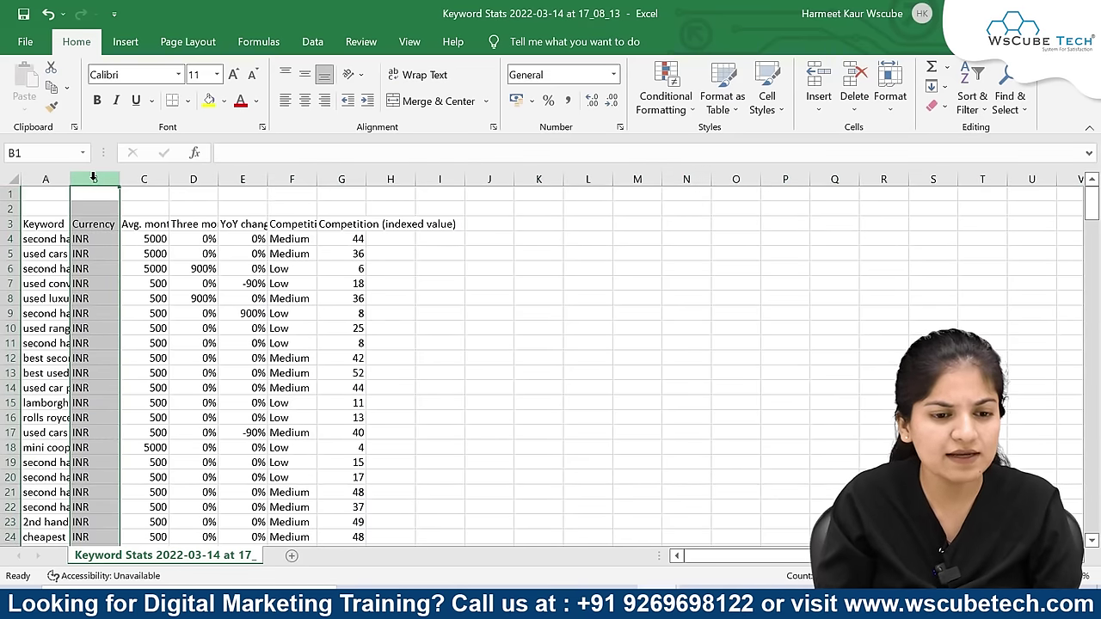
ctrl+click(144, 179)
ctrl+click(193, 178)
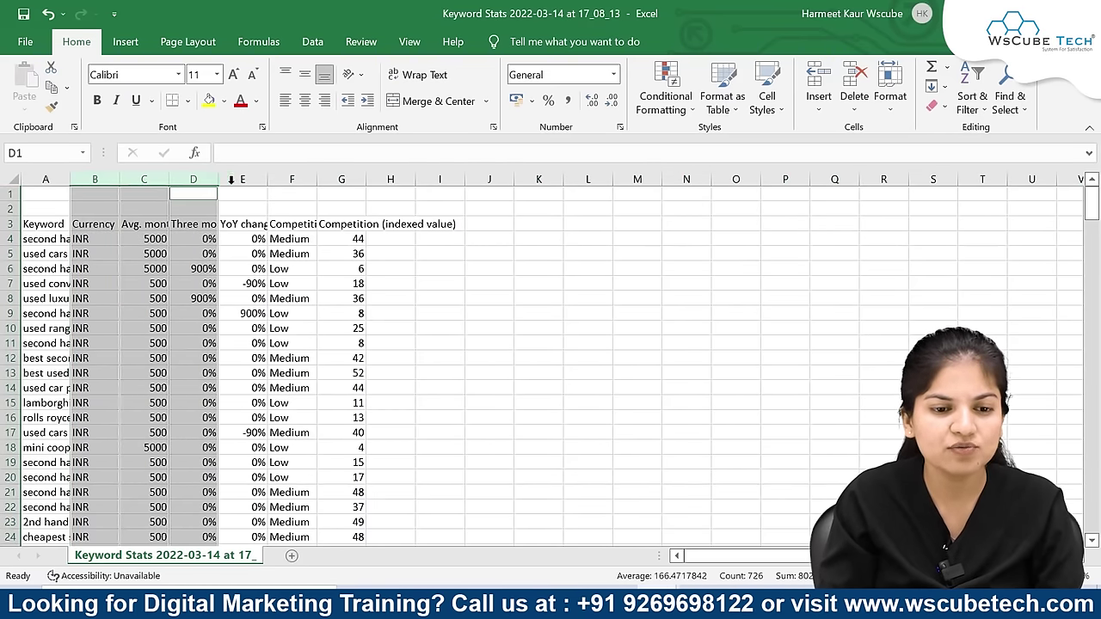
ctrl+click(230, 179)
right_click(237, 182)
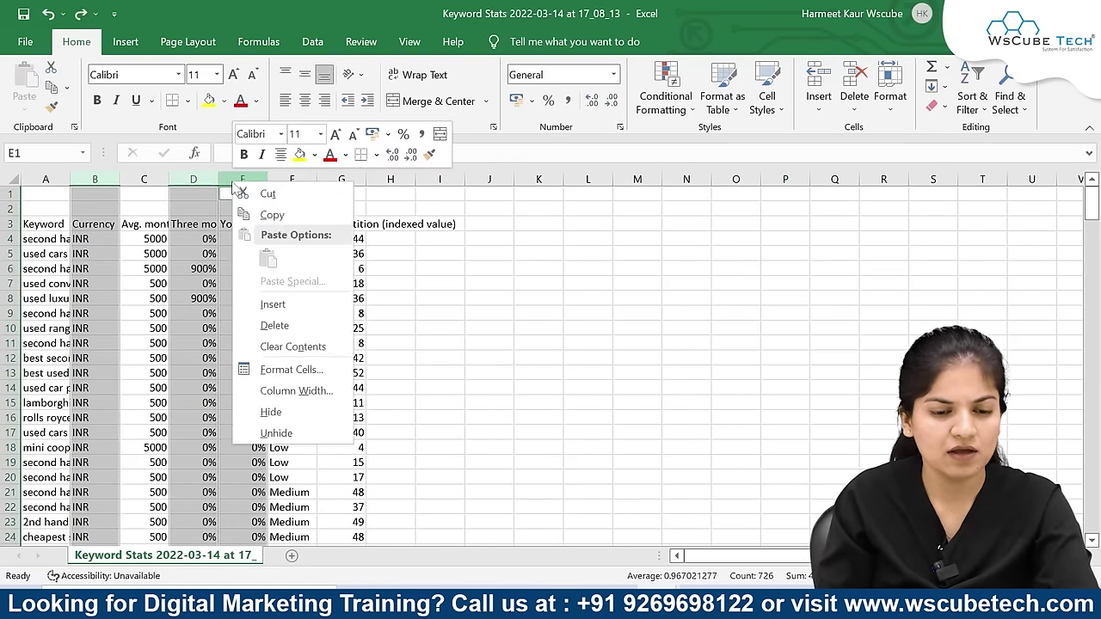
click(294, 323)
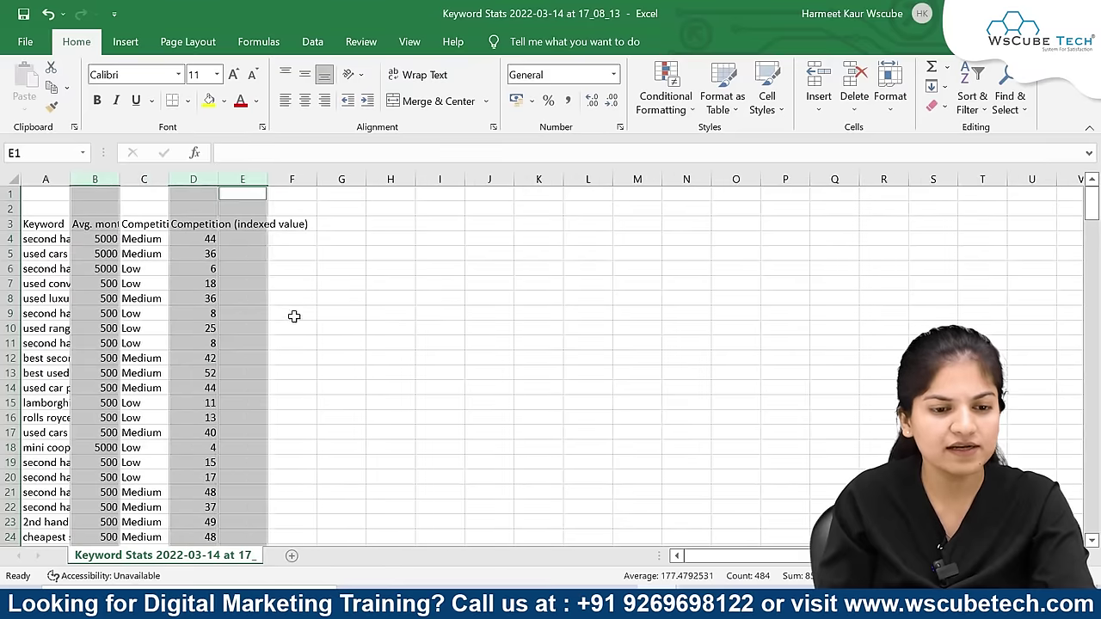
Step: Resize the Keyword, Avg. monthly searches and Competition columns so their text is fully readable
click(449, 325)
double_click(120, 179)
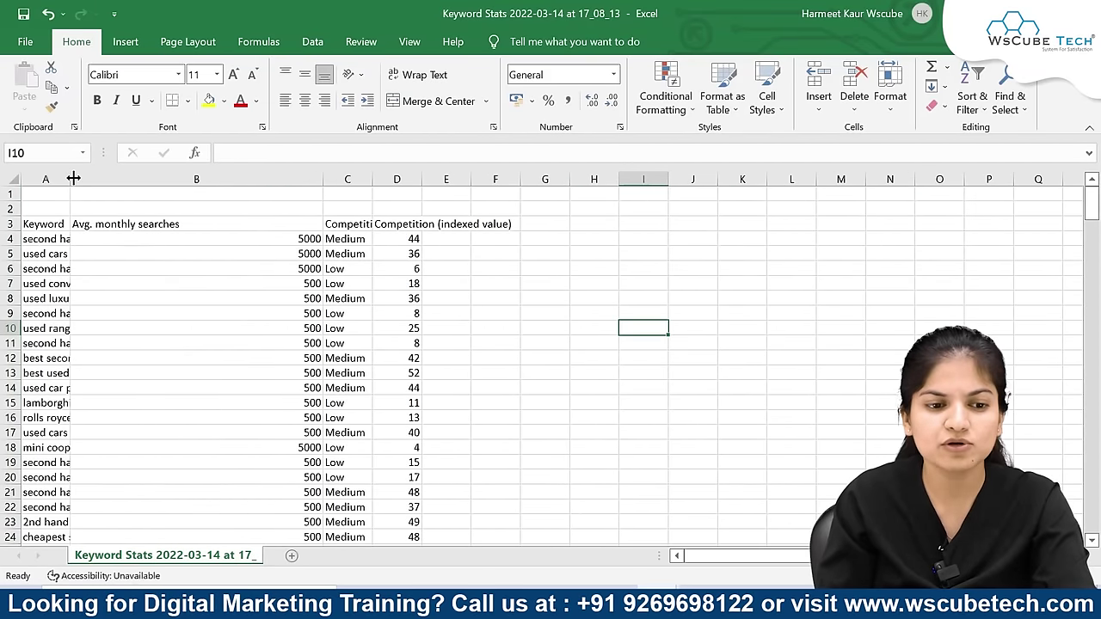
drag(72, 178, 280, 174)
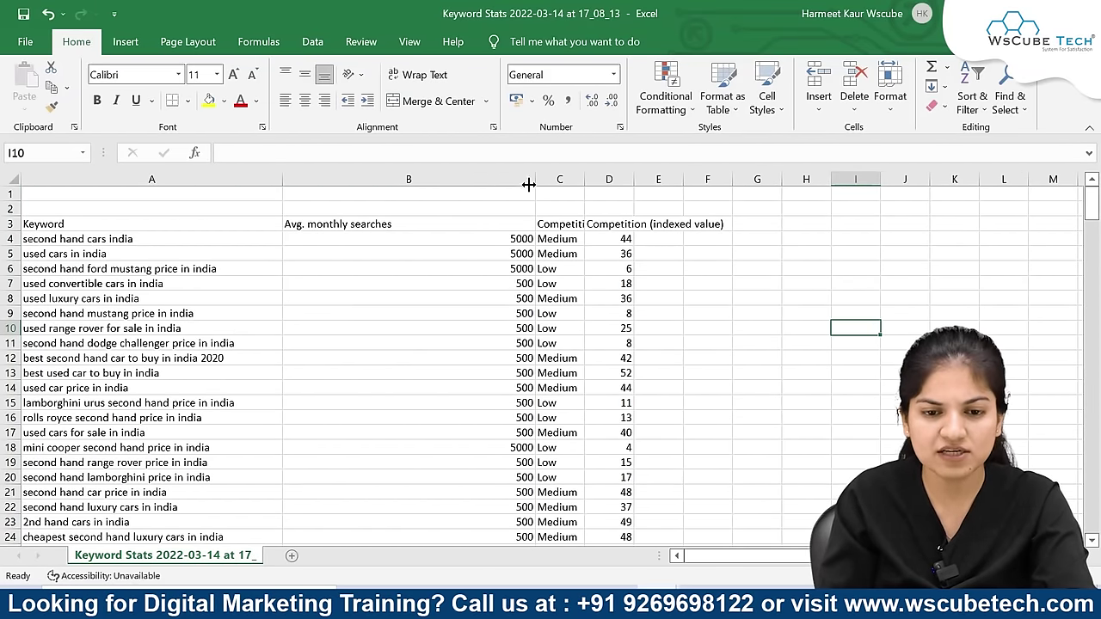
drag(528, 184, 559, 179)
click(660, 315)
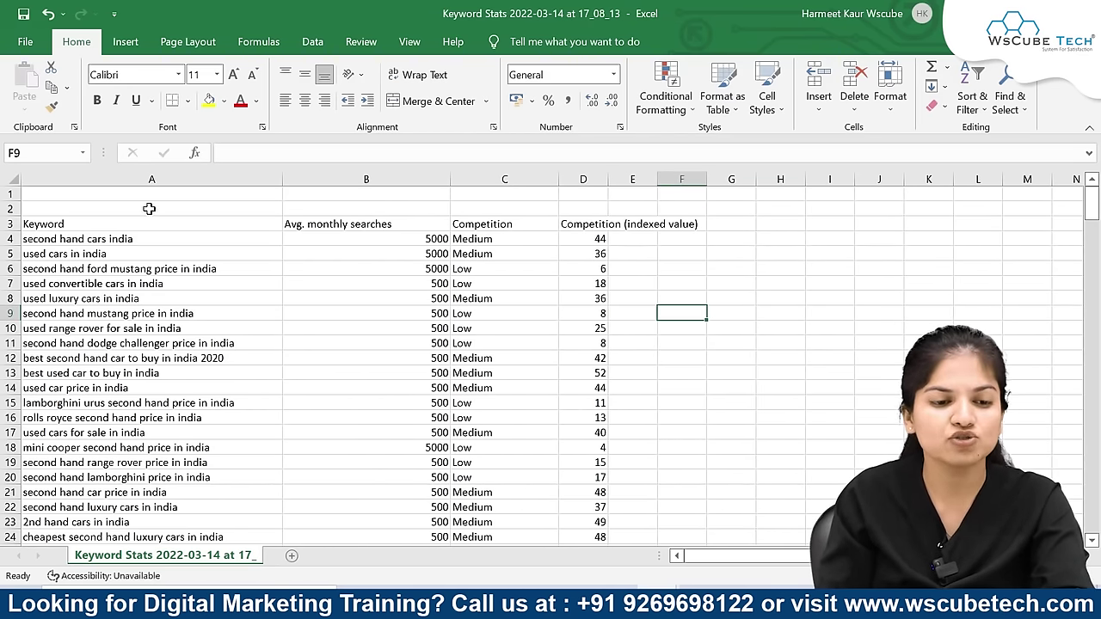
Step: Rename the average monthly searches column header to Volume
scroll(43, 241, down, 2)
scroll(165, 397, up, 2)
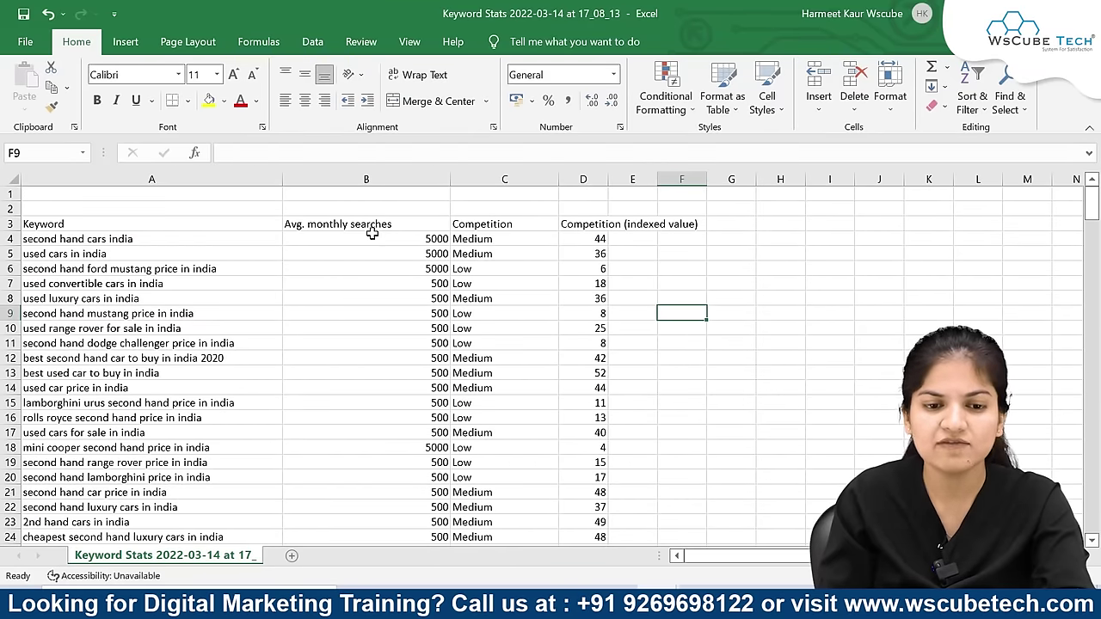
click(417, 225)
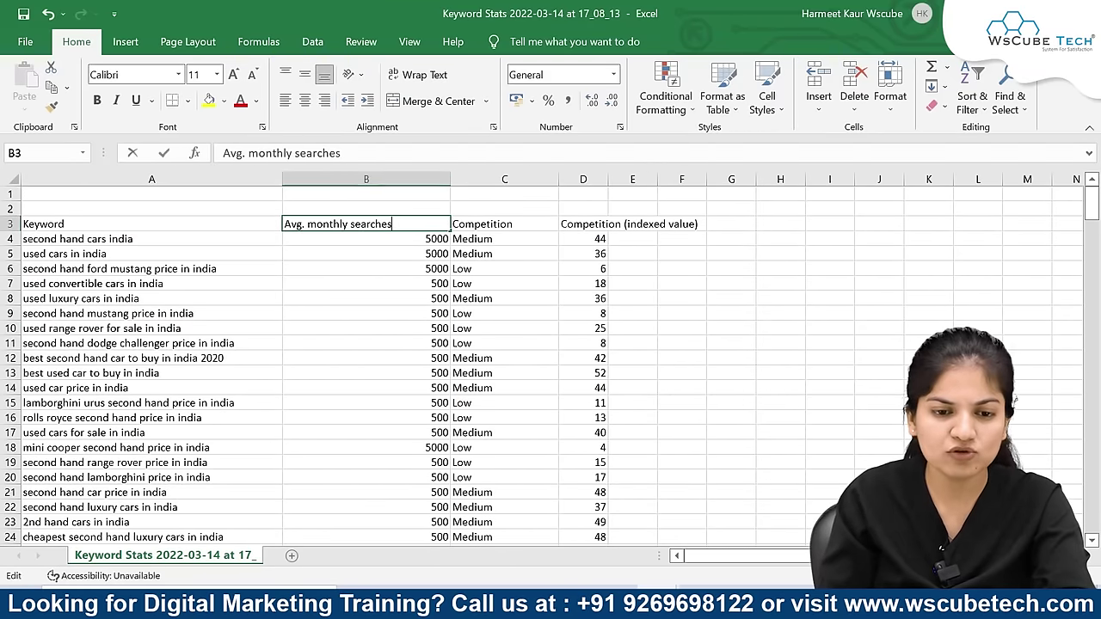
text(Volu)
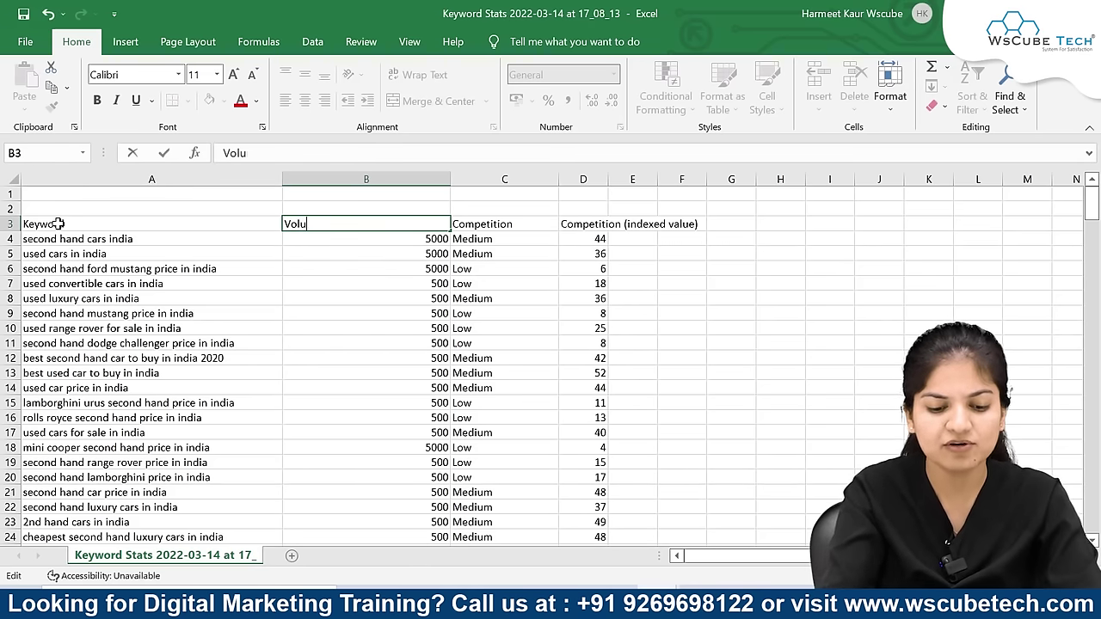
text(me)
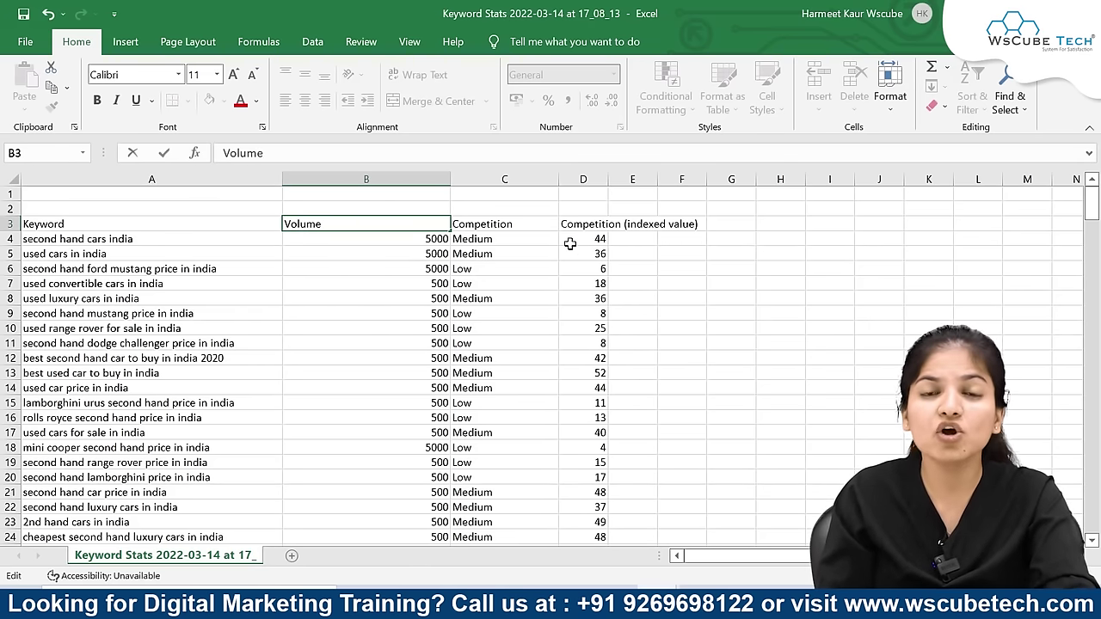
click(729, 311)
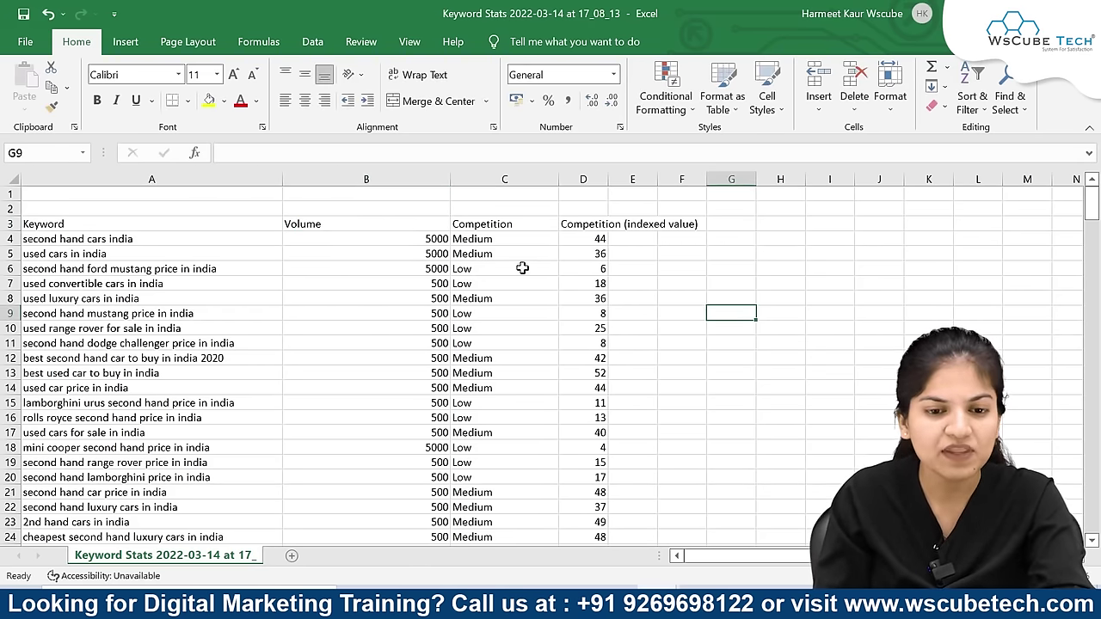
Step: Sort the Volume column from largest to smallest
scroll(508, 325, down, 3)
scroll(508, 324, up, 3)
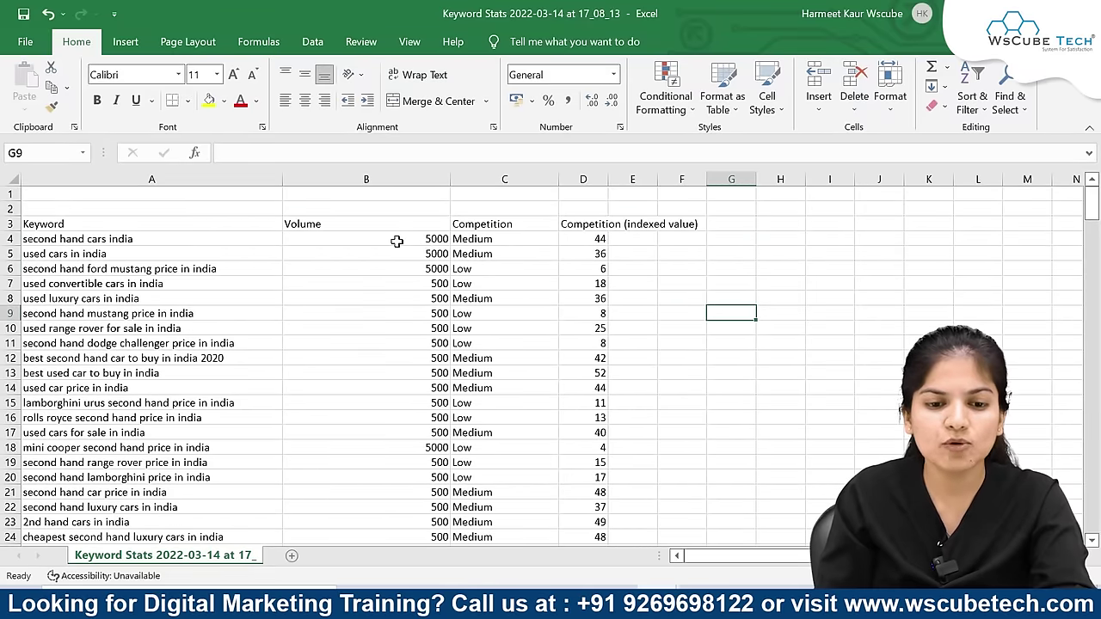
click(396, 242)
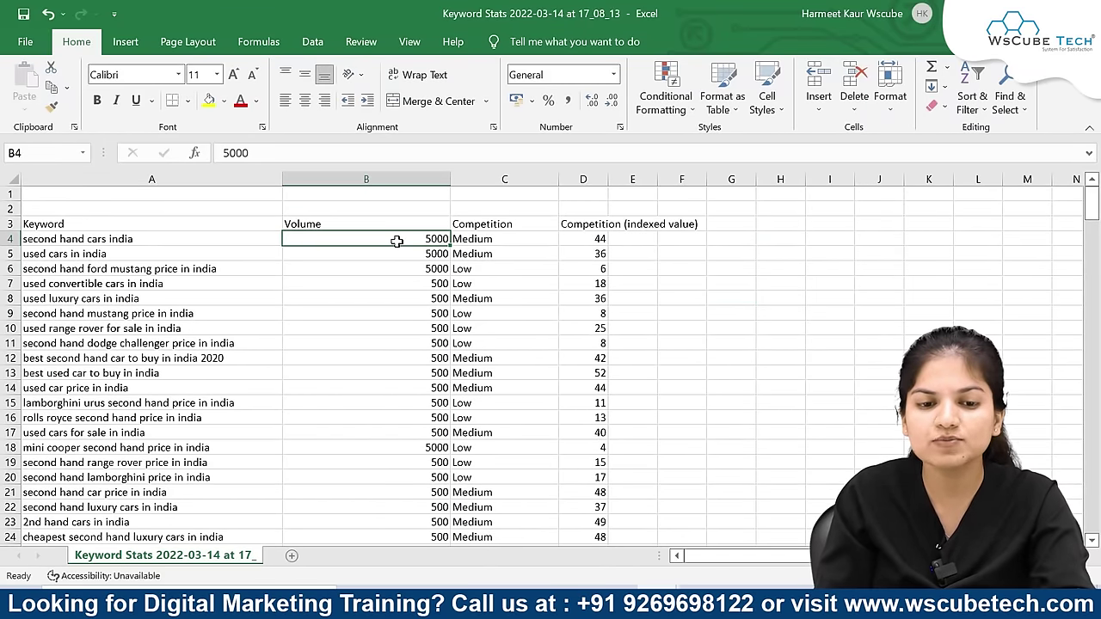
click(368, 179)
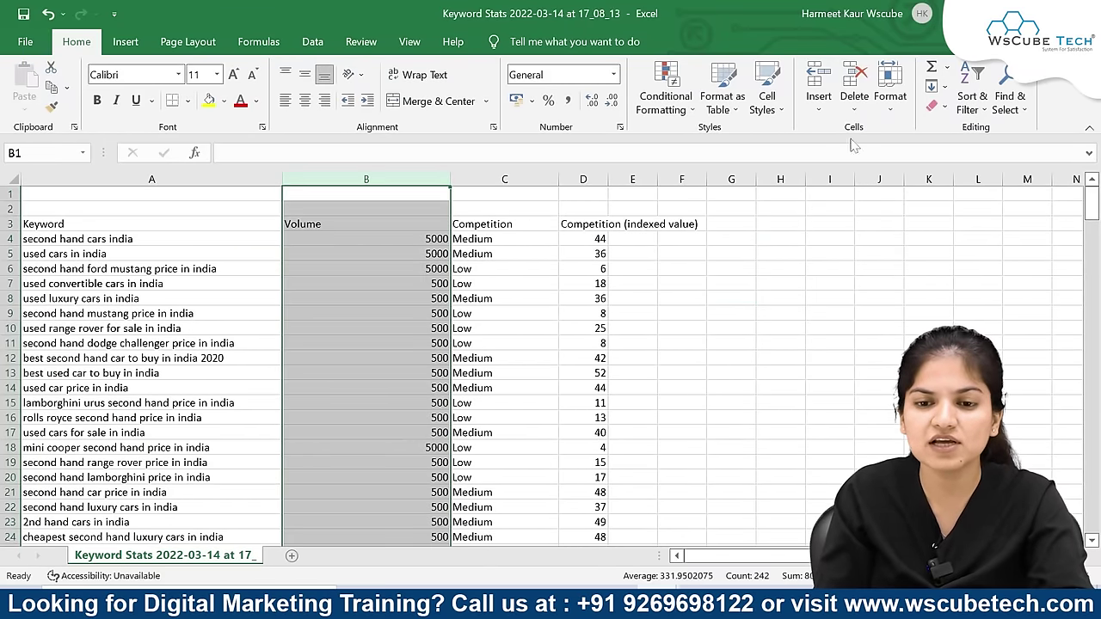
click(972, 108)
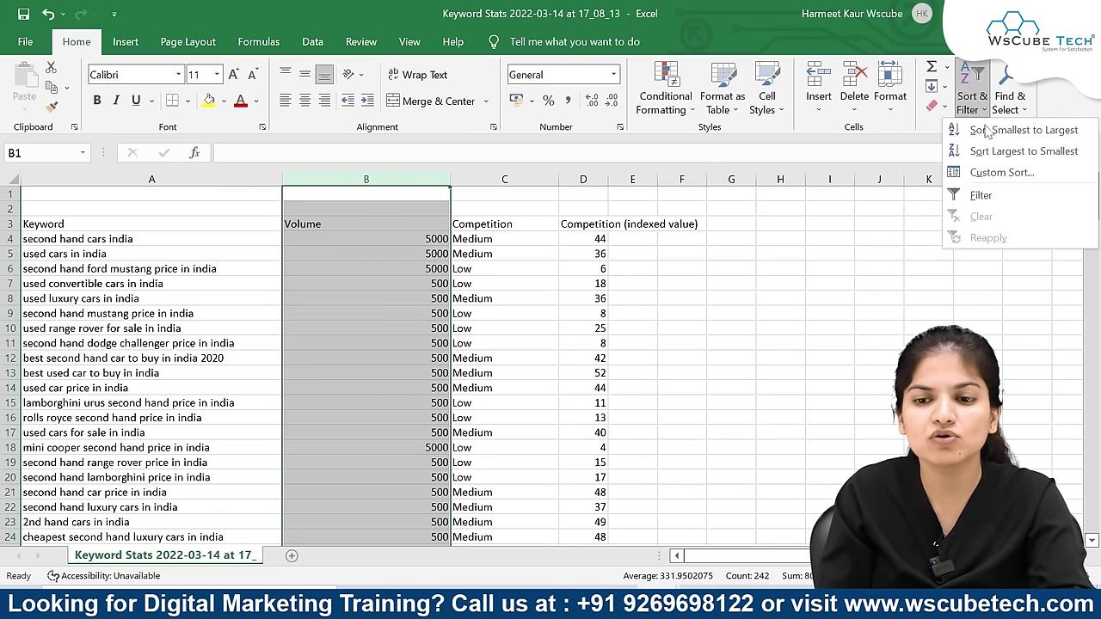
click(998, 153)
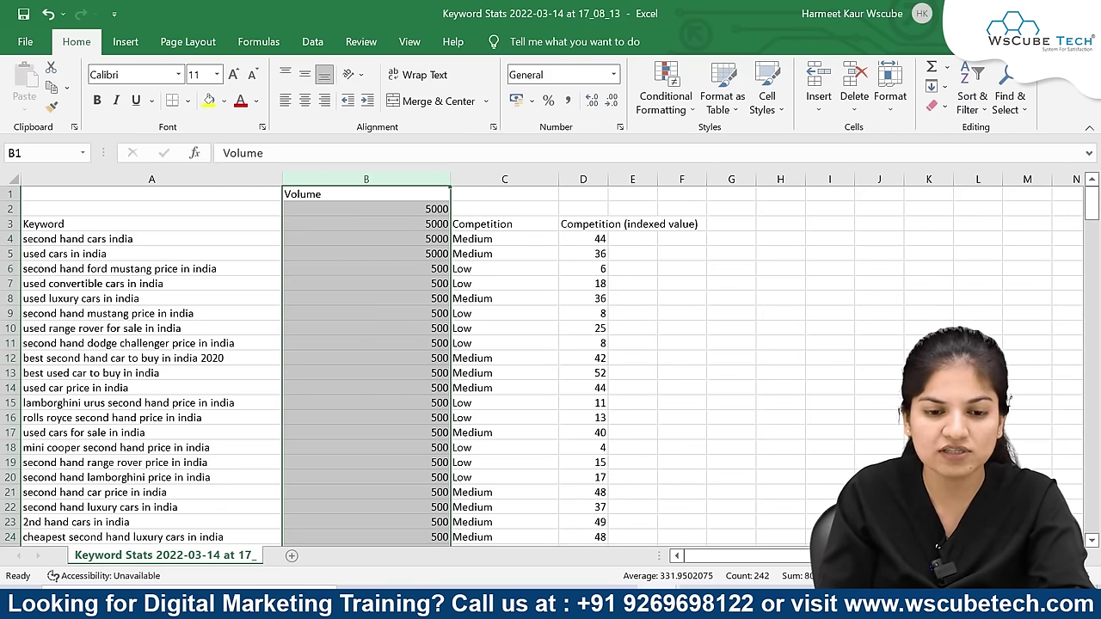
Step: Clear every keyword row with a volume of 50, from row 113 to the end of the list
click(762, 361)
scroll(525, 383, down, 19)
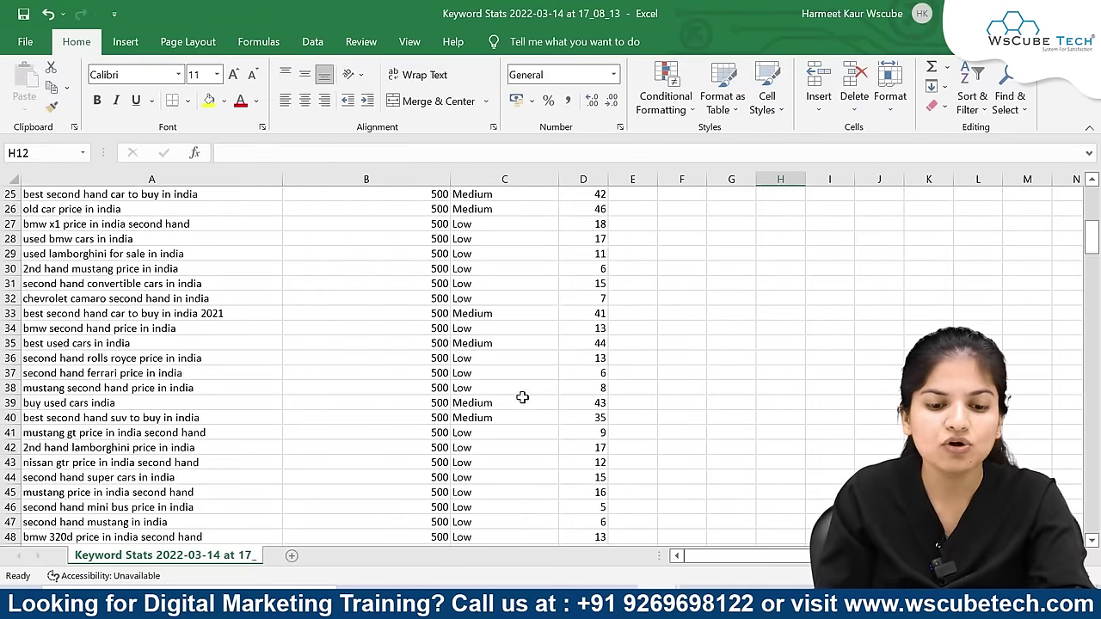
scroll(523, 391, down, 19)
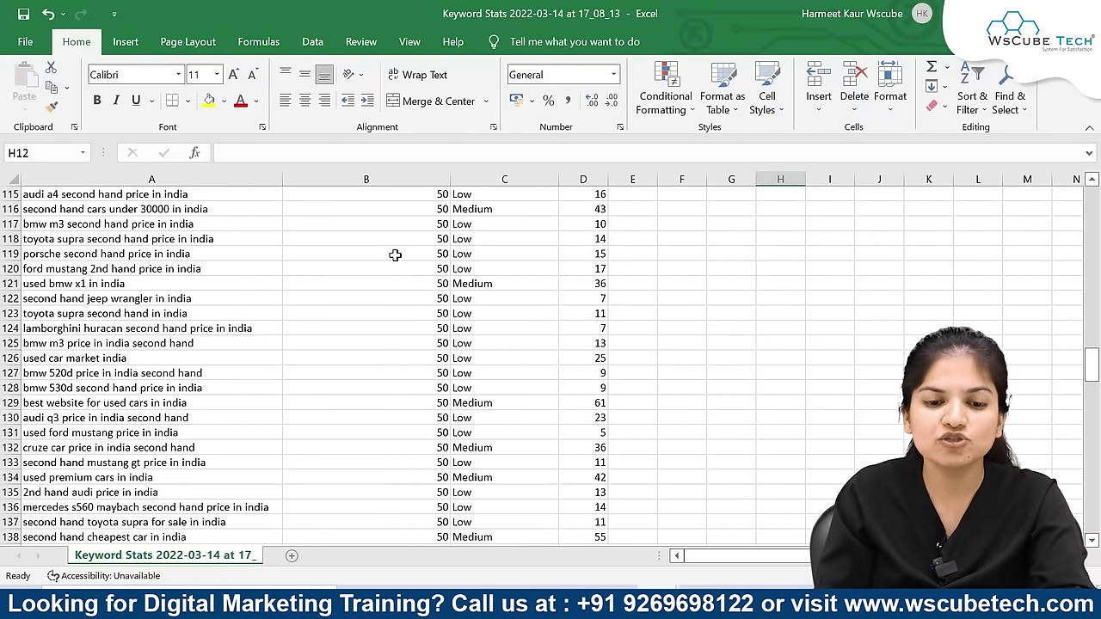
scroll(404, 232, up, 1)
scroll(404, 231, up, 1)
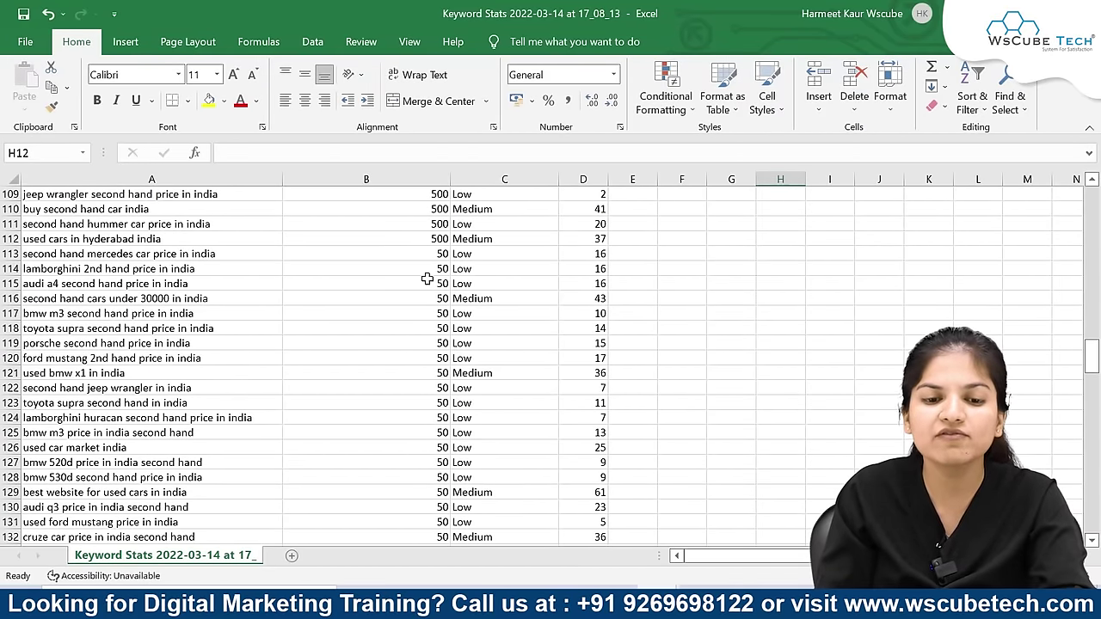
click(12, 253)
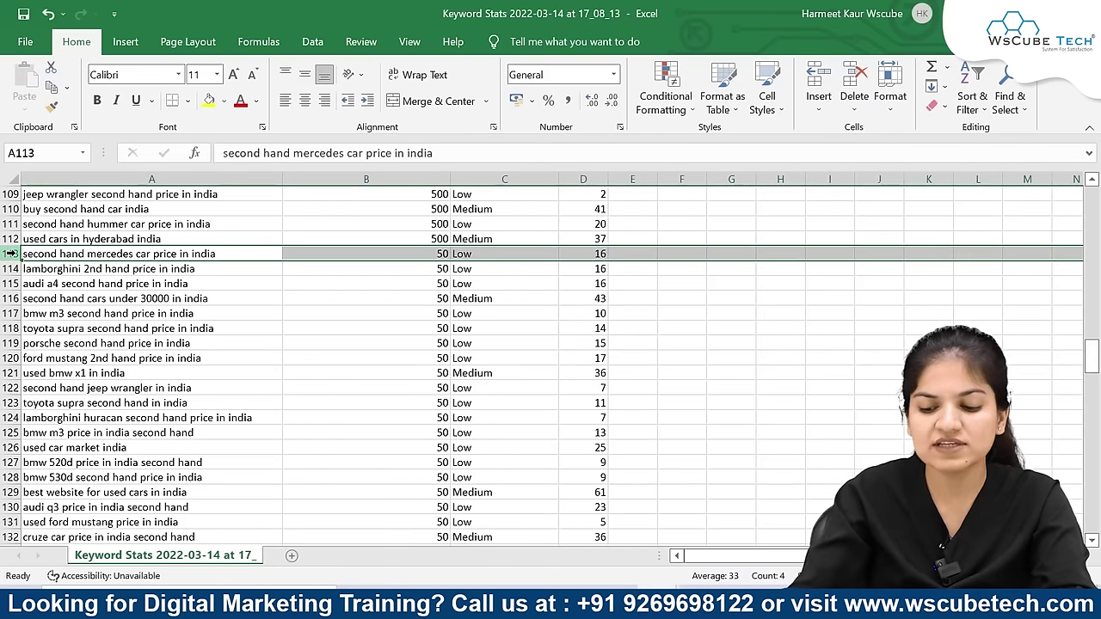
drag(12, 254, 10, 254)
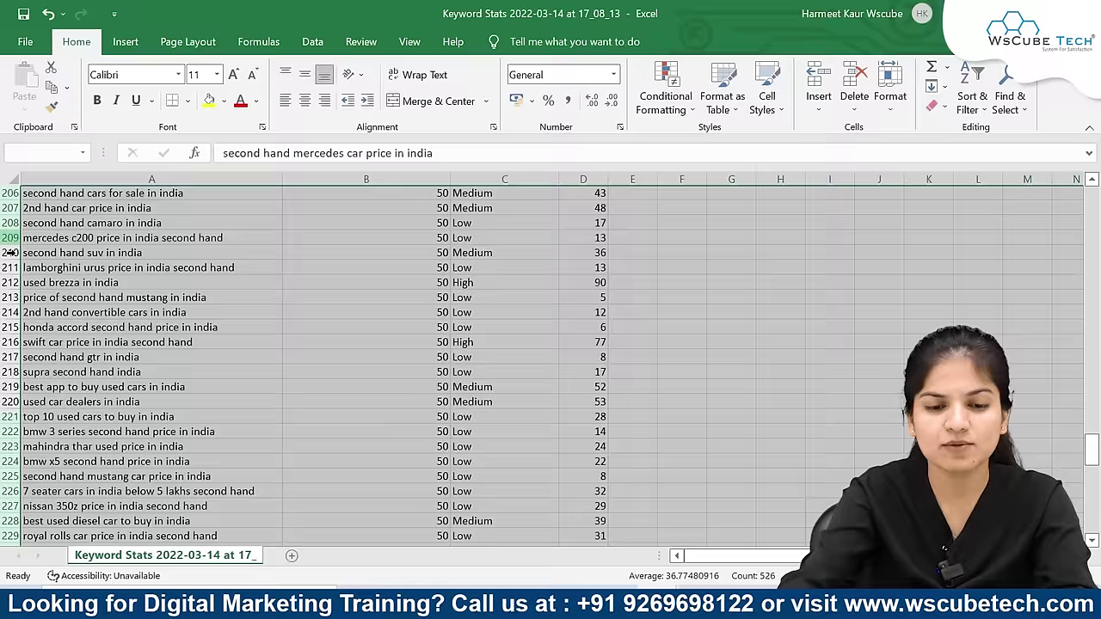
key(Delete)
click(365, 431)
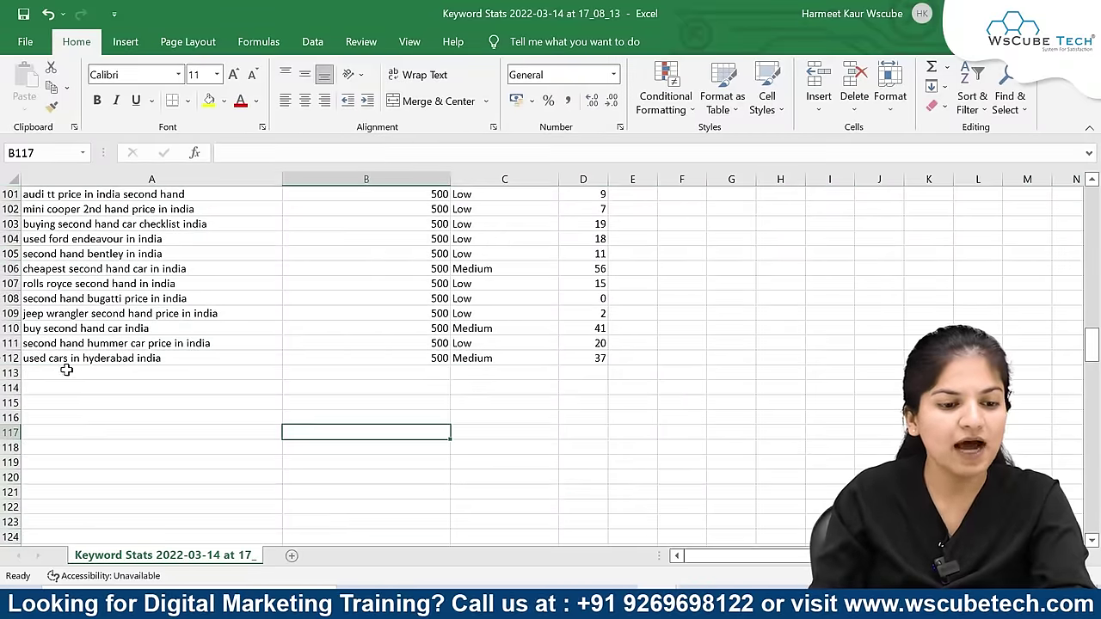
Step: Review the remaining keywords down to row 112, checking the brand- and model-specific searches around rows 73 to 79
click(11, 357)
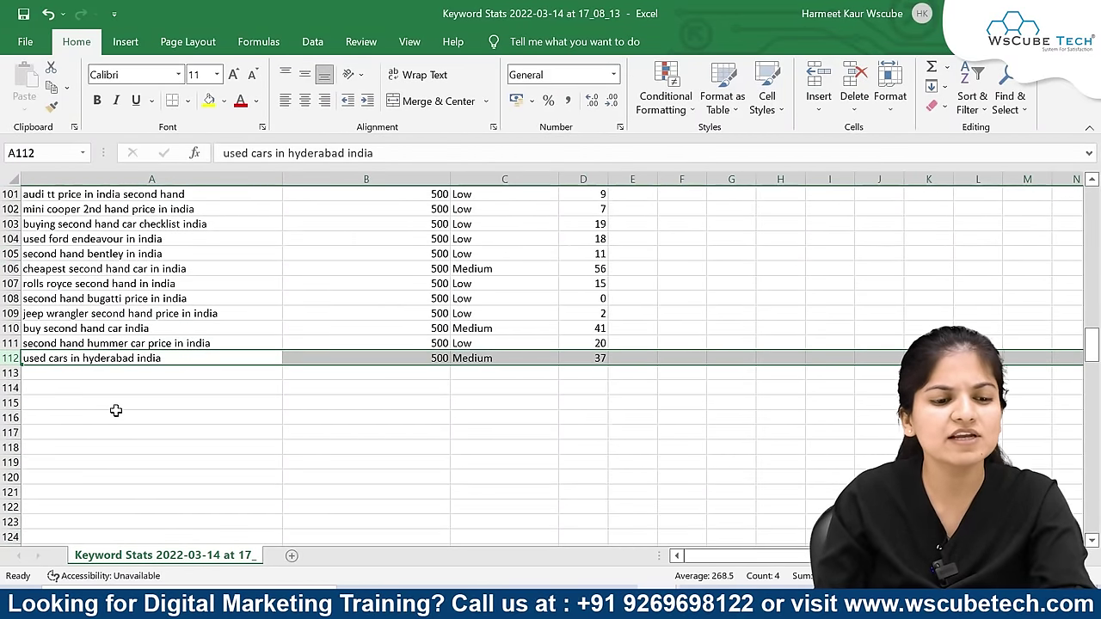
scroll(120, 413, up, 20)
scroll(115, 411, up, 12)
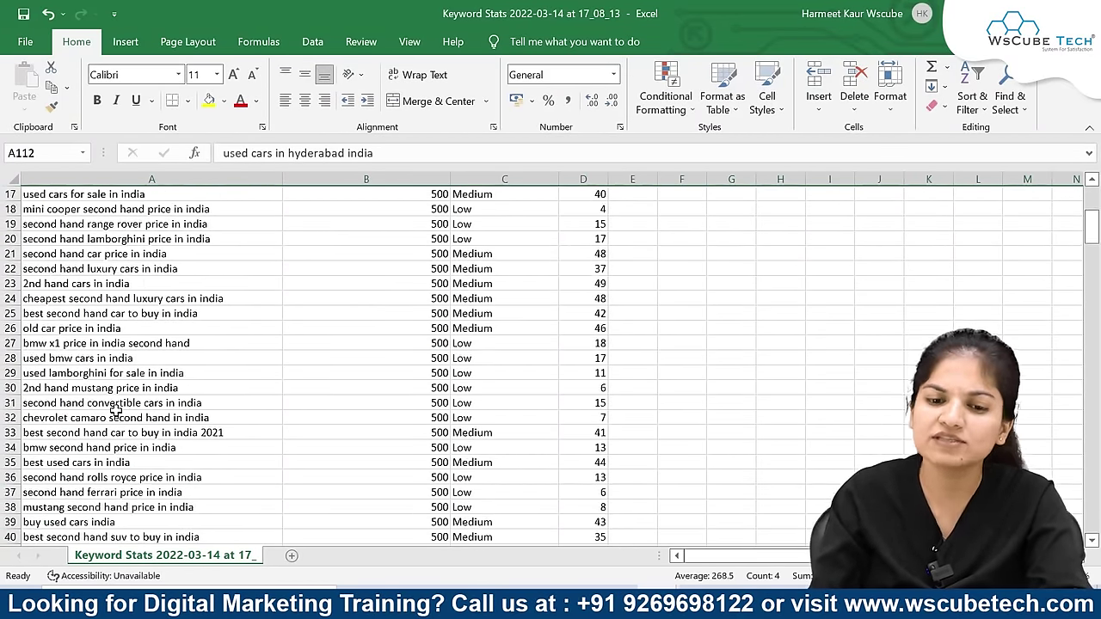
click(10, 224)
scroll(73, 307, down, 20)
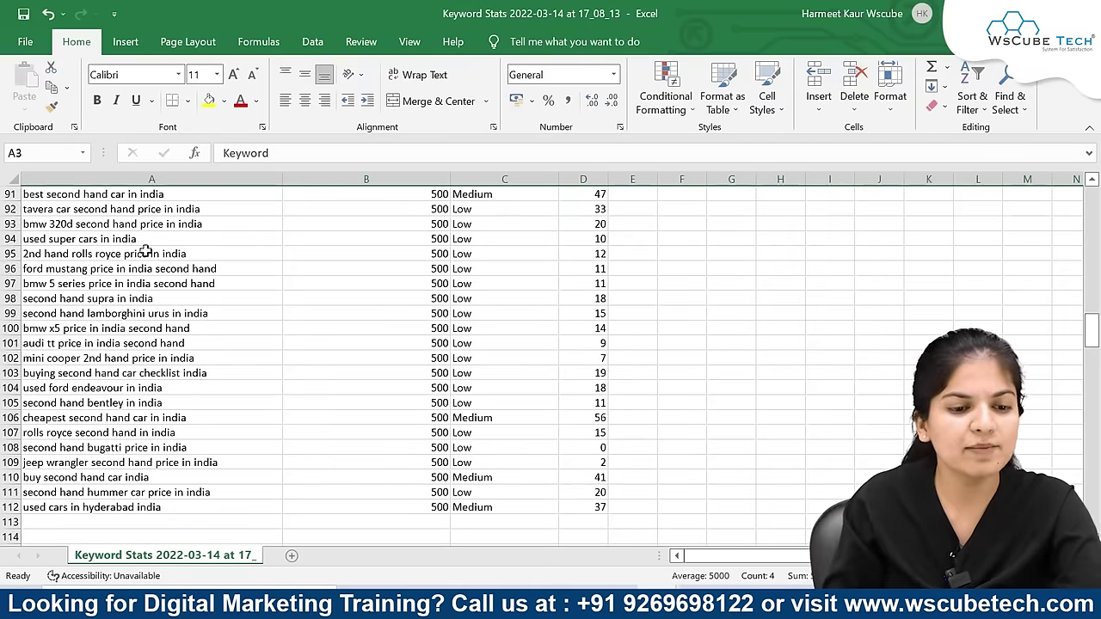
scroll(145, 249, up, 5)
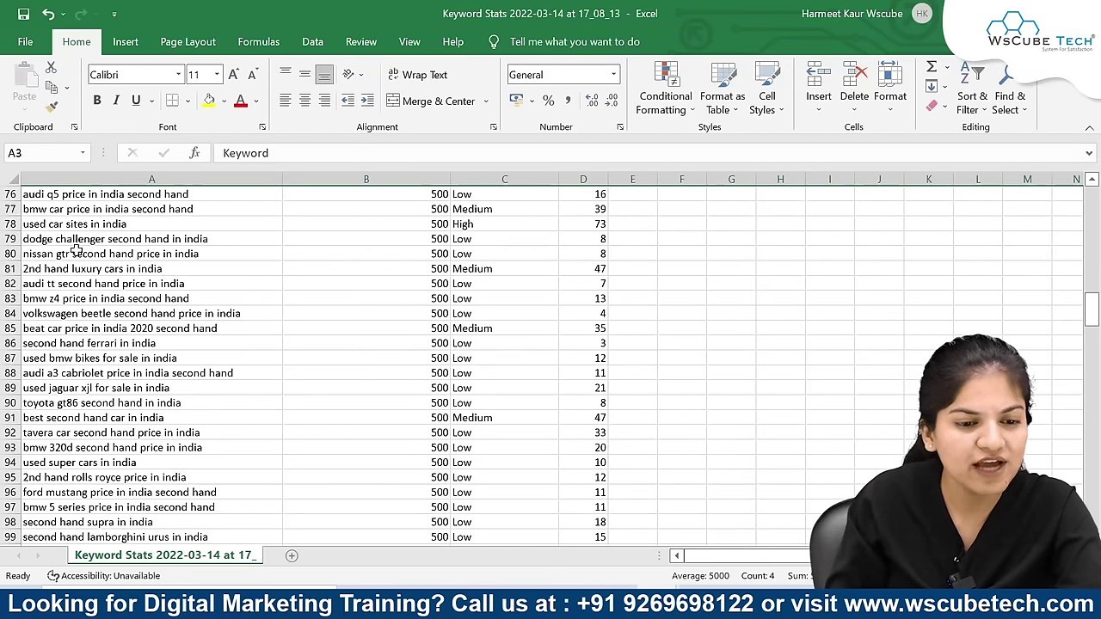
click(59, 239)
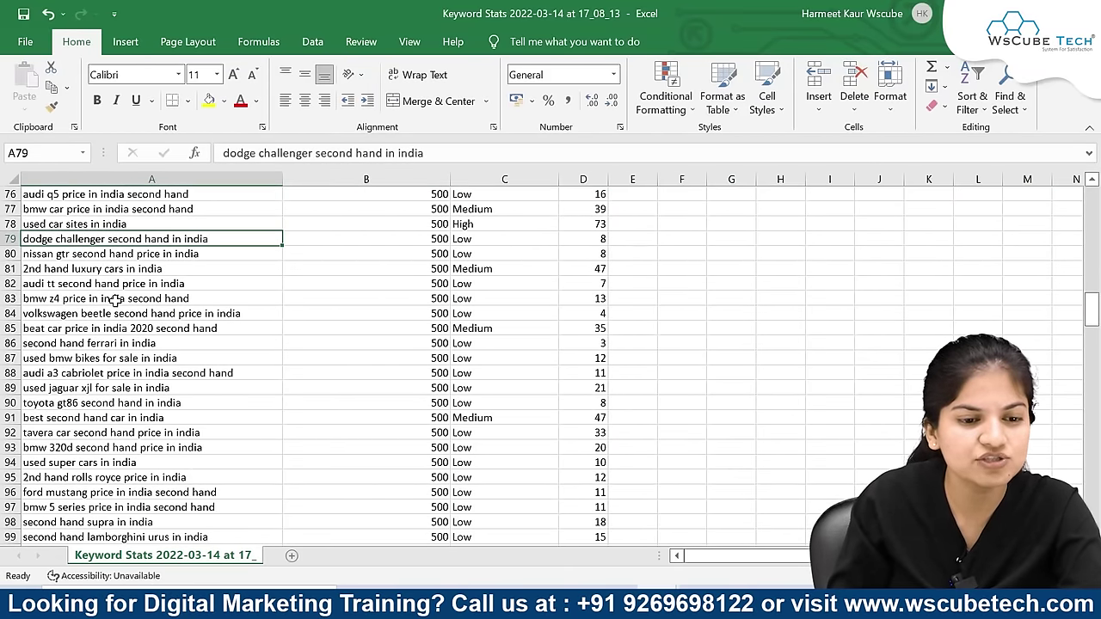
scroll(95, 283, up, 1)
click(51, 240)
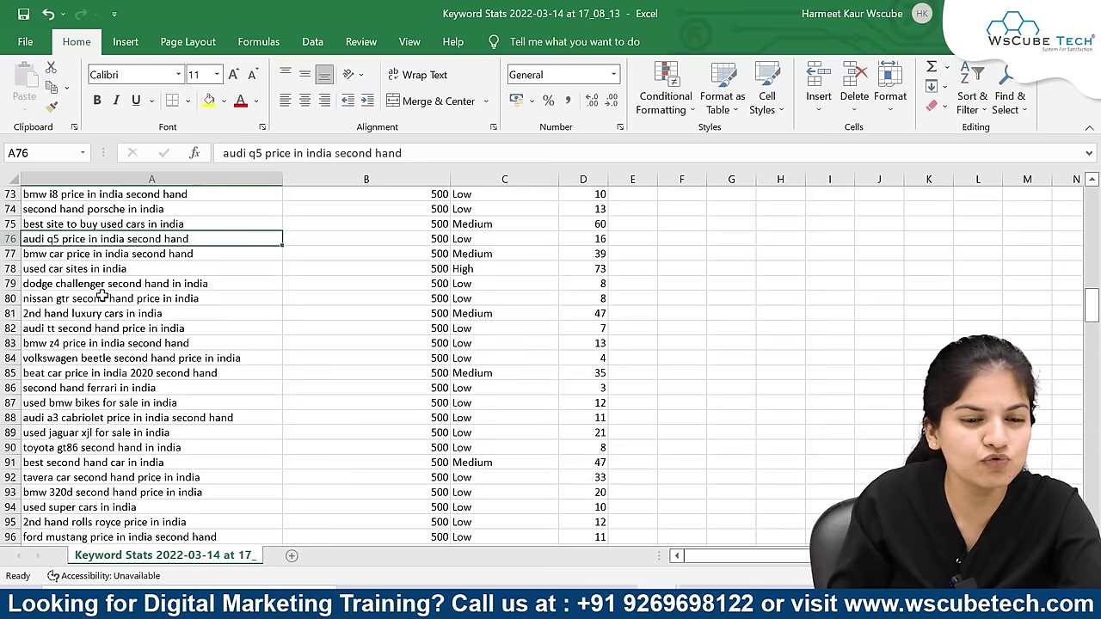
scroll(102, 296, up, 1)
click(80, 253)
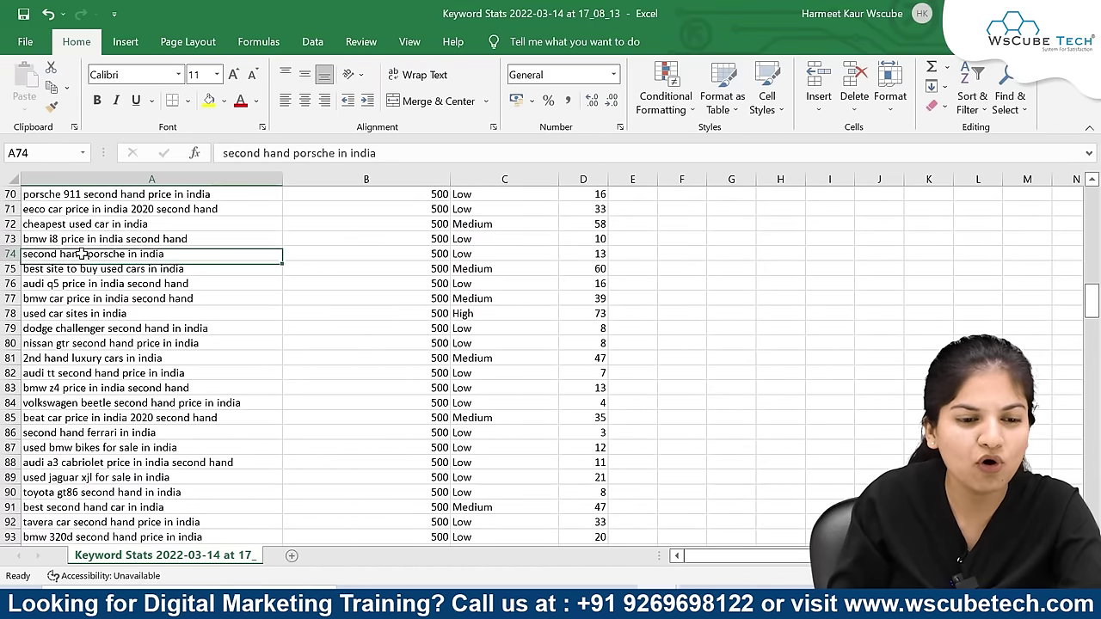
click(76, 240)
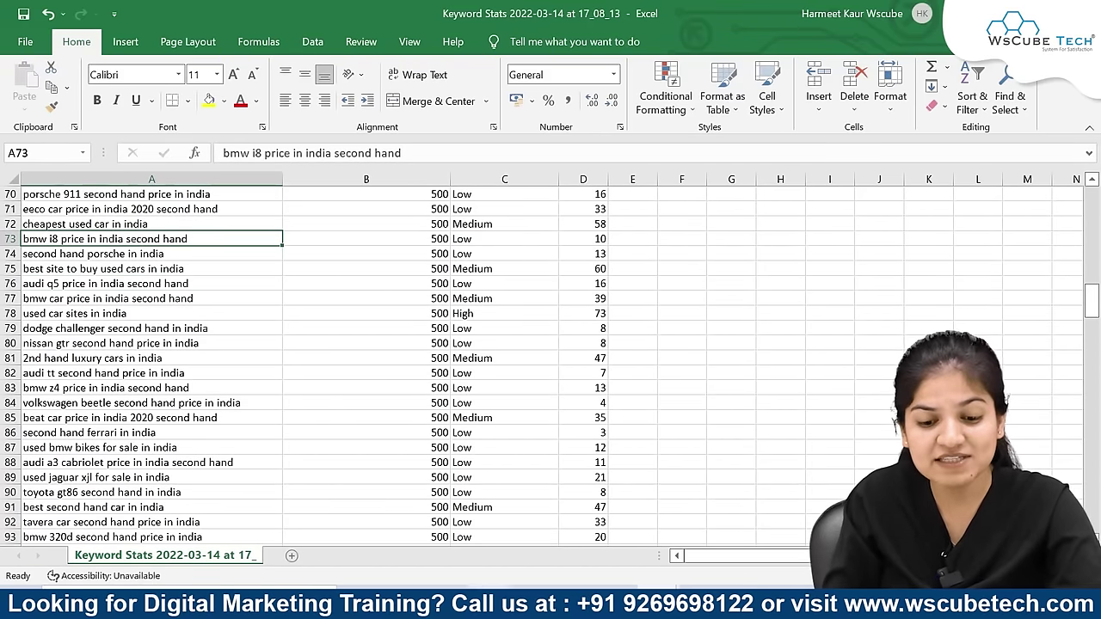
Step: Switch to Google Keyword Planner and add a text-match filter for keywords that contain "car"
key(alt+Tab)
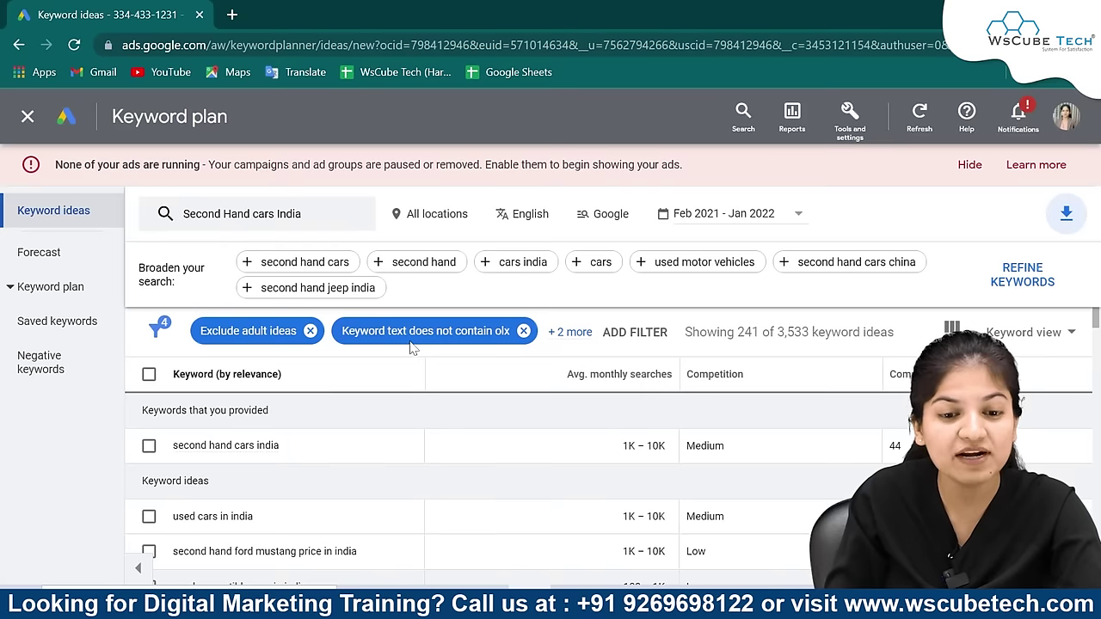
click(653, 330)
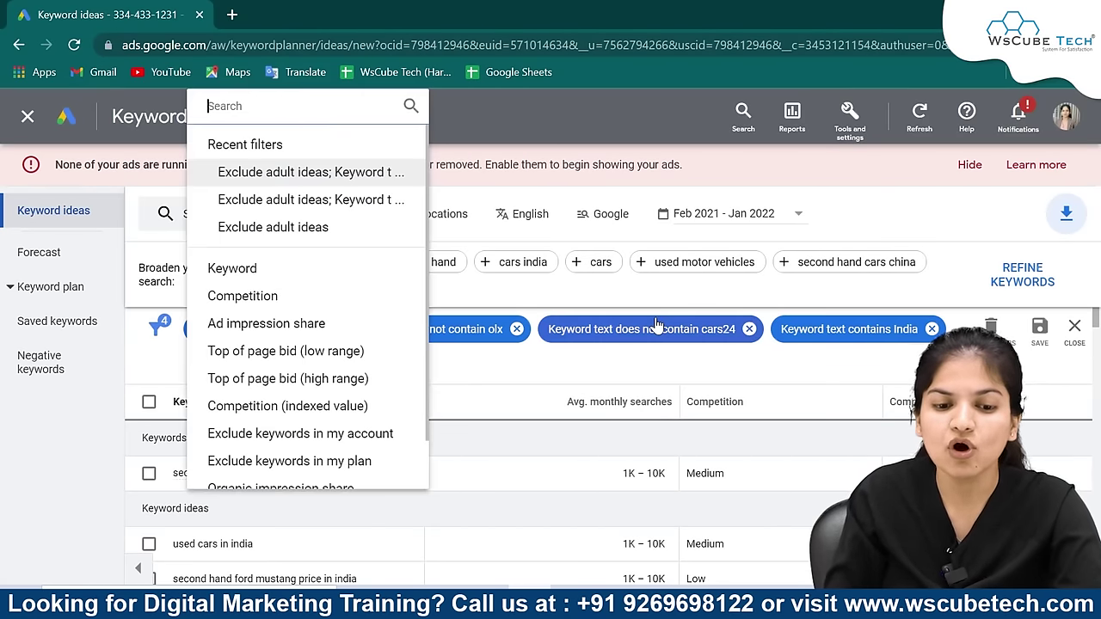
click(283, 270)
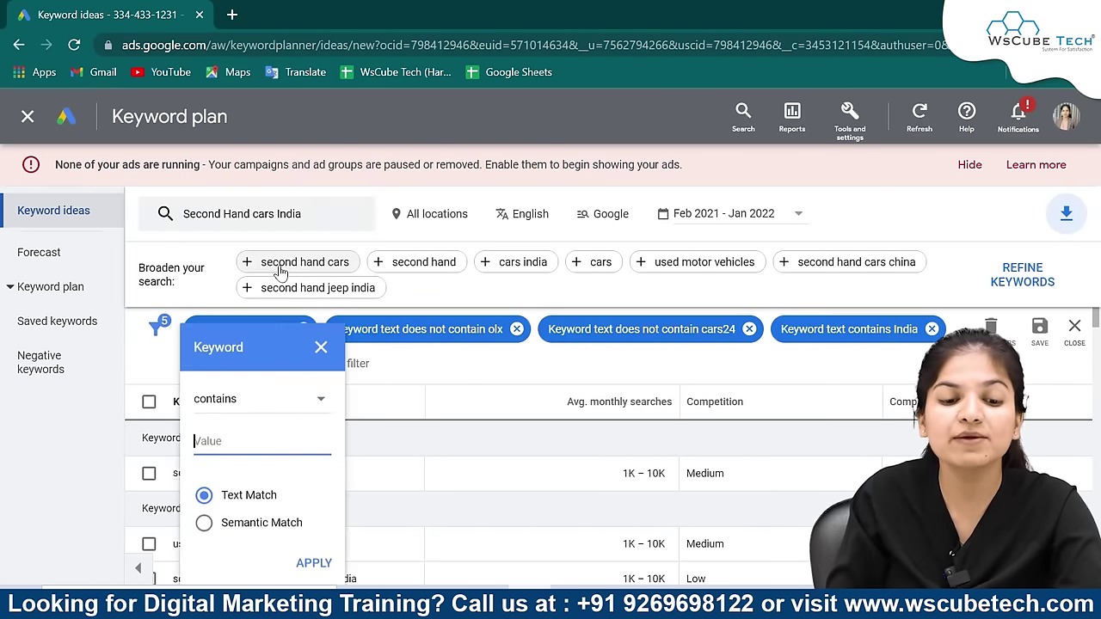
text(car)
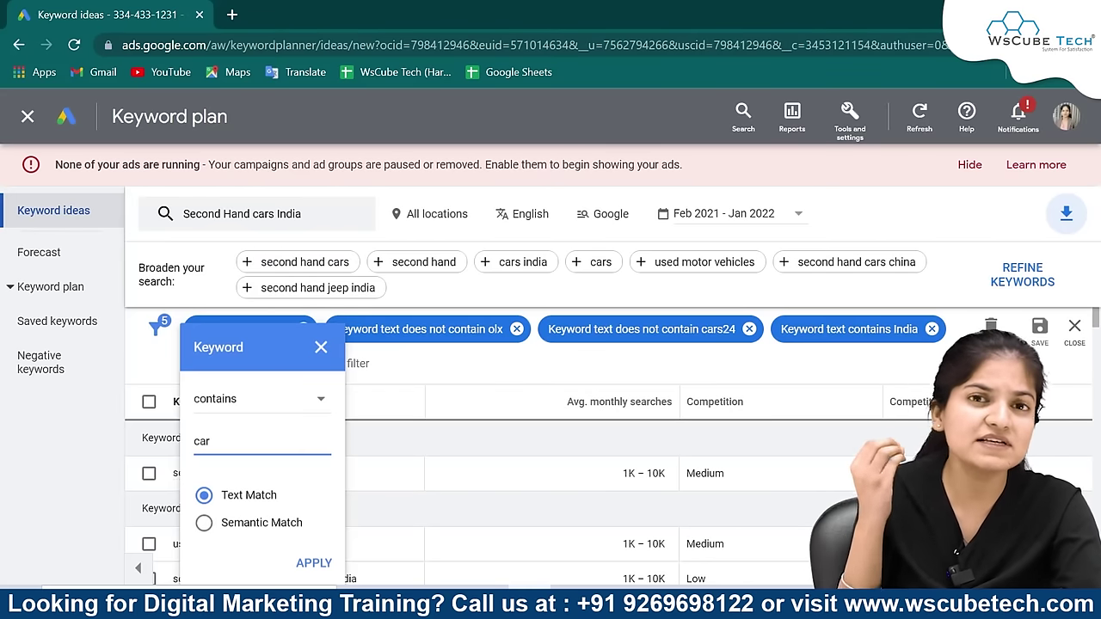
click(314, 562)
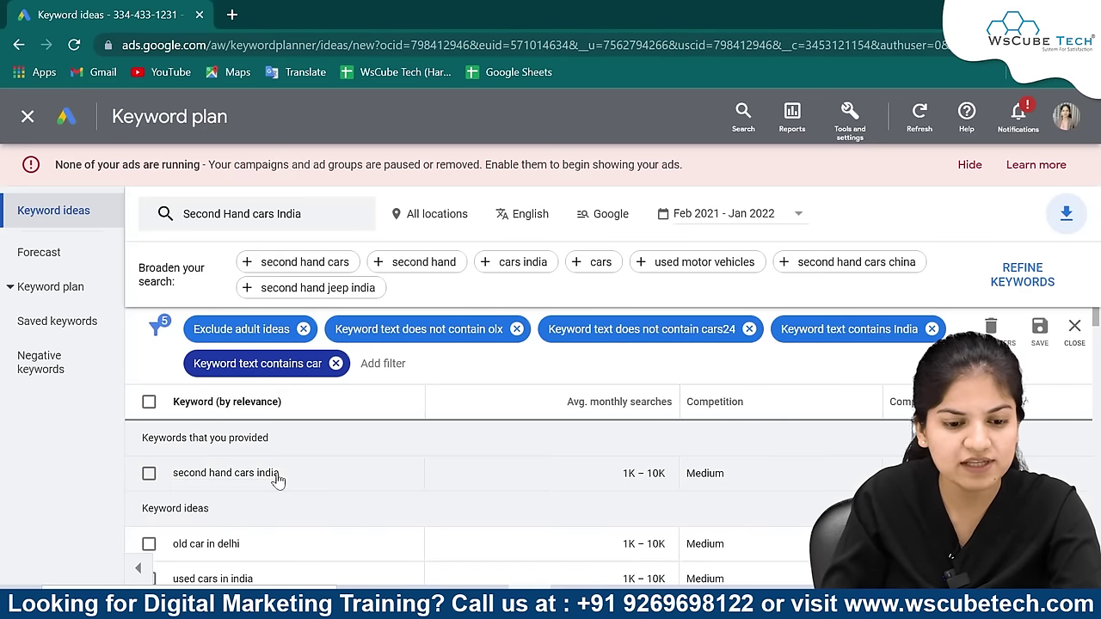
Step: Download the filtered keyword ideas as a .csv file
scroll(278, 479, down, 2)
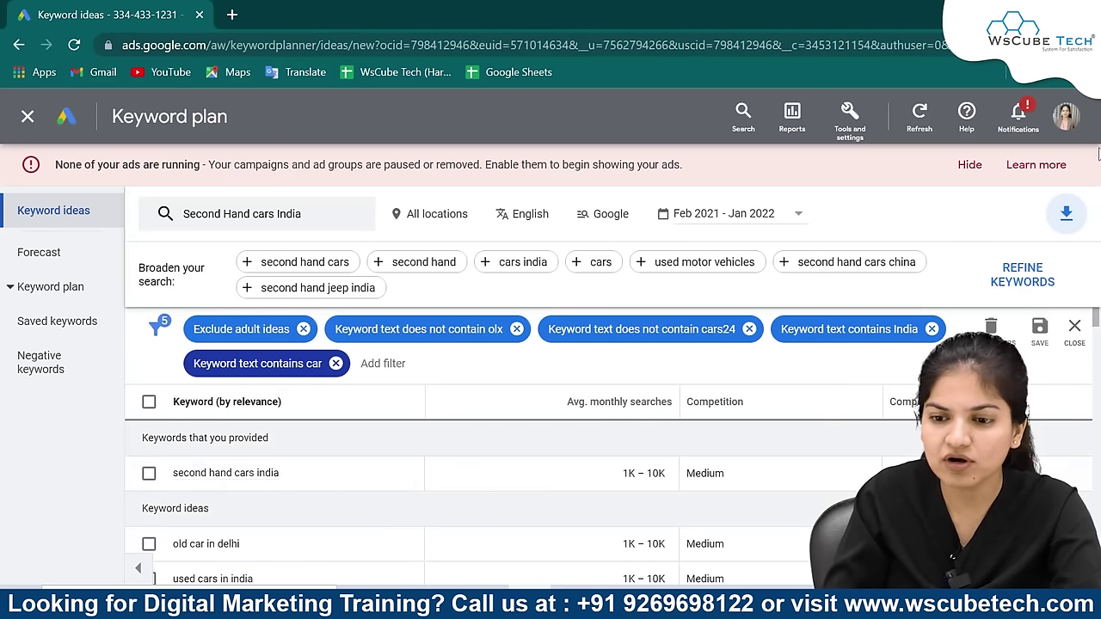
click(1065, 215)
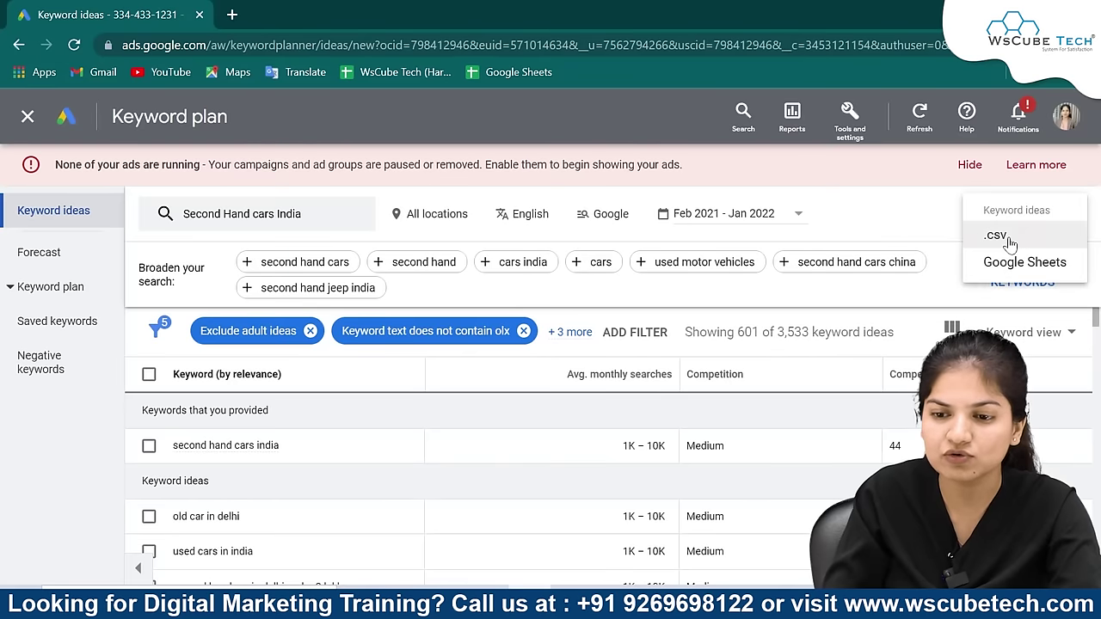
click(1006, 239)
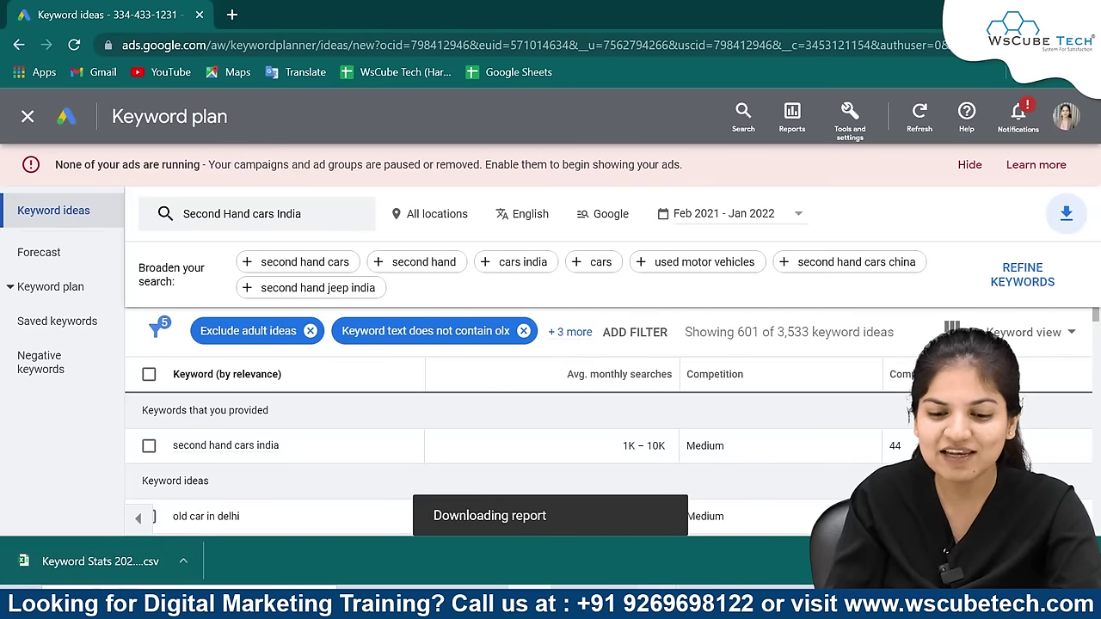
Step: Switch to Excel and close the Keyword Stats 2022-03-14 at 17_08_13 workbook without saving its changes
mouse_move(653, 606)
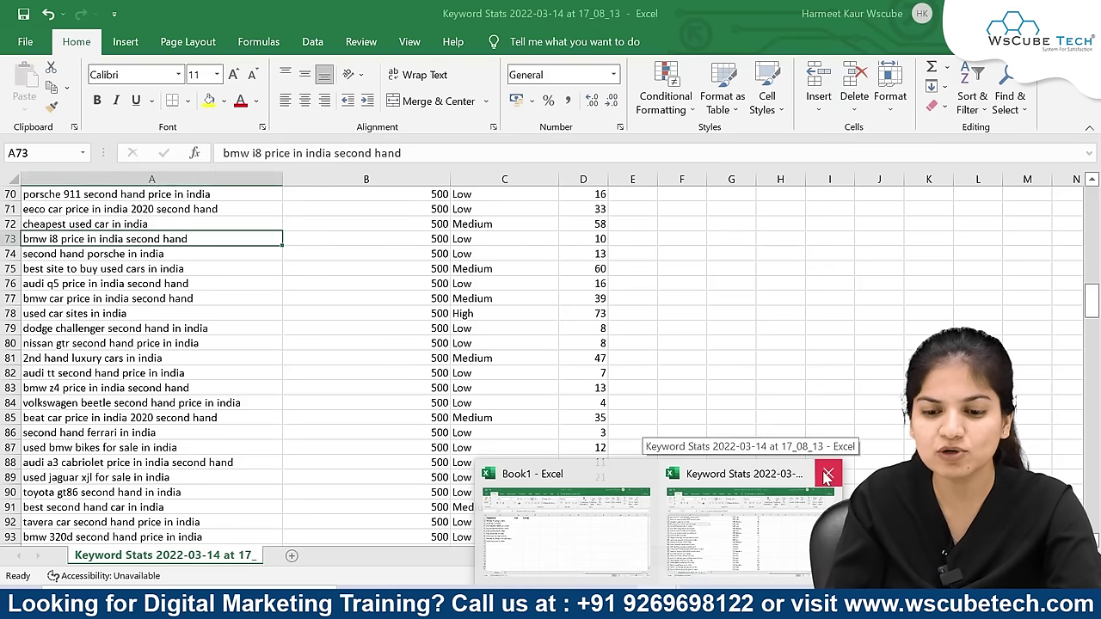
click(826, 476)
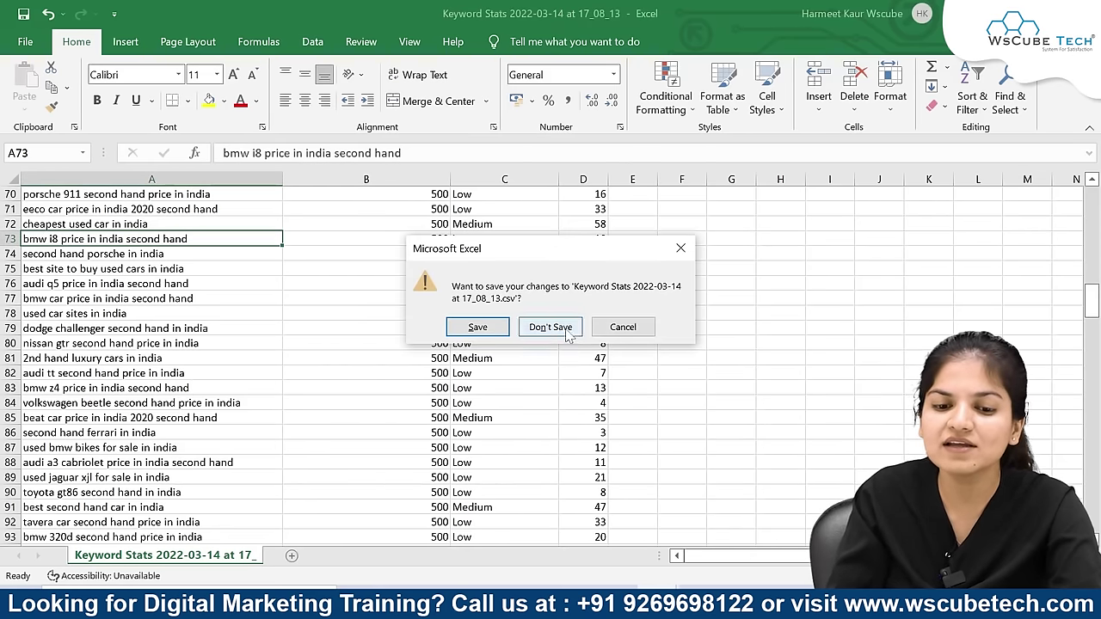
click(550, 328)
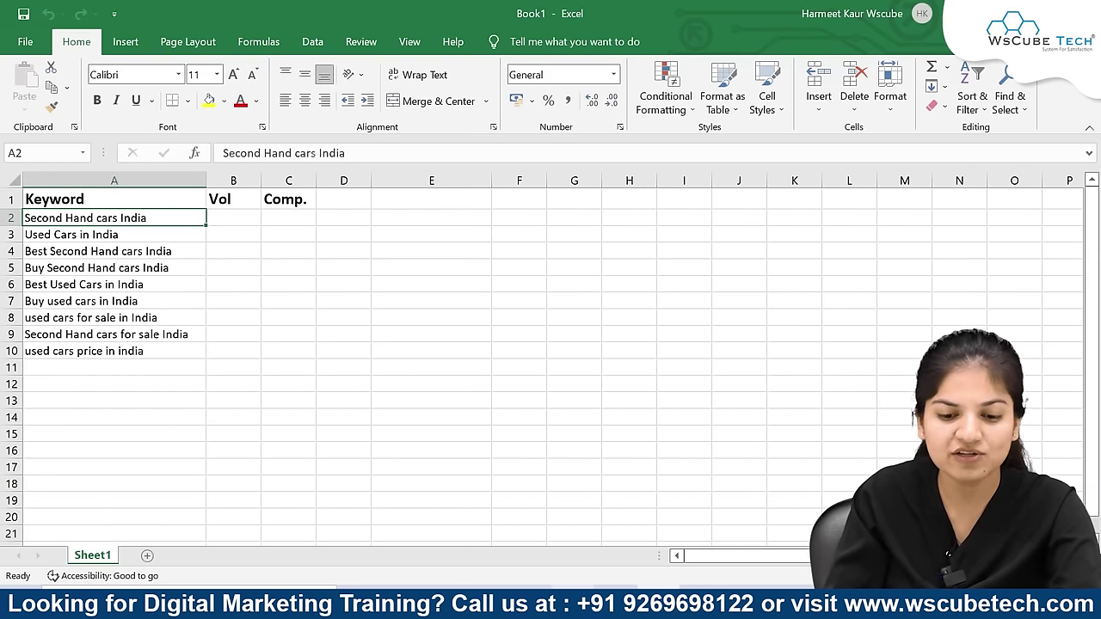
Step: Open the downloaded Keyword Stats 2022-03-14 at 17_11_45 file and look over the extent of its data
click(529, 606)
click(129, 561)
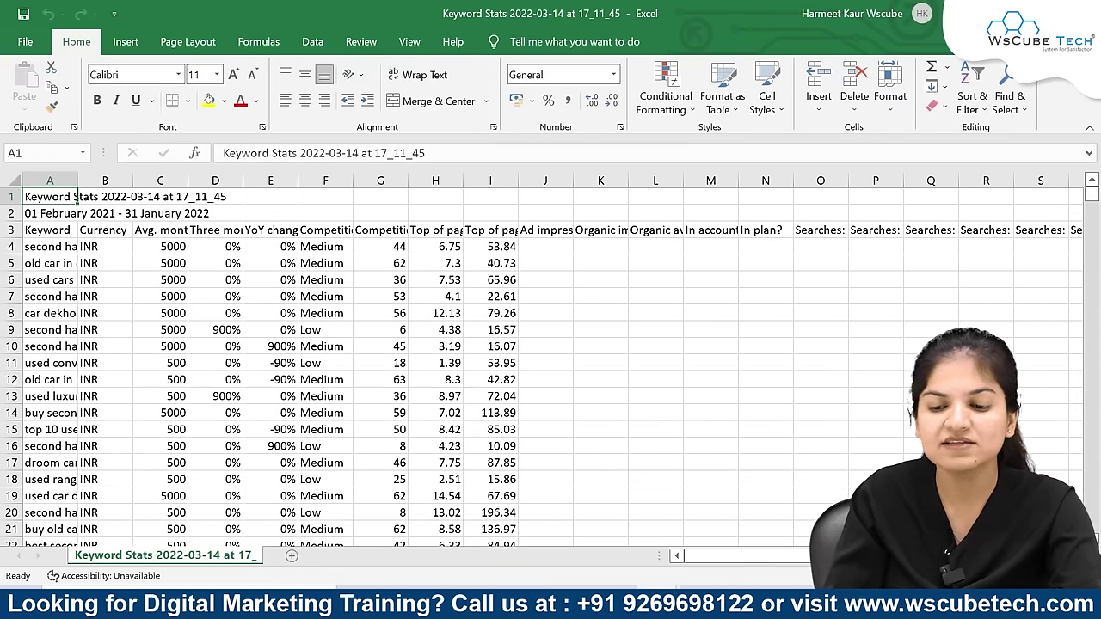
scroll(533, 418, down, 6)
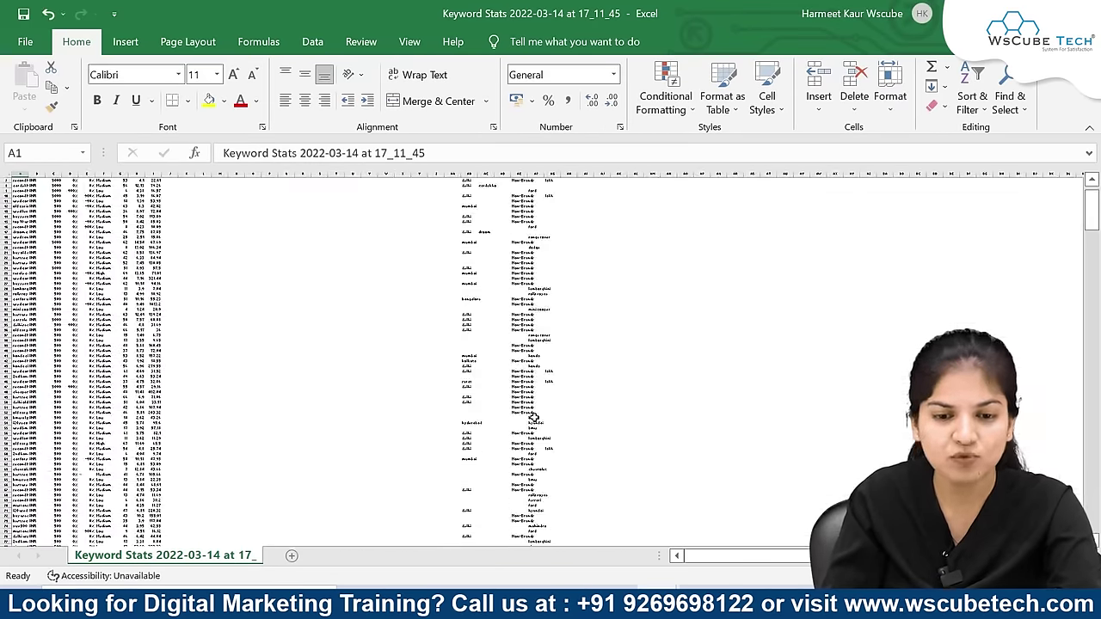
scroll(390, 298, up, 3)
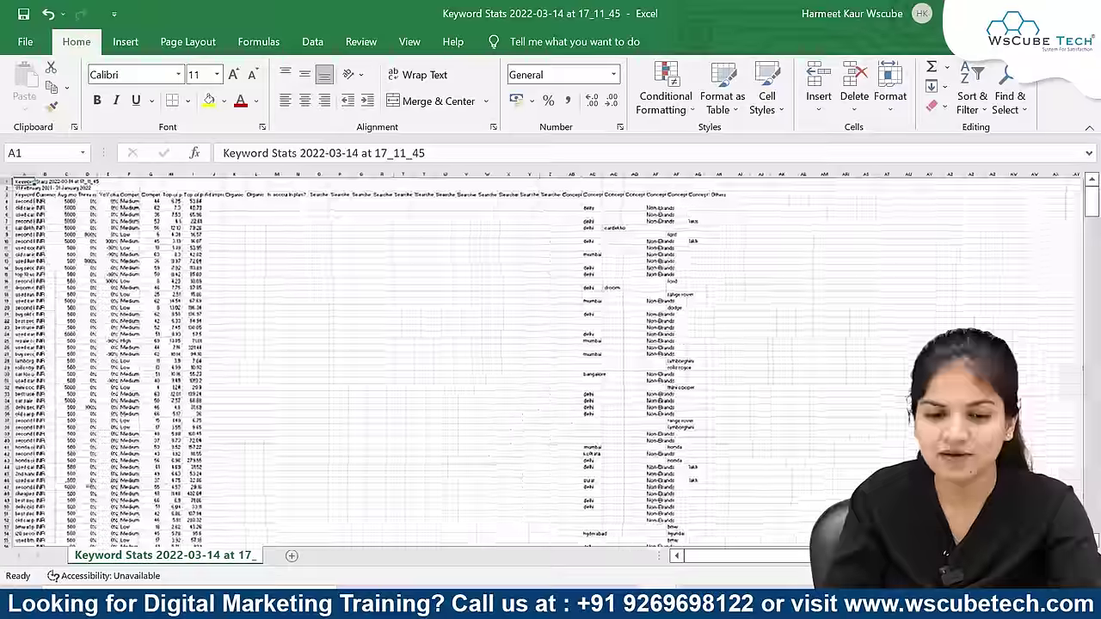
scroll(293, 172, up, 5)
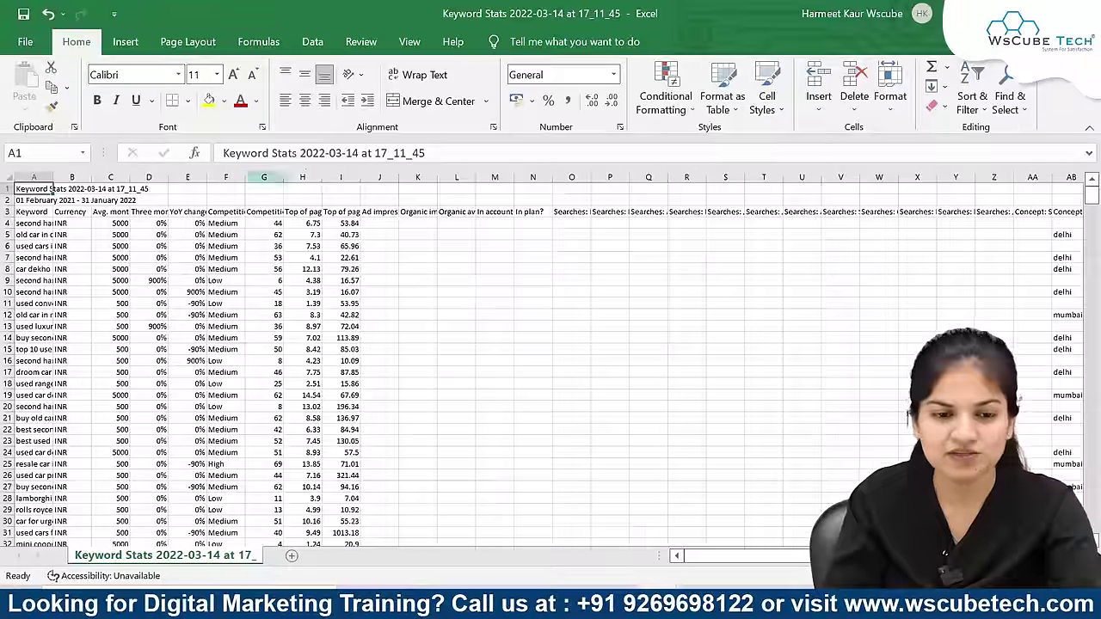
Step: Clear all columns from H onward, starting with the top of page bid data
click(302, 176)
key(ctrl+shift+Right)
key(Delete)
click(405, 314)
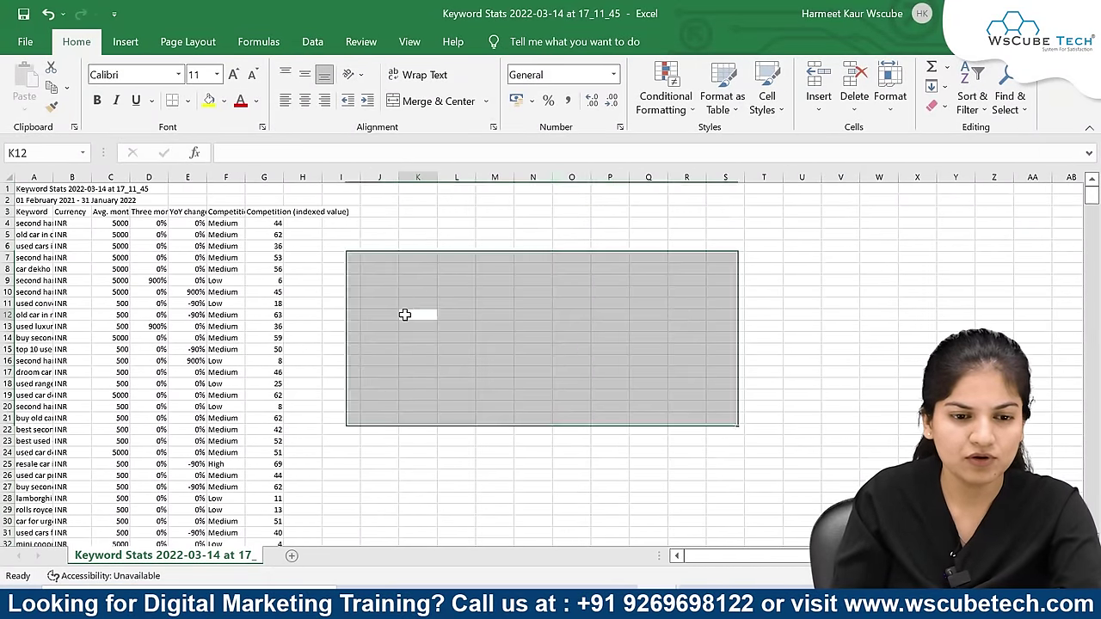
Step: Delete the currency, three-month change and YoY change columns, along with the two title rows above the header
click(179, 176)
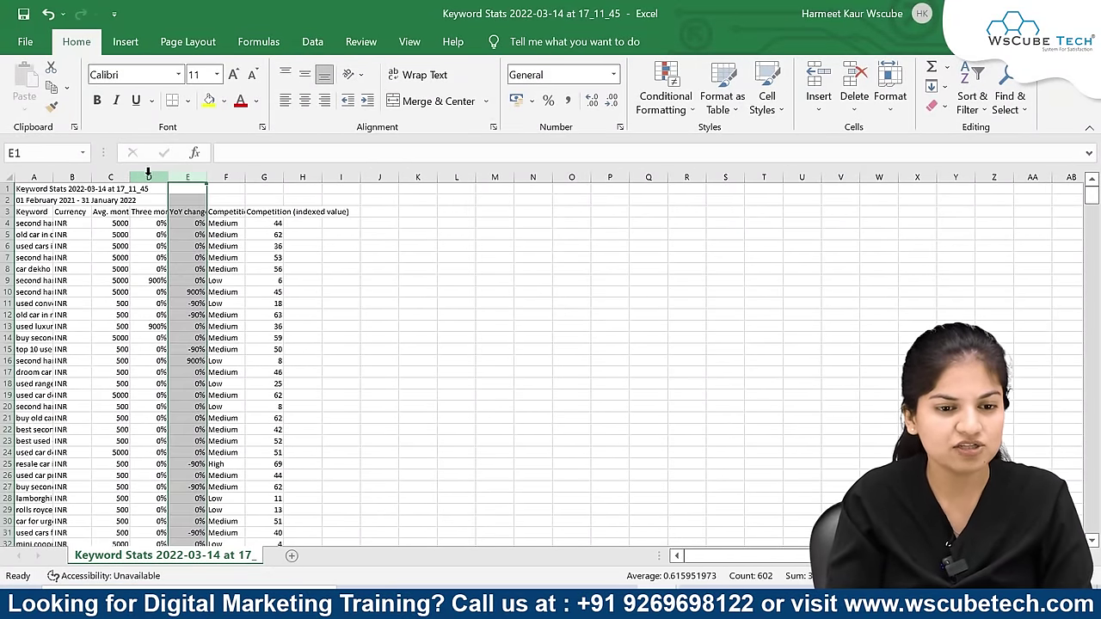
ctrl+click(148, 176)
ctrl+click(108, 176)
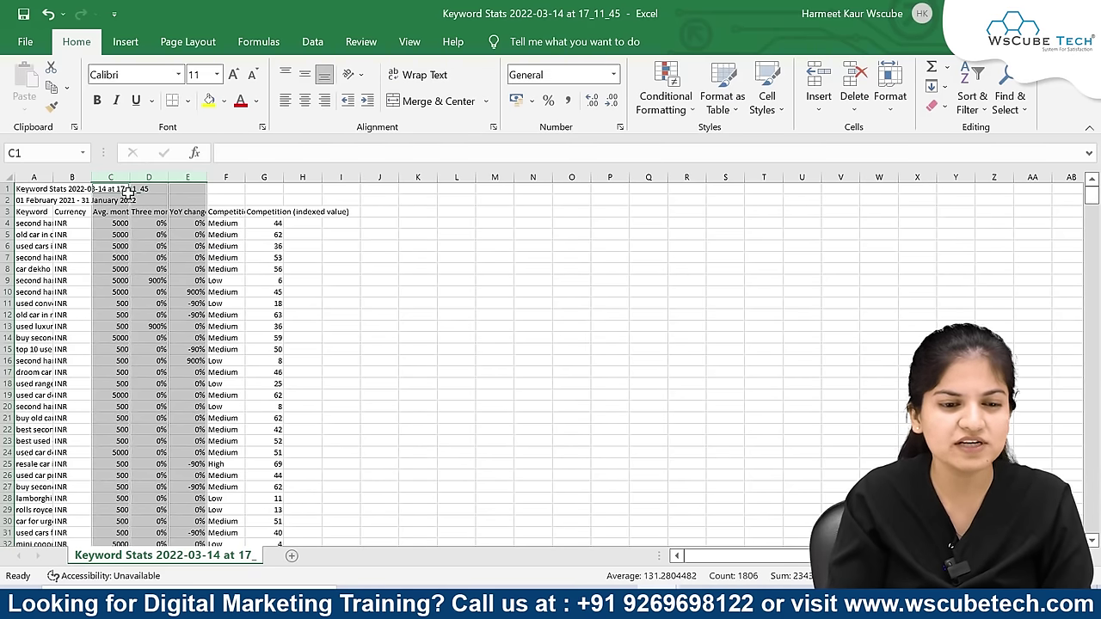
ctrl+click(110, 176)
ctrl+click(72, 176)
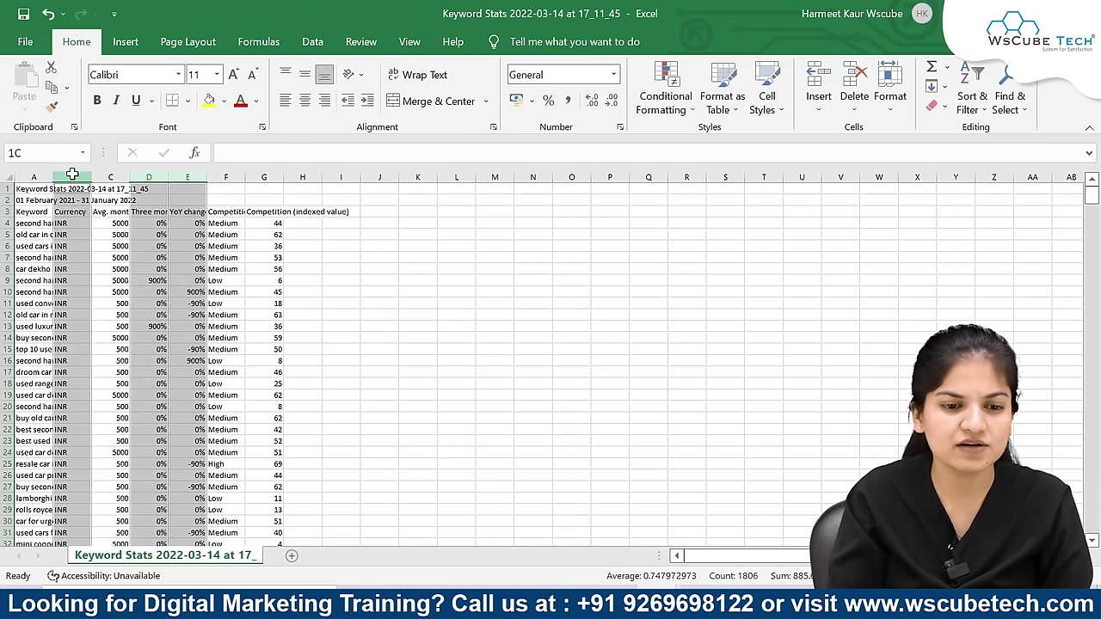
right_click(181, 176)
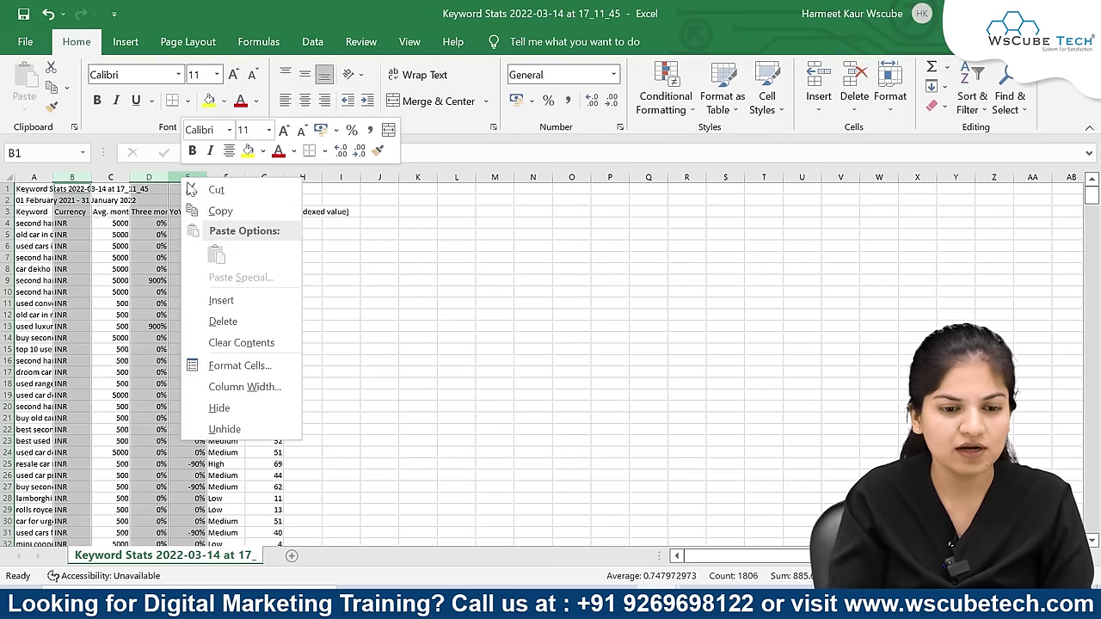
click(239, 299)
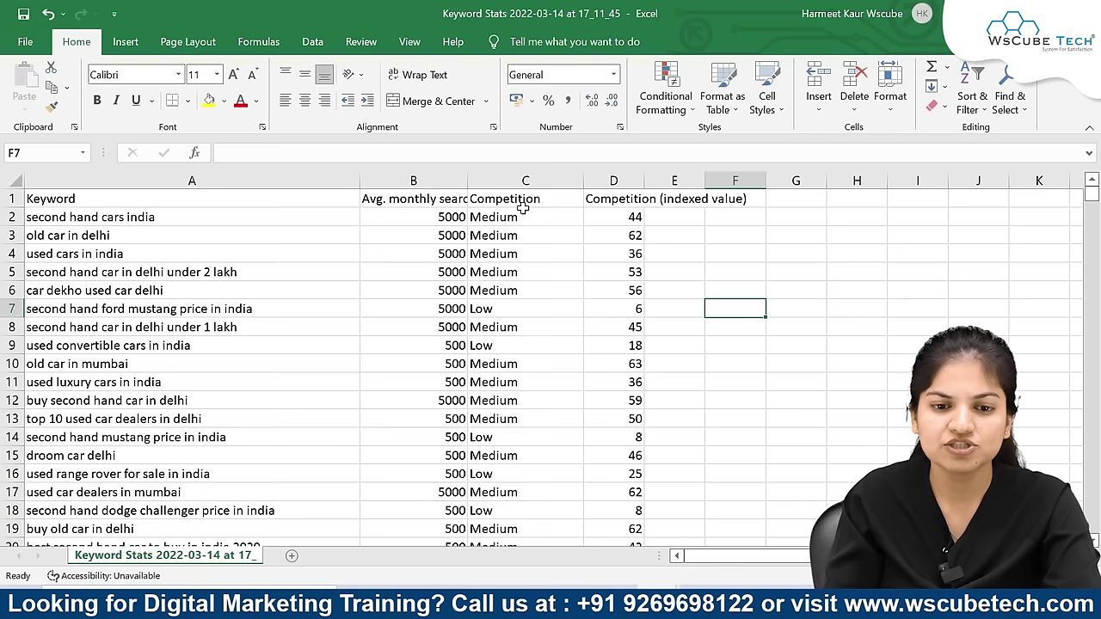
Step: Widen the Avg. monthly searches column to fit its header and sort the whole table by it from largest to smallest
drag(480, 185, 503, 186)
click(1005, 342)
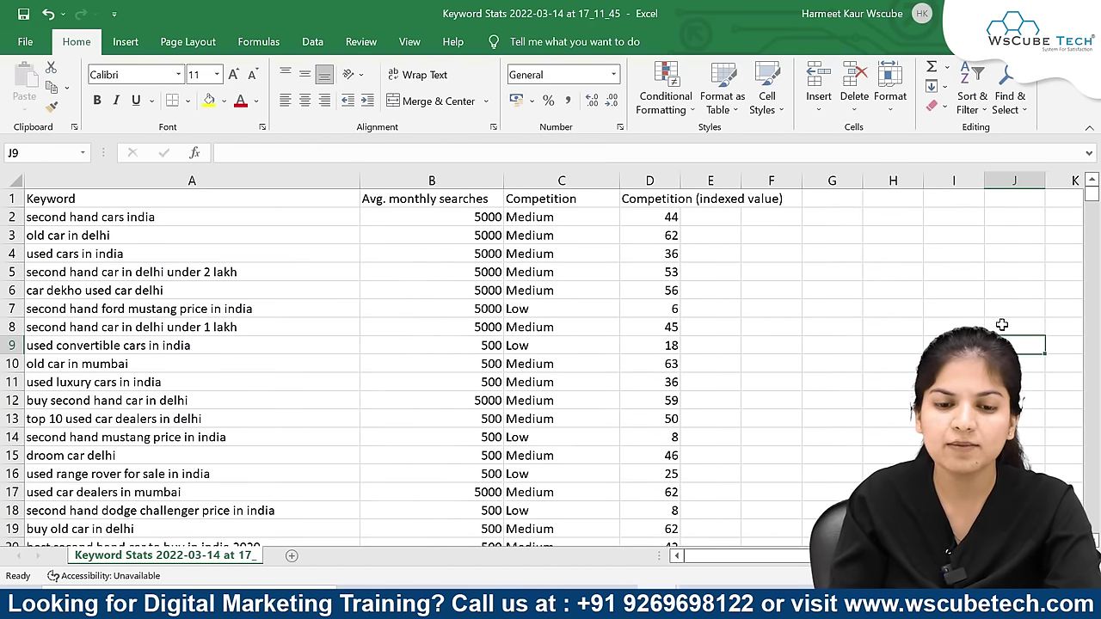
click(462, 217)
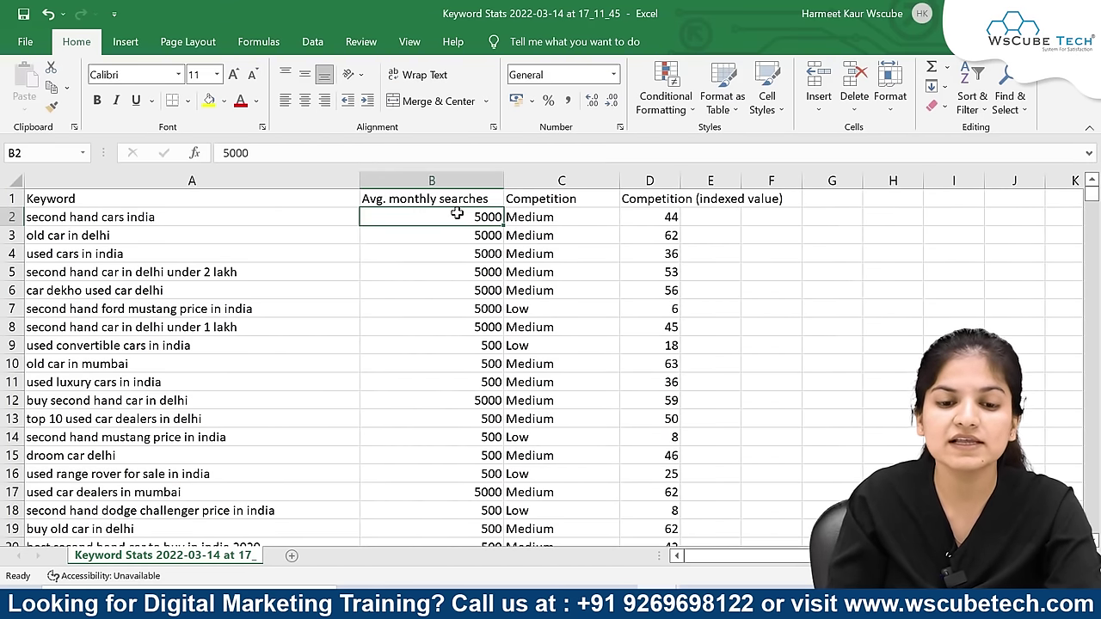
click(434, 178)
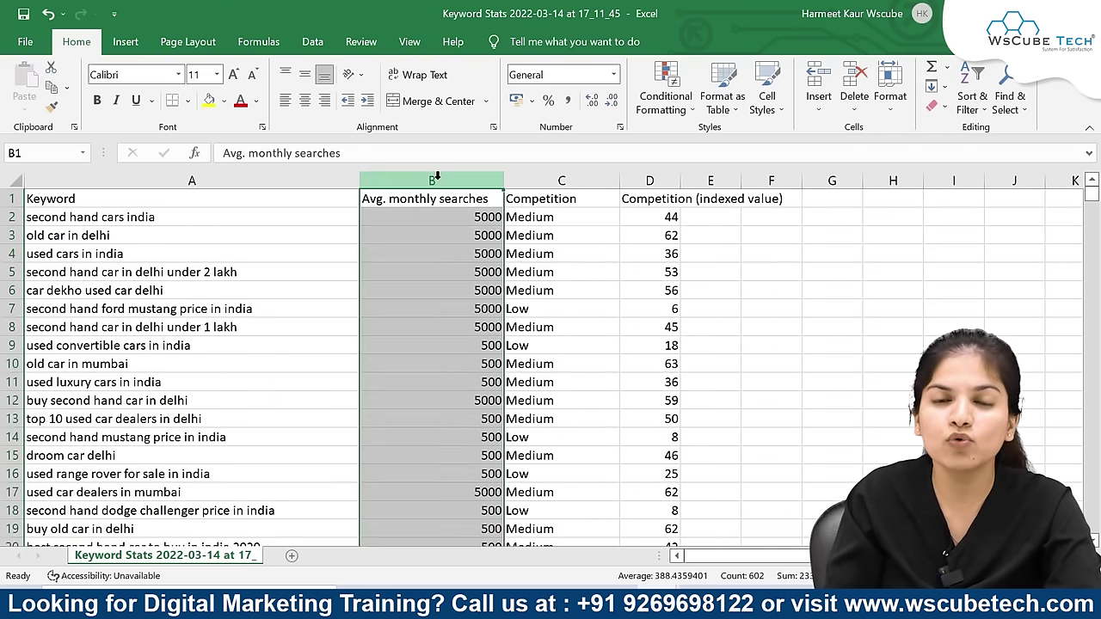
click(974, 105)
click(990, 160)
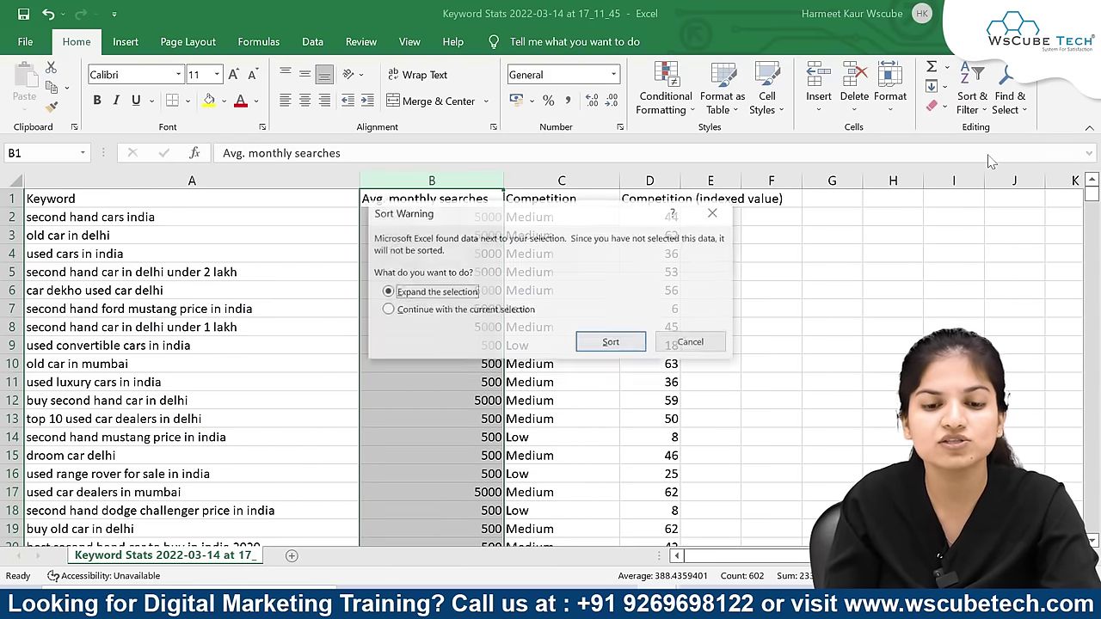
click(633, 338)
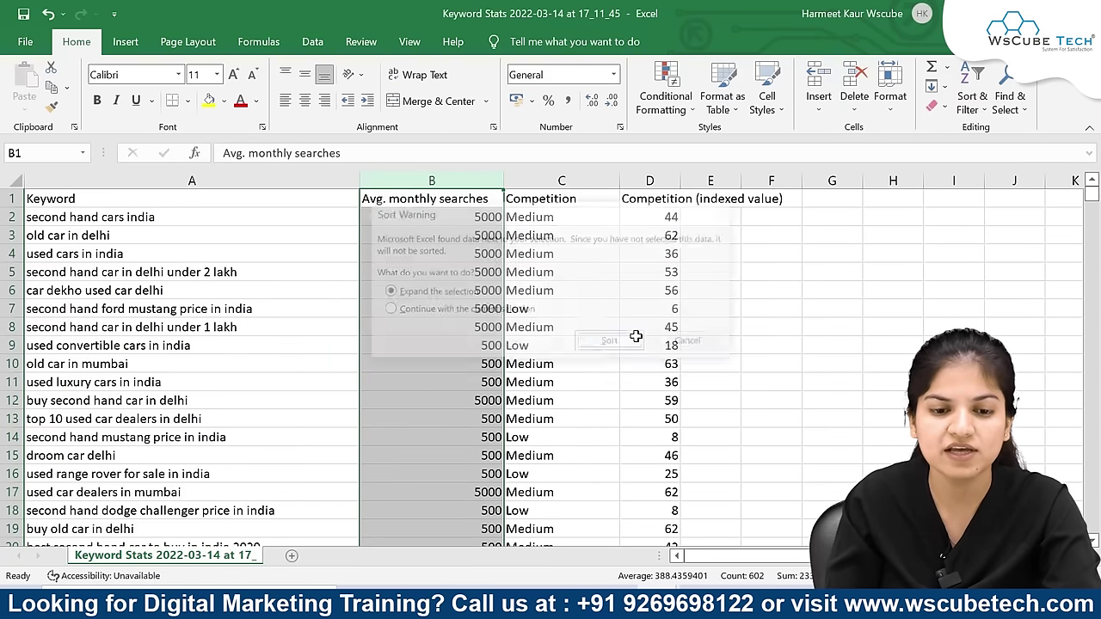
click(848, 376)
Step: Remove all keyword rows with 50 average monthly searches, from row 274 to the end of the data
scroll(847, 375, down, 20)
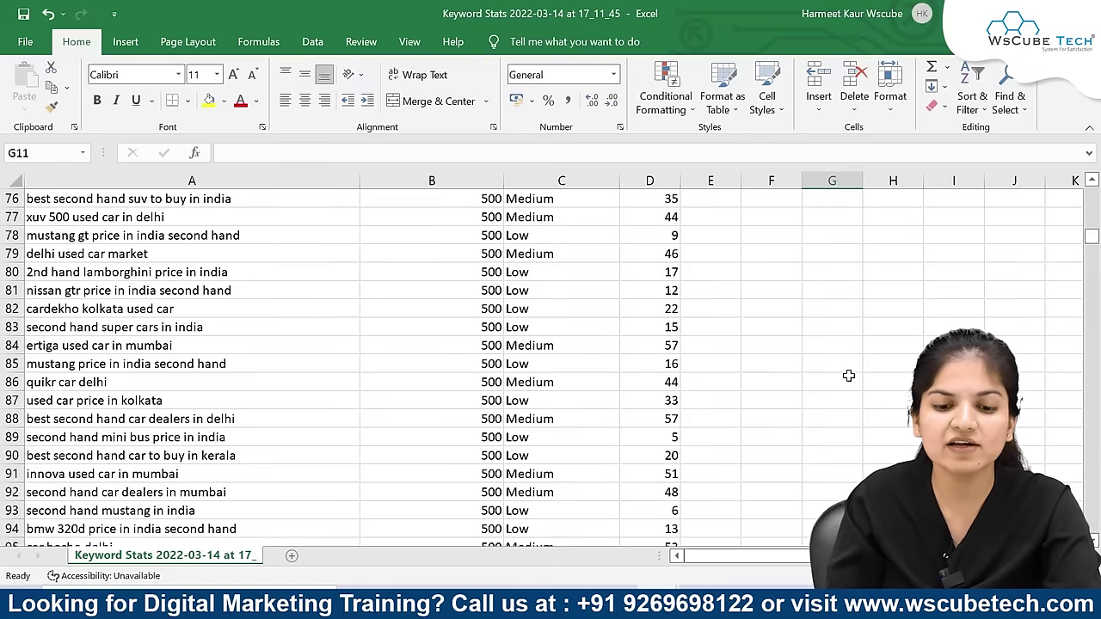
scroll(847, 375, down, 20)
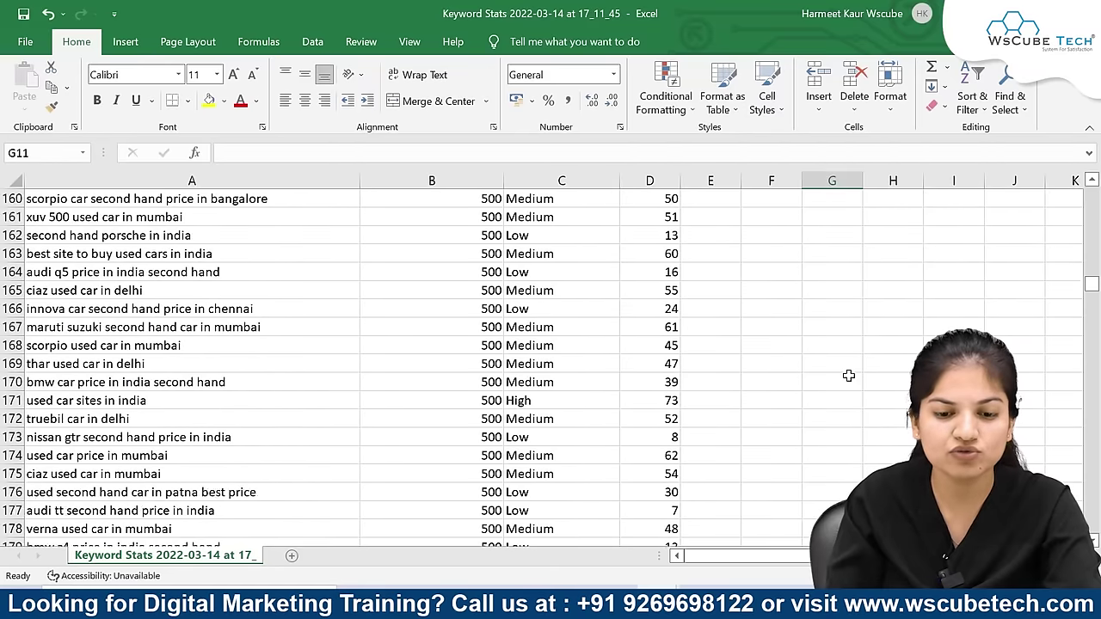
scroll(848, 376, down, 20)
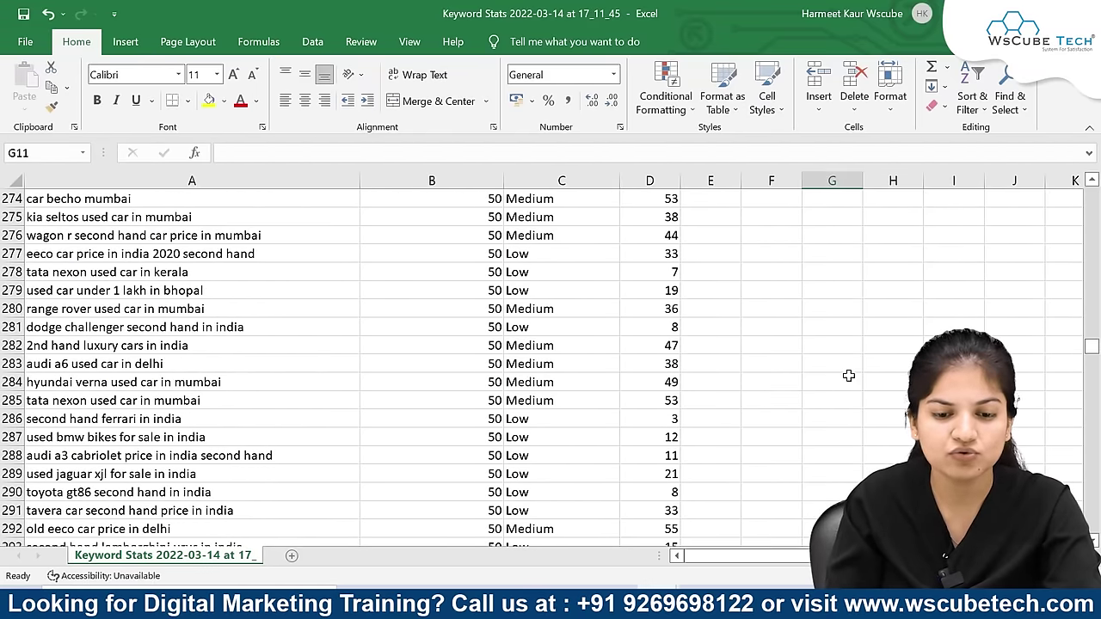
scroll(848, 375, down, 4)
scroll(848, 375, up, 5)
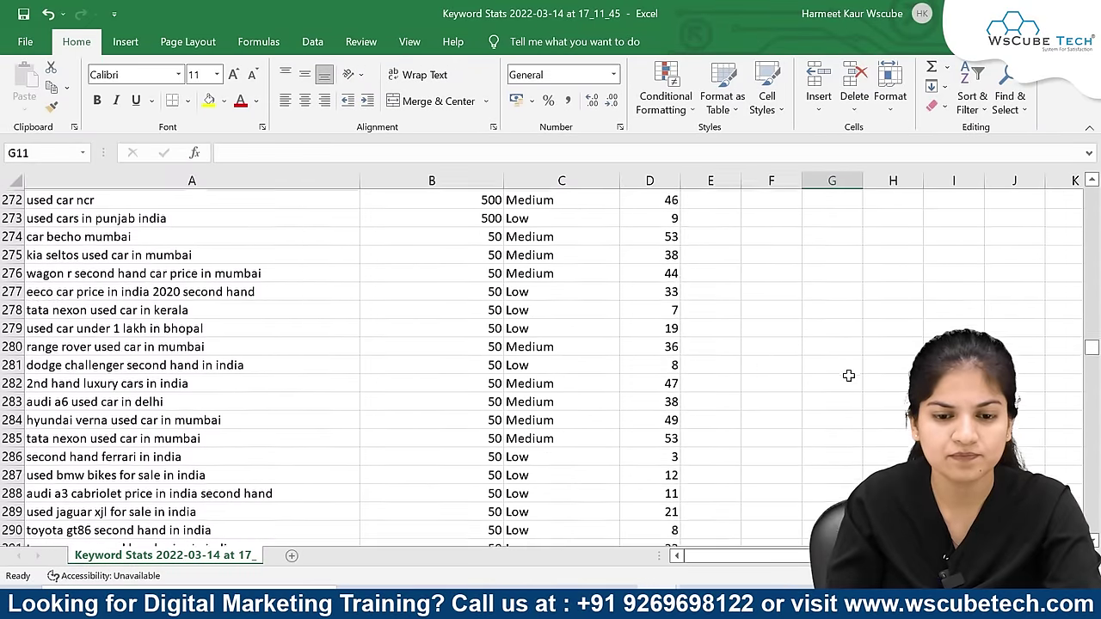
scroll(848, 376, up, 1)
click(8, 308)
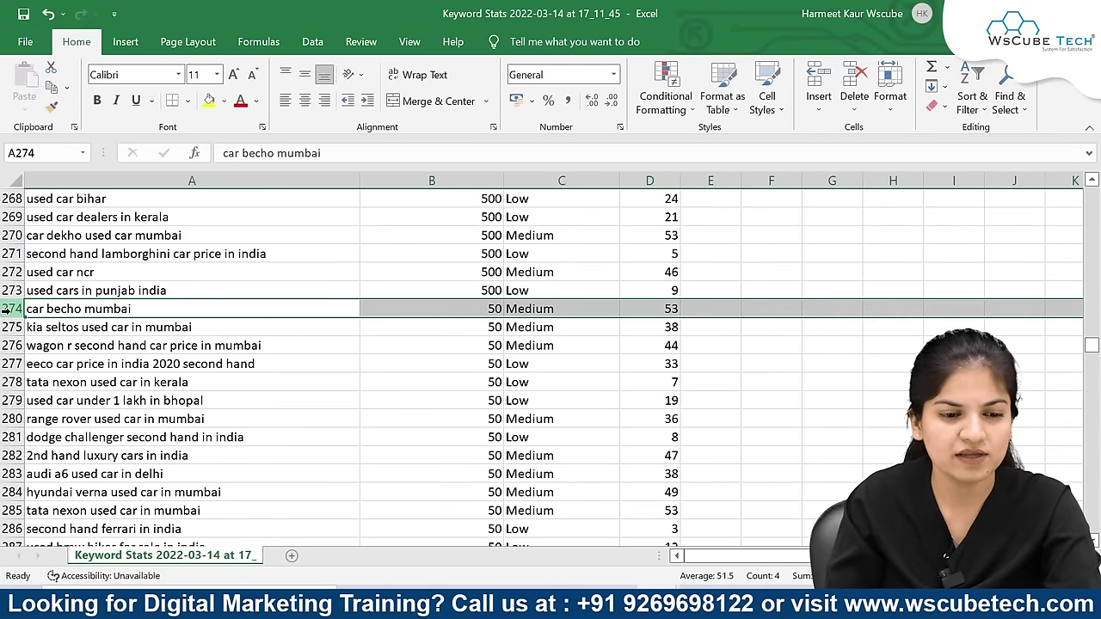
scroll(7, 312, down, 20)
drag(7, 311, 7, 314)
scroll(7, 314, down, 20)
scroll(114, 400, up, 3)
key(ctrl+BackSpace)
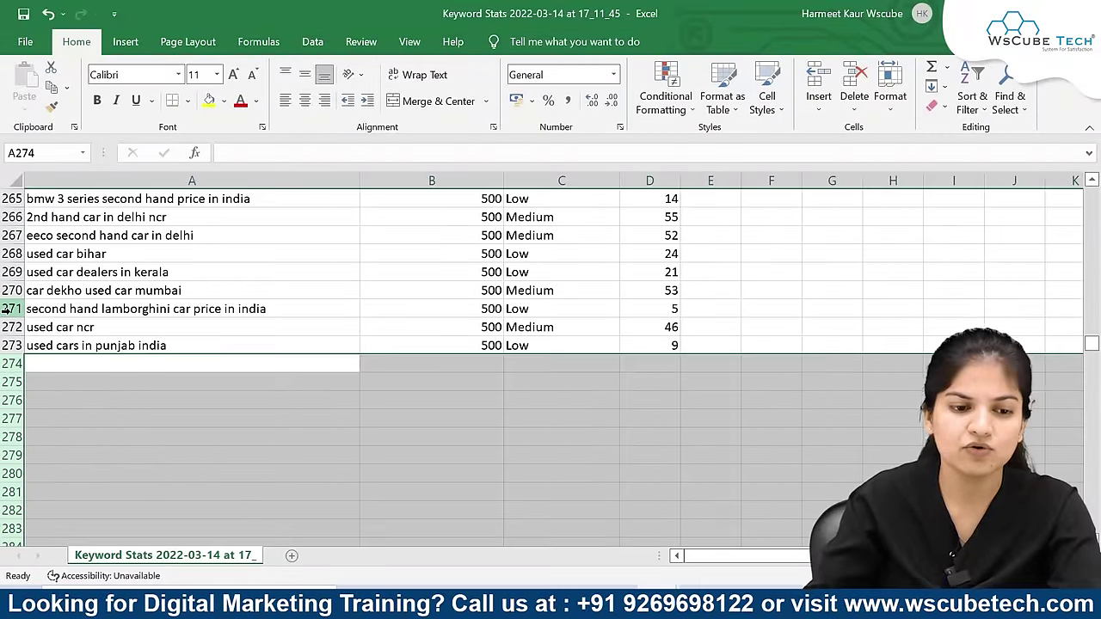
click(115, 413)
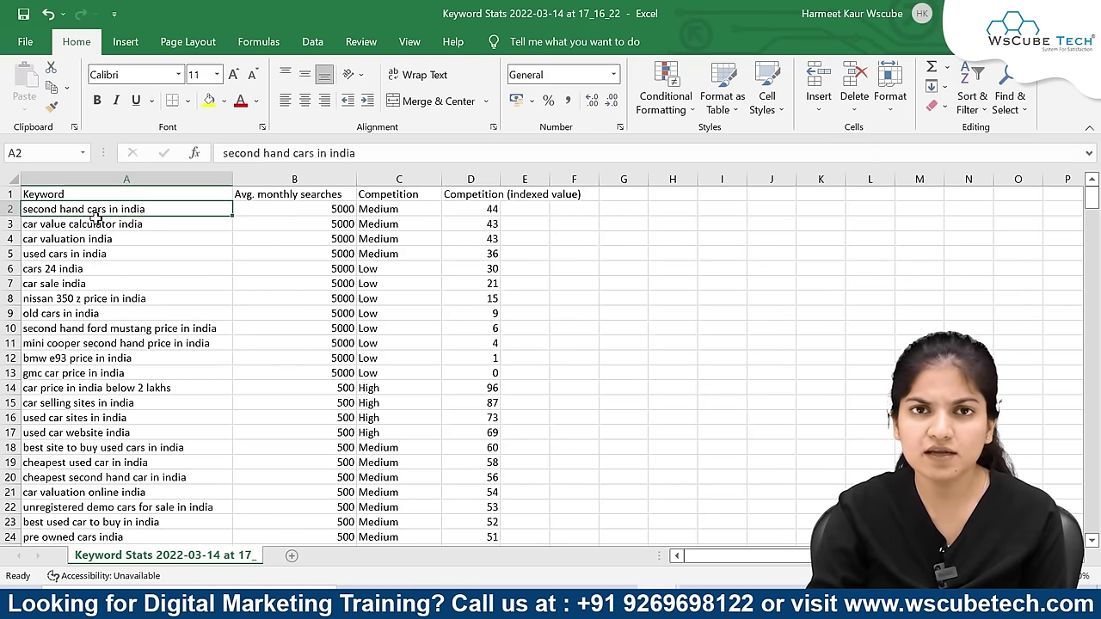
Step: In the Keyword Stats 17_16_22 workbook, delete off-topic keywords such as "car value calculator india" and check the kept rows 2 to 15
click(6, 223)
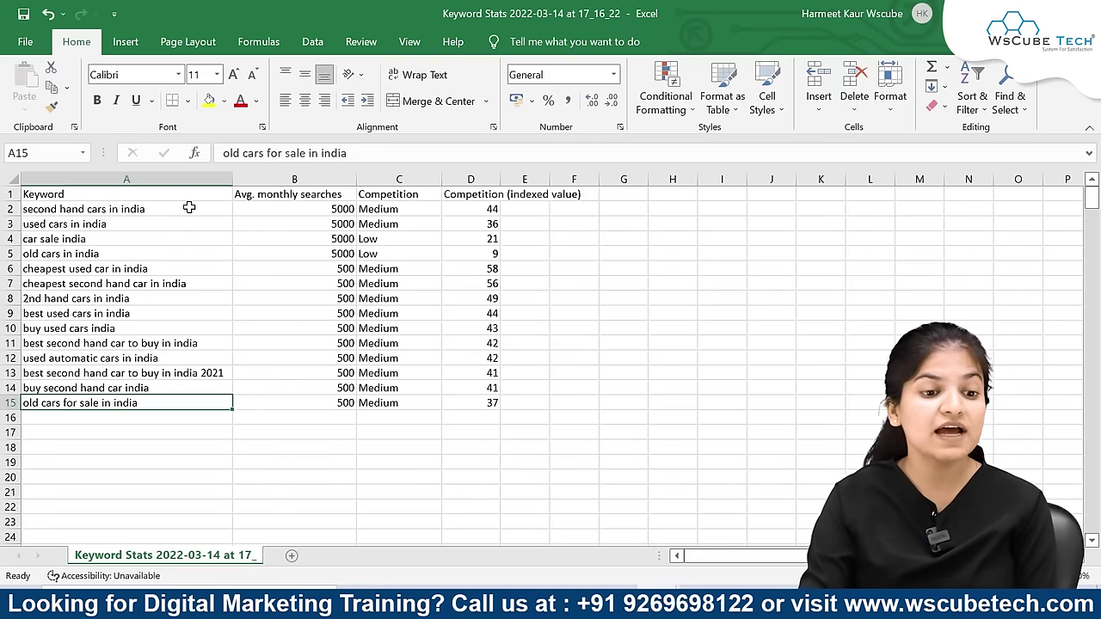
click(7, 209)
drag(7, 209, 7, 411)
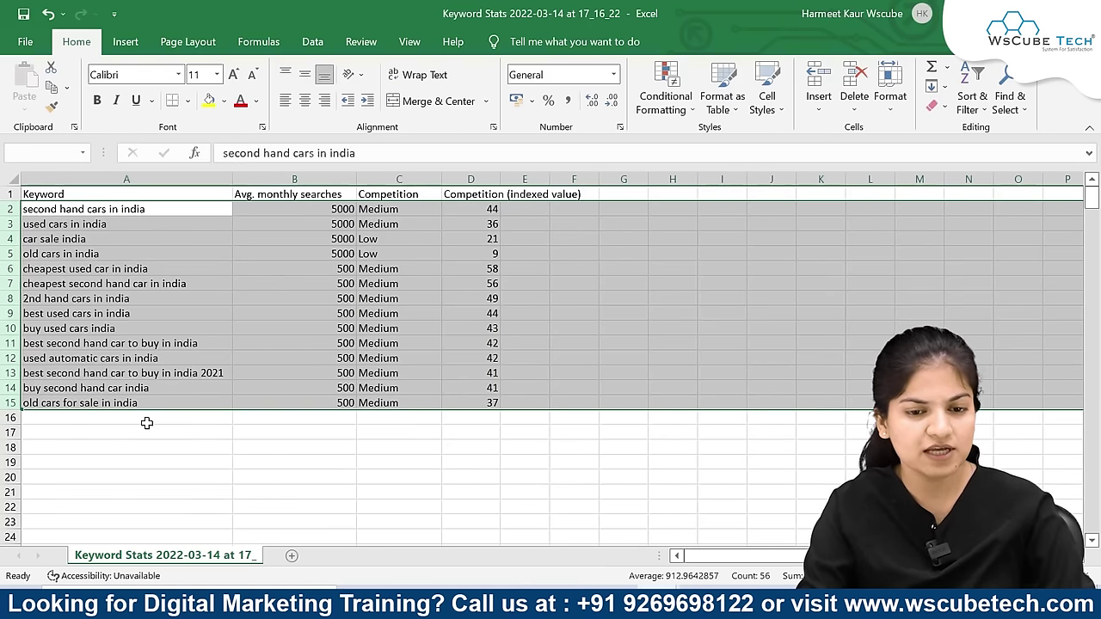
click(221, 457)
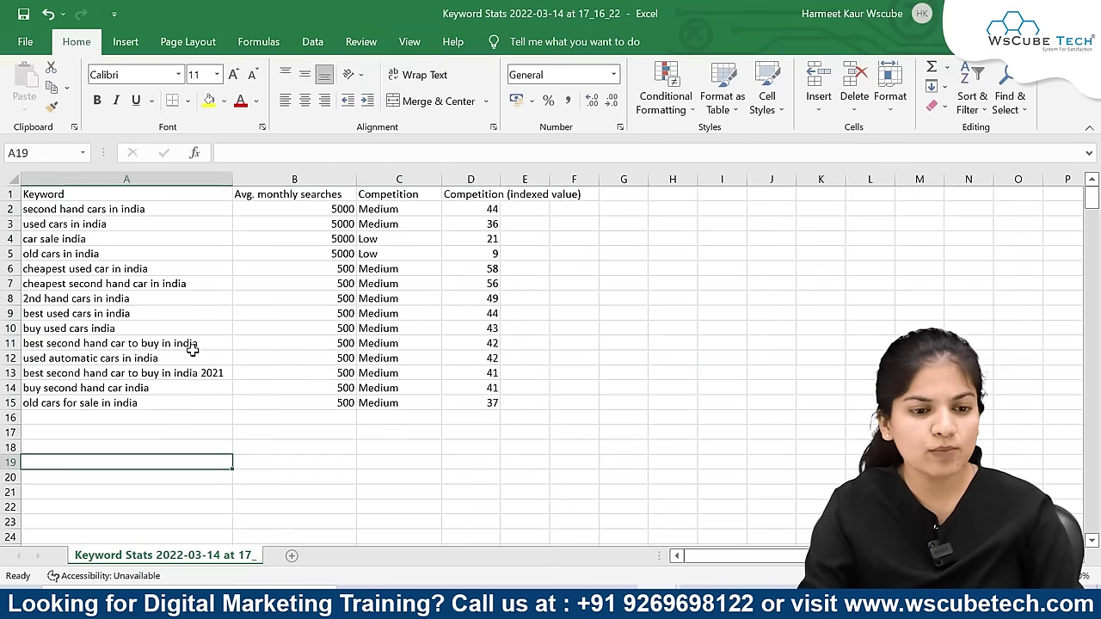
Step: Copy the keywords in A2:A15 with their monthly searches and indexed competition into Book1, starting at row 11
click(142, 209)
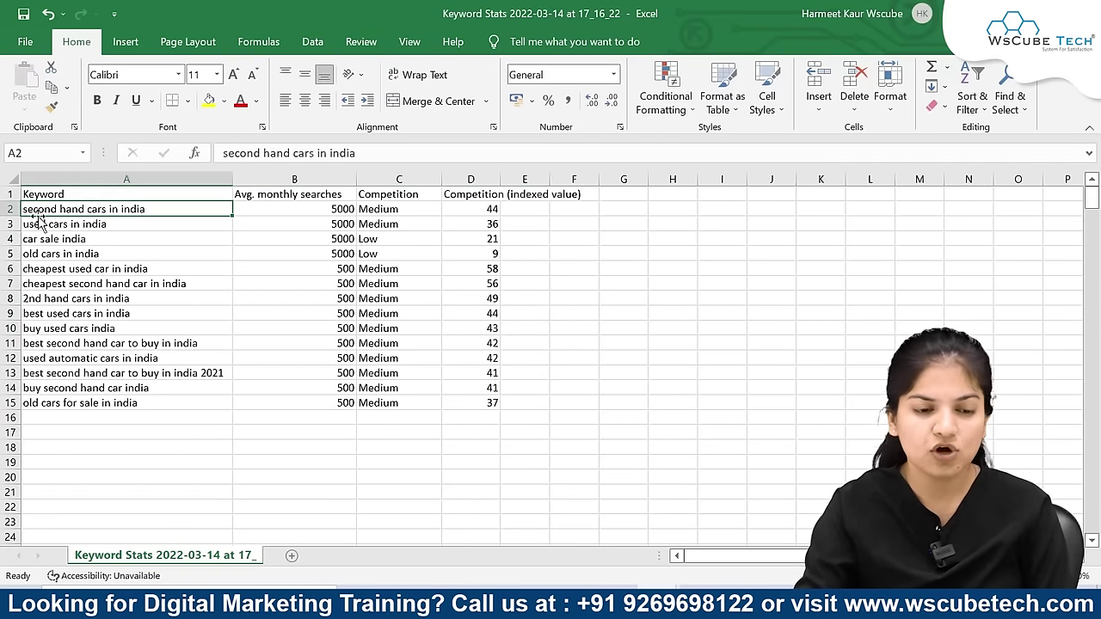
key(shift+Down)
key(shift+Down)
key(shift+Down)
key(shift+Down)
key(shift+Down)
key(shift+Down)
key(shift+Down)
key(shift+Down)
key(shift+Down)
key(shift+Down)
key(shift+Down)
key(shift+Down)
key(shift+Down)
key(shift+Down)
key(shift+Down)
key(shift+Down)
key(shift+Down)
key(shift+Up)
key(shift+Up)
key(shift+Up)
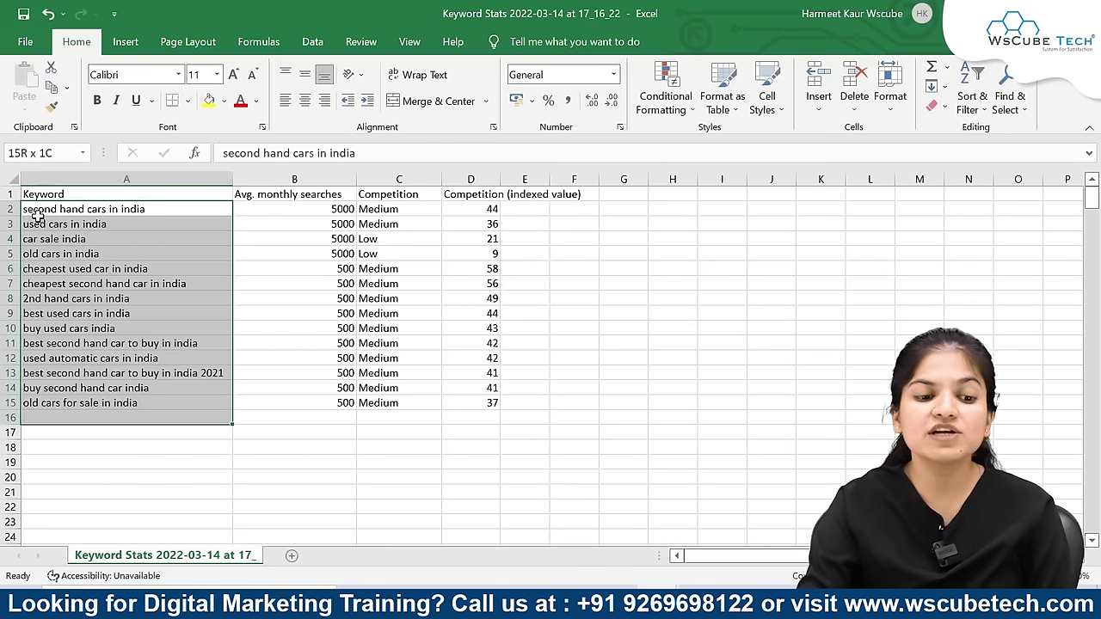
key(shift+Up)
key(shift+Up)
key(shift+Down)
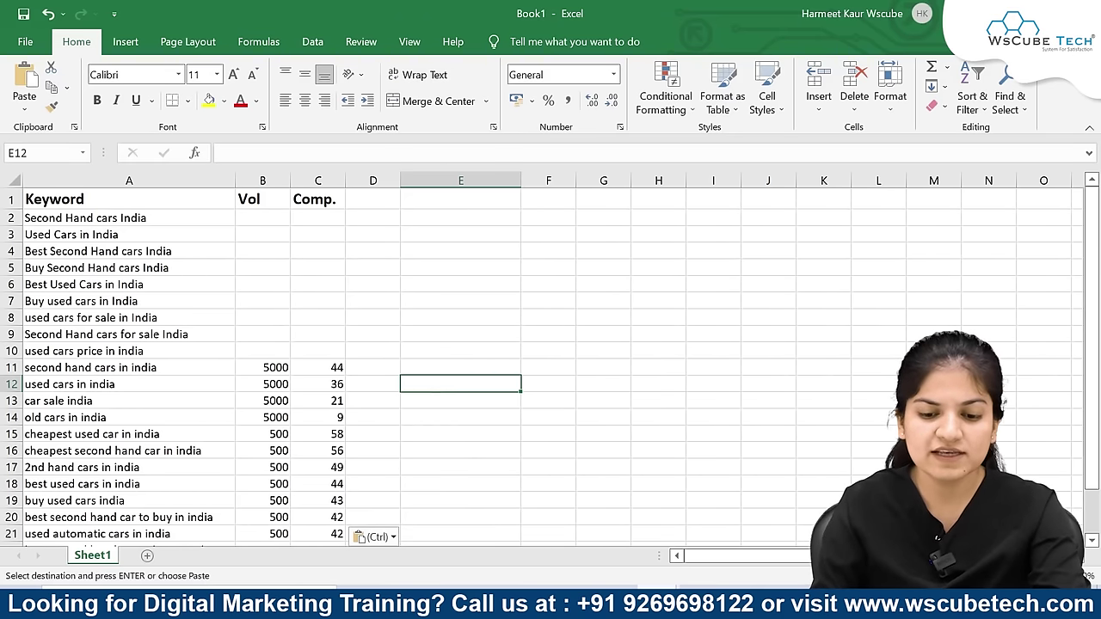
Step: Switch back to the Keyword Stats workbook and check the monthly searches and indexed competition values of the copied keywords
click(719, 516)
click(344, 269)
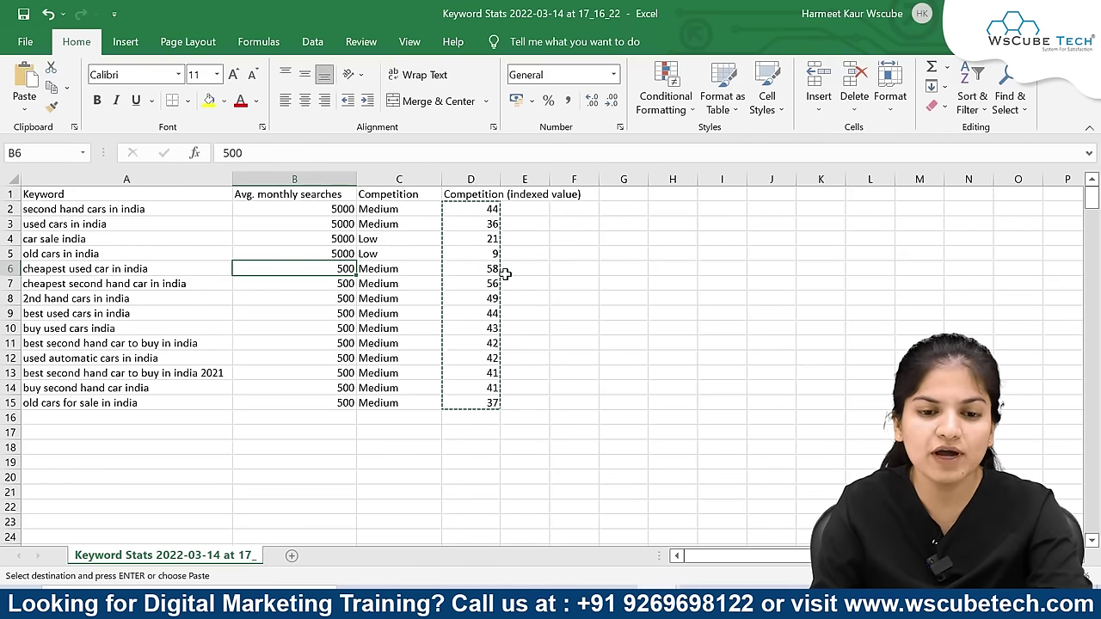
click(487, 297)
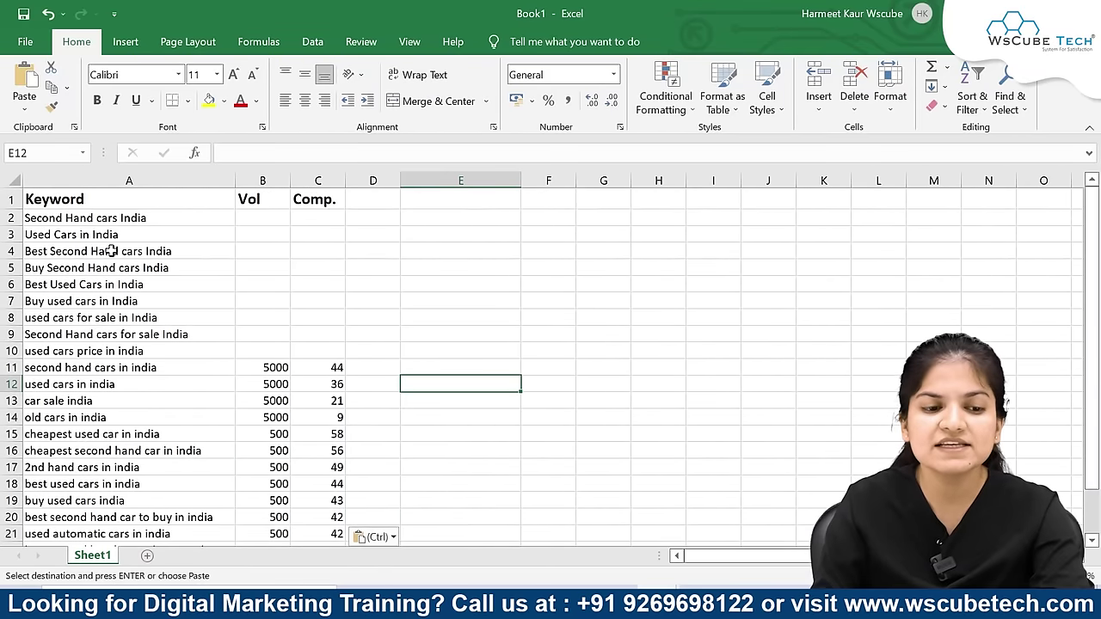
Step: Review the combined keyword list in Book1 from row 2 to row 24, comparing the original keywords with the added ones
scroll(90, 378, down, 2)
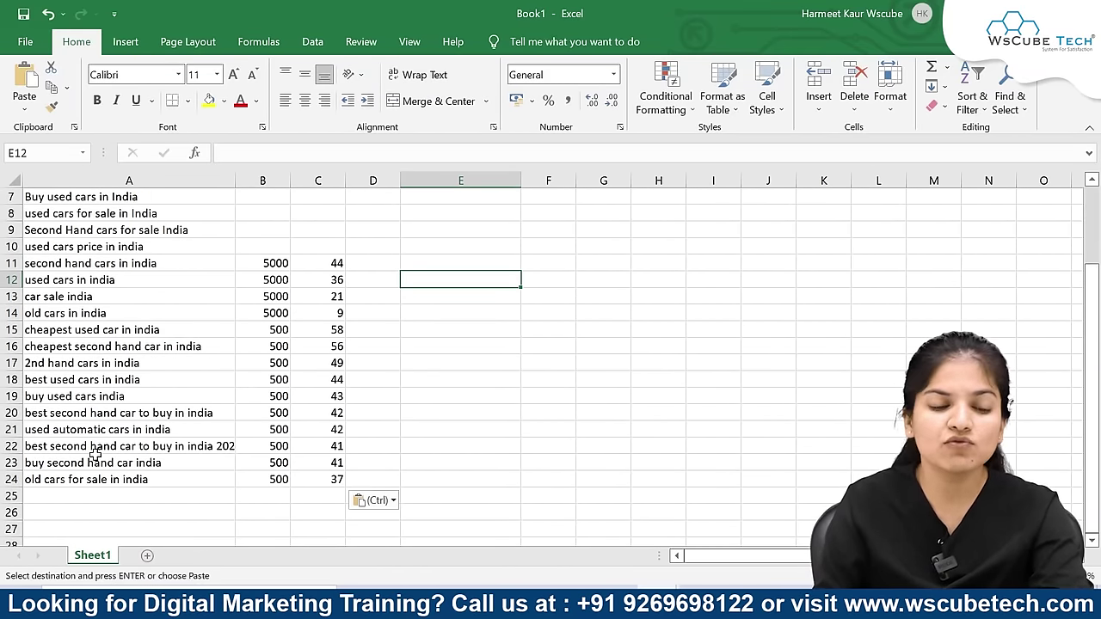
scroll(96, 455, up, 2)
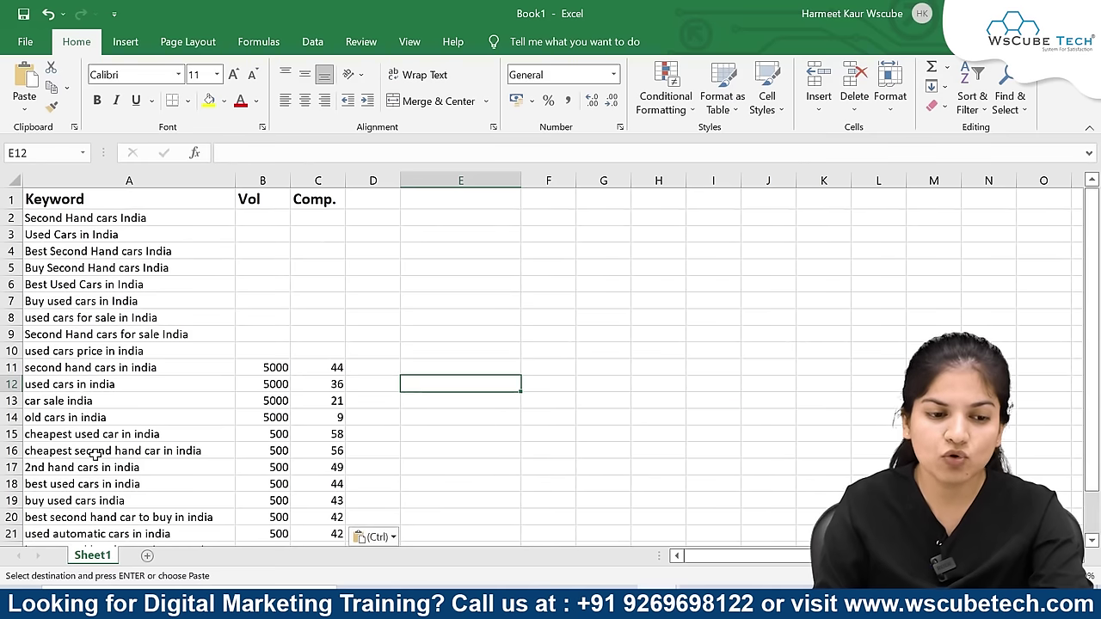
click(53, 251)
scroll(99, 397, down, 1)
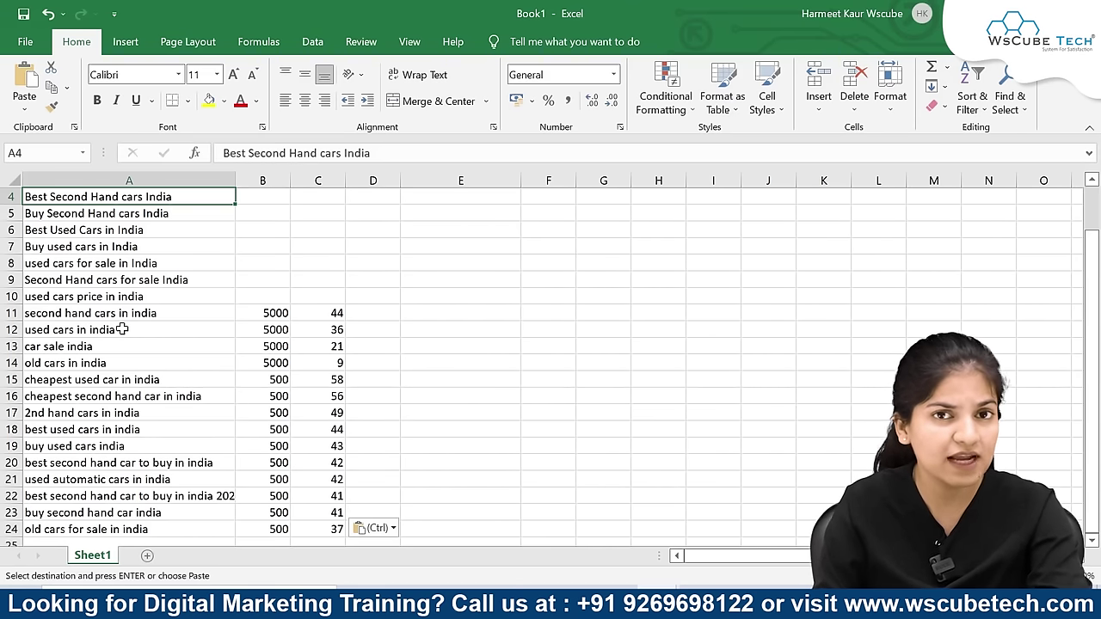
scroll(103, 412, down, 1)
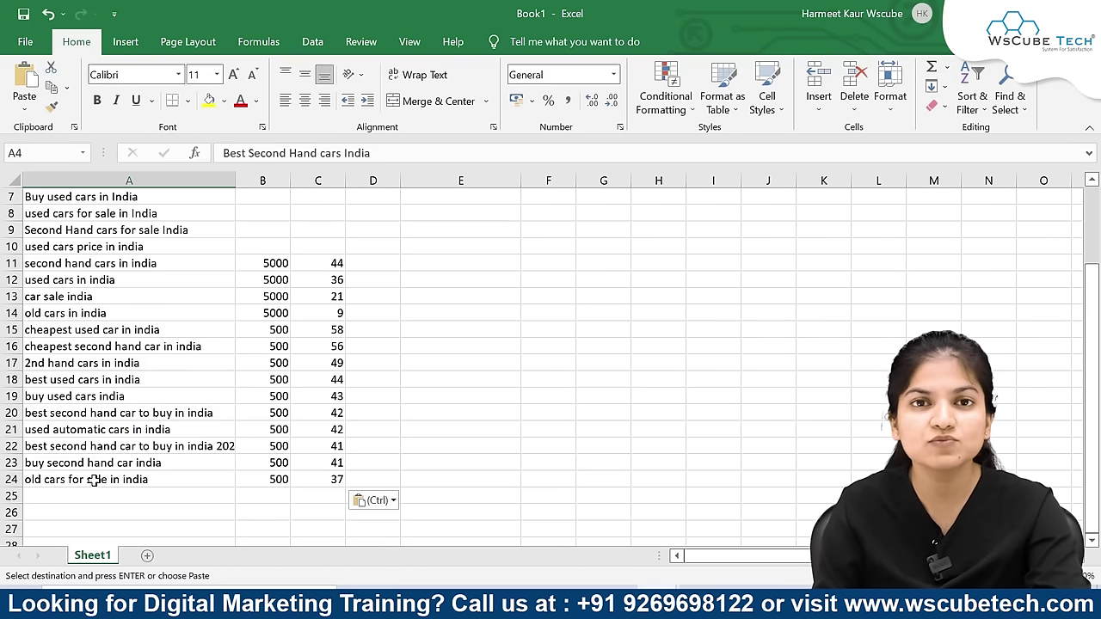
scroll(93, 480, up, 2)
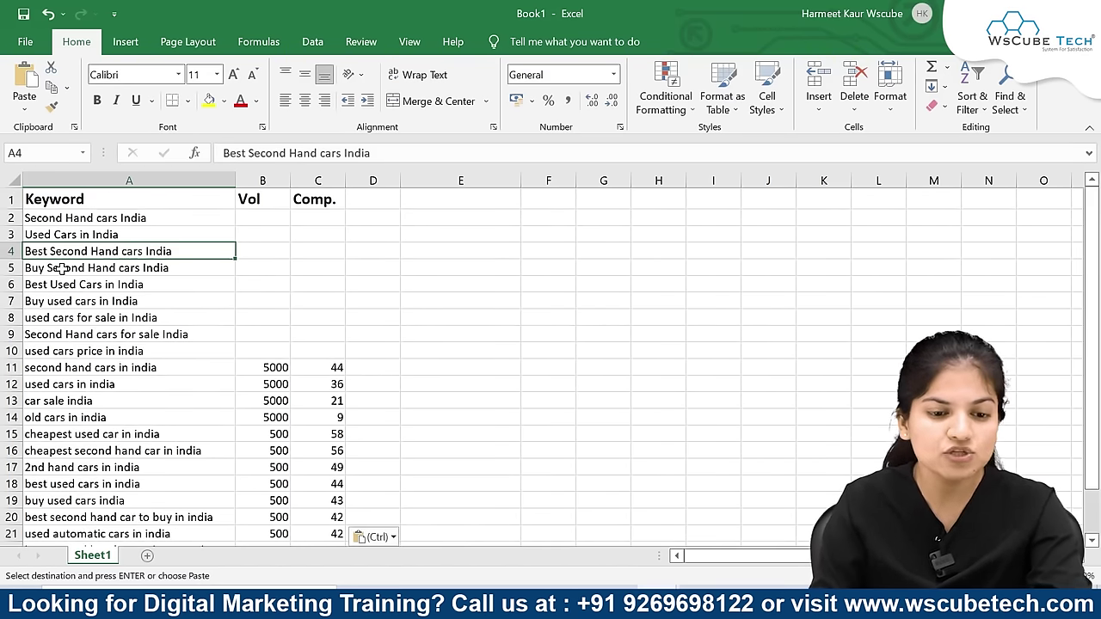
Step: Switch to Chrome, search Google for ubersuggest in a new tab, open the Ubersuggest site and sign in
scroll(342, 434, down, 2)
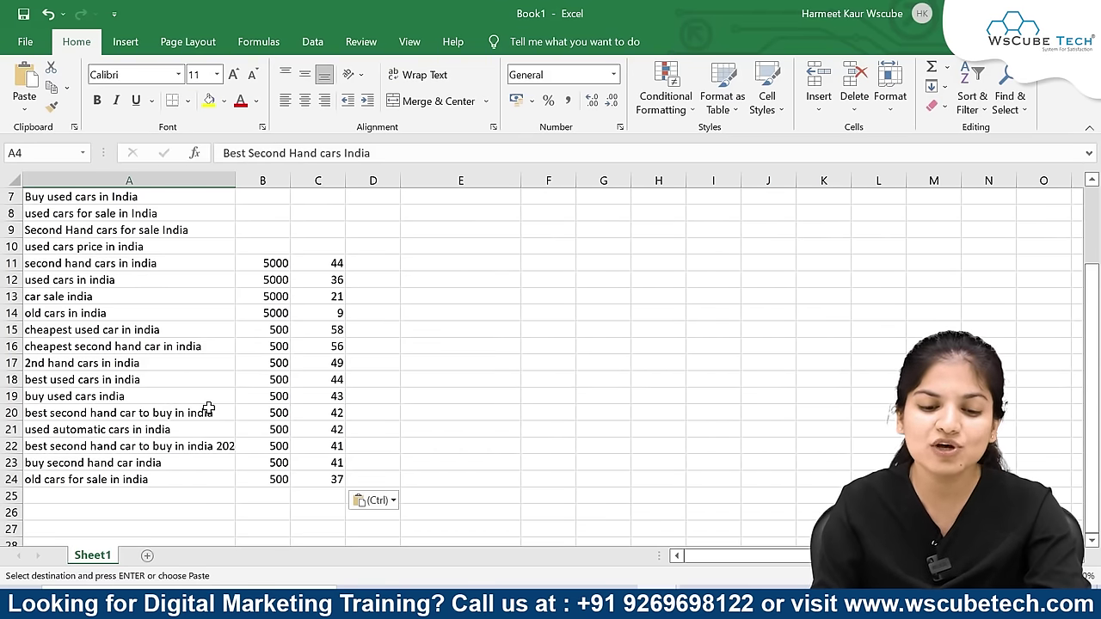
click(516, 598)
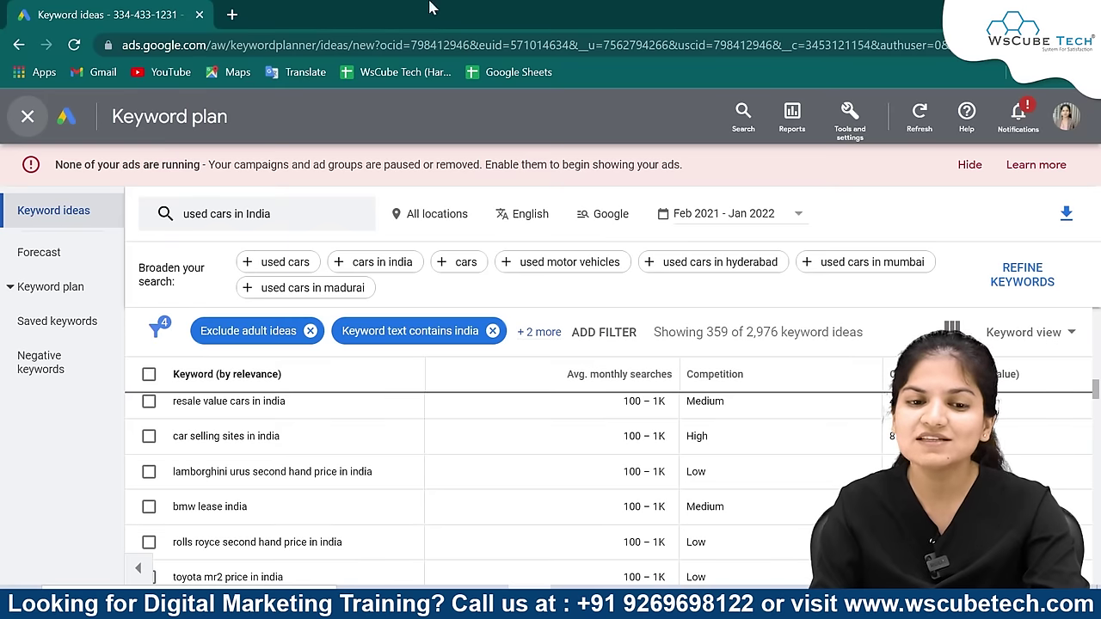
click(229, 15)
text(ub)
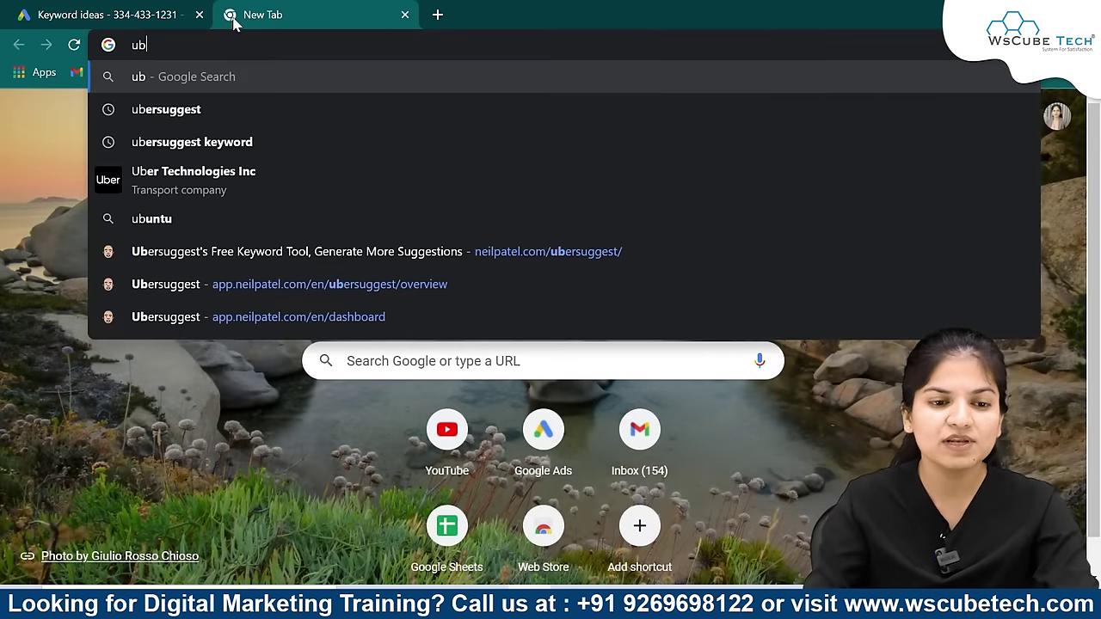
click(215, 110)
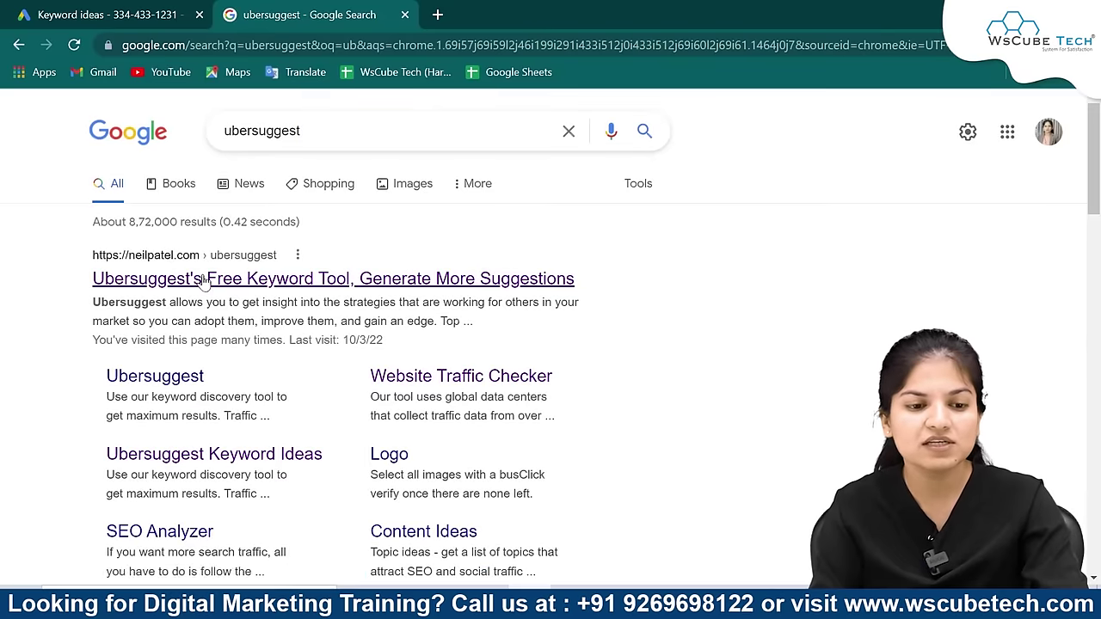
click(203, 279)
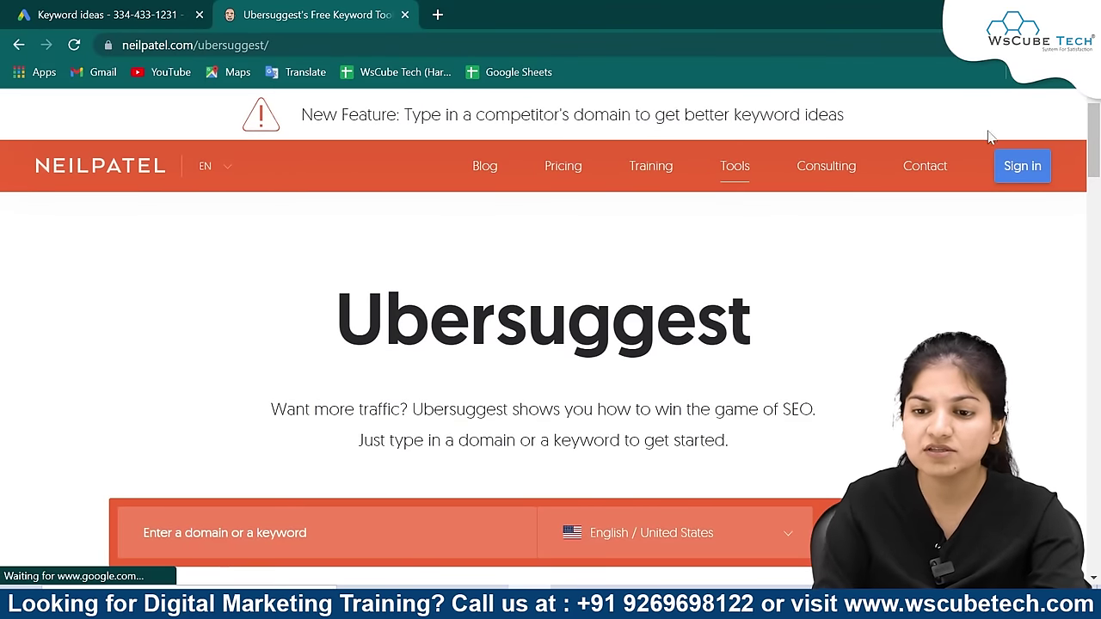
click(1024, 168)
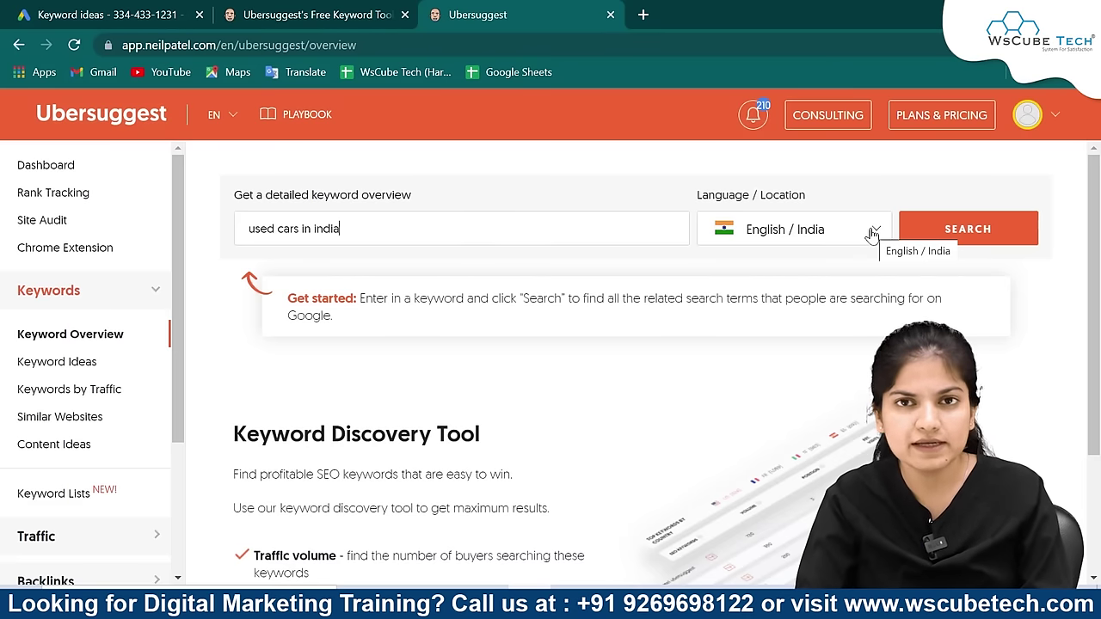
Step: Run the keyword overview for "used cars in india" with English / India and review its volume, difficulty and trend
click(950, 230)
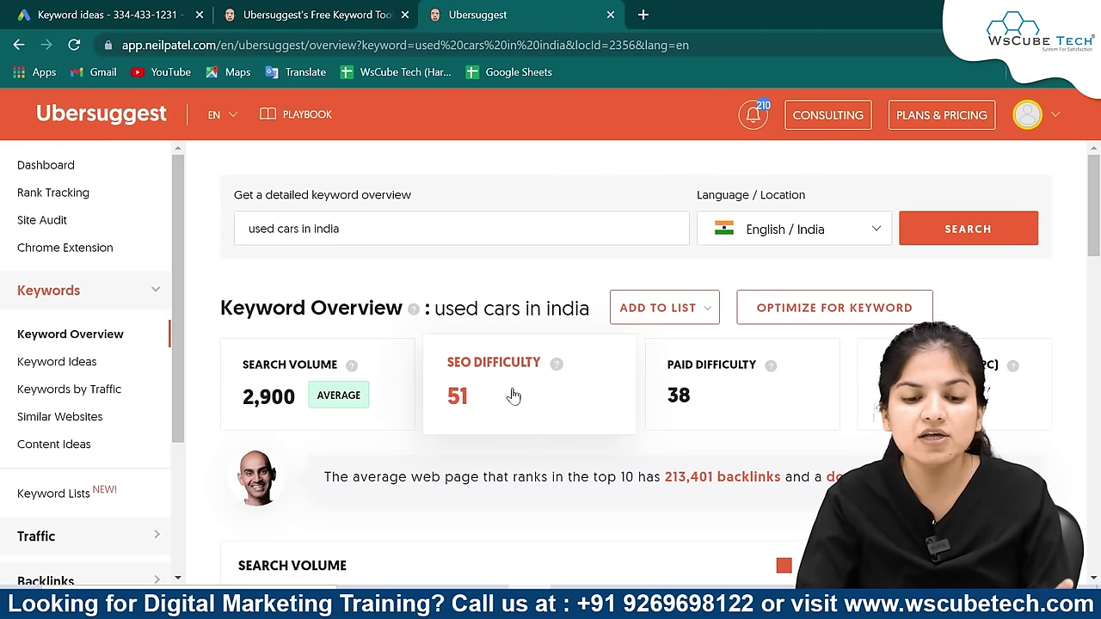
scroll(512, 395, down, 3)
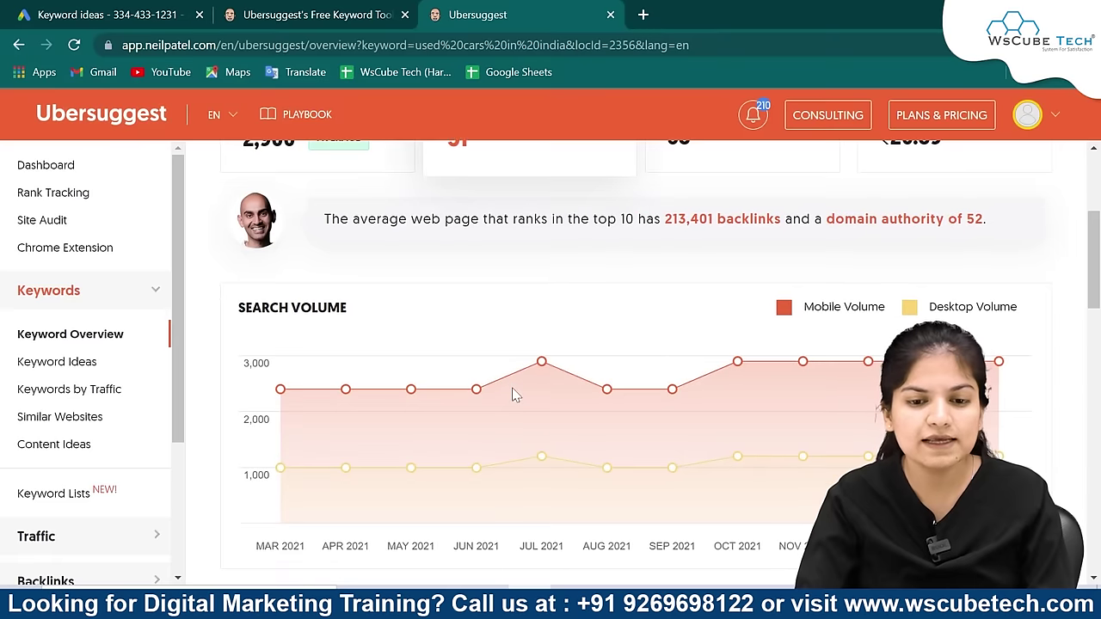
scroll(512, 395, up, 3)
Step: Open the keyword ideas for "used cars in india", add "second hand cars in india" as another keyword and run the search
click(80, 364)
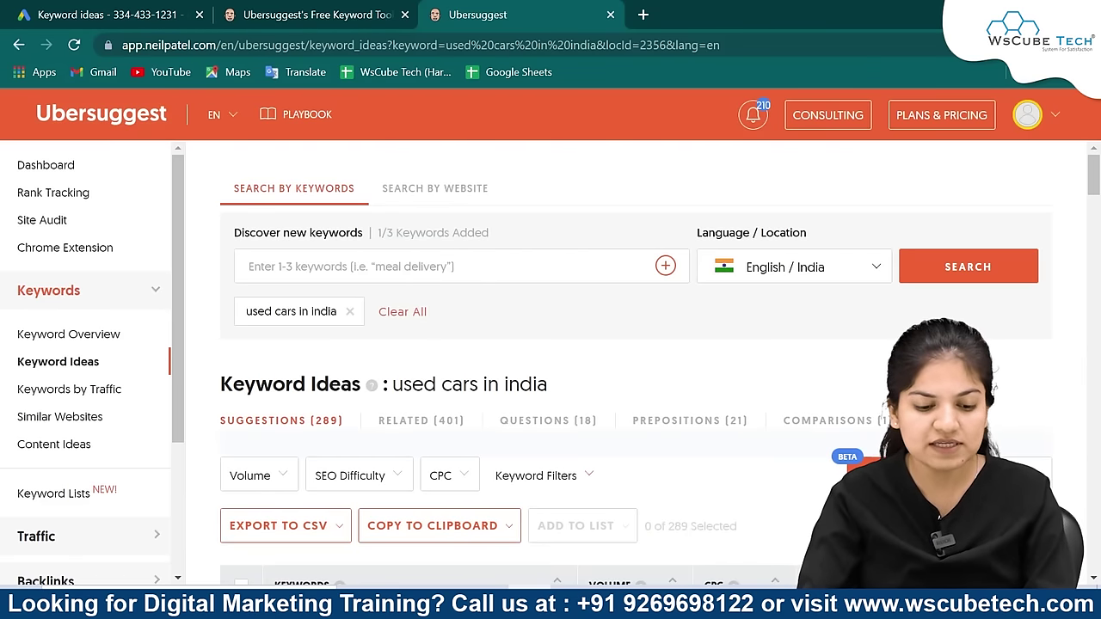
text(second)
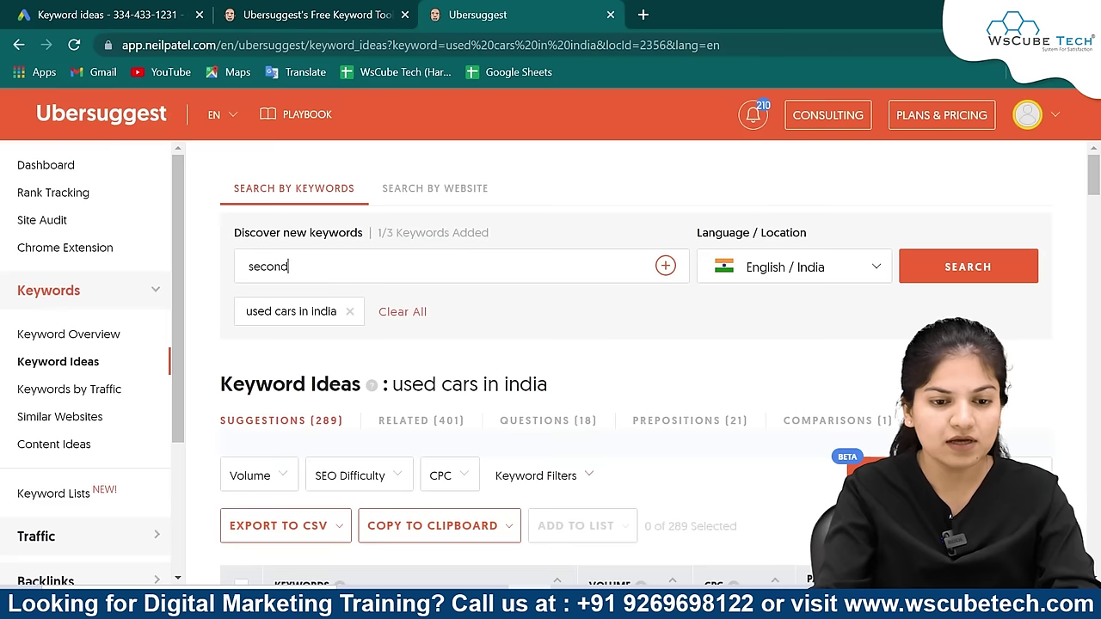
text( hand c)
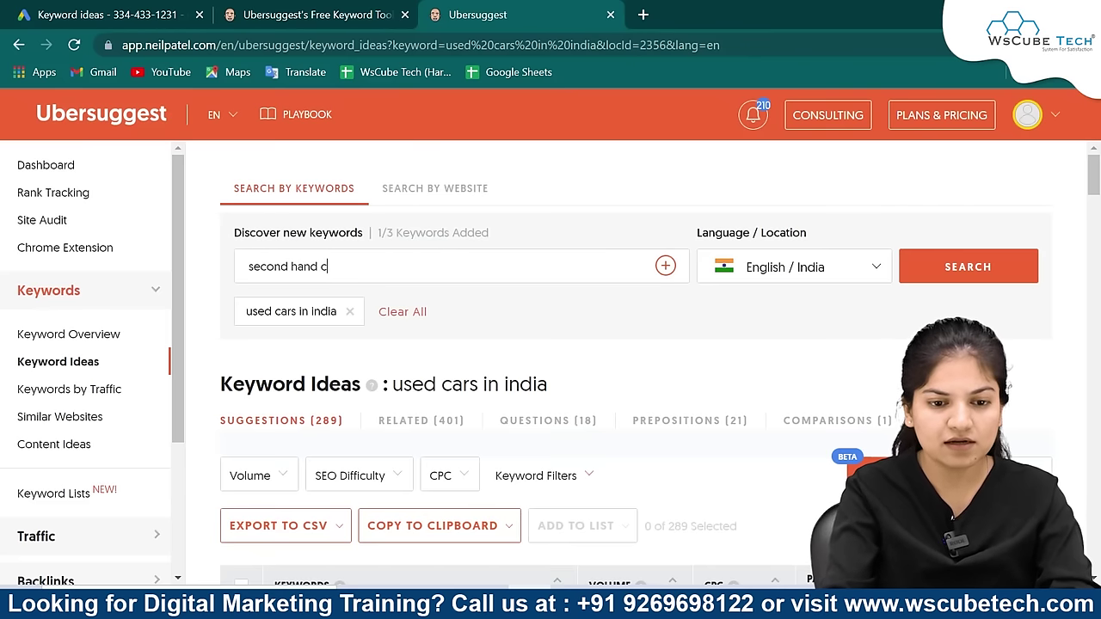
text(ars in i)
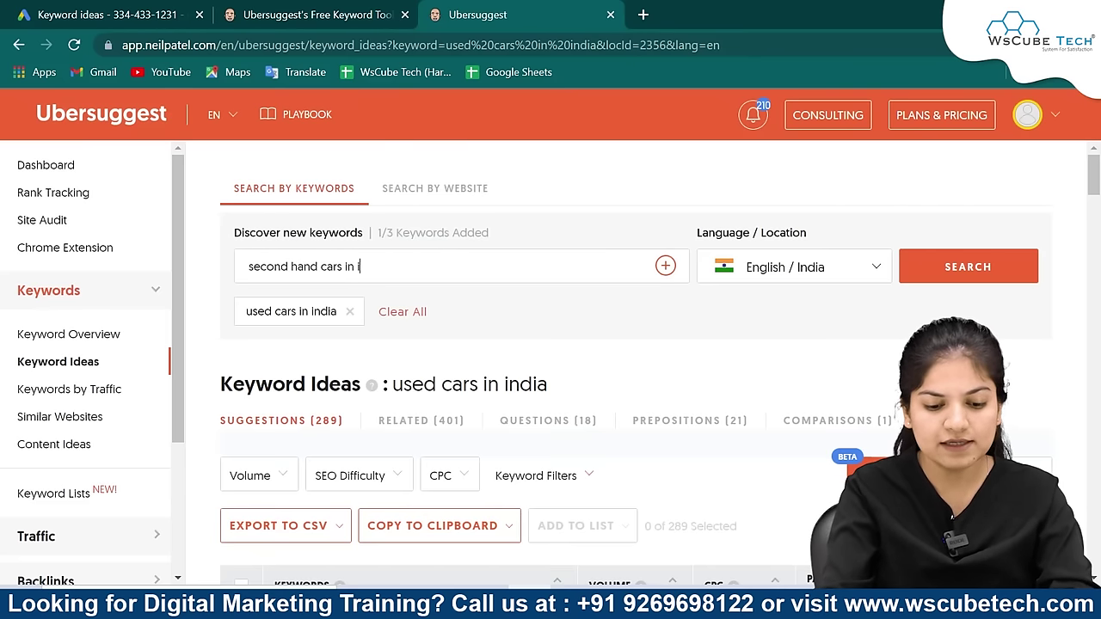
text(ndia)
key(Return)
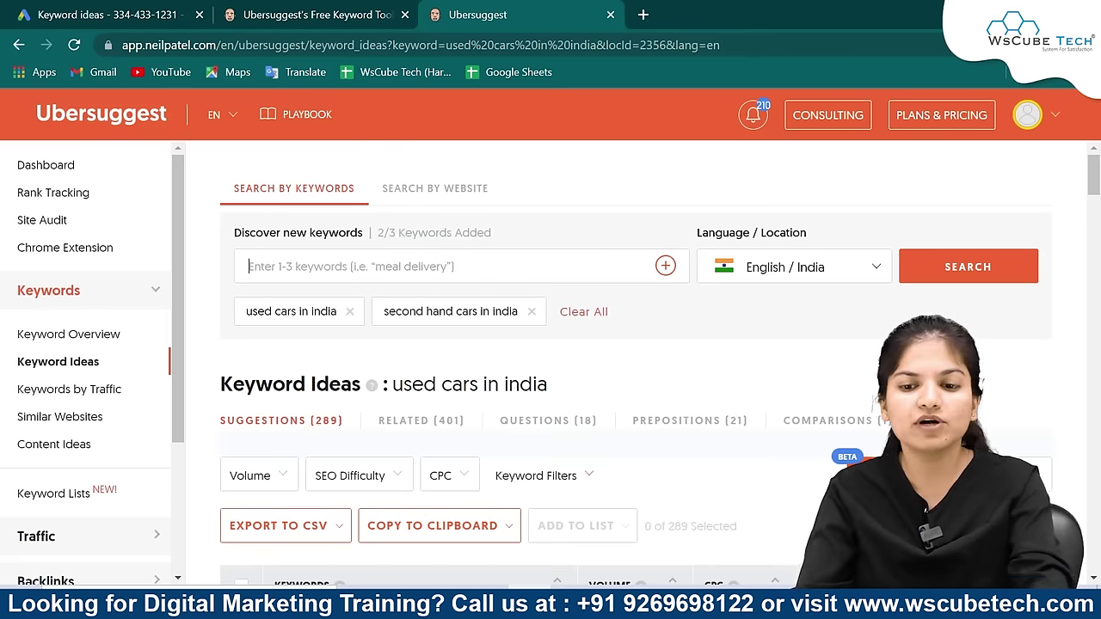
click(967, 262)
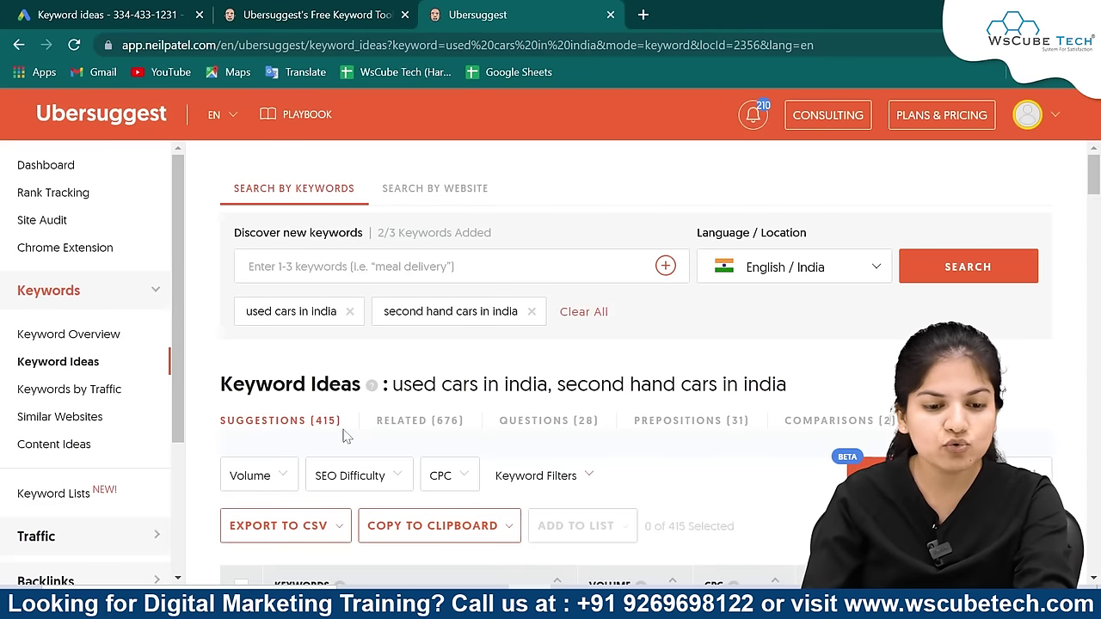
Step: Skim the keyword suggestions and set the keyword filter to include "india"
scroll(341, 435, down, 5)
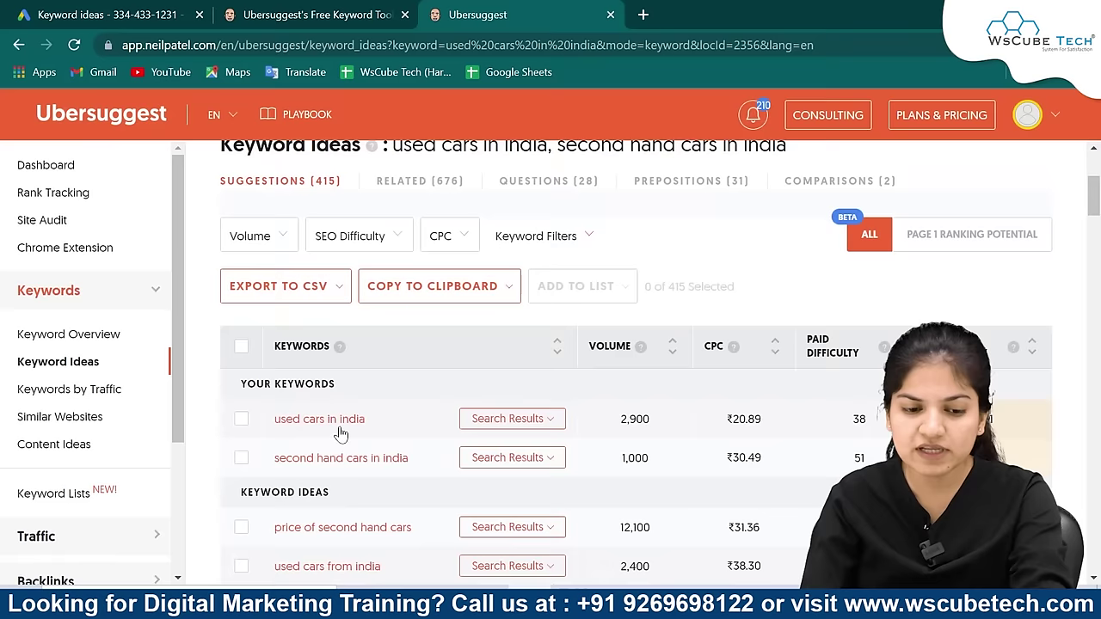
scroll(314, 456, down, 2)
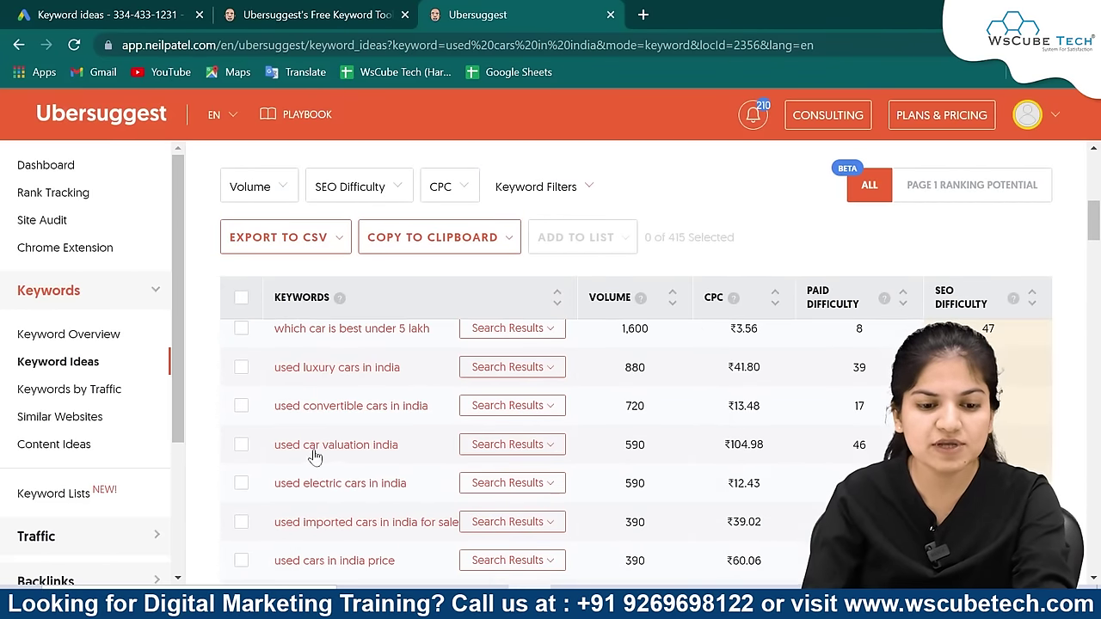
scroll(387, 464, up, 5)
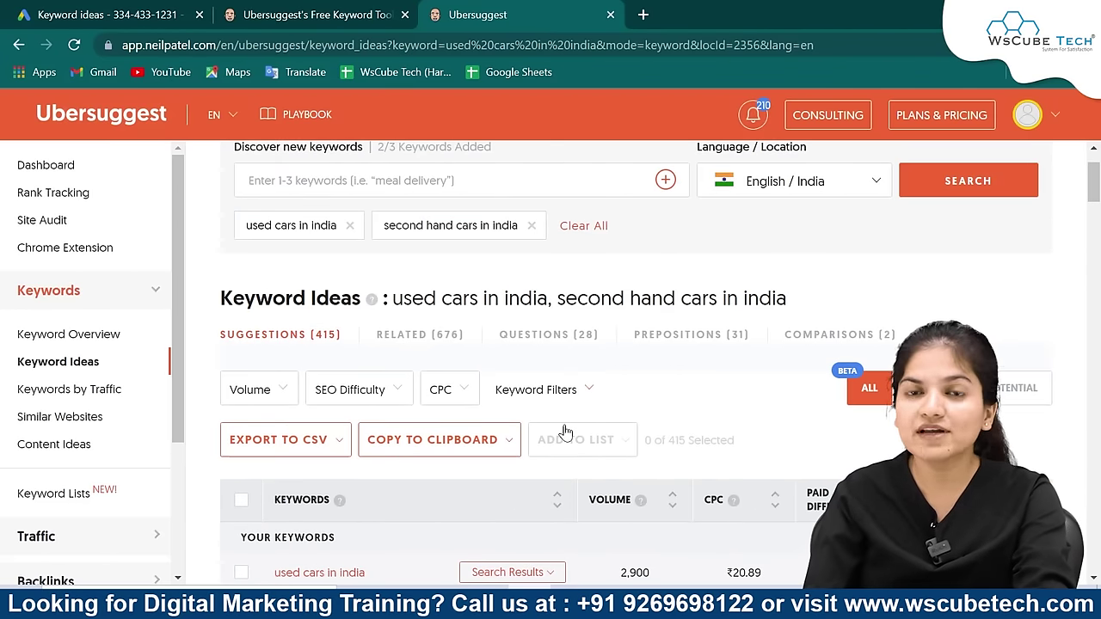
click(547, 392)
scroll(593, 435, down, 1)
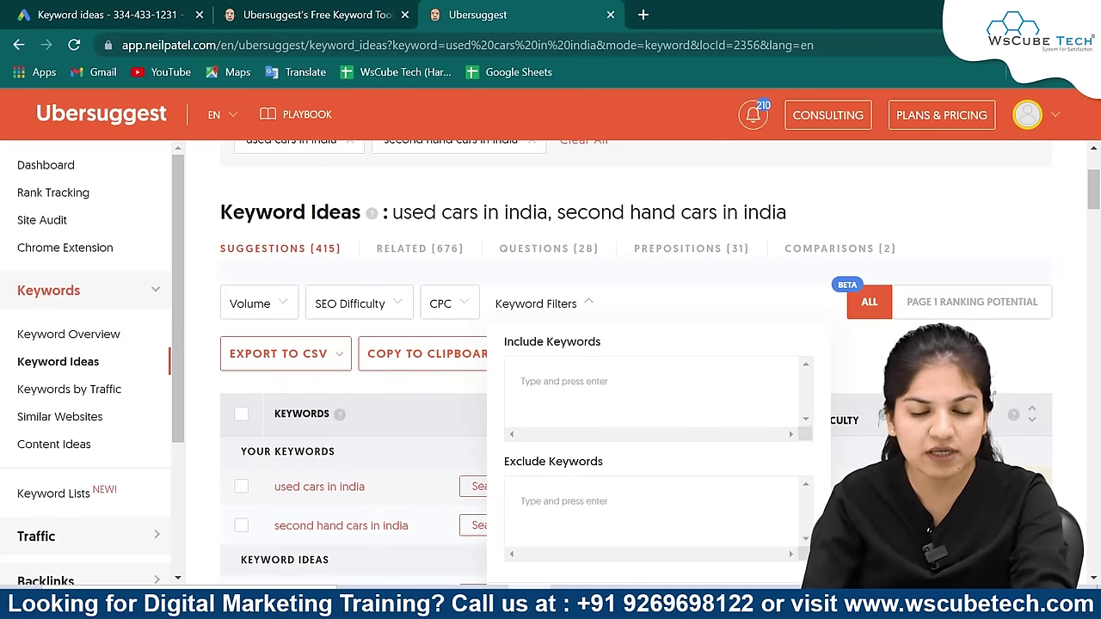
click(568, 381)
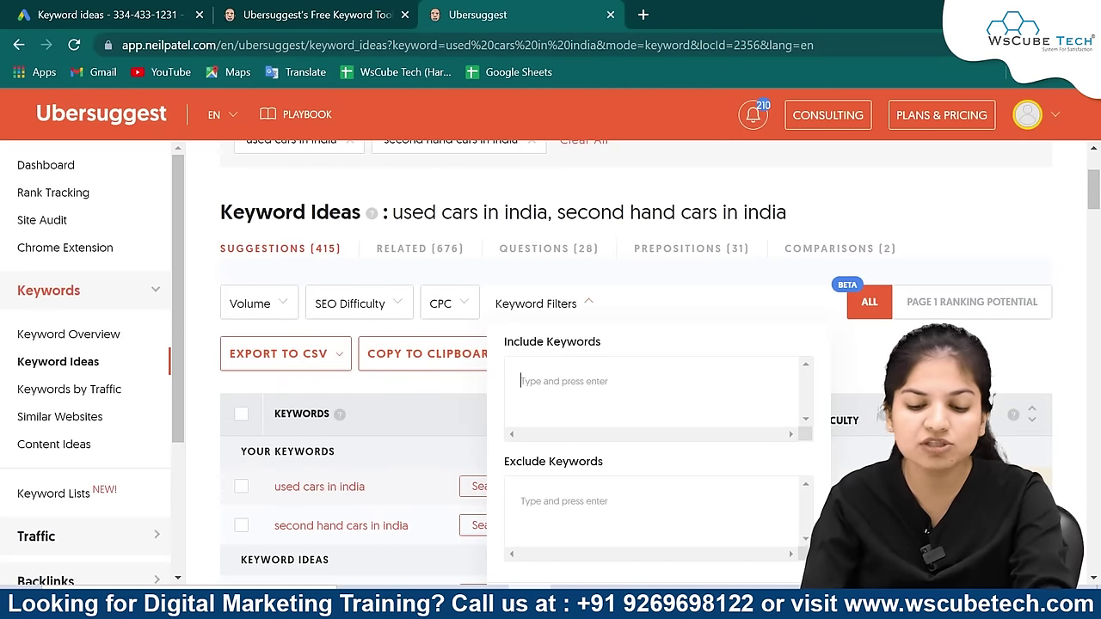
text(india)
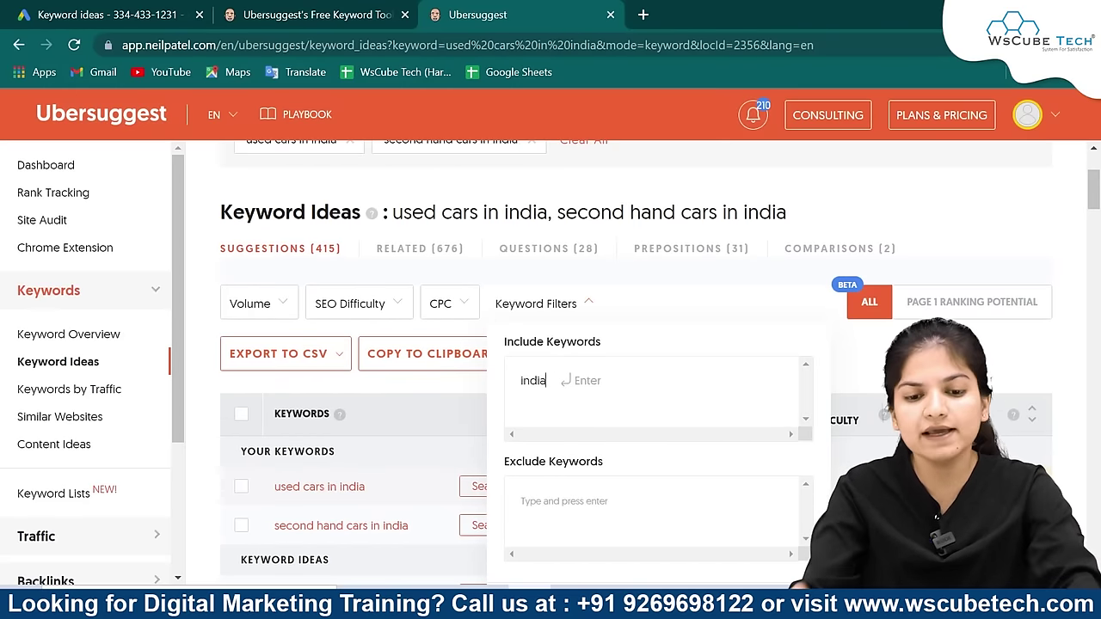
Step: Exclude "olx cars24" in the keyword filters, apply them and check the filtered suggestions
scroll(592, 387, down, 1)
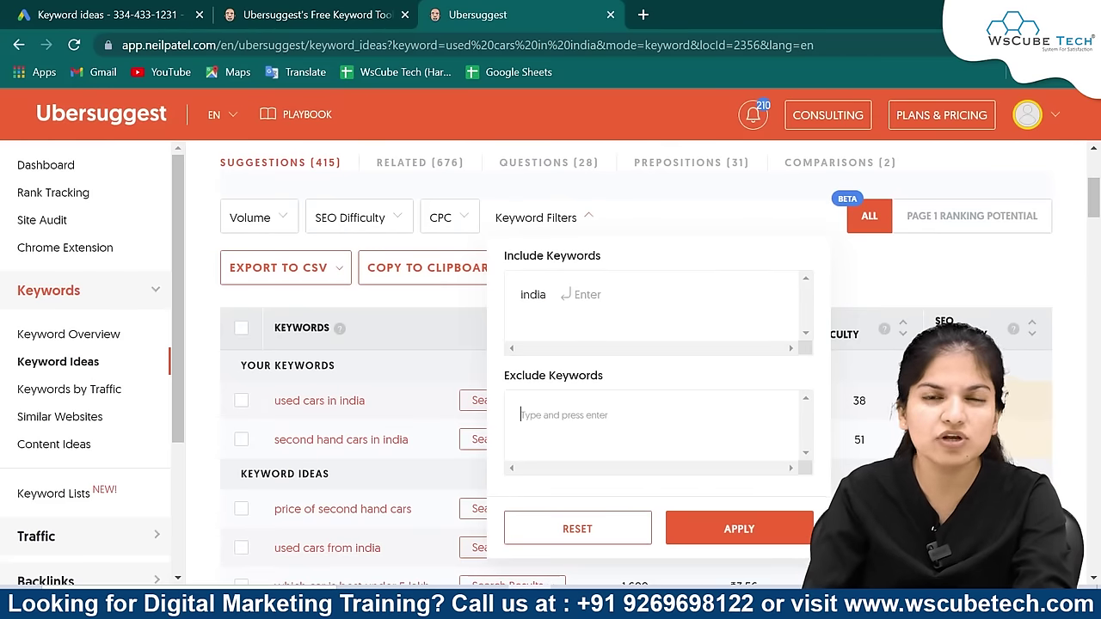
text(olx)
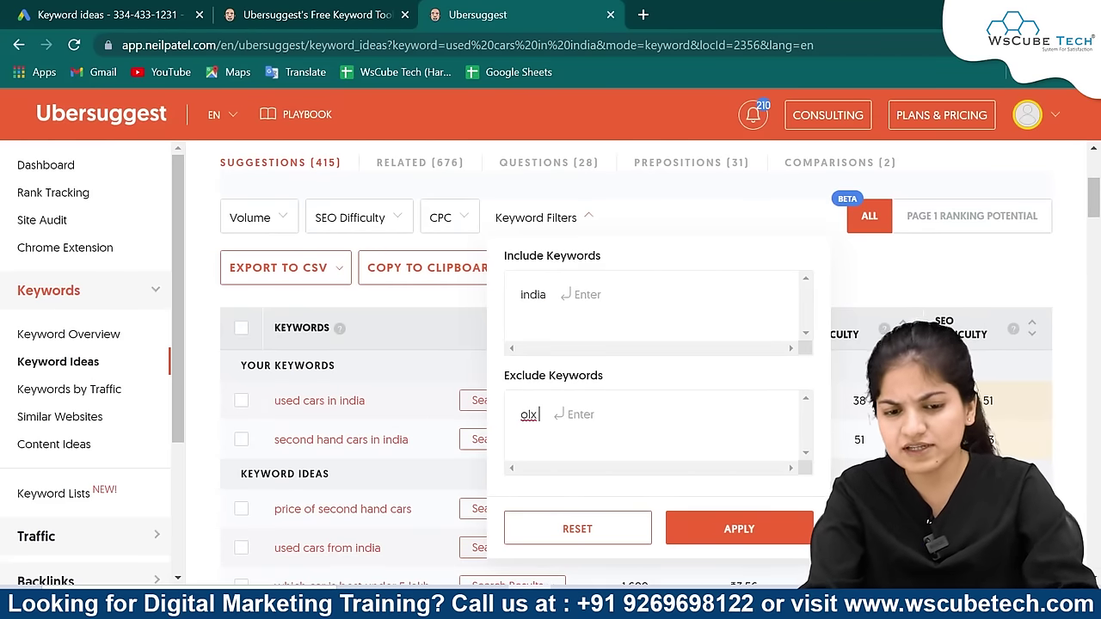
text( c)
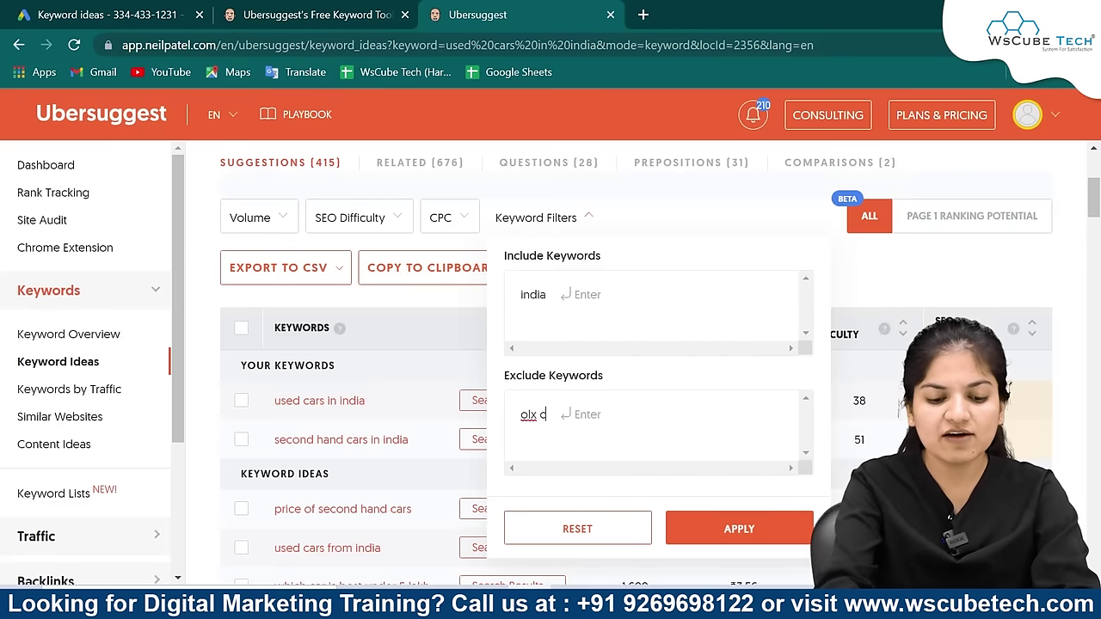
text(ars24)
click(786, 540)
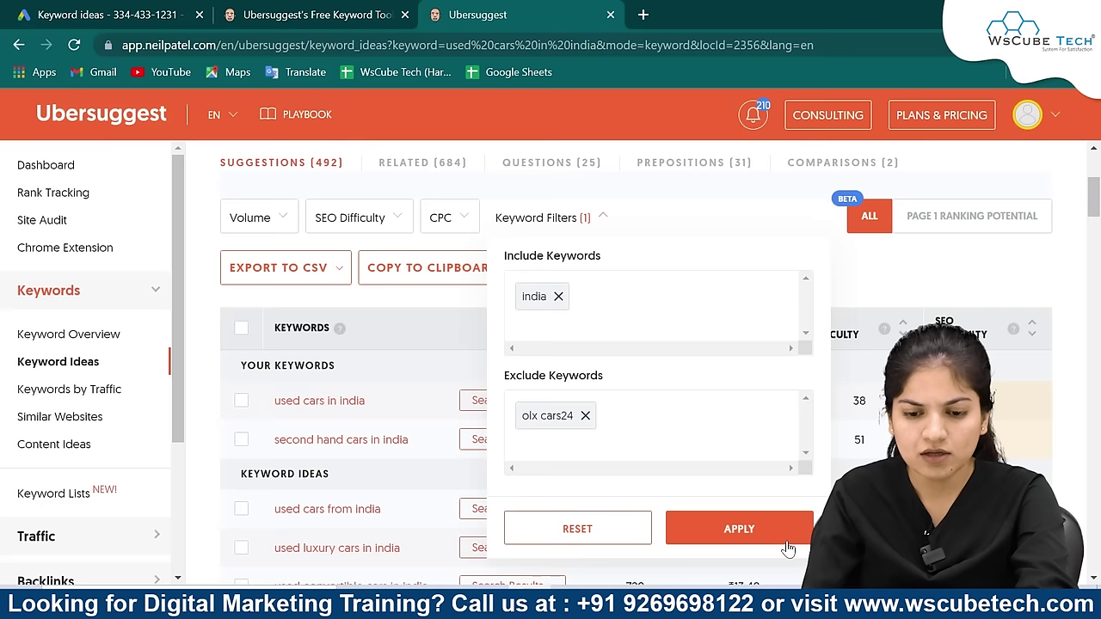
click(778, 534)
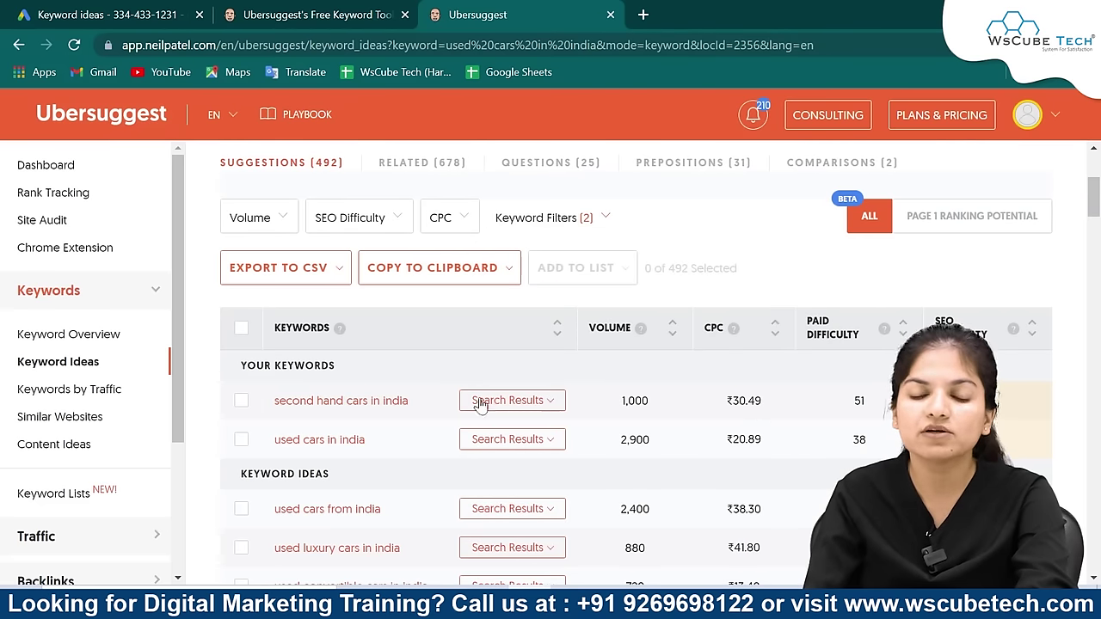
scroll(821, 451, down, 1)
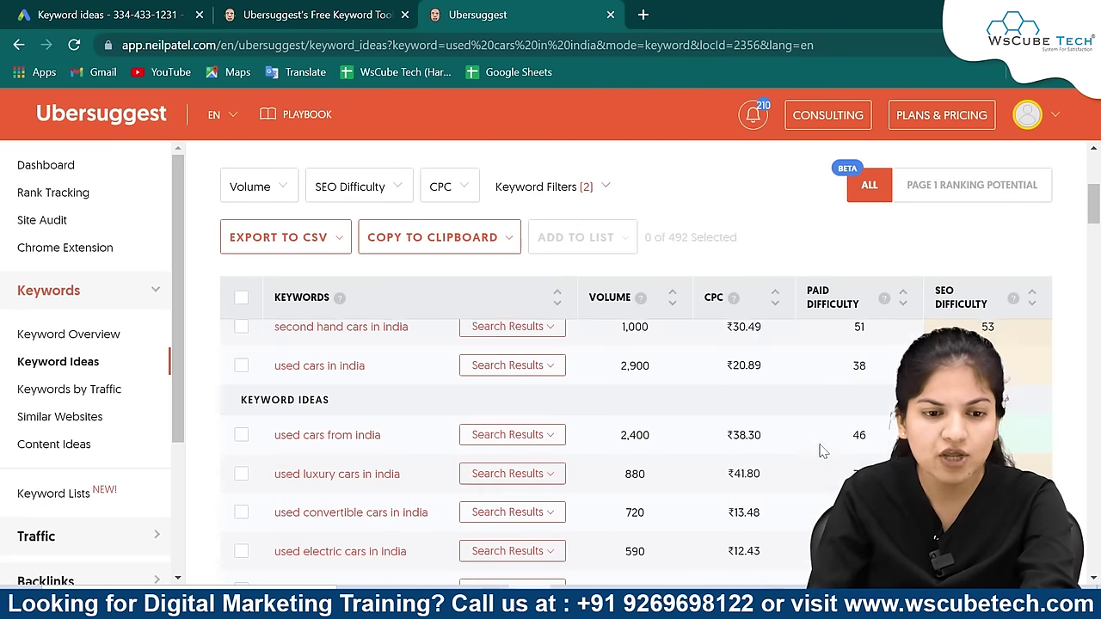
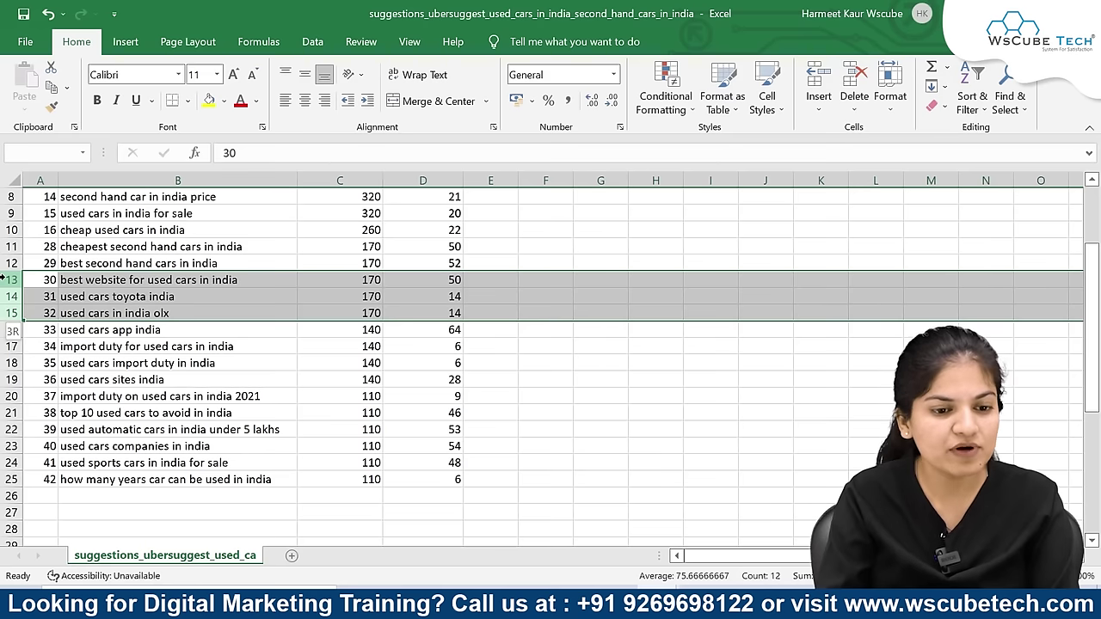
Step: In the exported Ubersuggest workbook, delete rows 13 to 25, from "best website for used cars in india" to the last keyword
drag(10, 325, 10, 482)
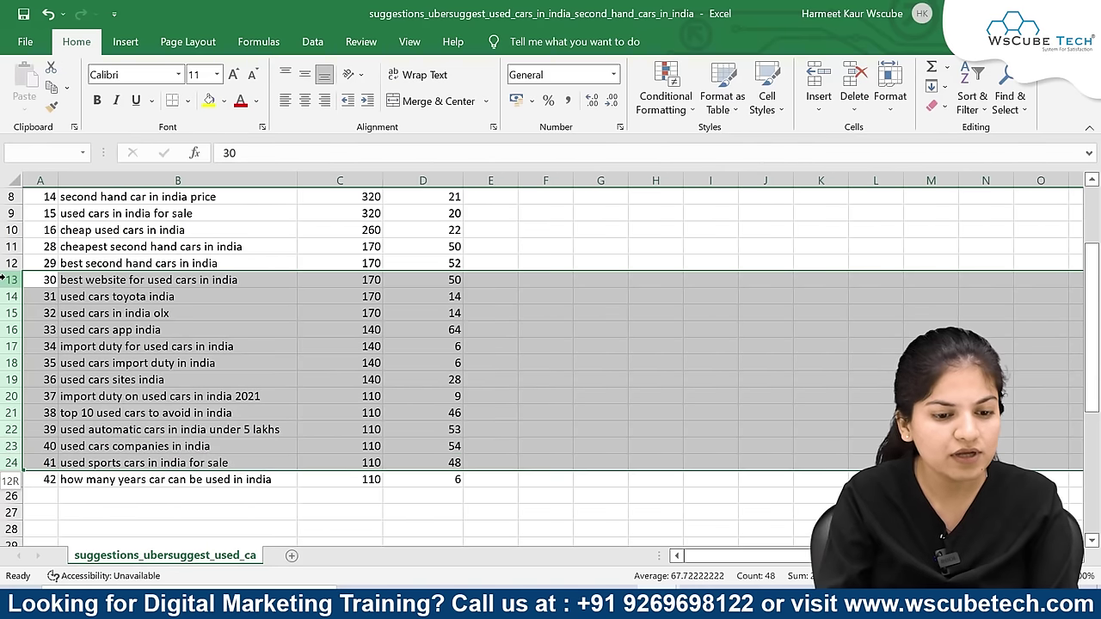
right_click(8, 329)
click(39, 210)
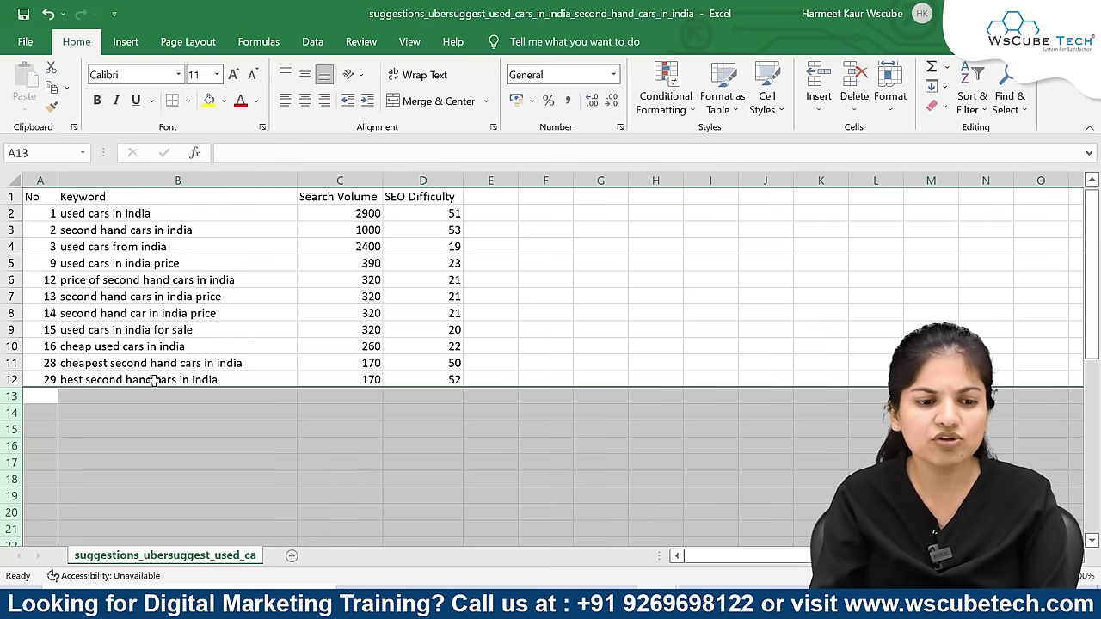
Step: Copy the remaining keywords with their search volume and SEO difficulty, range B2:D12
click(123, 330)
click(117, 214)
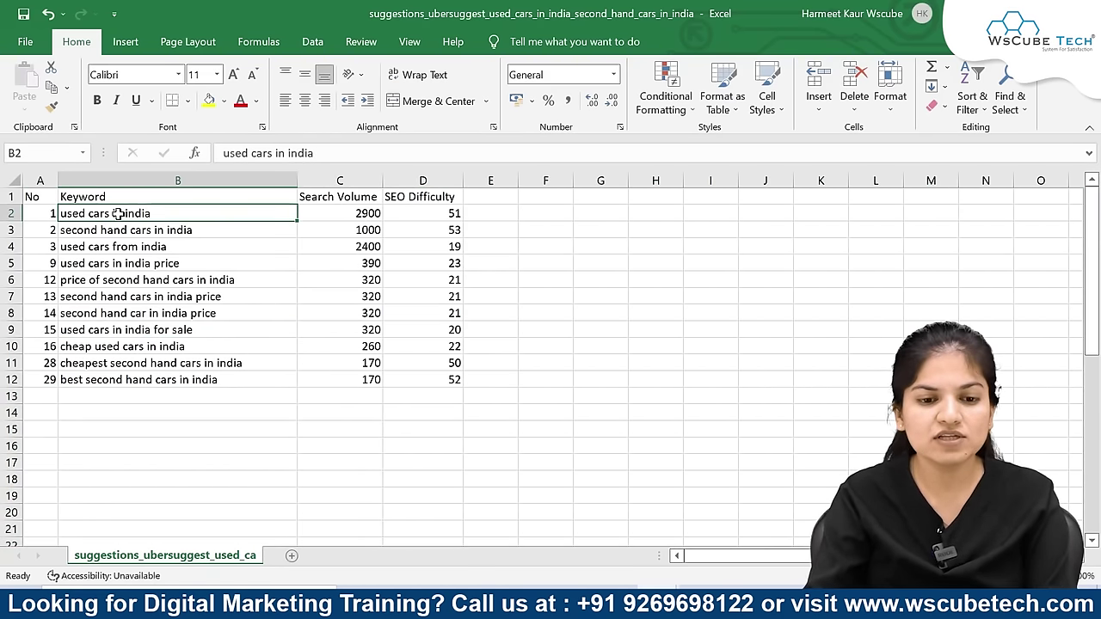
key(shift+Right)
key(shift+Right)
key(shift+Down)
key(shift+Down)
key(shift+Down)
key(shift+Down)
key(shift+Down)
key(shift+Down)
key(shift+Down)
key(shift+Down)
key(shift+Down)
key(shift+Down)
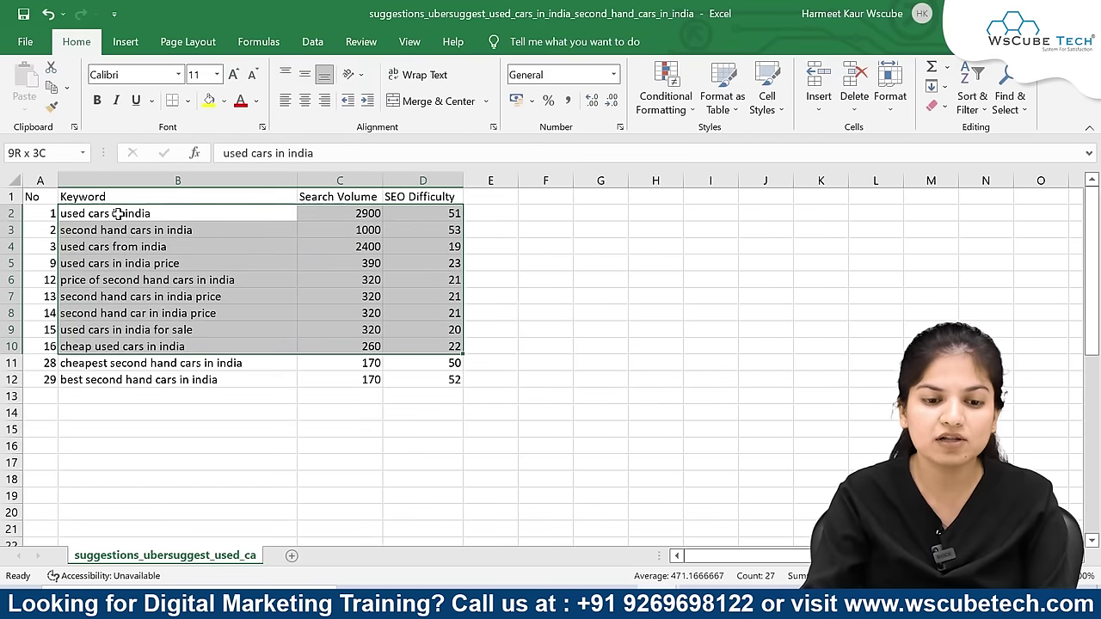
key(ctrl+c)
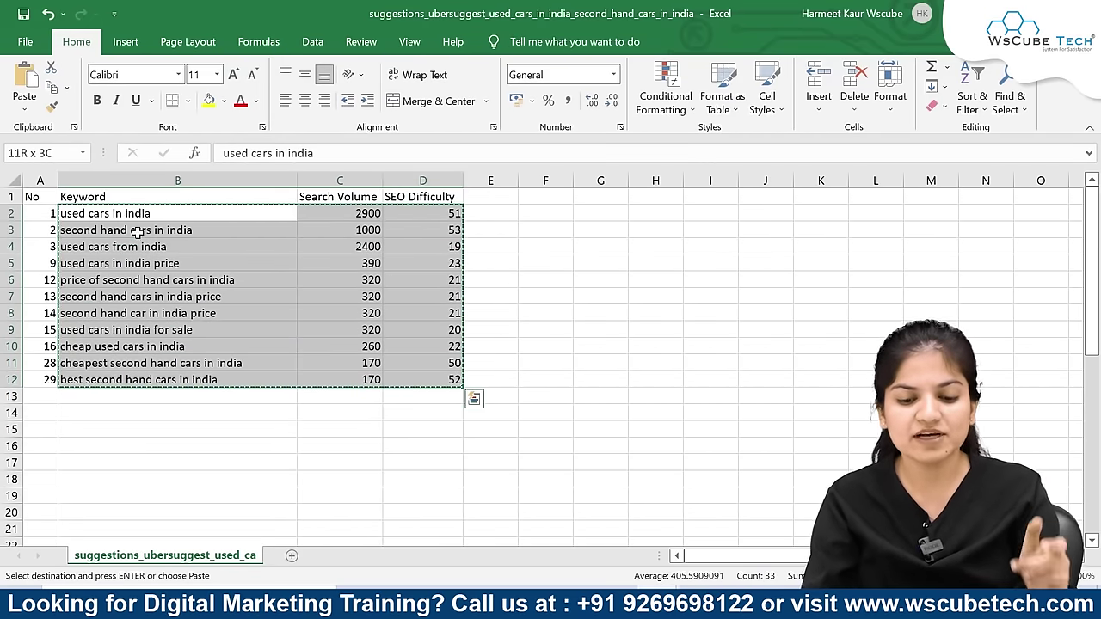
Step: Switch to Book1, paste the copied Ubersuggest keywords below the existing list starting at A25 and check the added rows
mouse_move(608, 554)
click(473, 494)
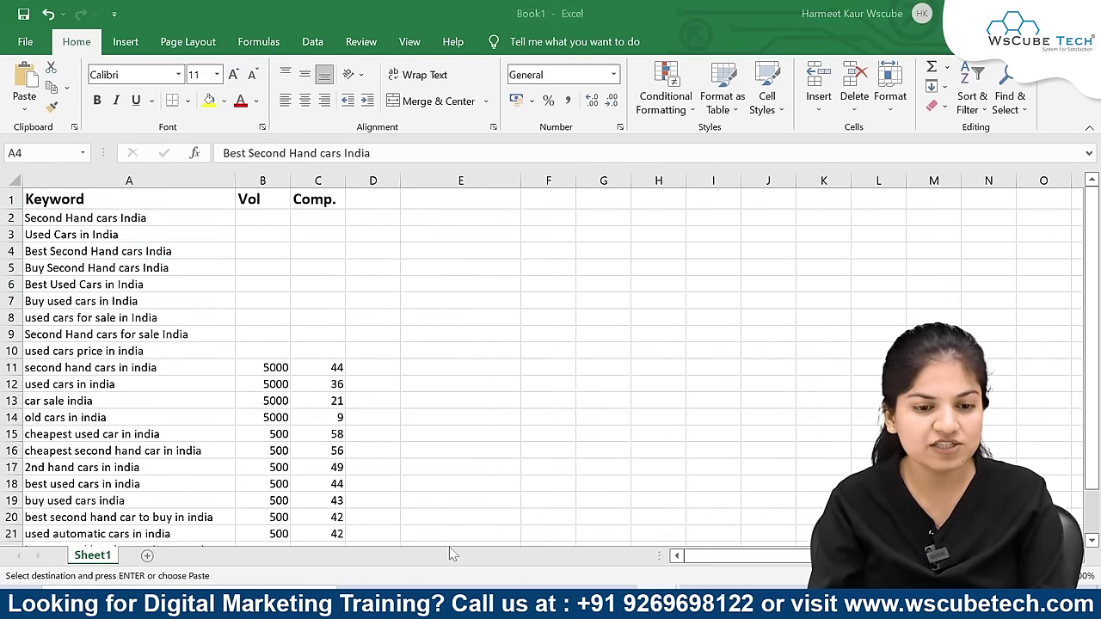
scroll(126, 464, down, 4)
click(109, 395)
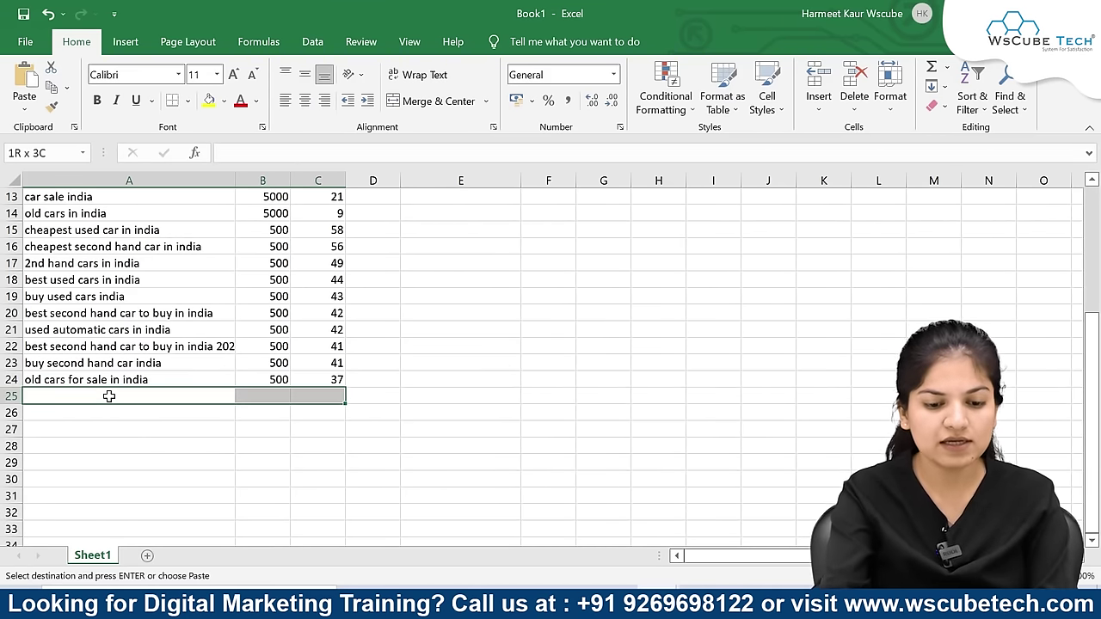
key(ctrl+v)
click(504, 383)
scroll(504, 382, down, 3)
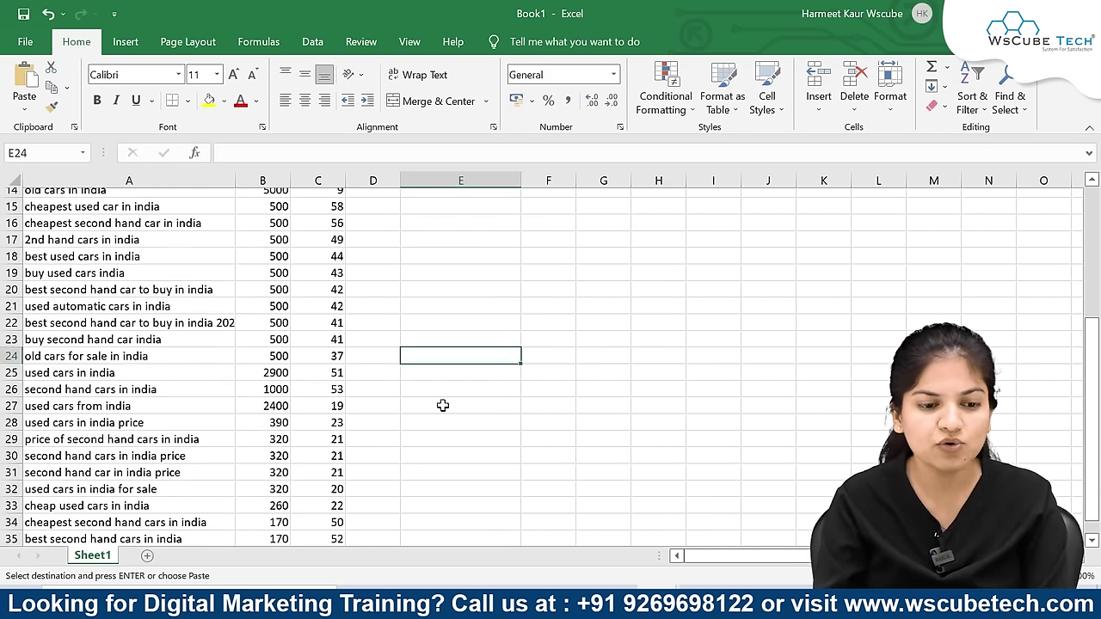
Step: Copy the keyword "Second Hand cars India" from cell A2
scroll(436, 407, up, 6)
scroll(436, 406, up, 1)
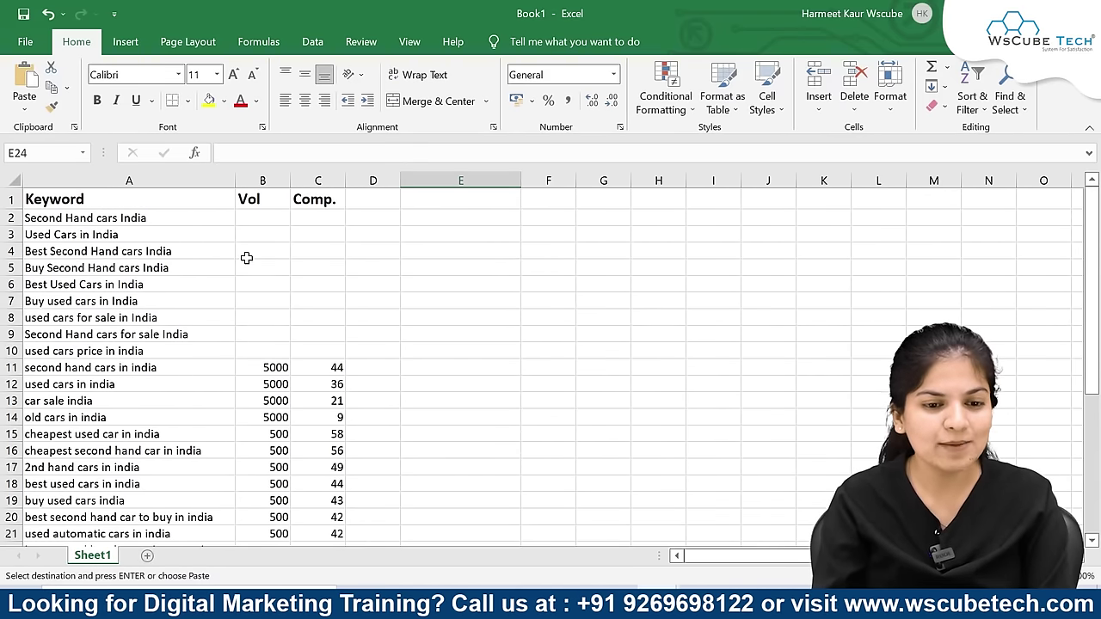
click(99, 217)
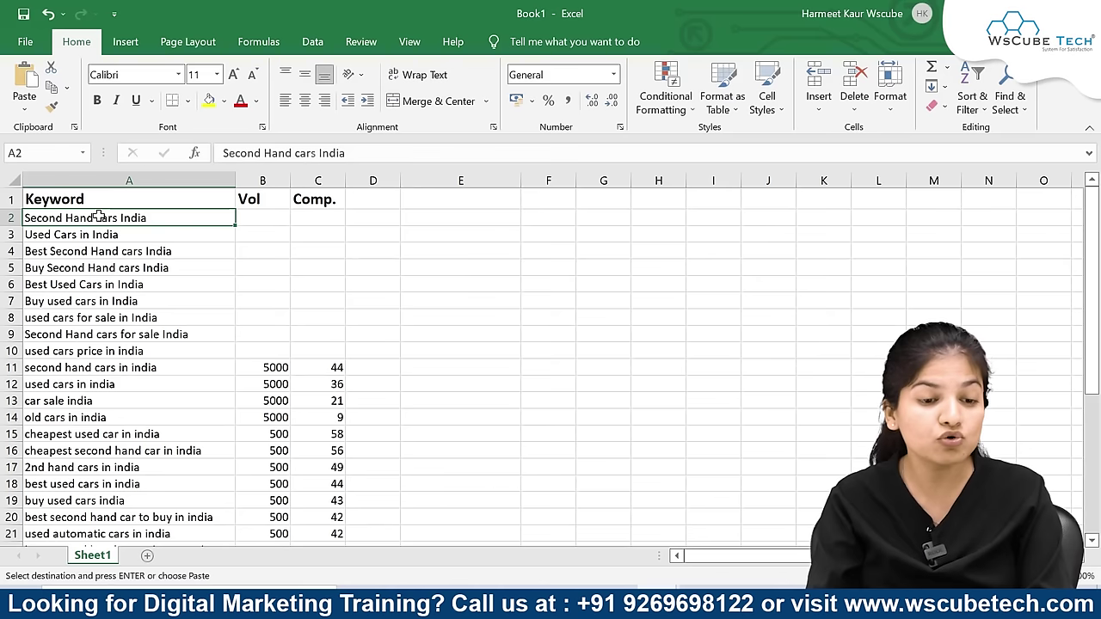
double_click(206, 220)
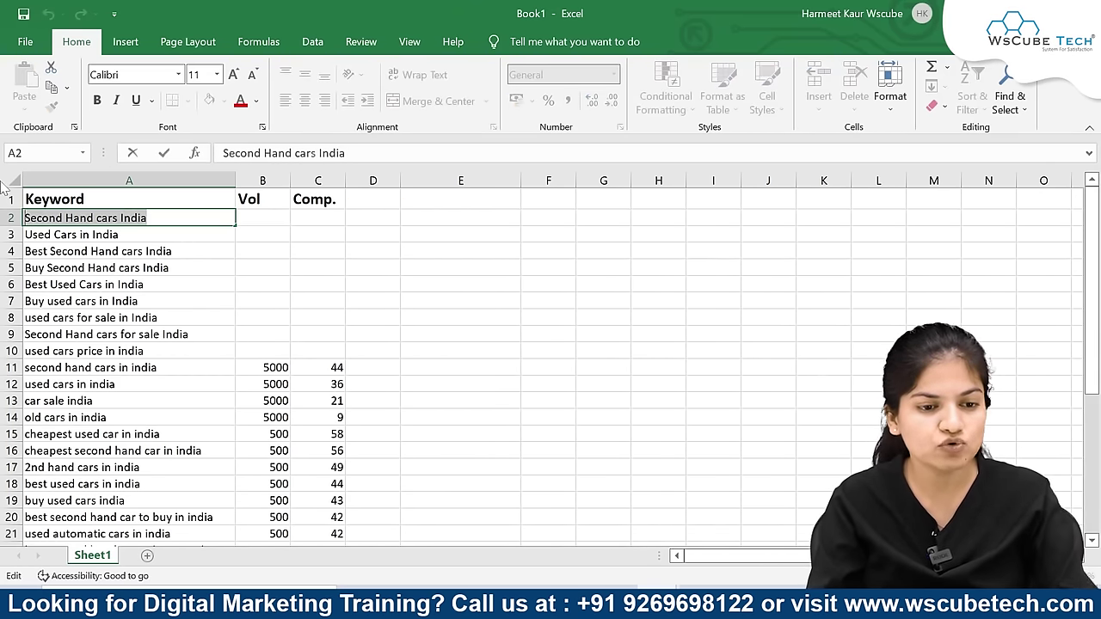
Step: Switch to Ubersuggest and search "Second Hand cars India" in Keyword Overview for English / India
key(alt+Tab)
key(ctrl+v)
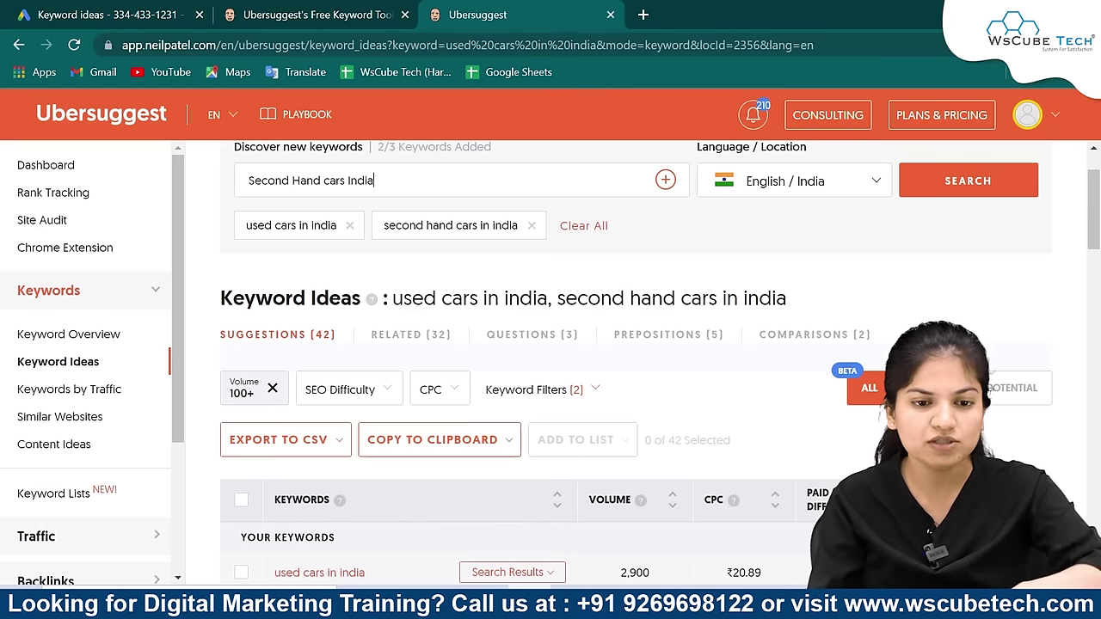
click(532, 225)
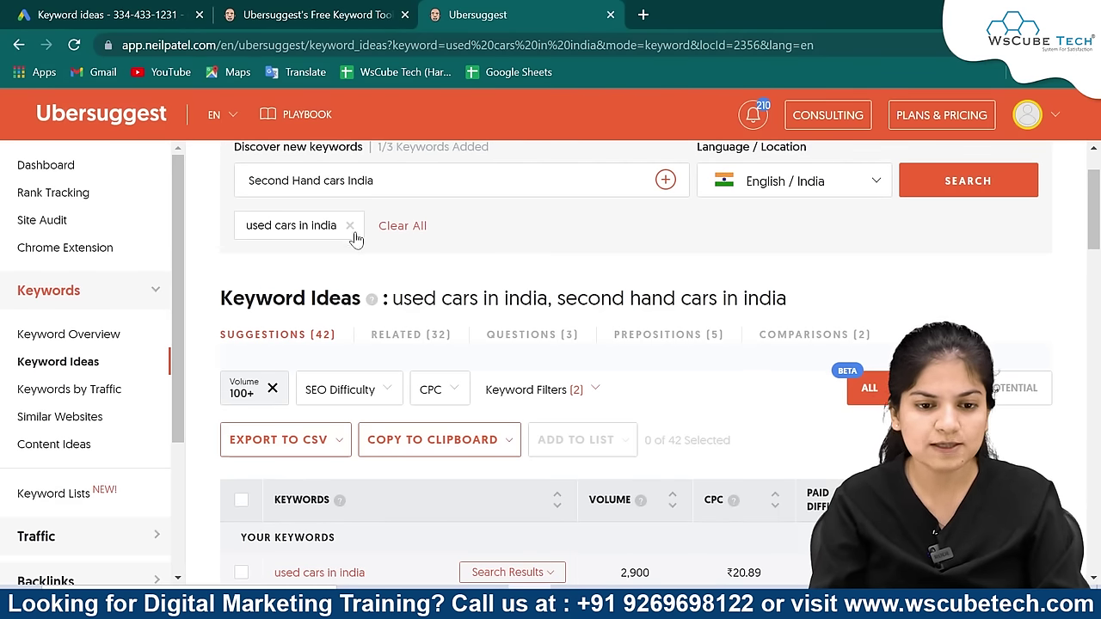
click(349, 225)
click(92, 335)
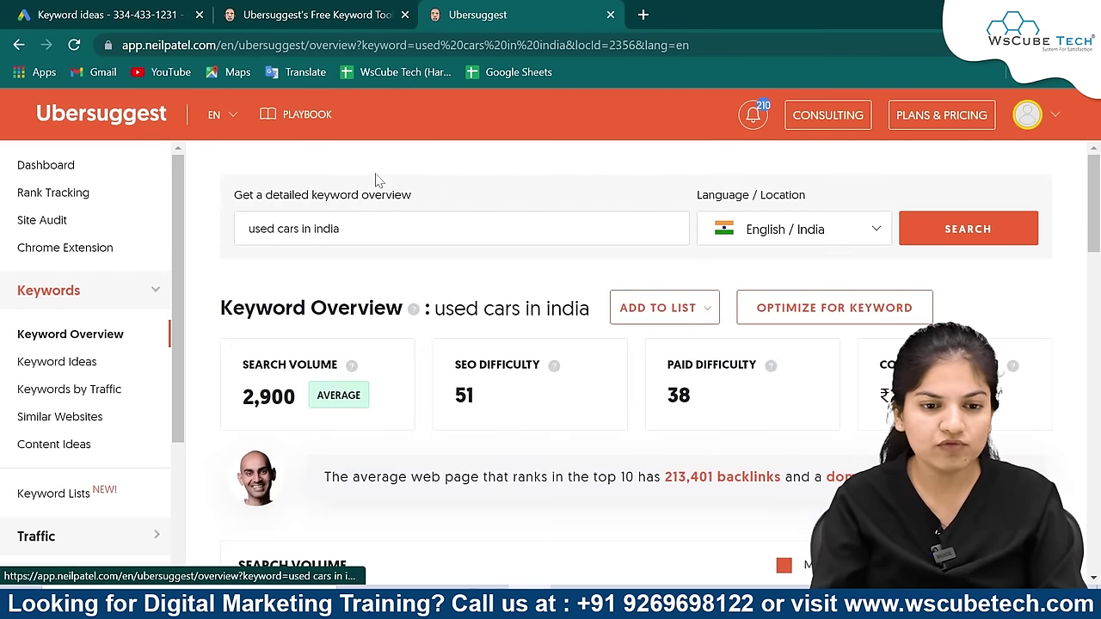
triple_click(327, 229)
key(ctrl+v)
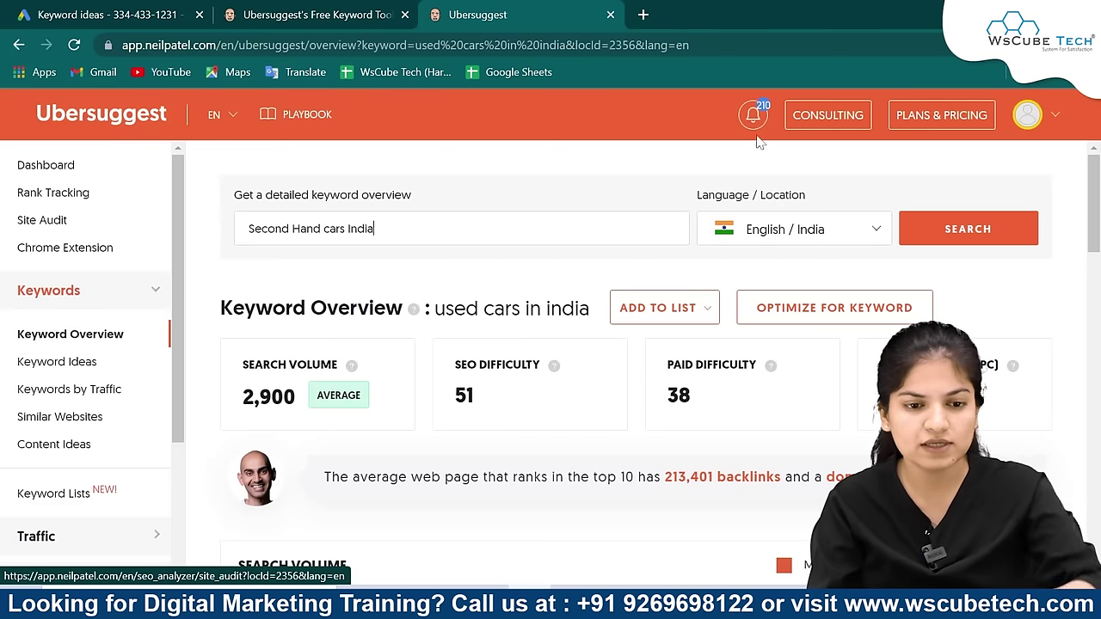
click(942, 228)
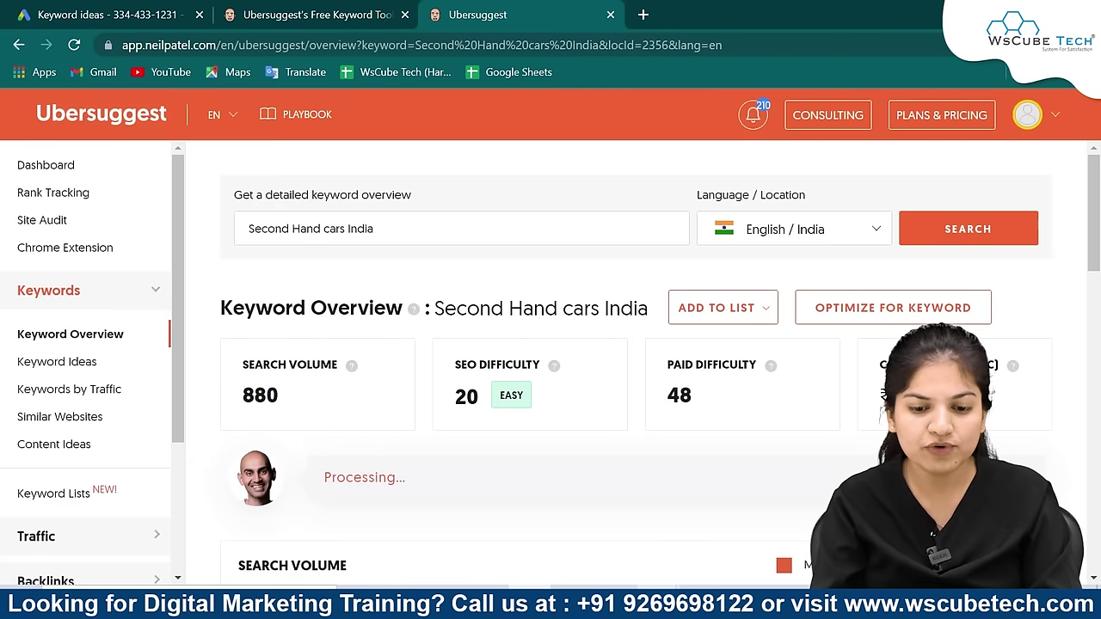
Step: Close the Keyword Stats and Ubersuggest suggestions workbooks and return to Book1 in Excel
mouse_move(657, 607)
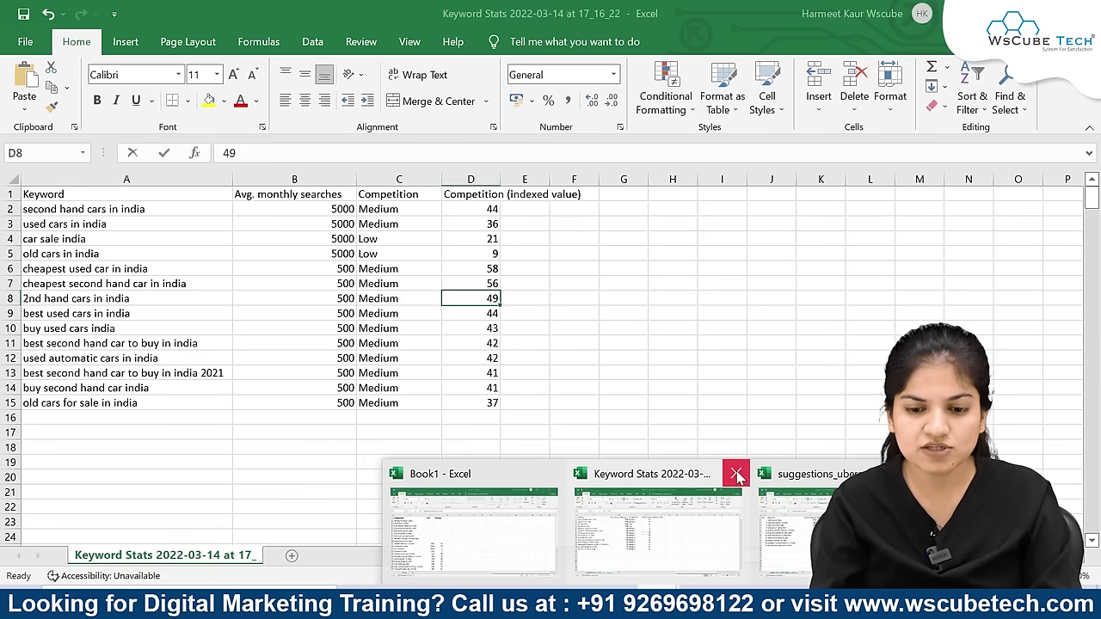
click(736, 474)
click(548, 341)
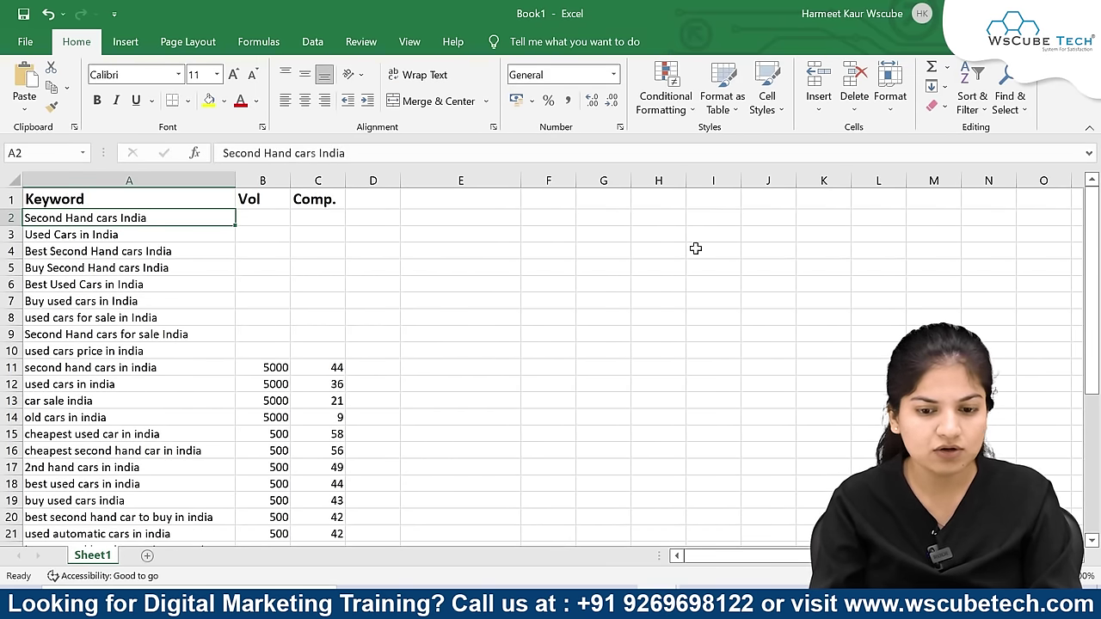
mouse_move(693, 585)
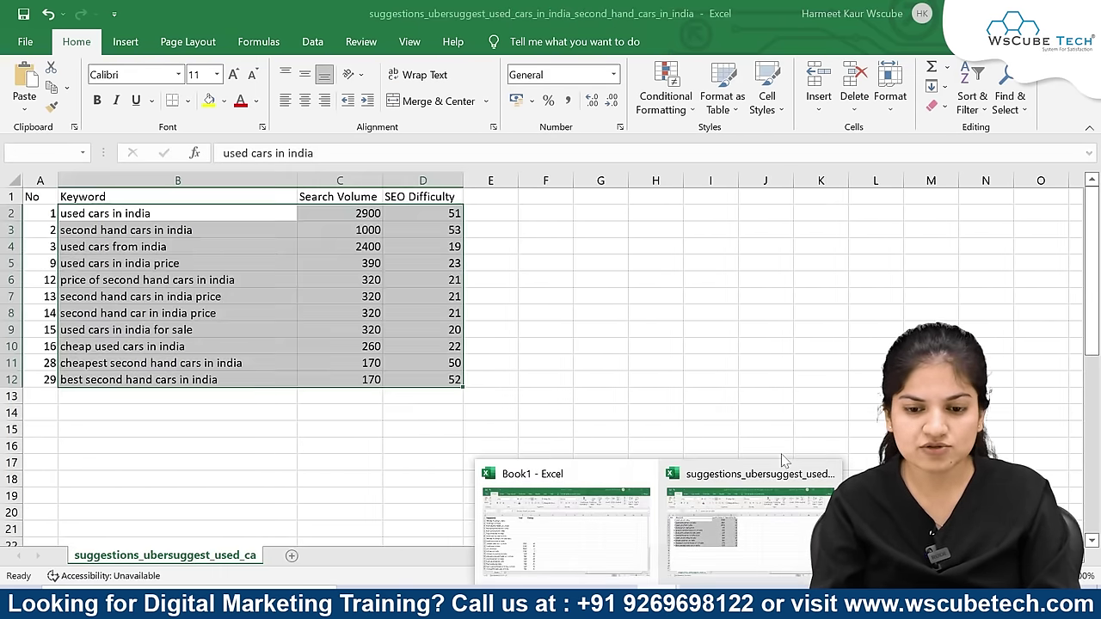
click(785, 462)
click(549, 326)
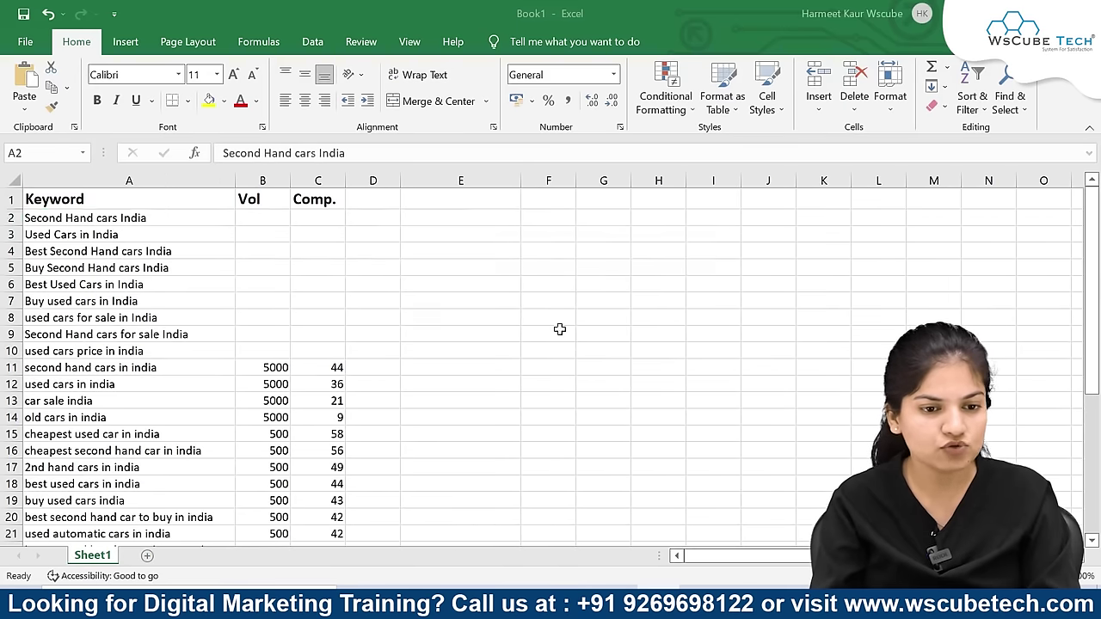
Step: Enter volume 880 in B2 and competition 20 in C2 for "Second Hand cars India", taken from the Ubersuggest overview
click(262, 219)
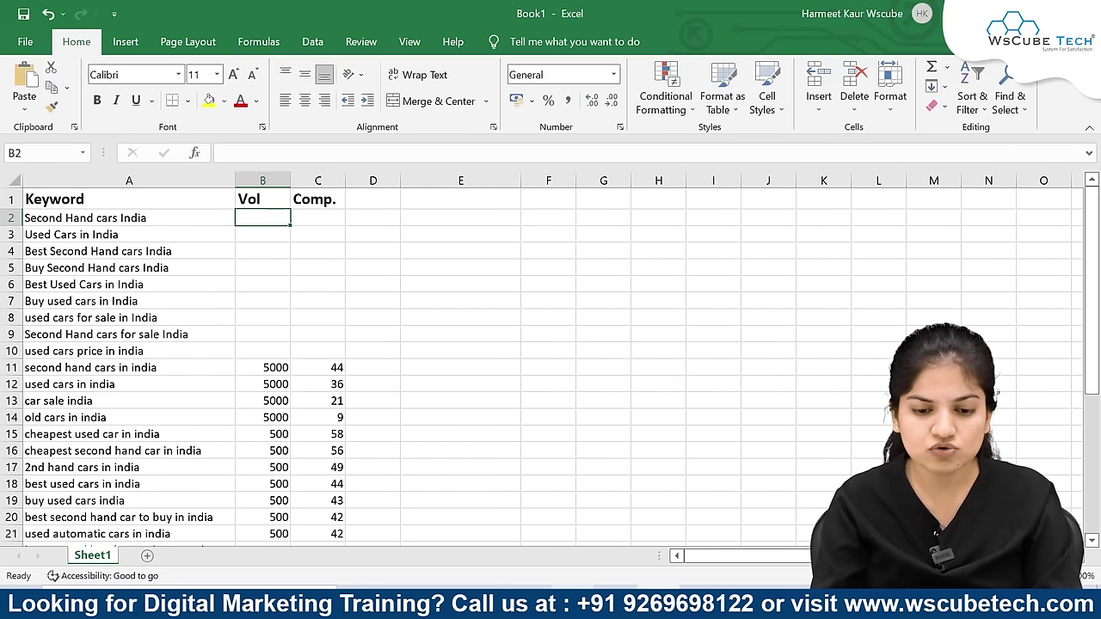
click(529, 587)
key(alt+Tab)
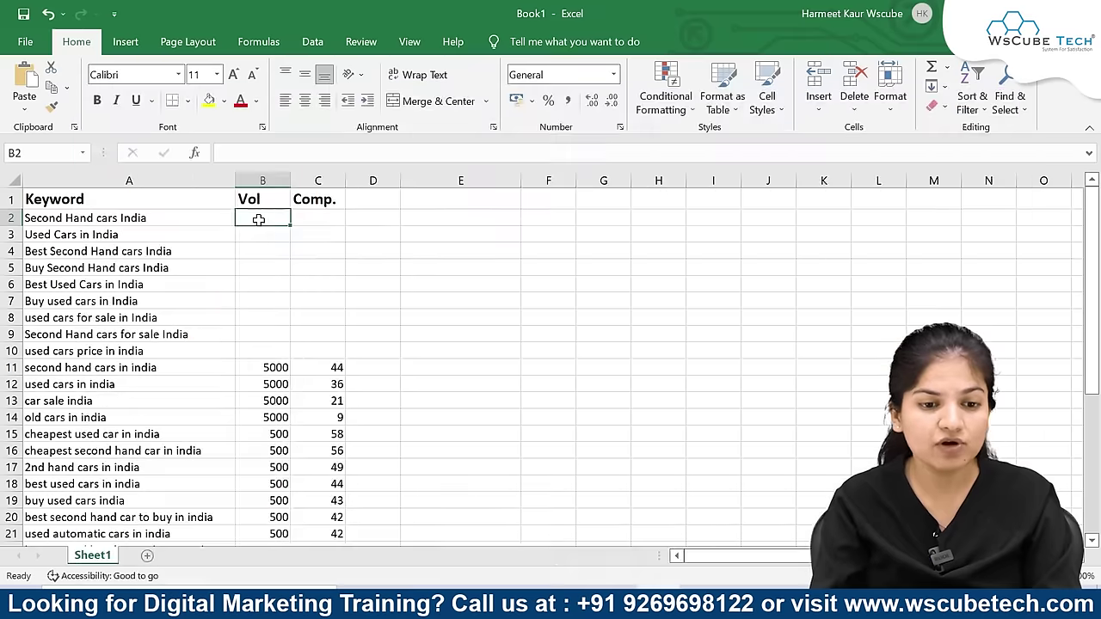
text(880)
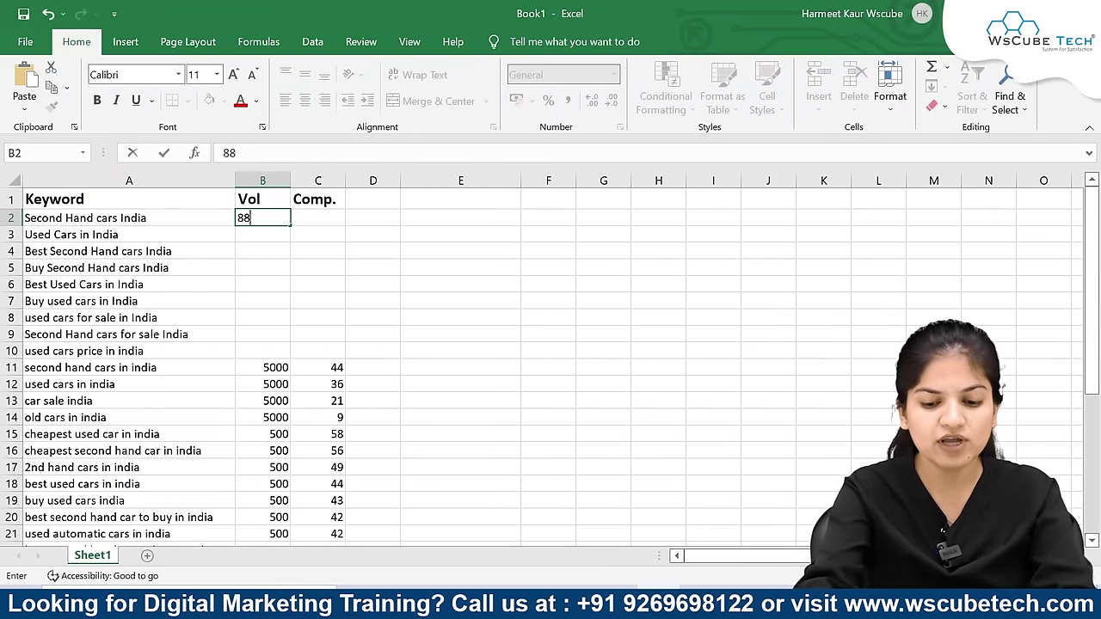
click(310, 218)
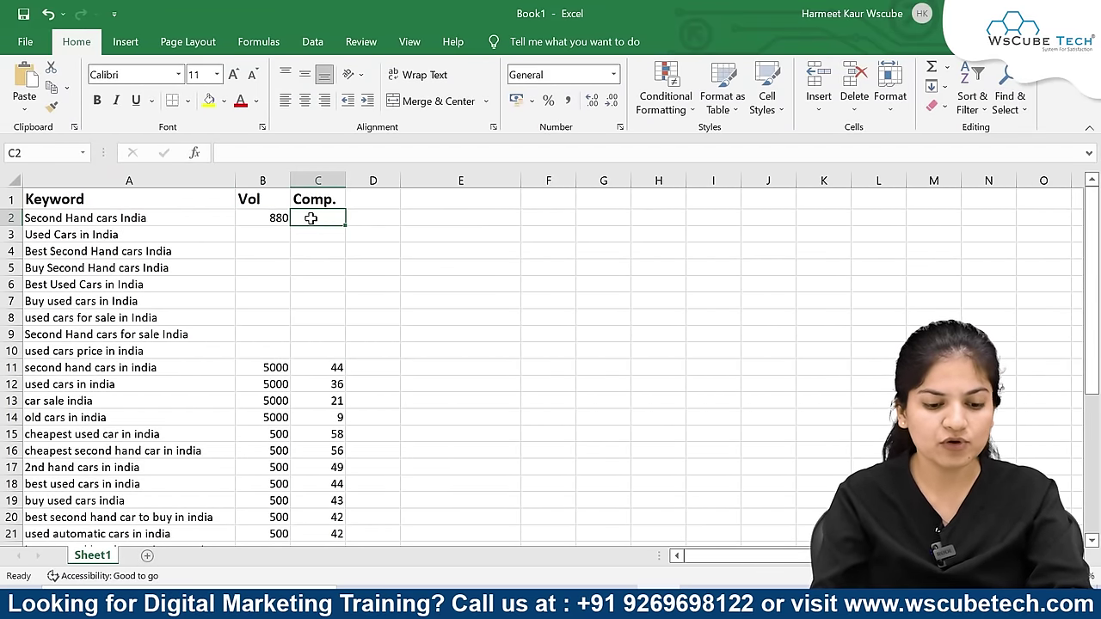
text(20)
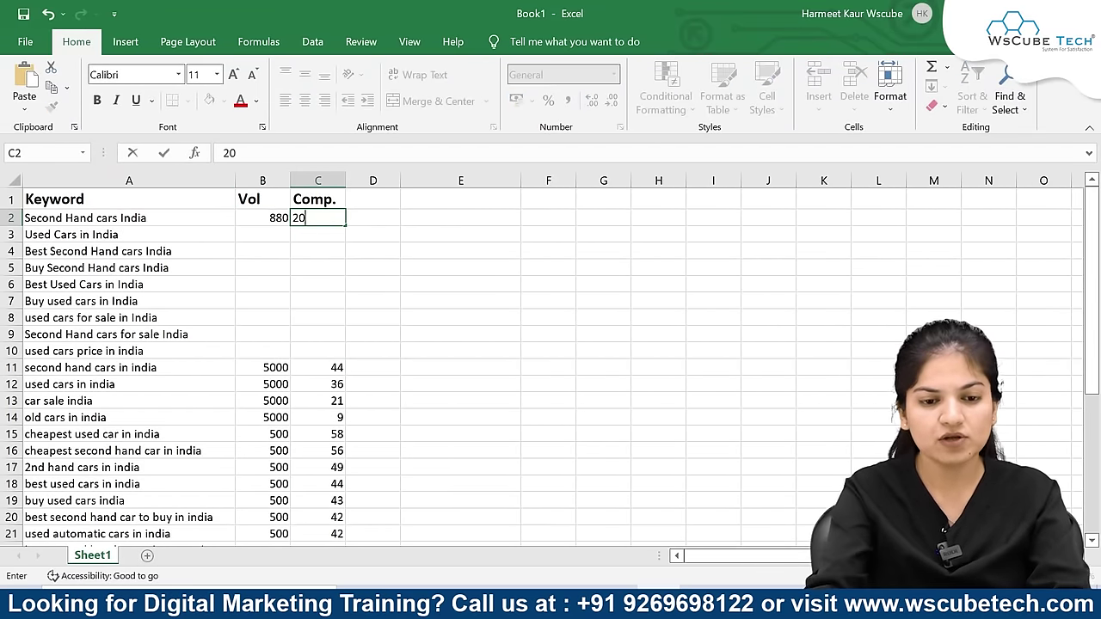
Step: Look up "Used Cars in India" in Ubersuggest's Keyword Overview and enter its volume 2900 and competition 51 in row 3 of Book1
double_click(147, 236)
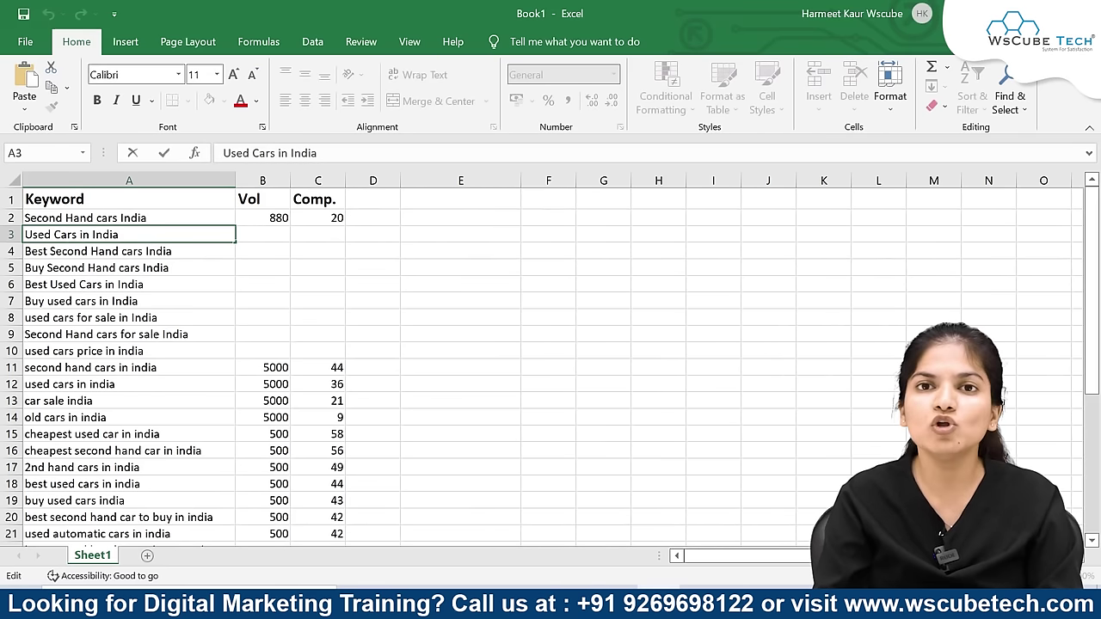
key(shift+Home)
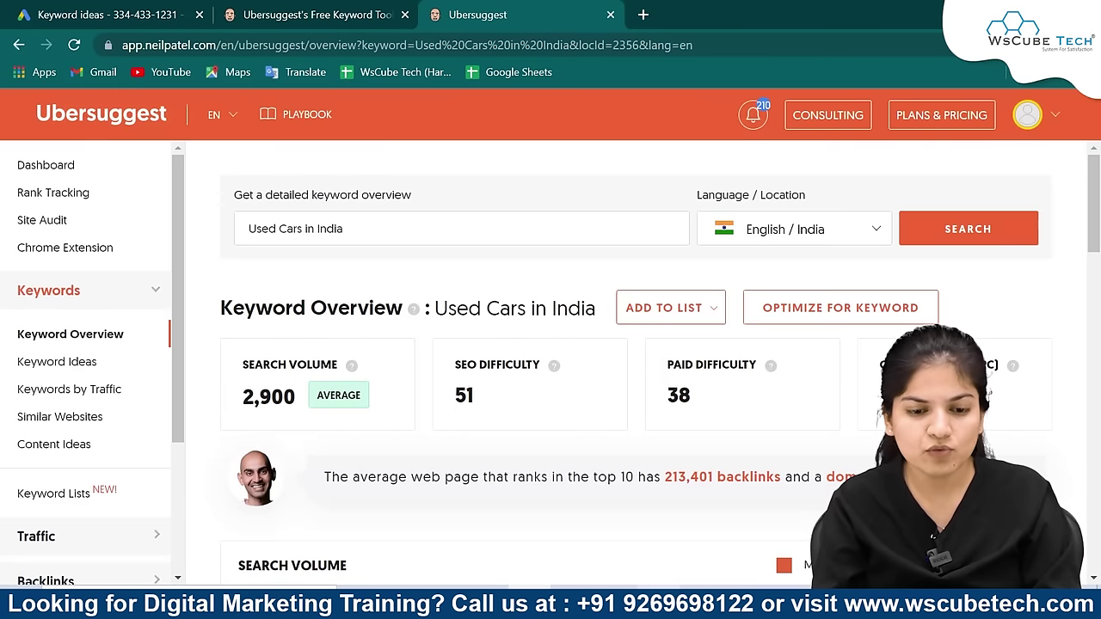
click(636, 584)
click(271, 235)
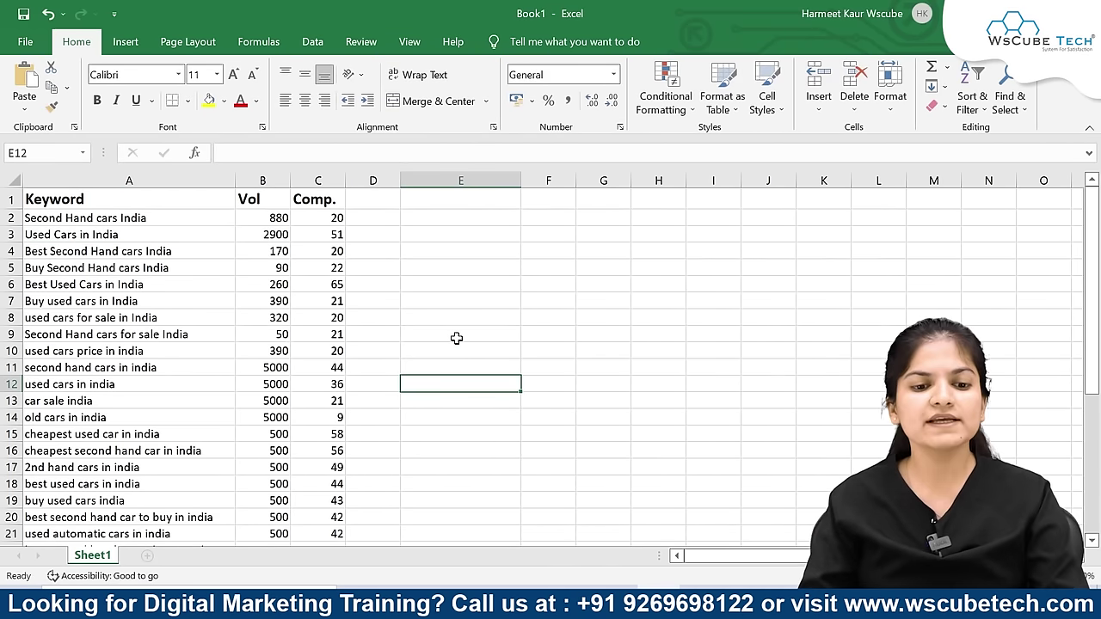
Step: Review the volumes and competition values throughout Book1 and the Ubersuggest overview of "used cars price in india"
click(455, 338)
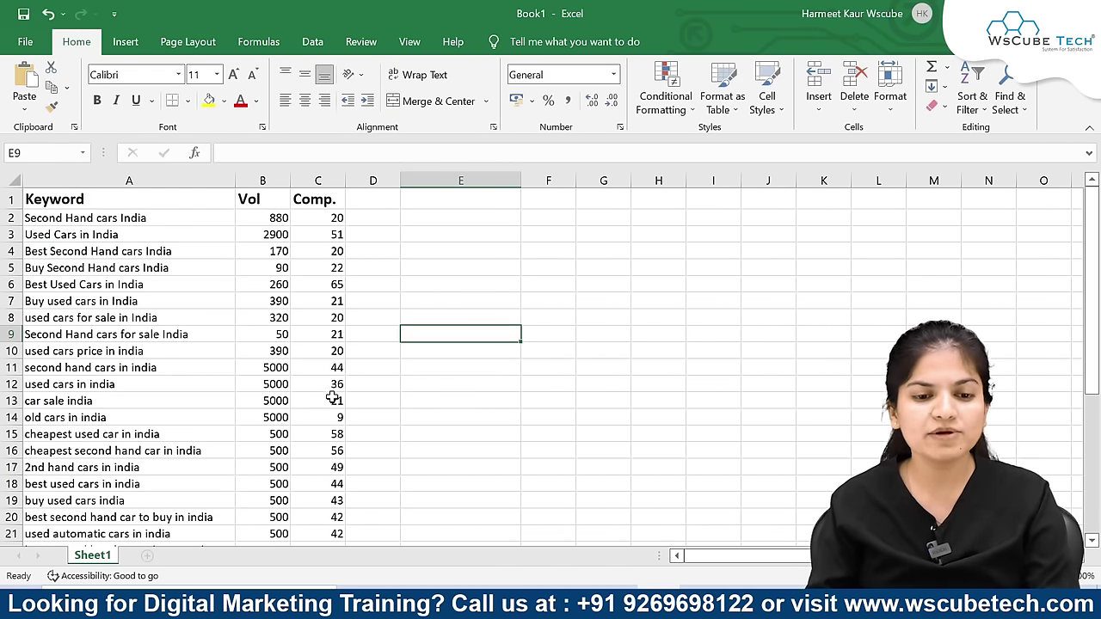
click(267, 216)
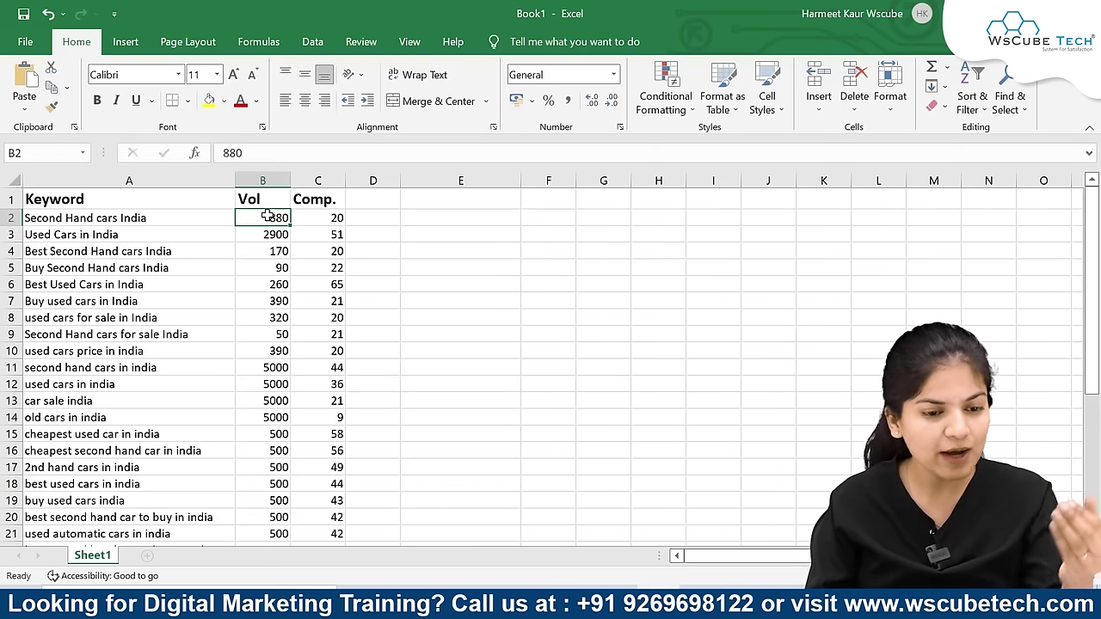
scroll(157, 285, down, 5)
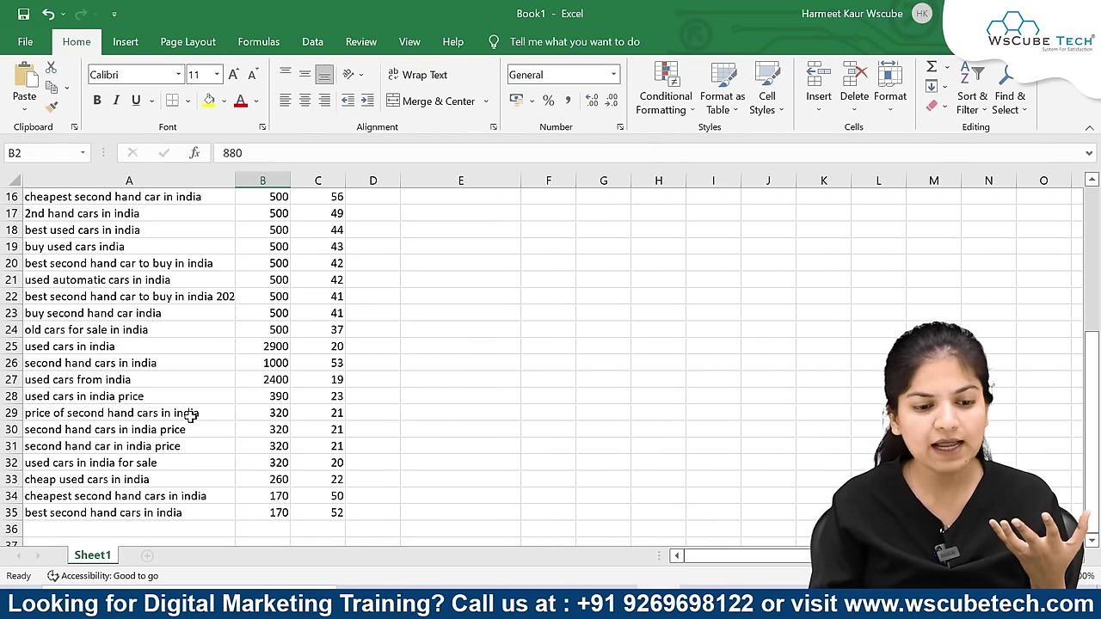
click(529, 603)
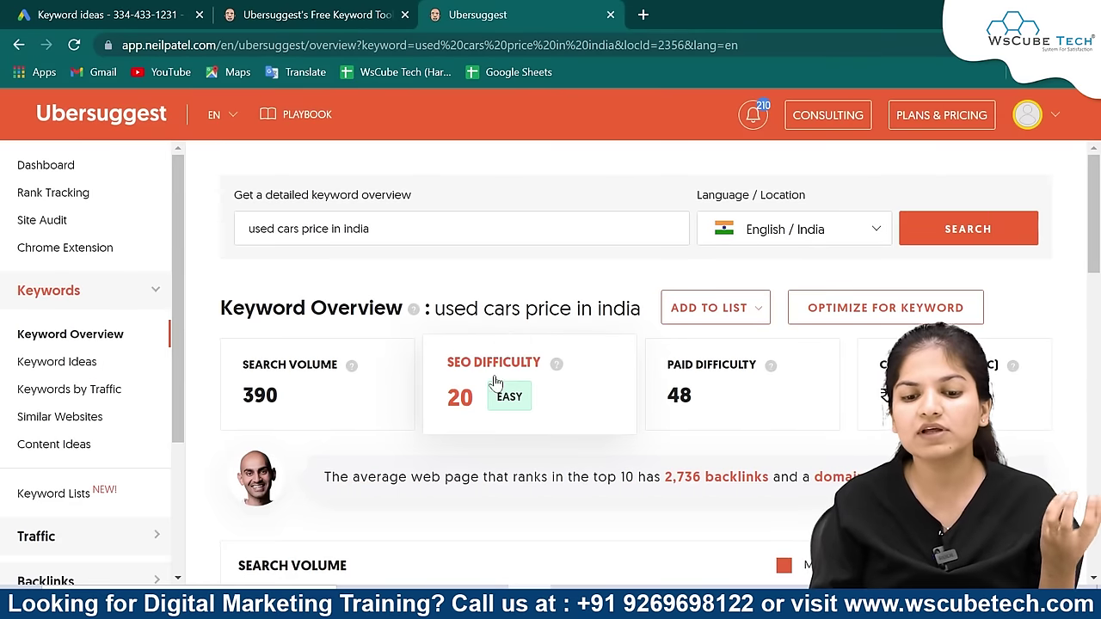
scroll(519, 364, down, 3)
scroll(518, 364, down, 6)
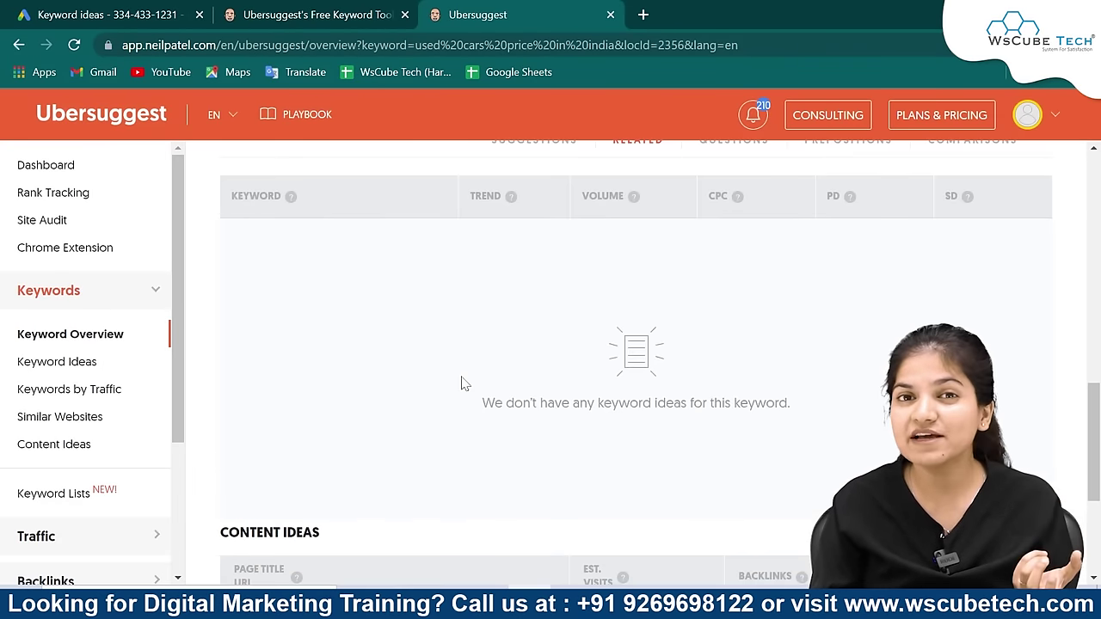
click(658, 604)
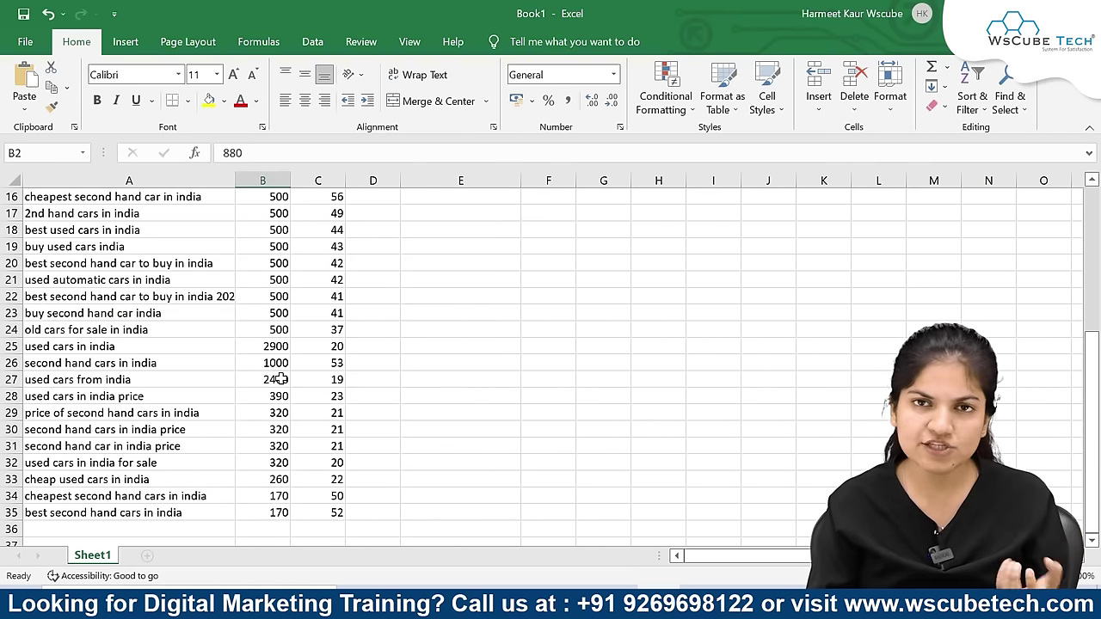
scroll(280, 379, up, 5)
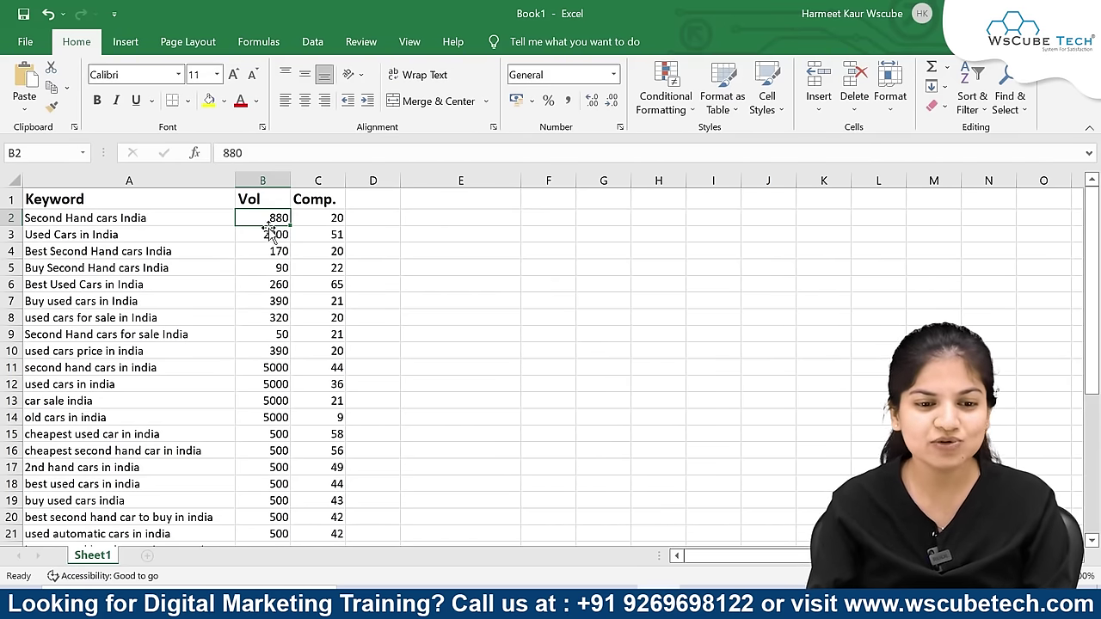
Step: Sort the keyword table by the Vol column from largest to smallest, expanding the selection to the neighbouring columns
click(264, 181)
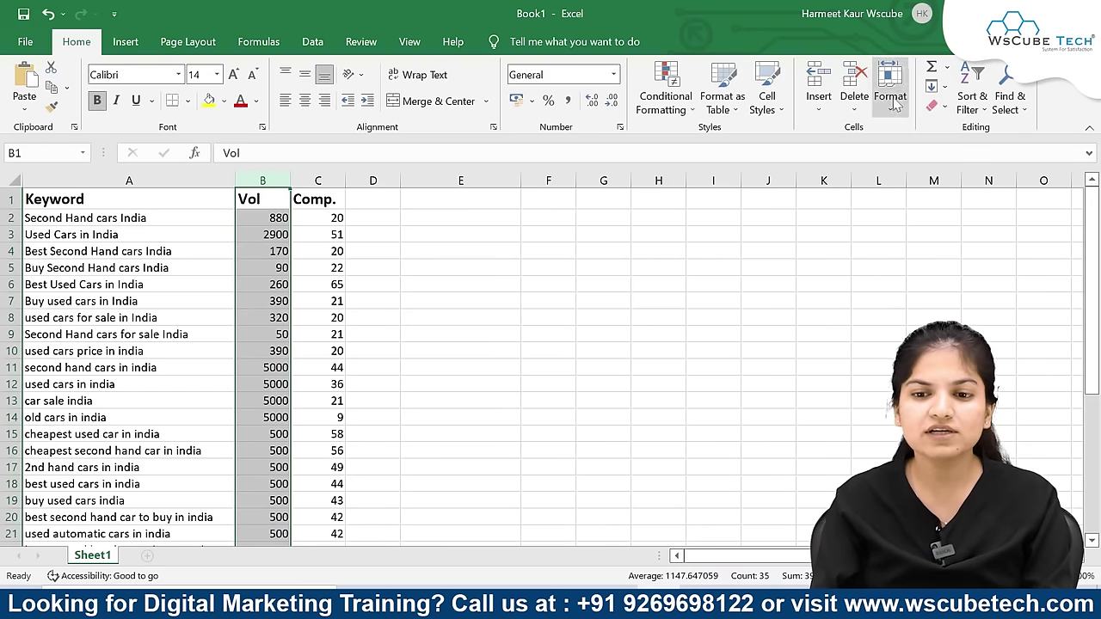
click(972, 96)
click(1004, 151)
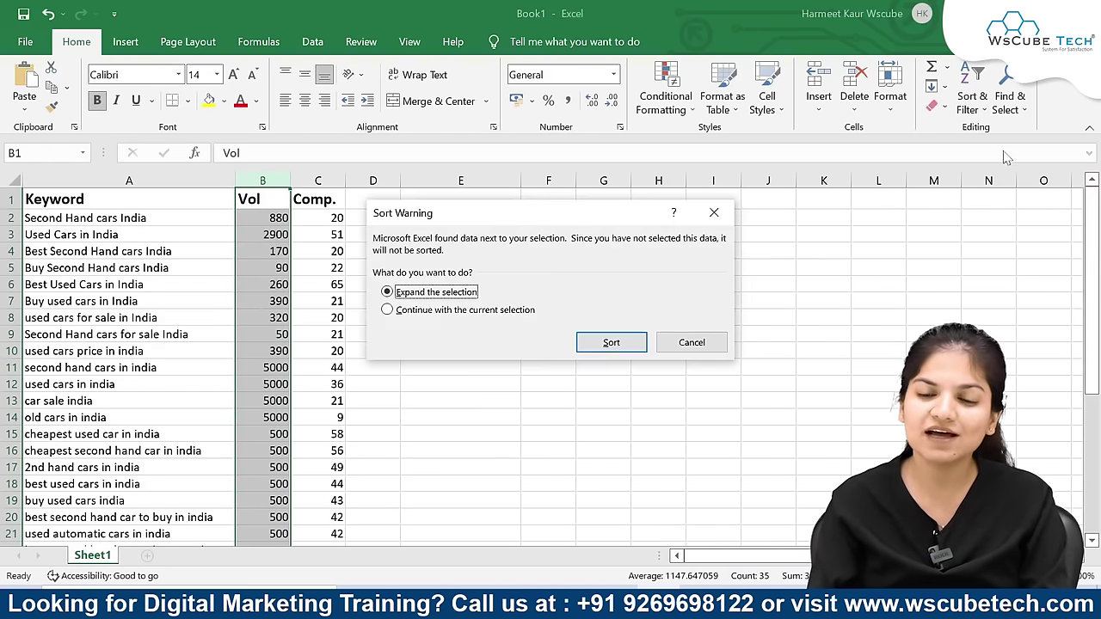
click(606, 340)
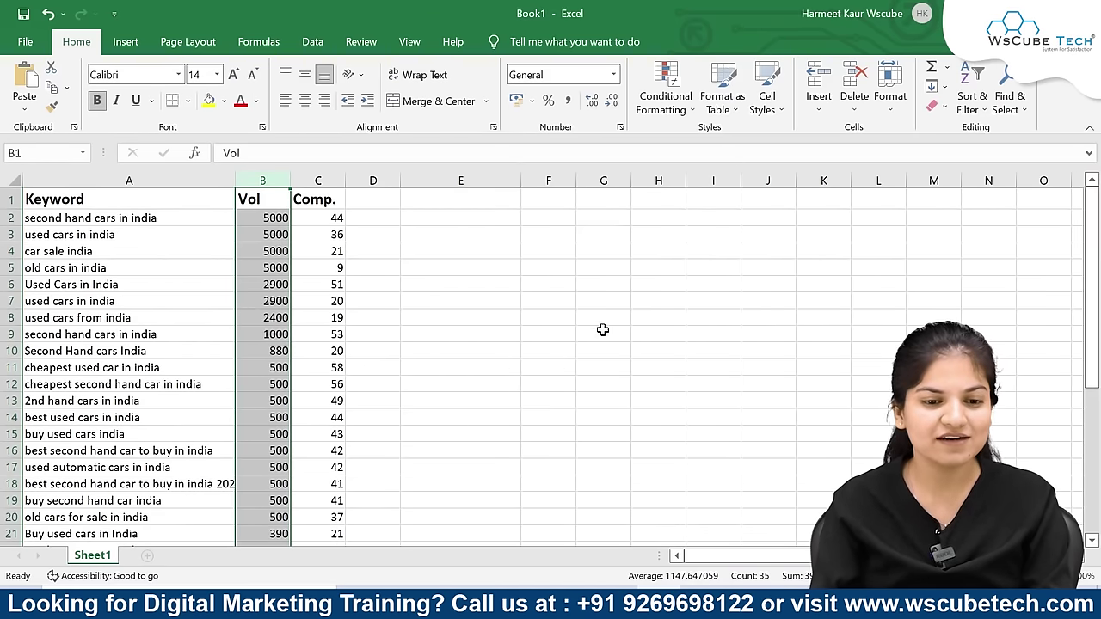
click(462, 356)
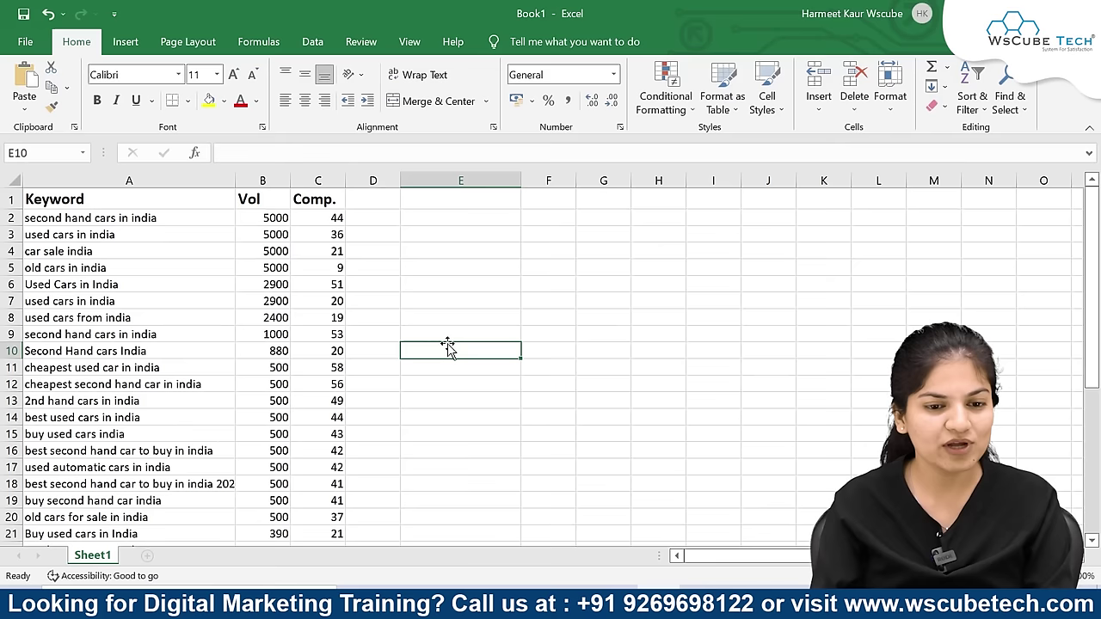
Step: Examine the highest volumes in B2:B5 and look through the sorted keyword list
click(260, 218)
click(263, 234)
click(264, 251)
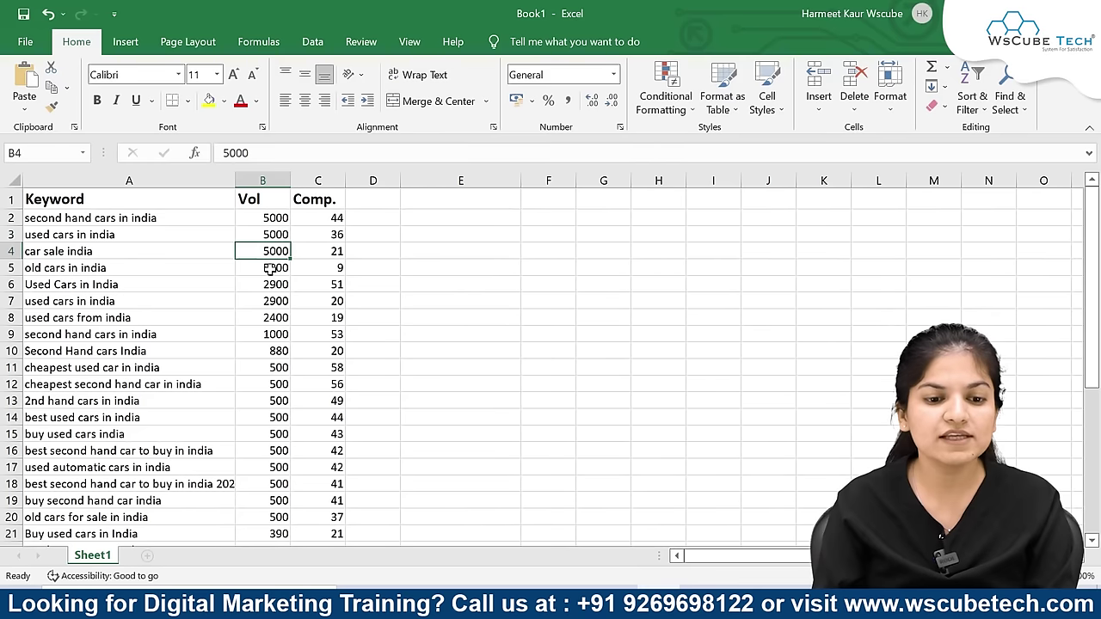
click(264, 268)
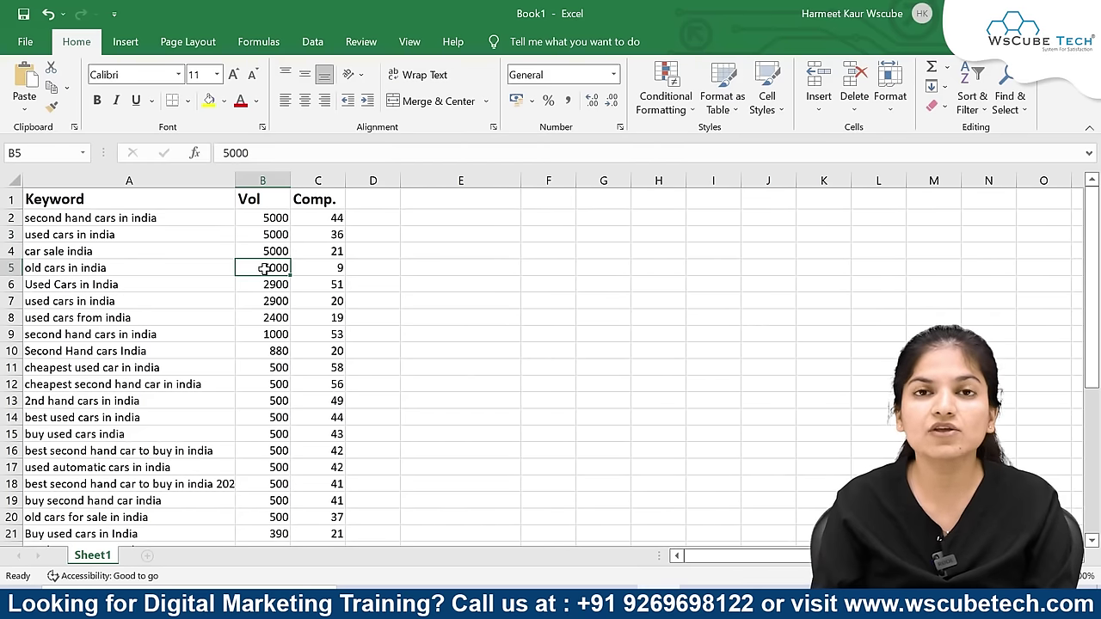
click(273, 220)
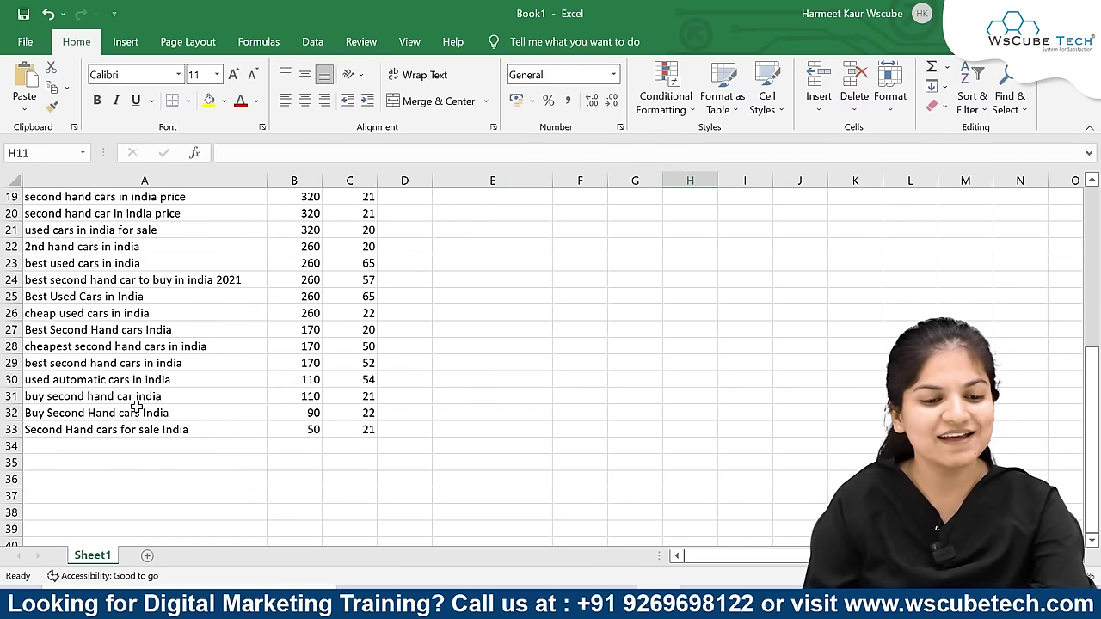
scroll(136, 406, up, 6)
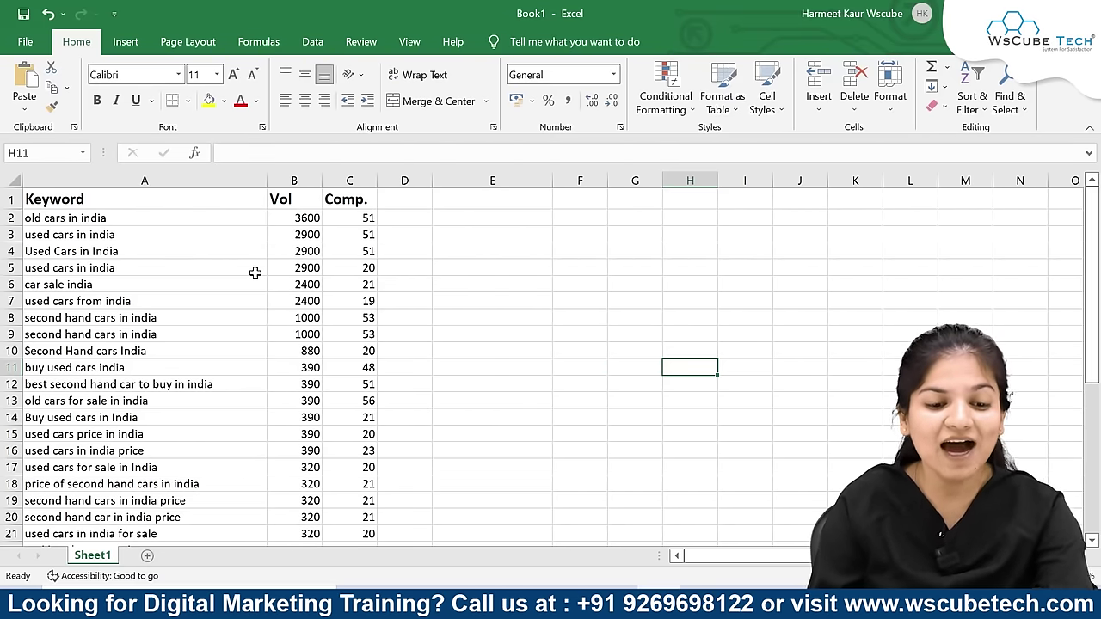
Step: Review the whole volume-sorted keyword table, from the top rows to the last keyword in row 33 and back
scroll(255, 273, up, 3)
scroll(255, 273, down, 2)
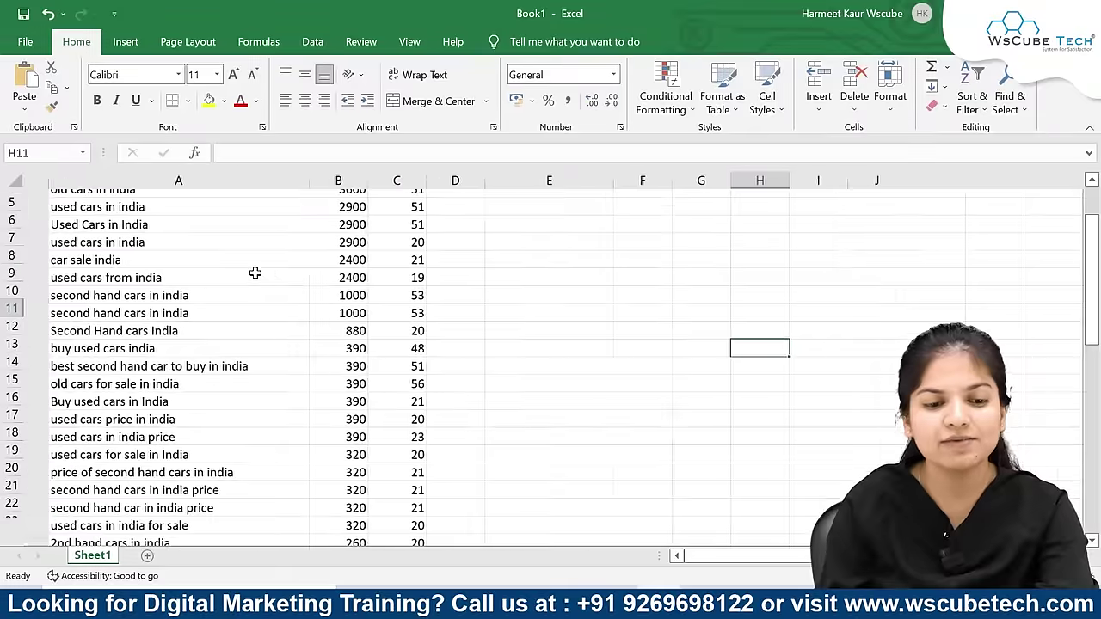
scroll(255, 273, down, 3)
scroll(256, 272, down, 3)
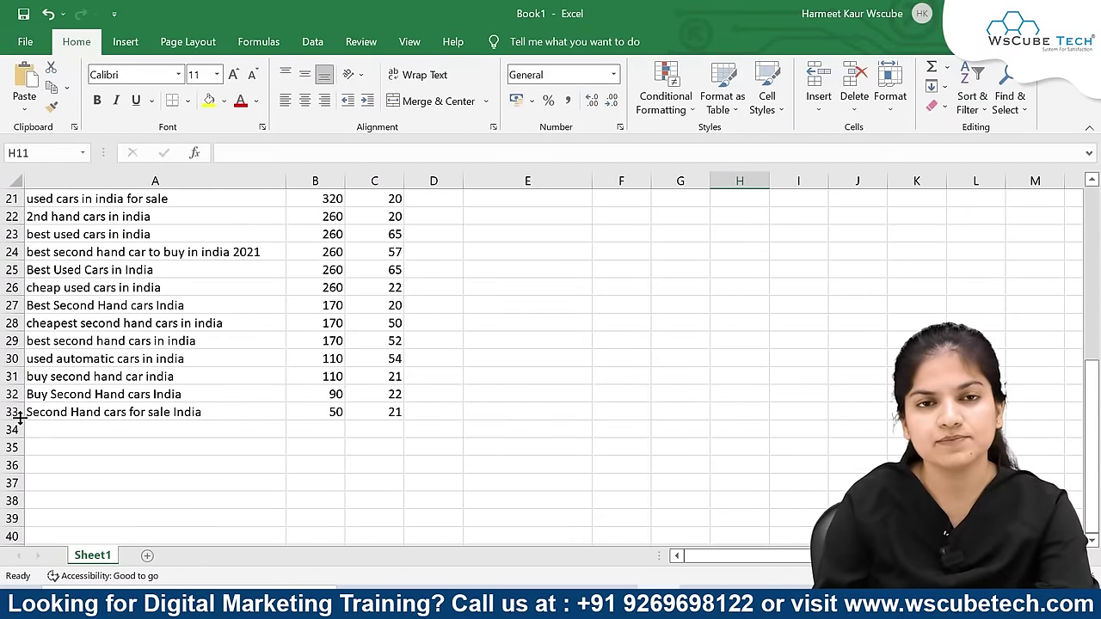
scroll(332, 401, up, 7)
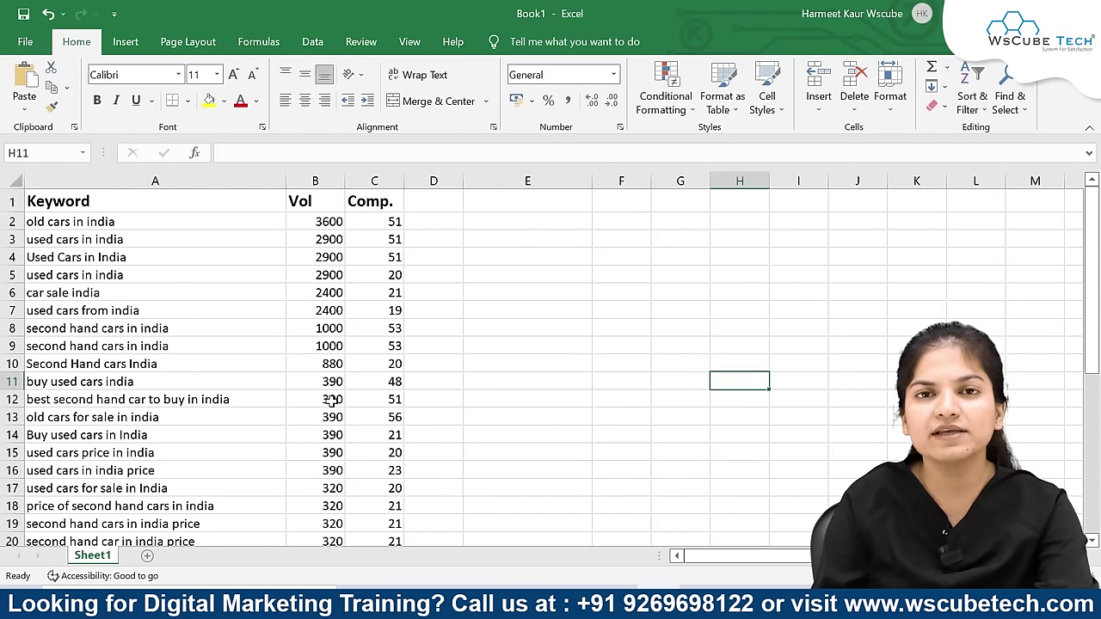
scroll(332, 401, down, 2)
scroll(332, 402, up, 2)
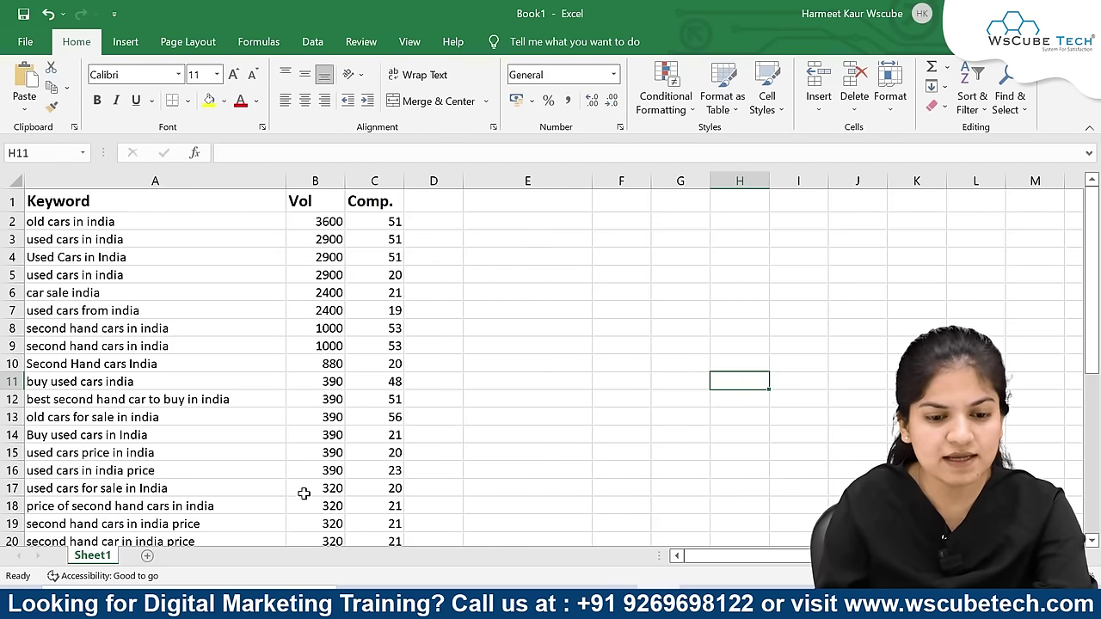
scroll(304, 488, down, 3)
scroll(305, 487, up, 3)
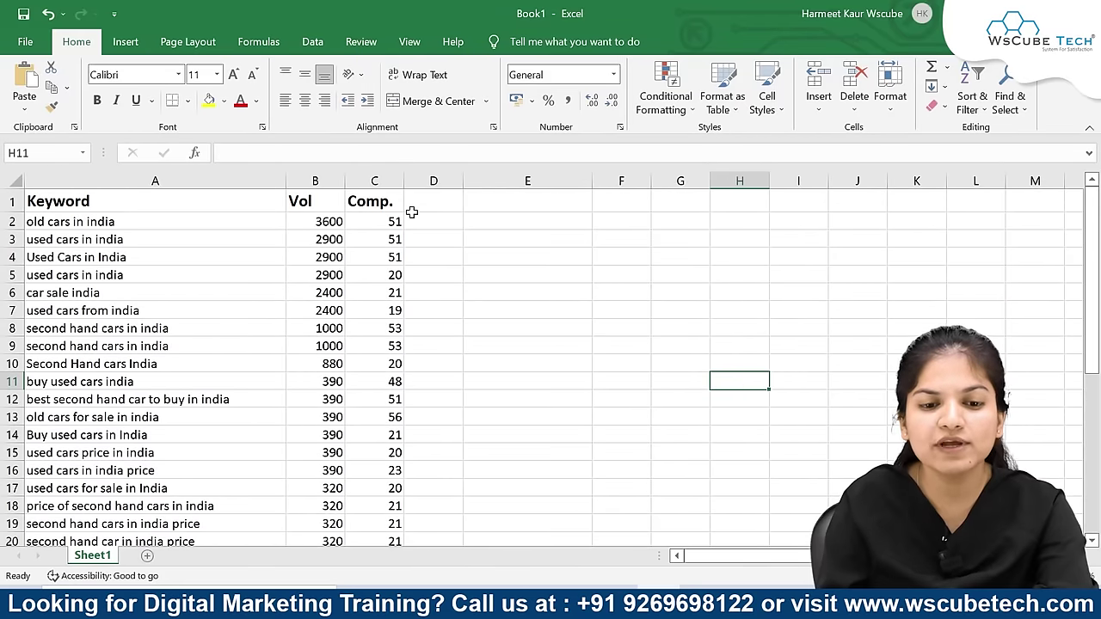
Step: Add the heading "ranking" in cell D1, beside the Comp. column
double_click(420, 200)
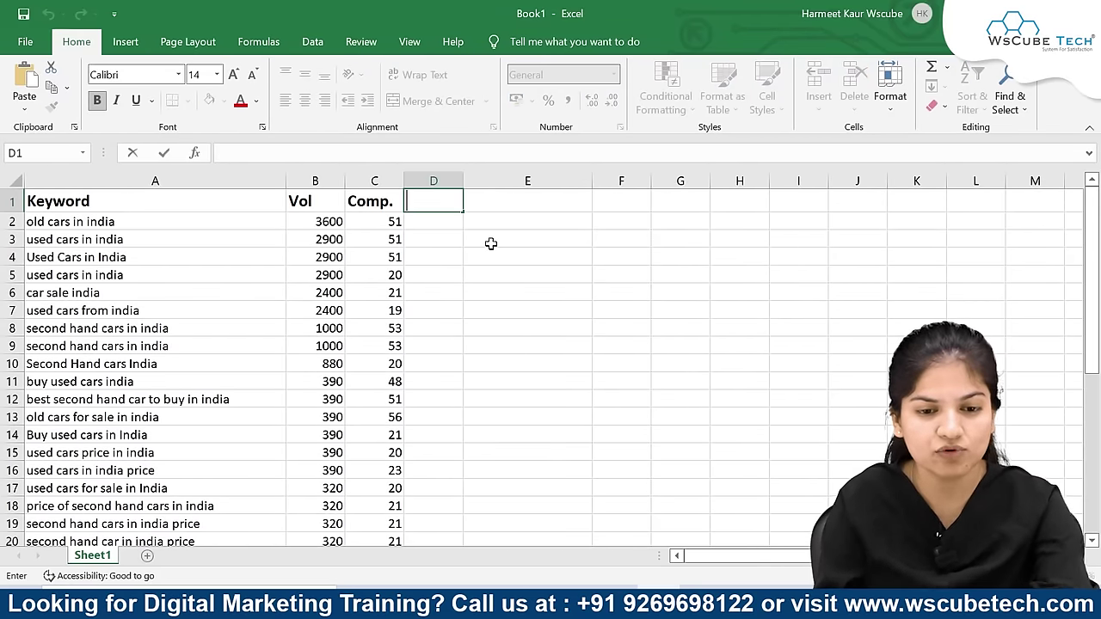
text(ranking)
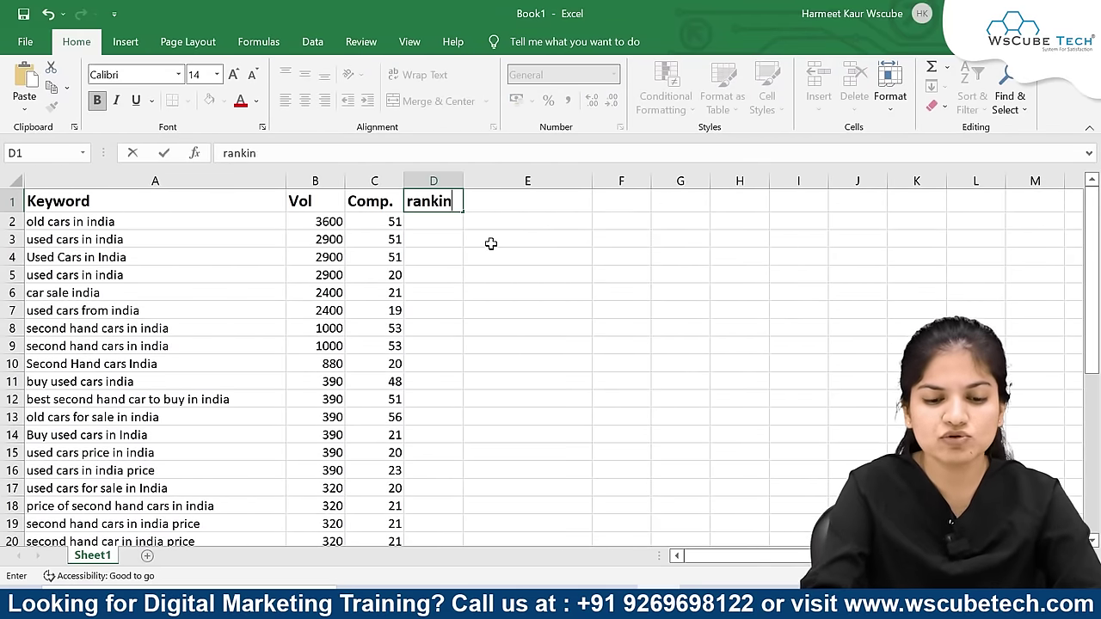
click(490, 243)
Step: Enter ranking 1 for "old cars in india" in row 2 and "used cars in india" in row 3
click(442, 221)
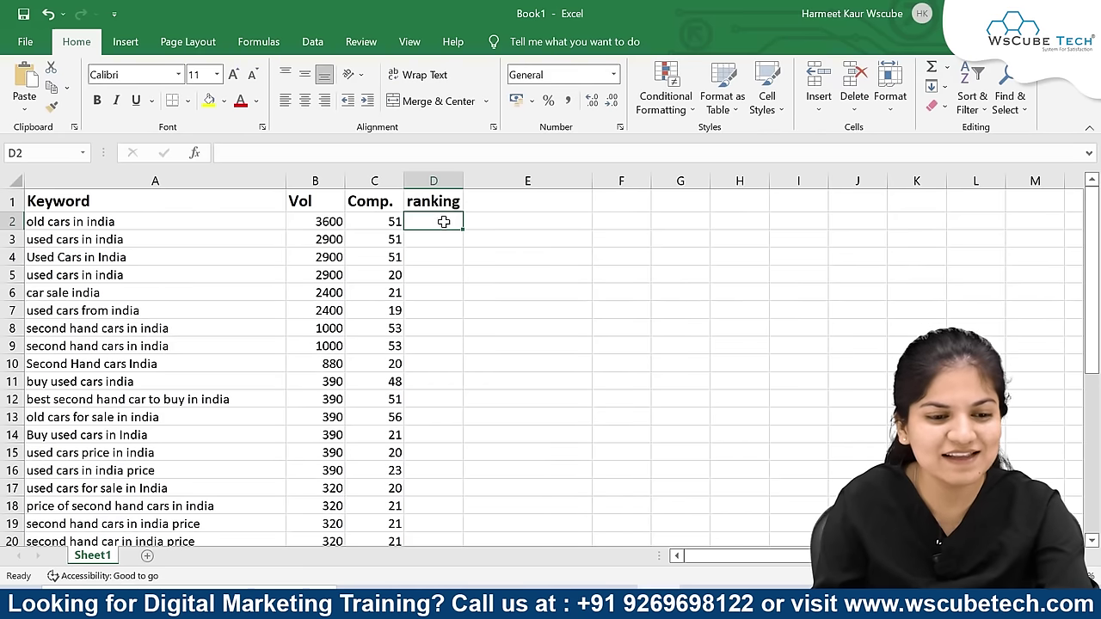
click(99, 221)
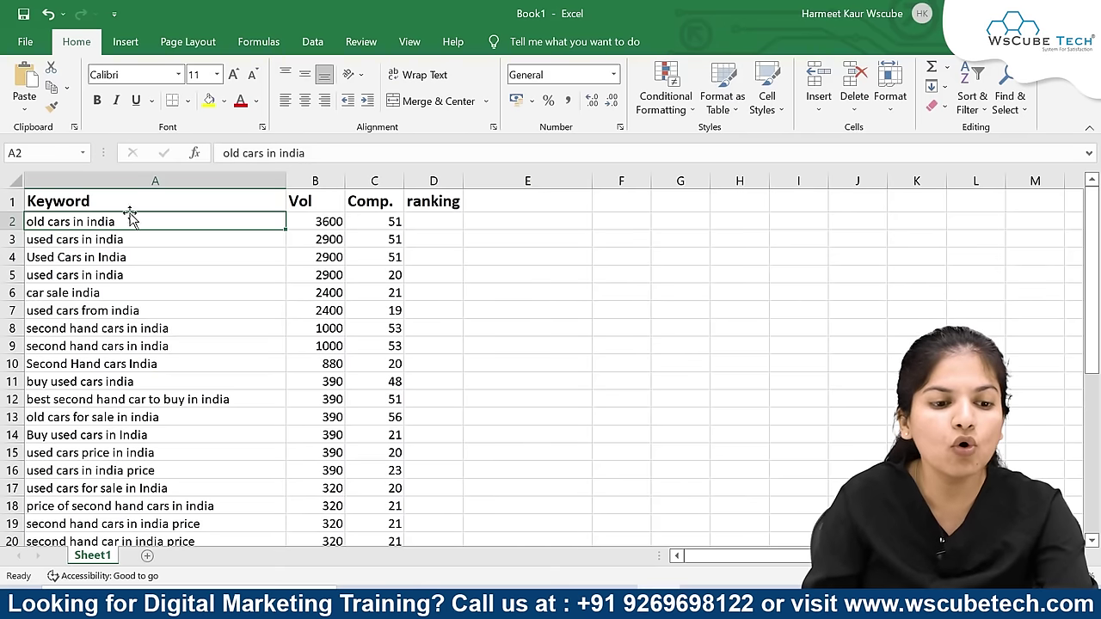
click(432, 224)
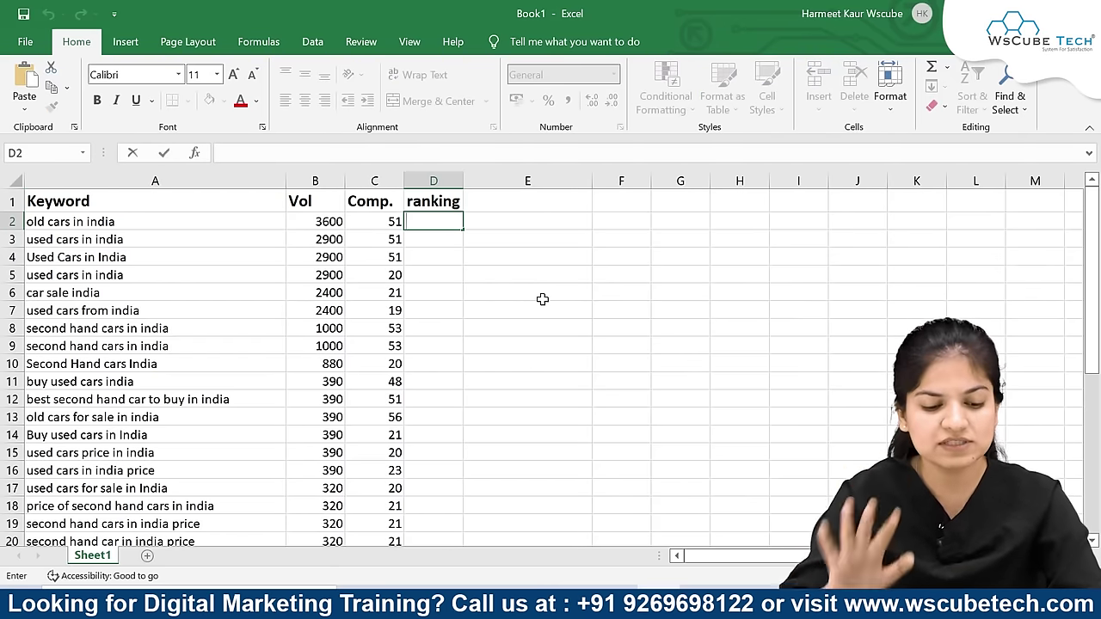
text(1)
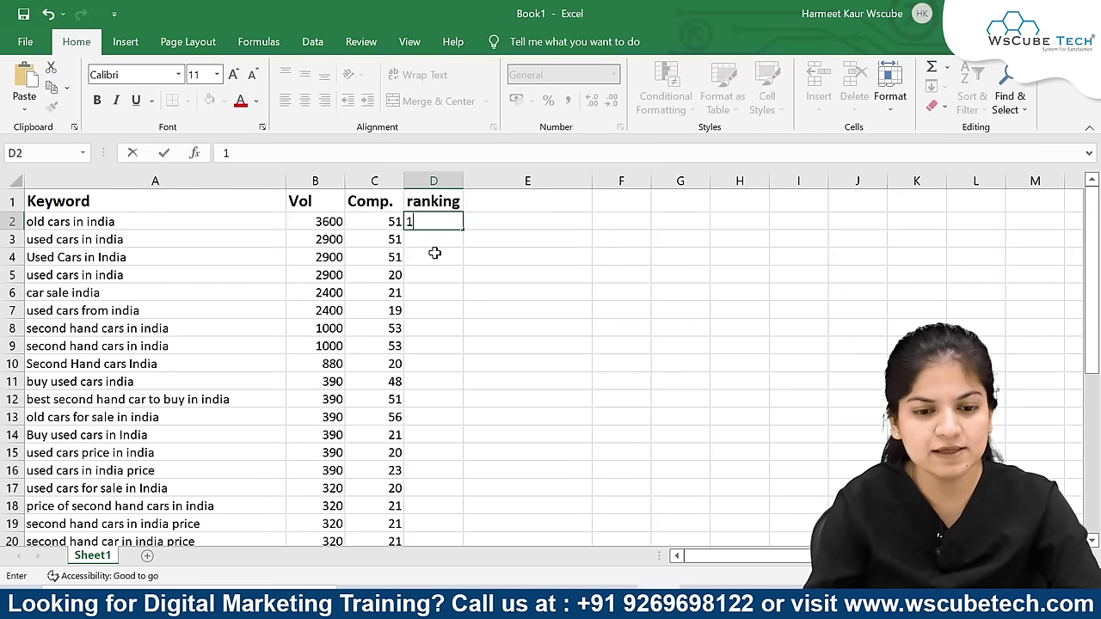
key(Return)
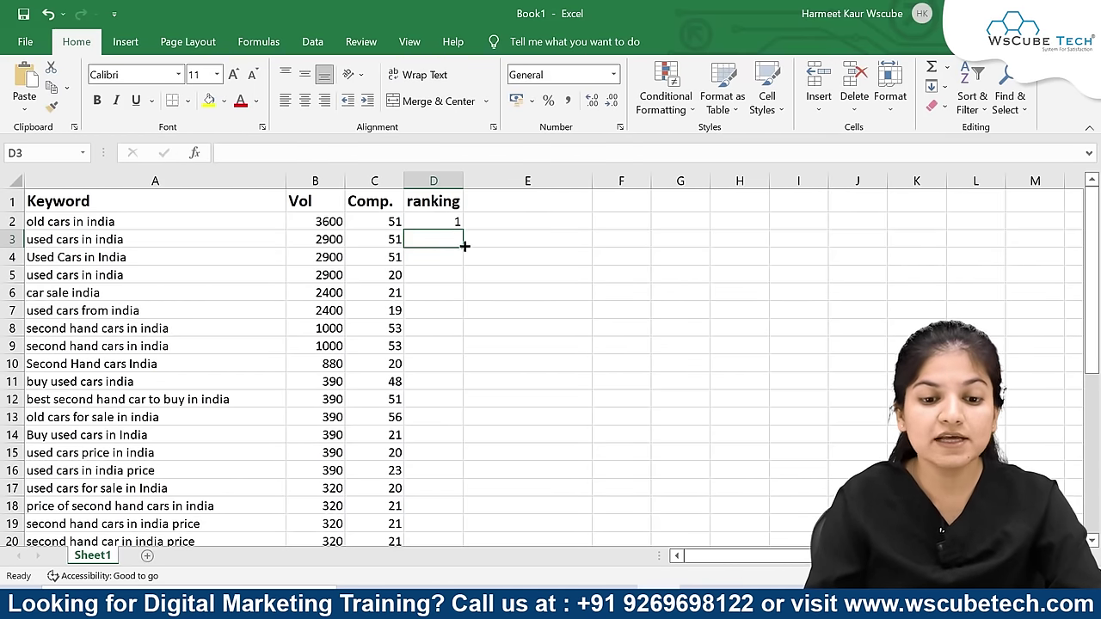
text(1)
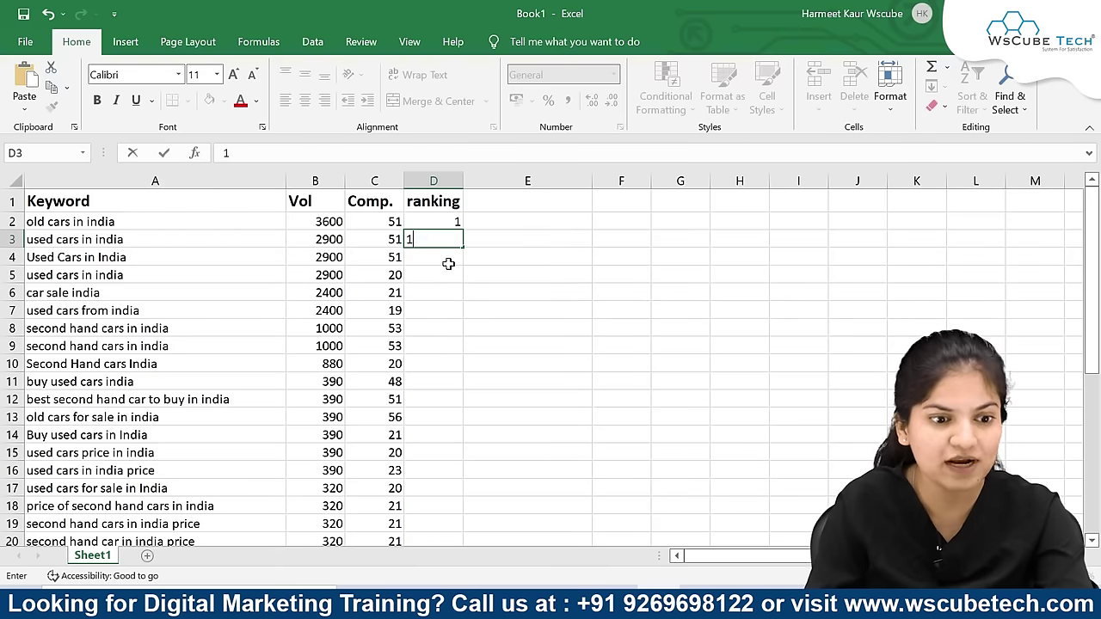
key(Return)
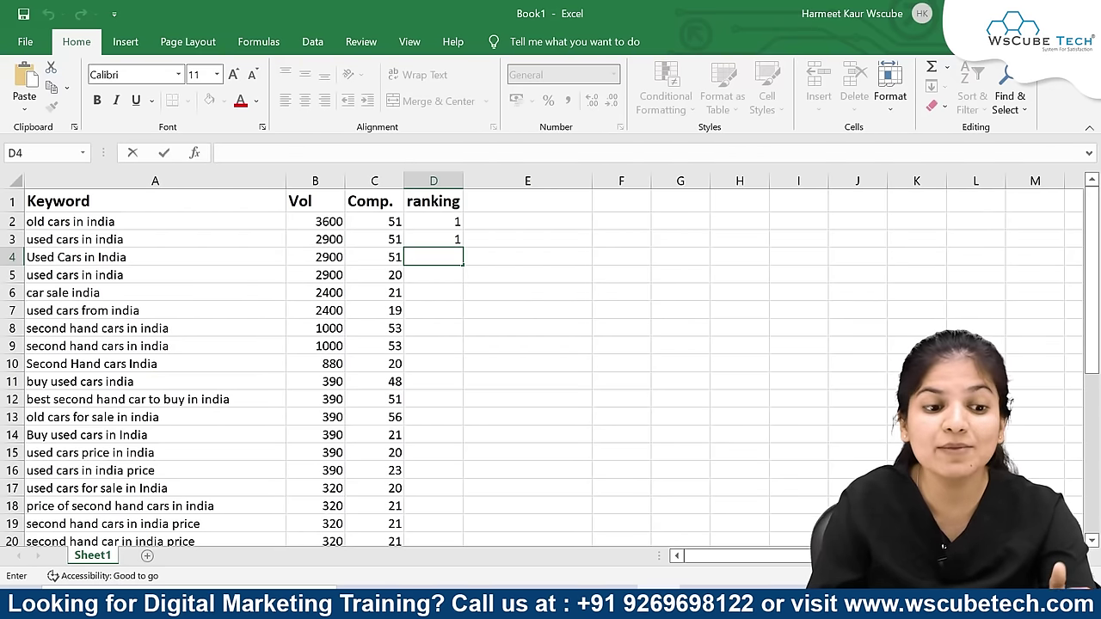
Step: Enter ranking 2 for "Used Cars in India" in row 4 and "used cars in india" in row 5
text(2)
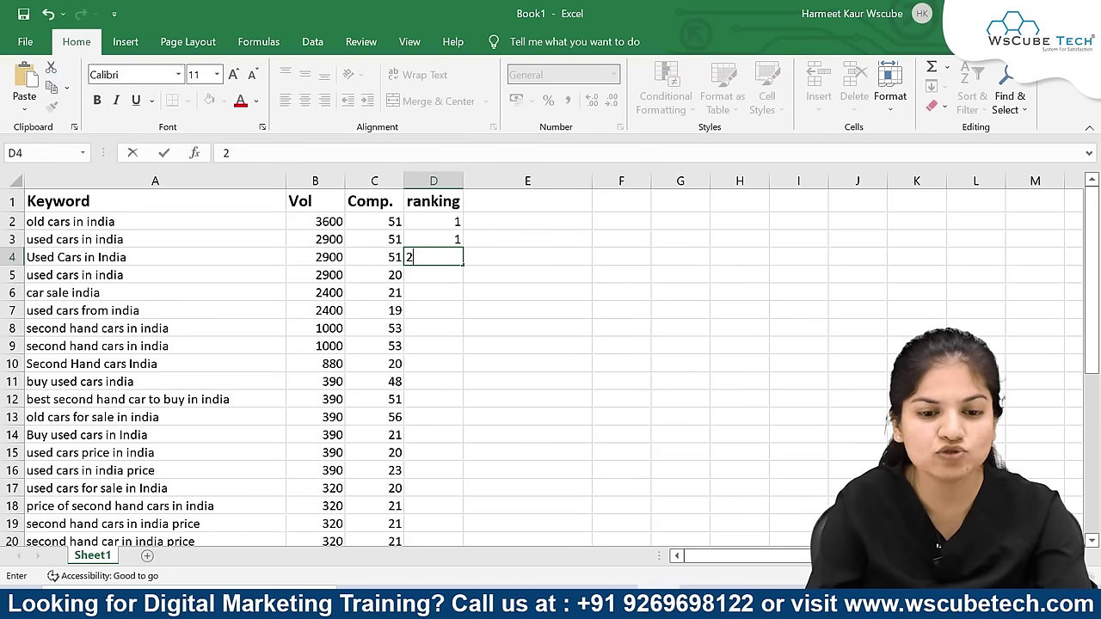
click(471, 308)
click(452, 275)
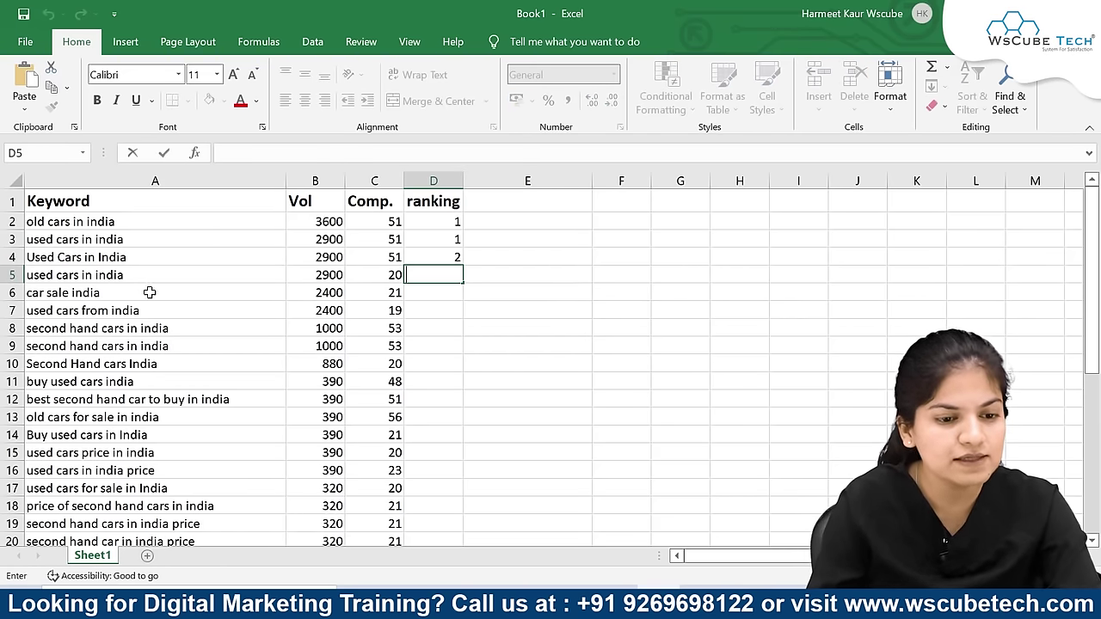
click(484, 322)
click(450, 290)
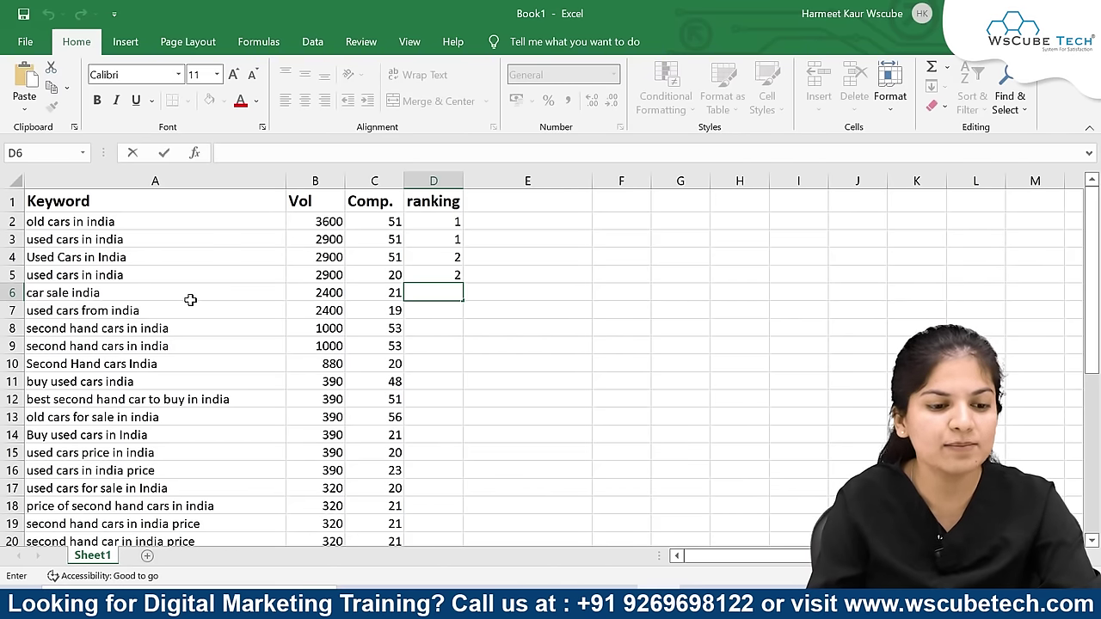
Step: Delete the entire rows of the keywords "car sale india" and "used cars from india" below row 5
click(12, 292)
right_click(13, 295)
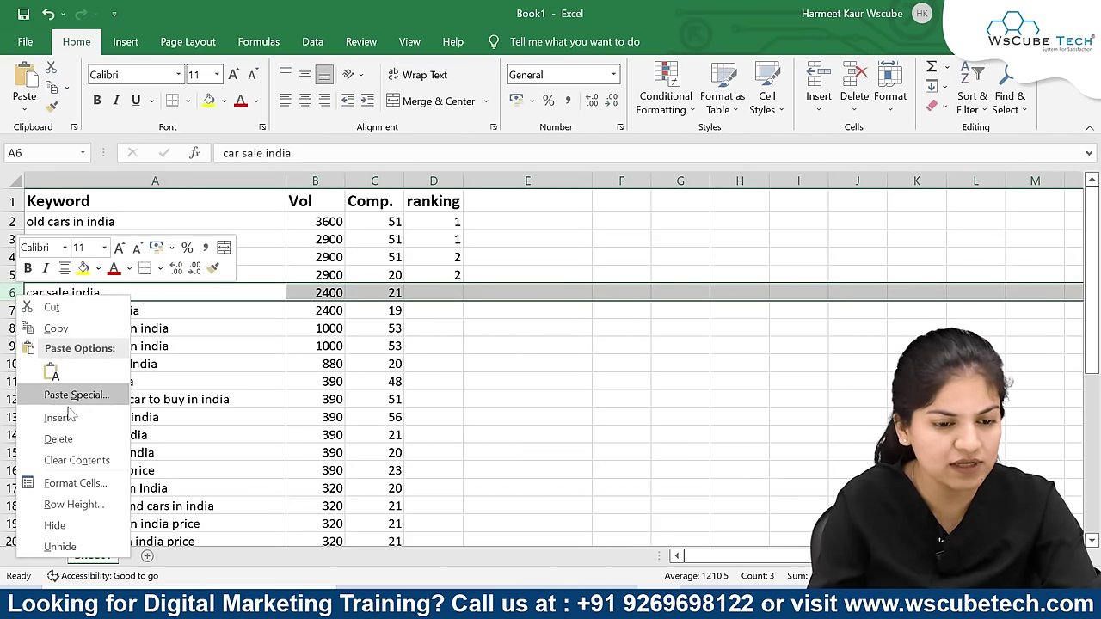
click(64, 438)
click(103, 363)
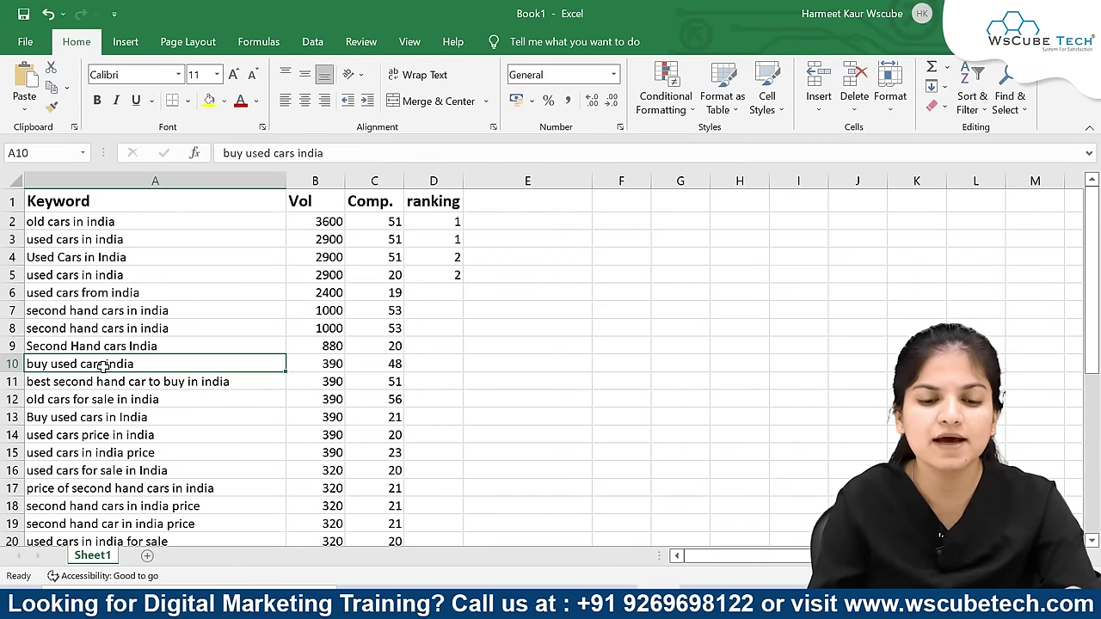
click(456, 293)
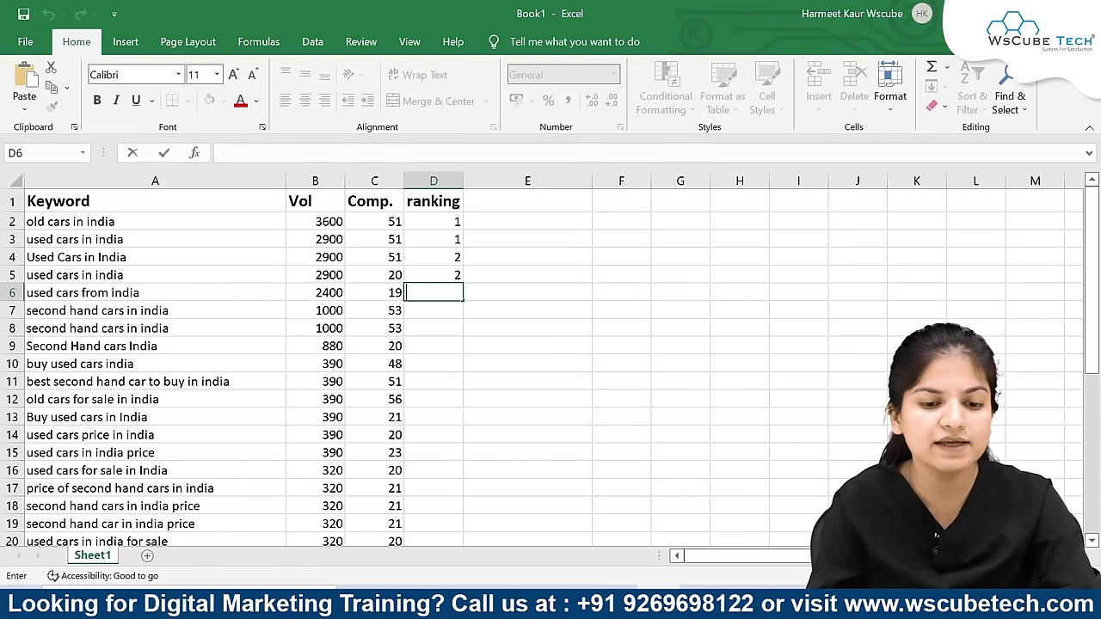
right_click(16, 295)
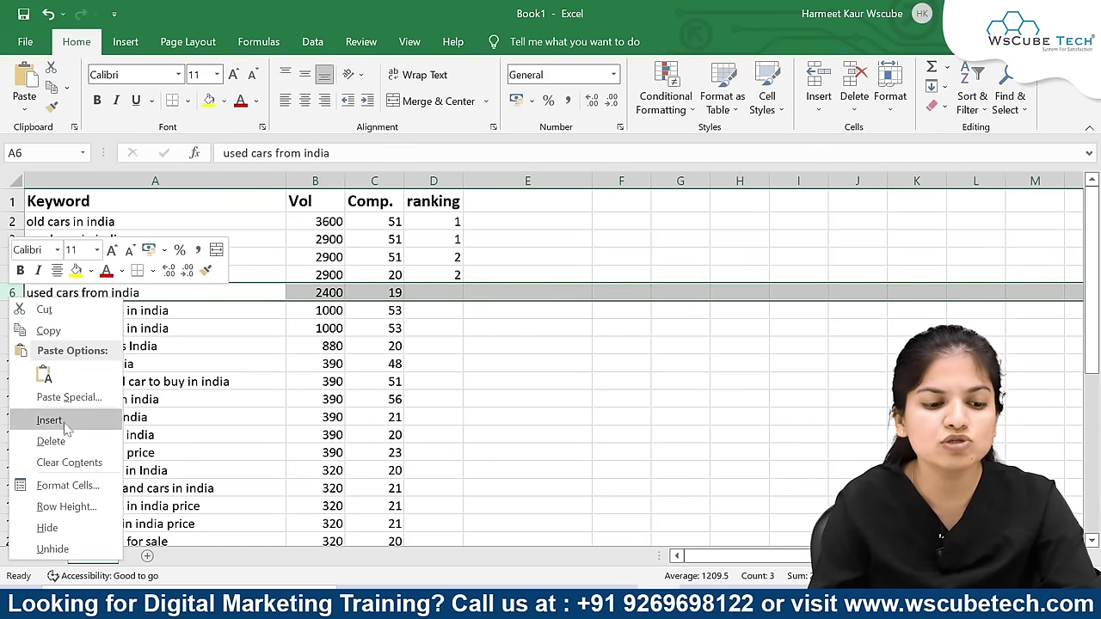
click(39, 437)
click(164, 343)
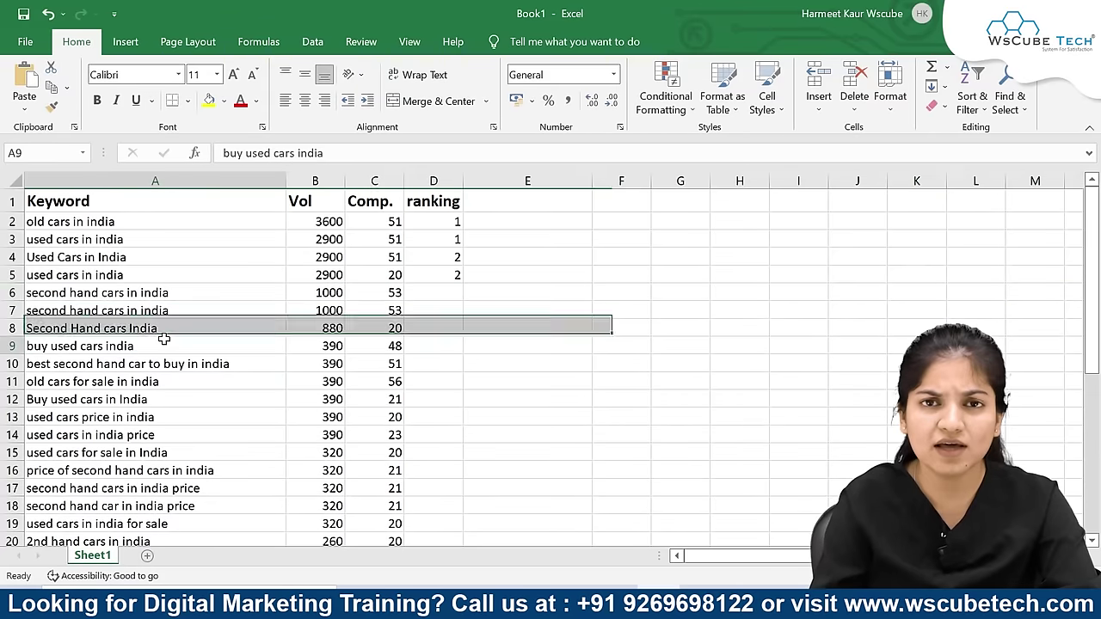
Step: Enter ranking 1 for "second hand cars in india" in row 6
click(449, 294)
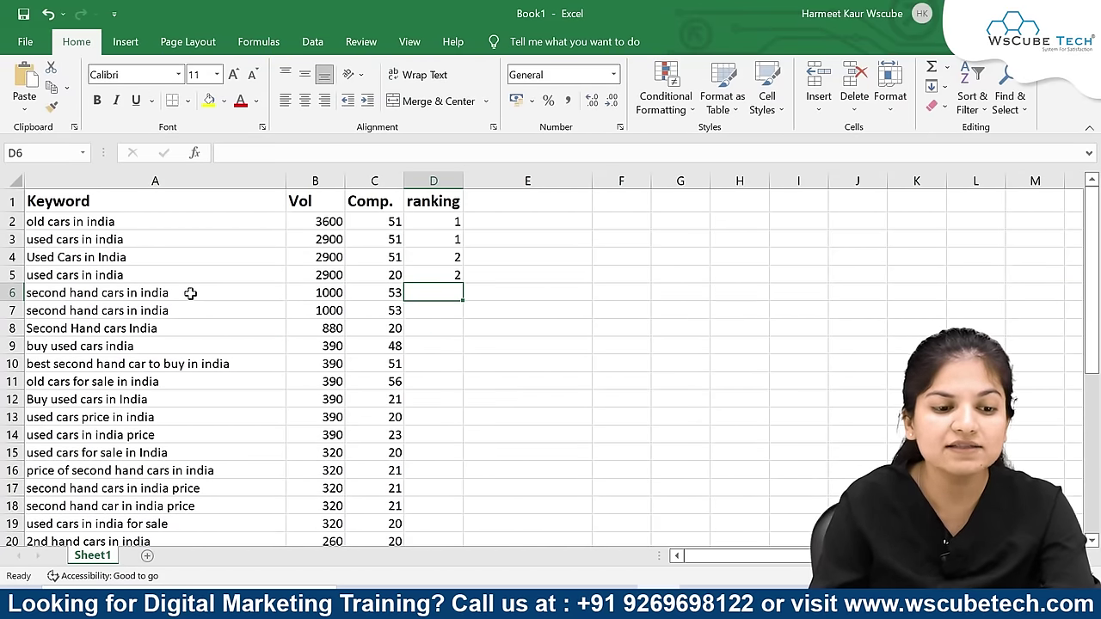
text(1)
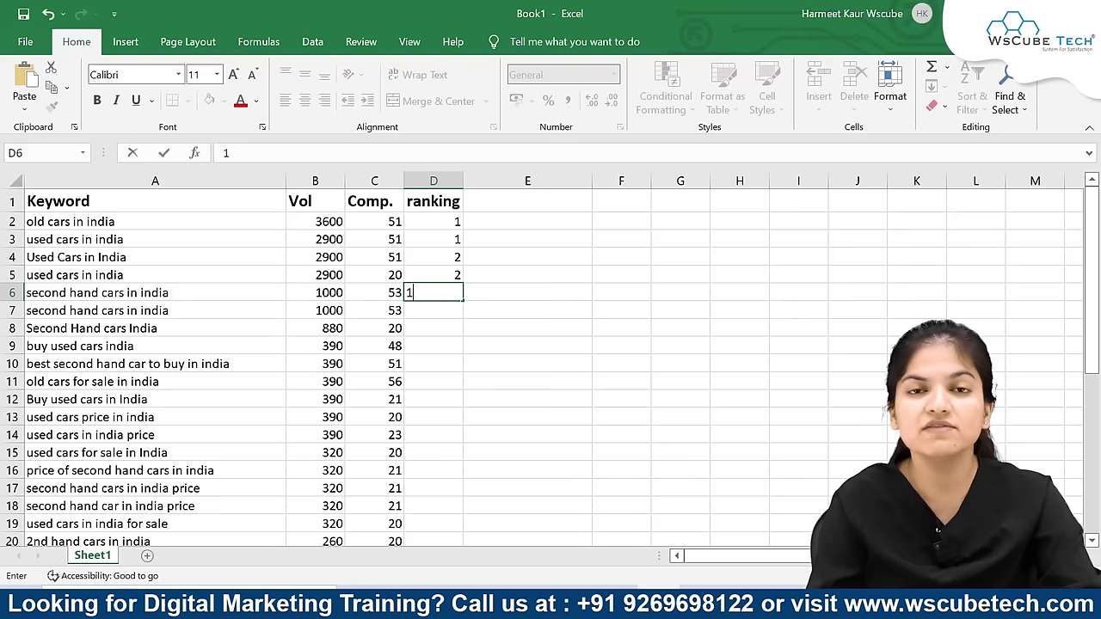
key(Return)
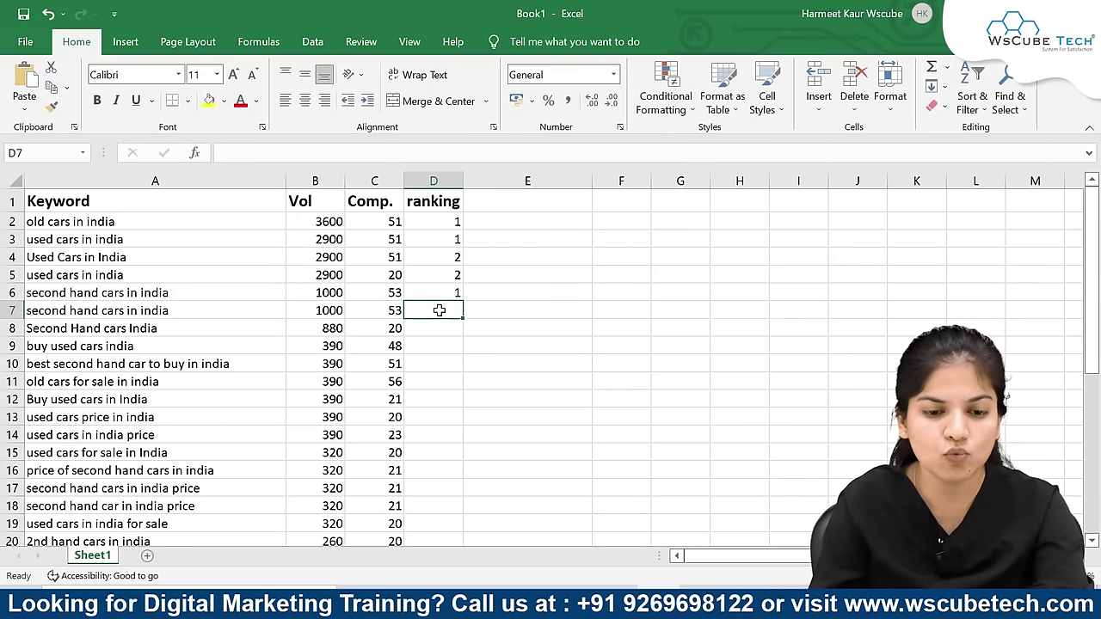
Step: Delete row 7, which holds the duplicate keyword "second hand cars in india"
click(79, 312)
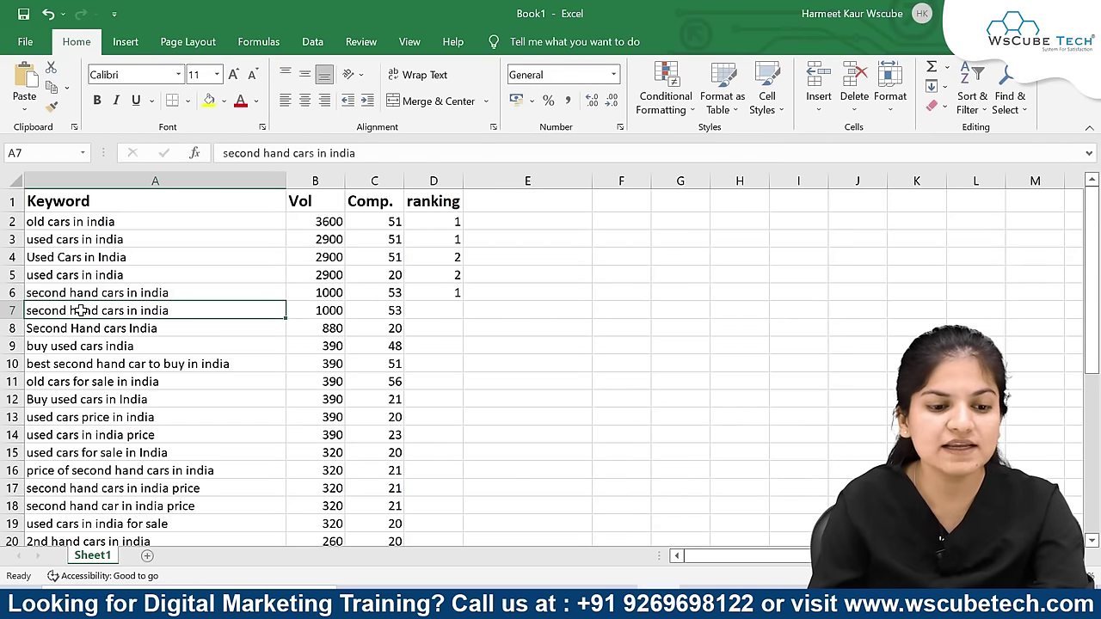
right_click(4, 315)
click(86, 453)
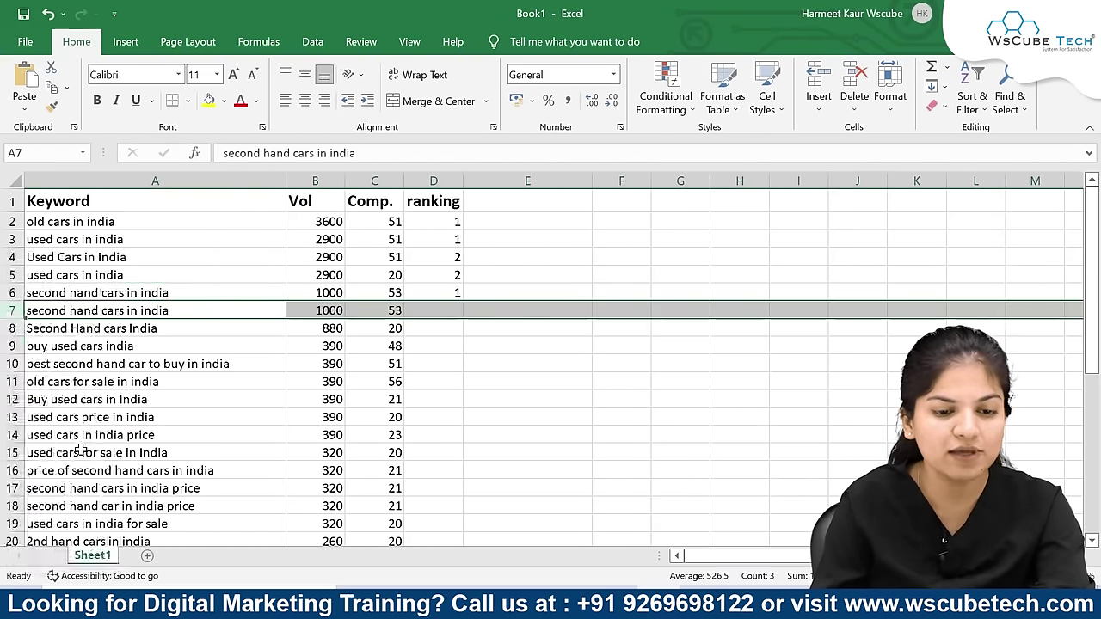
click(177, 420)
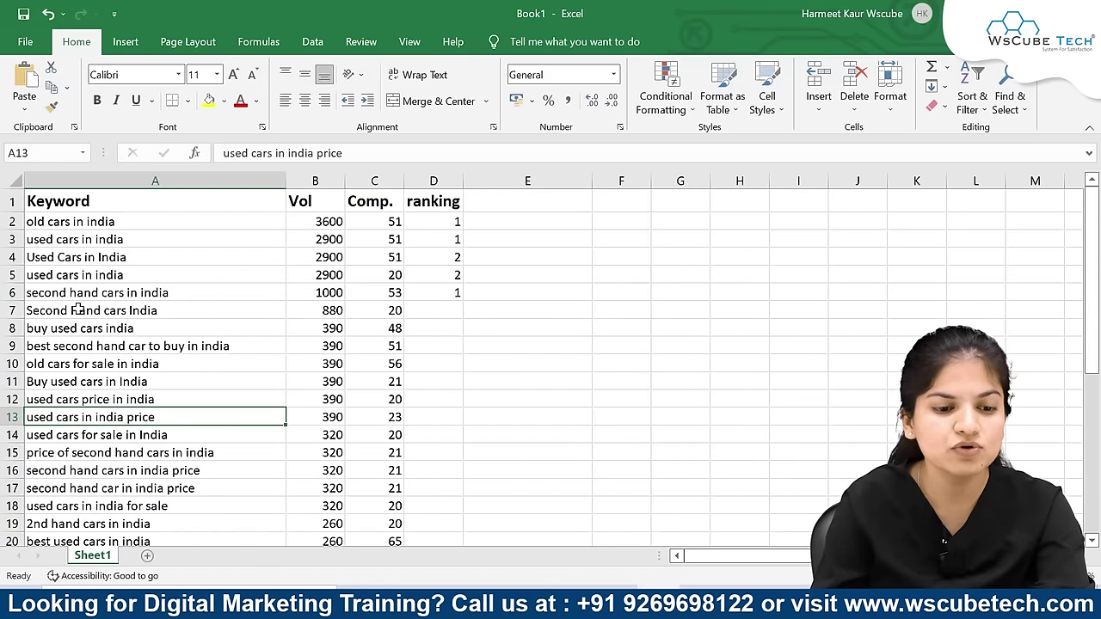
Step: Enter ranking 2 for "Second Hand cars India" in row 7
click(455, 315)
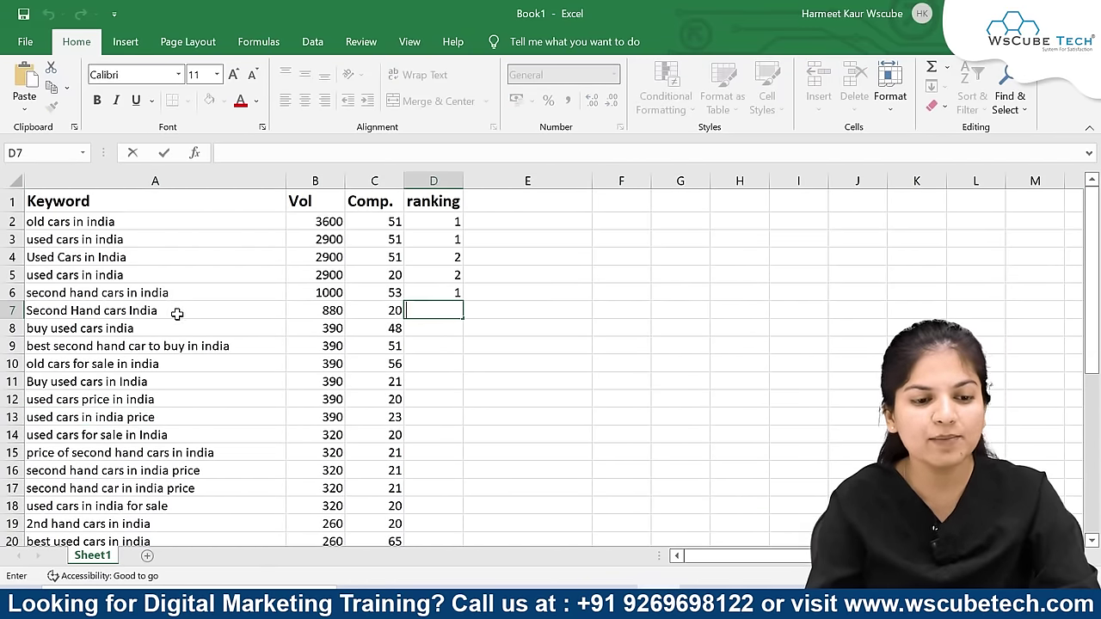
click(118, 295)
ctrl+scroll(118, 294, up, 3)
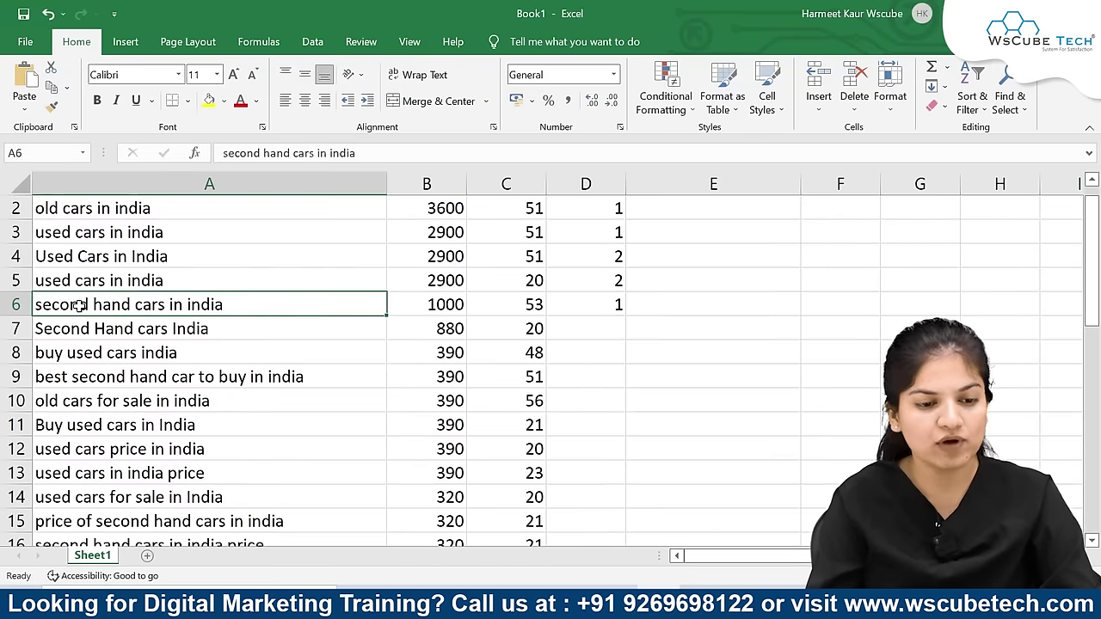
double_click(593, 331)
text(2)
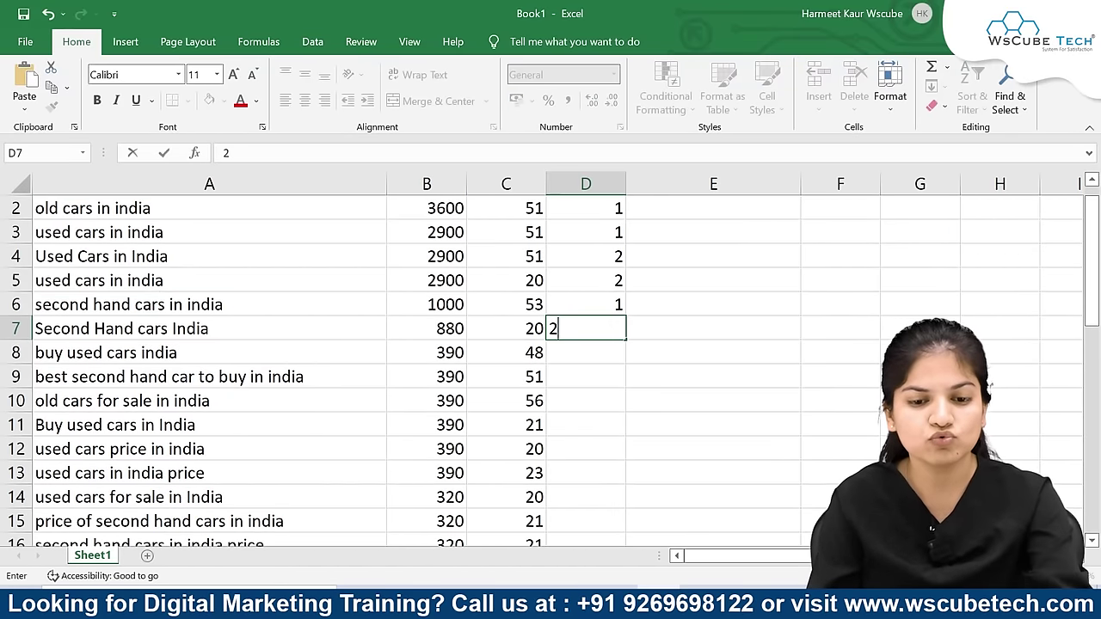
click(619, 401)
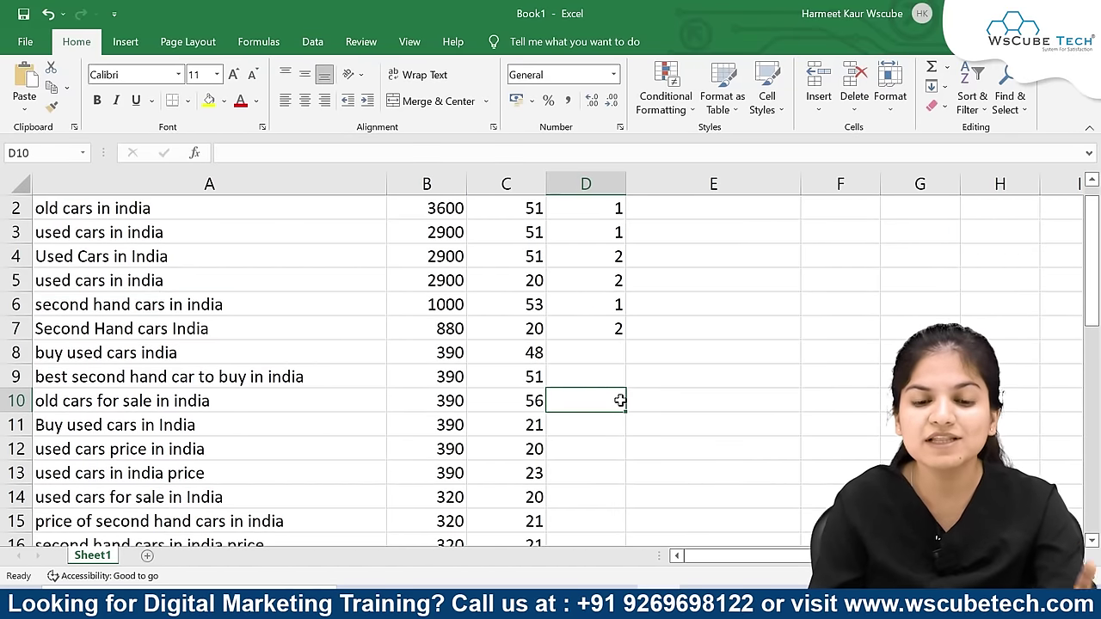
Step: Enter ranking 1 for the keyword "buy used cars india" in row 8
click(157, 351)
scroll(195, 358, up, 1)
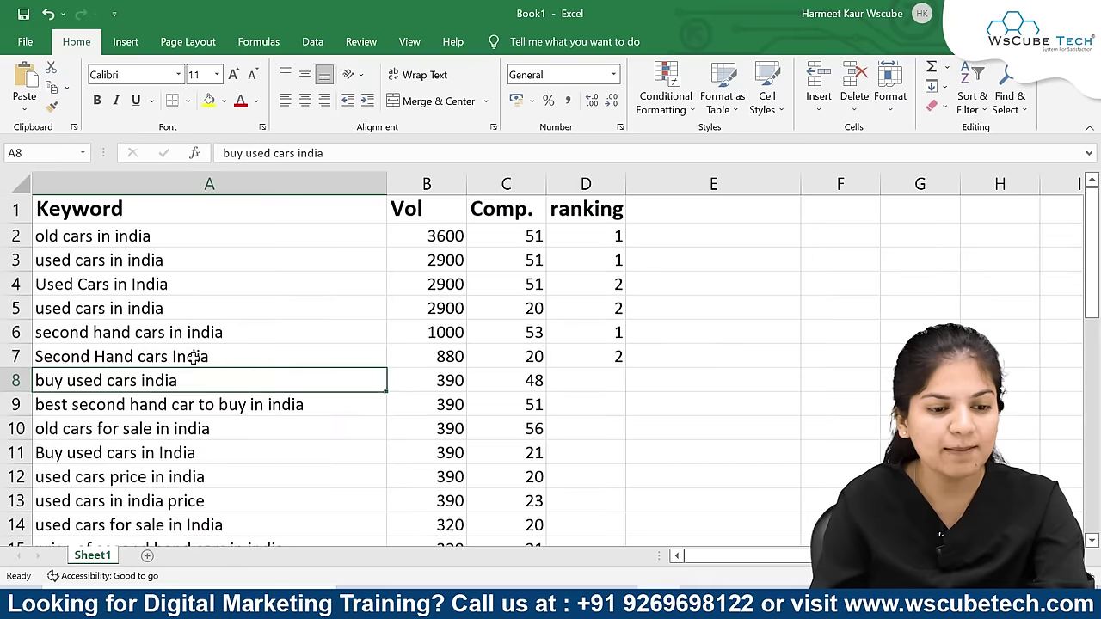
click(587, 386)
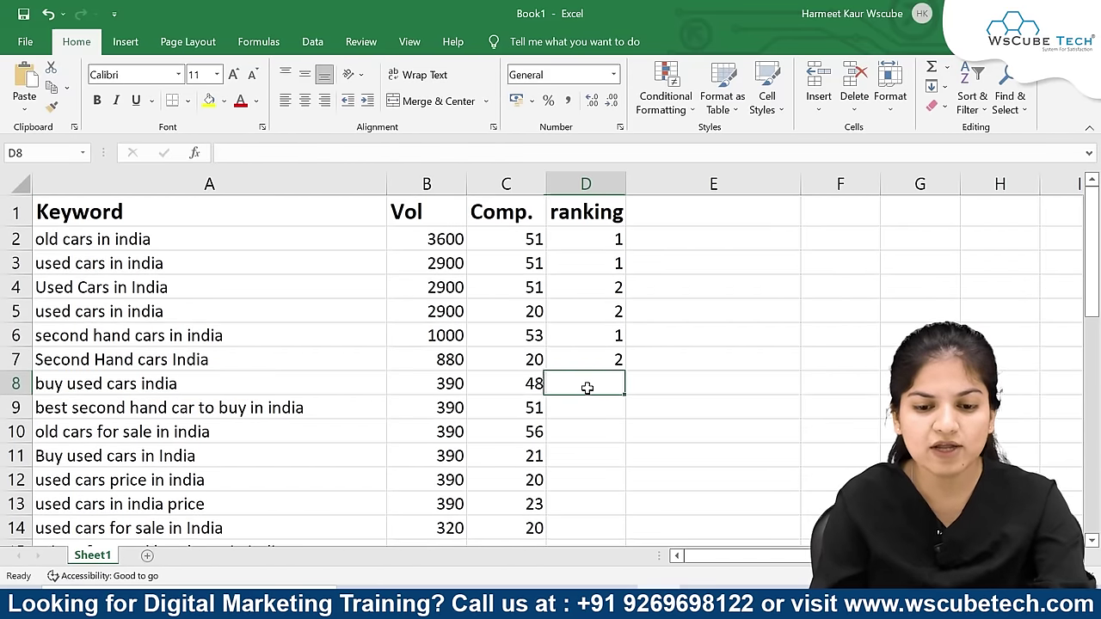
text(1)
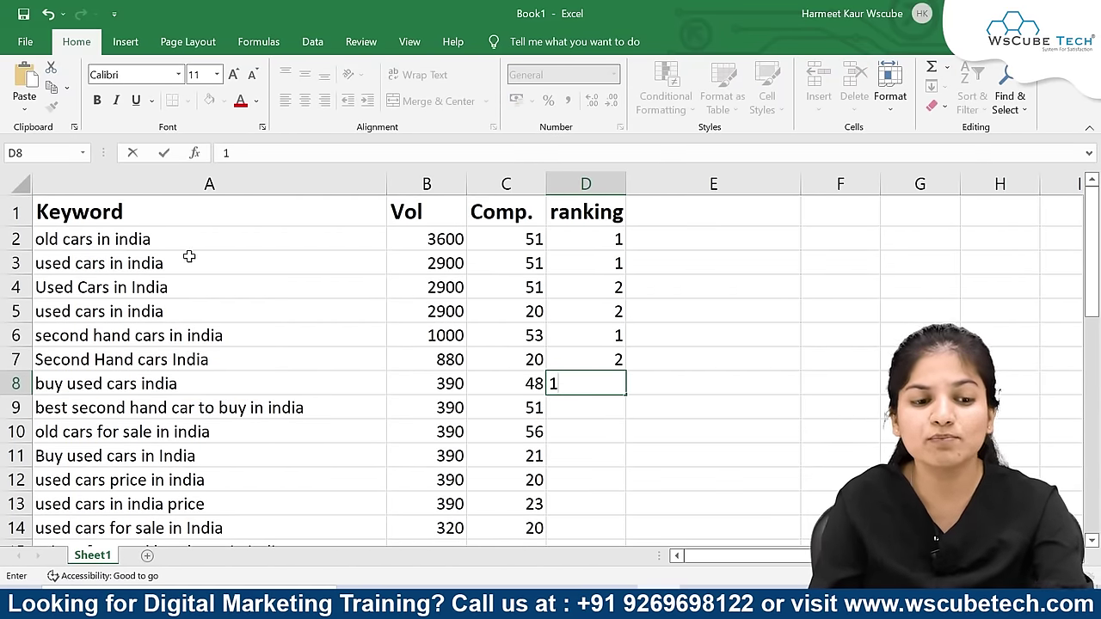
click(635, 456)
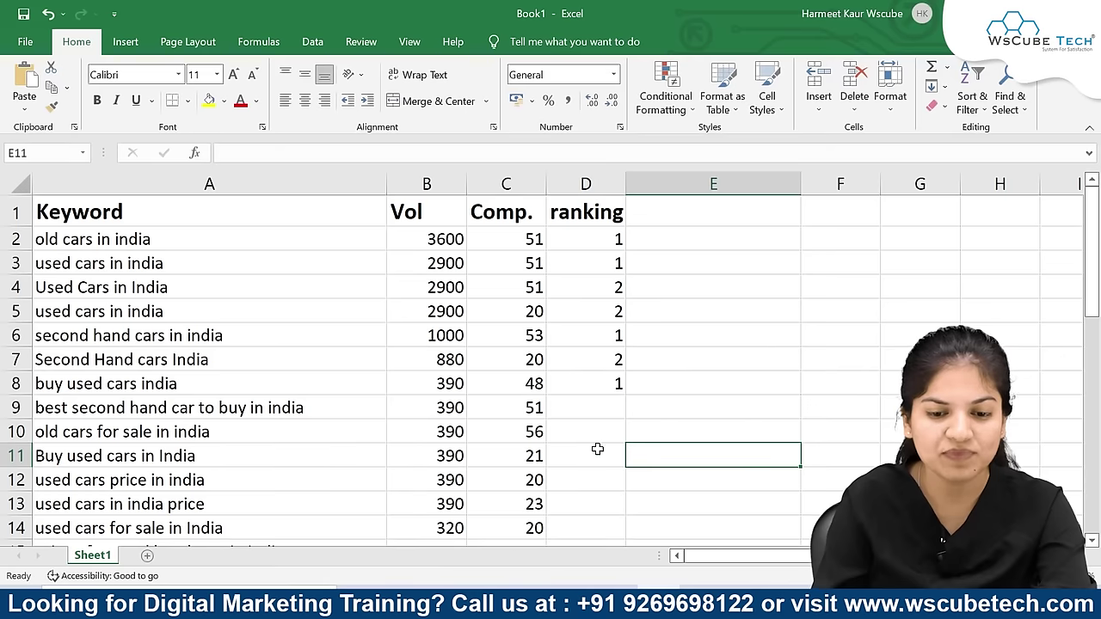
Step: Enter ranking 1 for "best second hand car to buy in india" in row 9 and "old cars for sale in india" in row 10
click(228, 408)
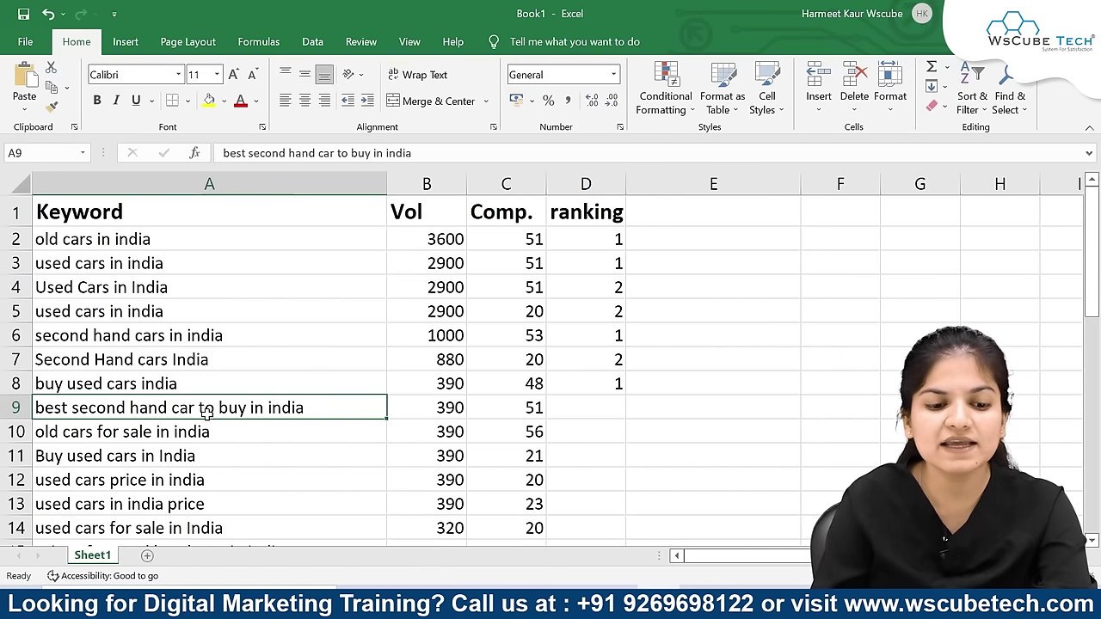
click(597, 415)
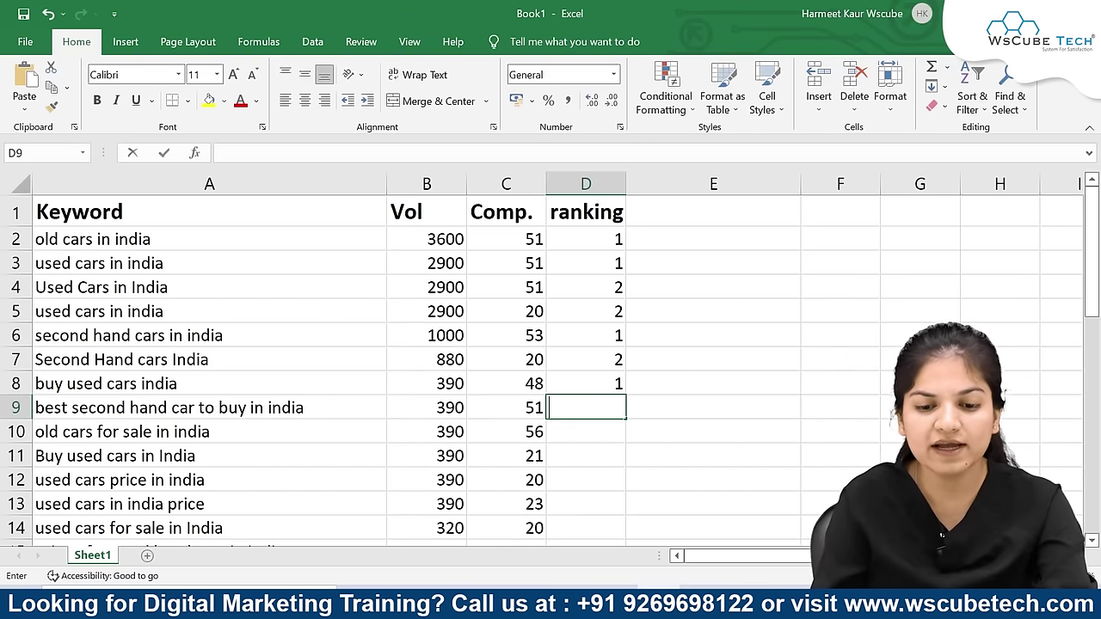
text(1)
click(633, 456)
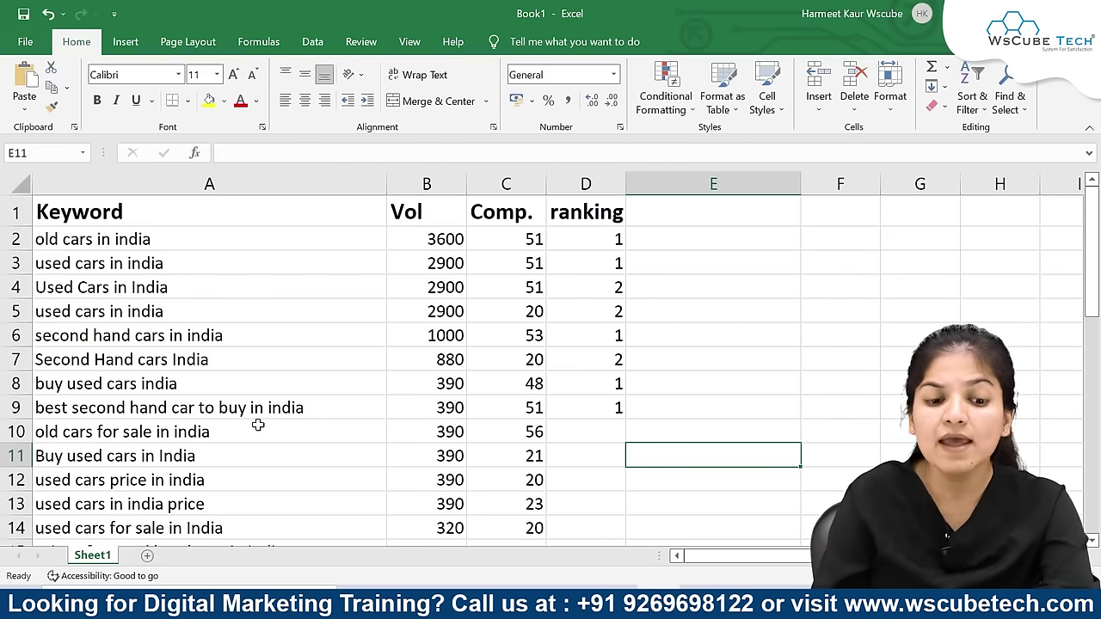
click(182, 435)
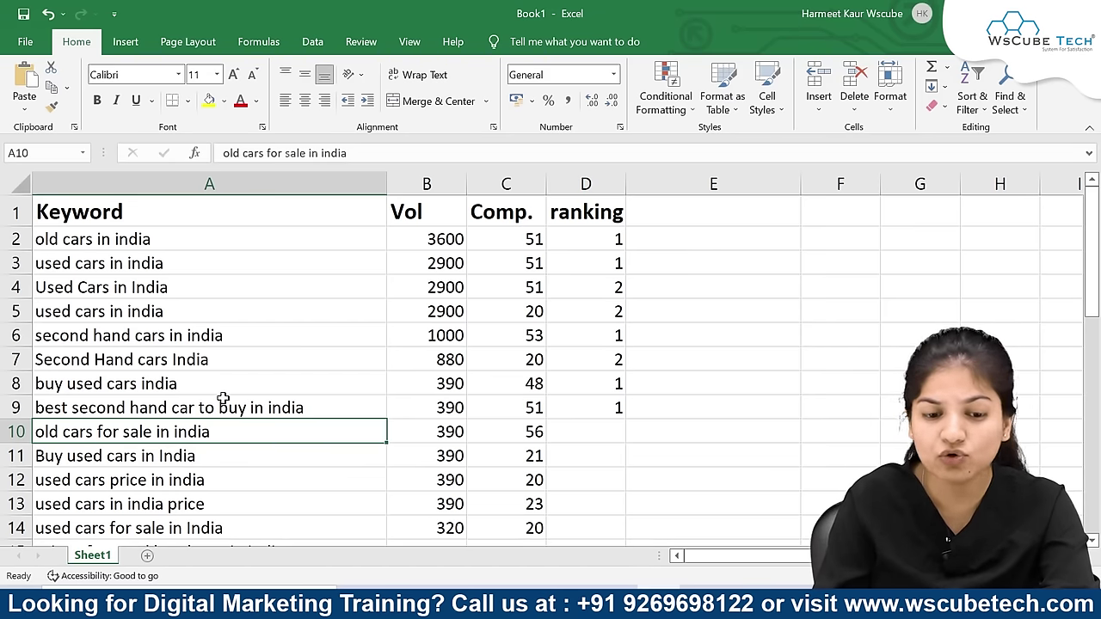
click(608, 423)
text(1)
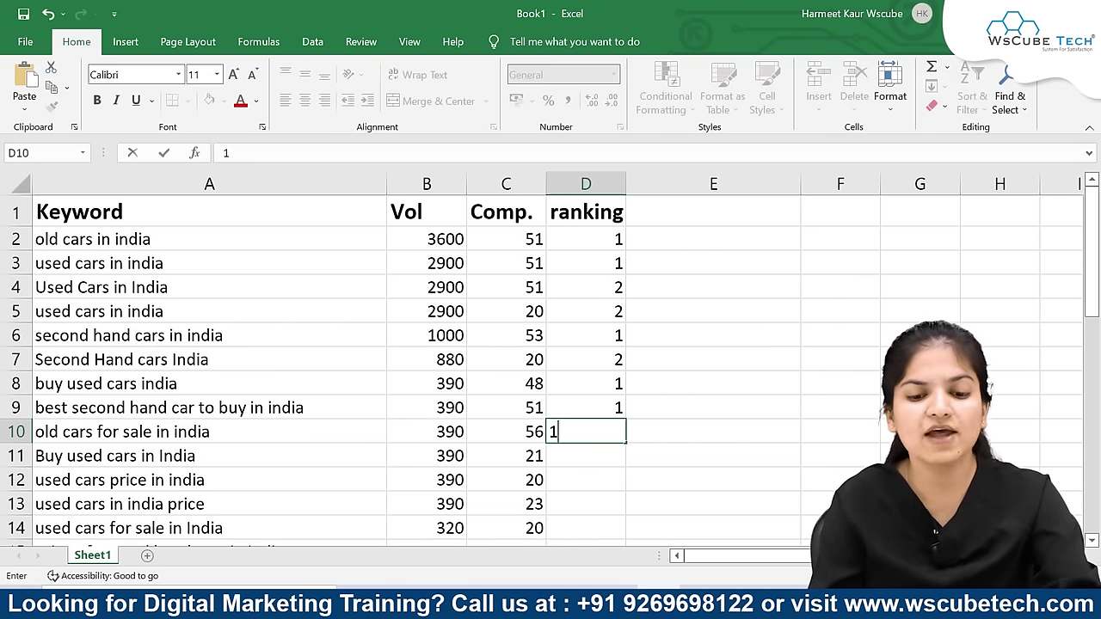
click(606, 477)
Step: Enter ranking 2 for the keyword "Buy used cars in India" in row 11
scroll(259, 399, down, 1)
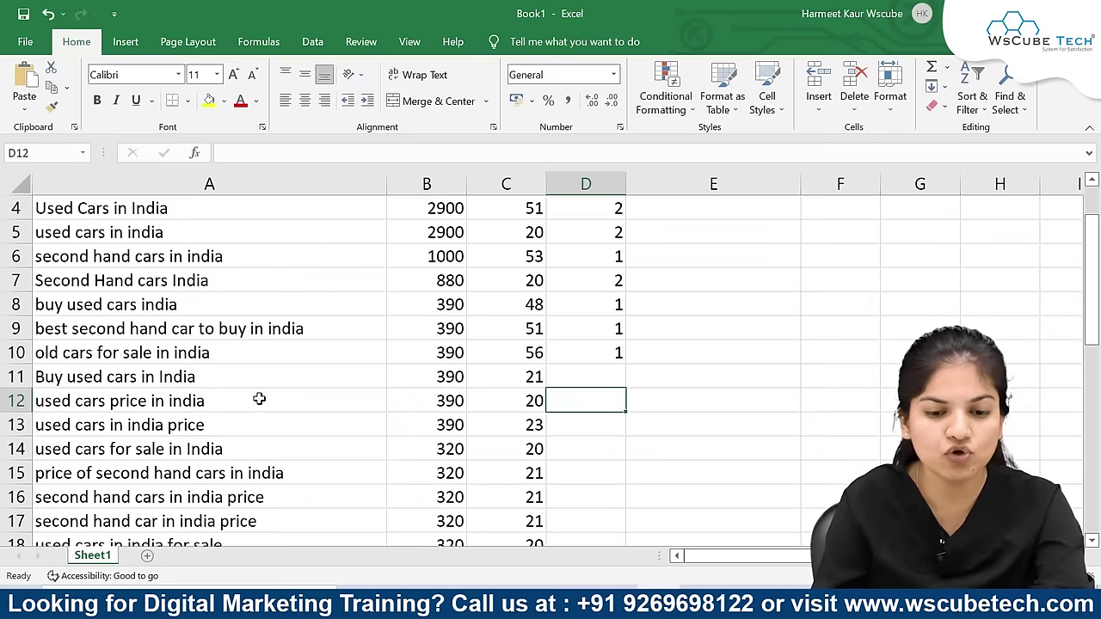
click(203, 376)
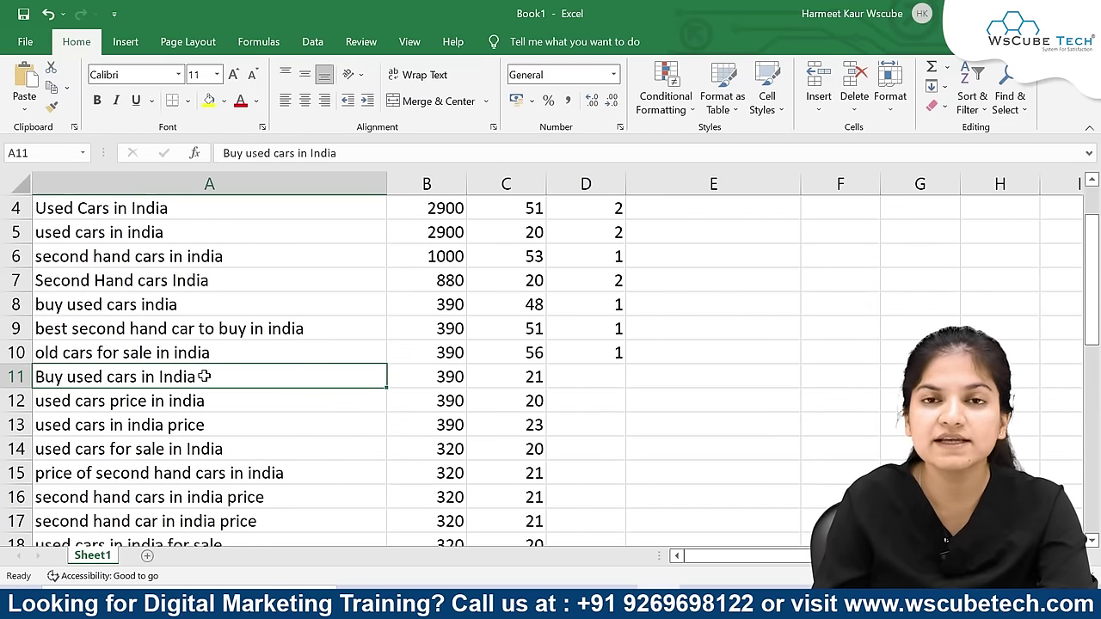
scroll(204, 377, up, 1)
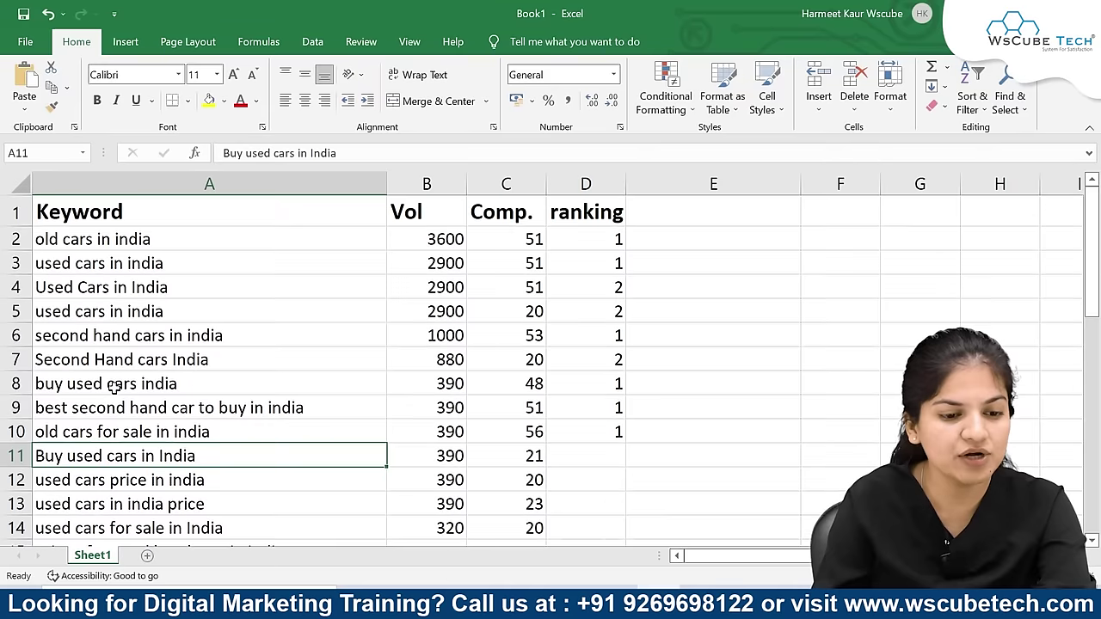
click(573, 457)
key(F2)
text(2)
click(594, 496)
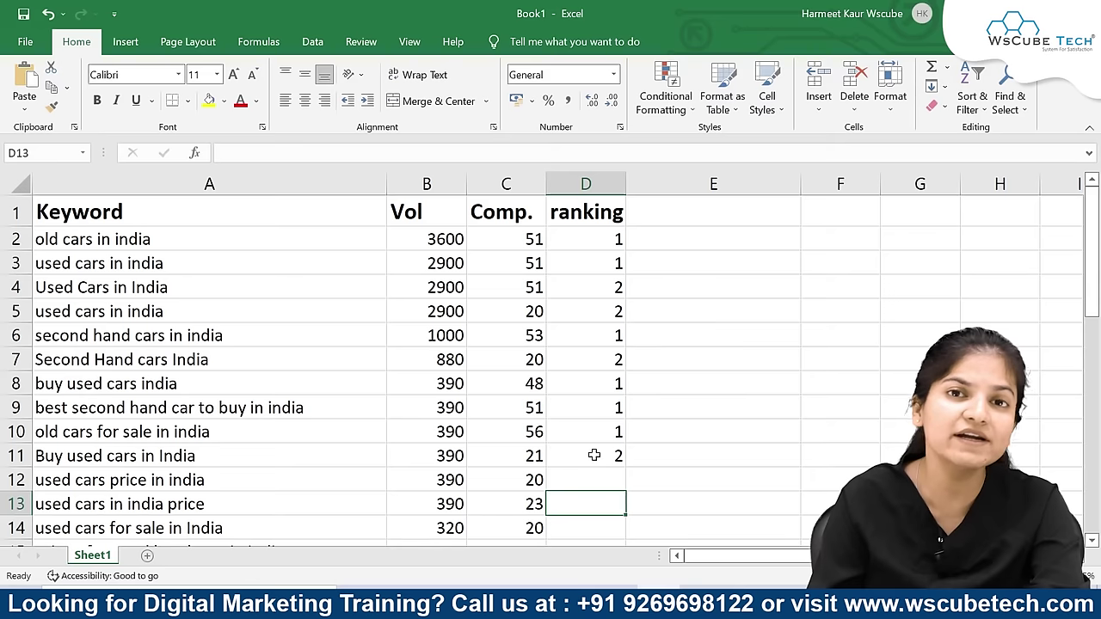
Step: Enter ranking 1 for the keyword "used cars price in india" in row 12
click(212, 462)
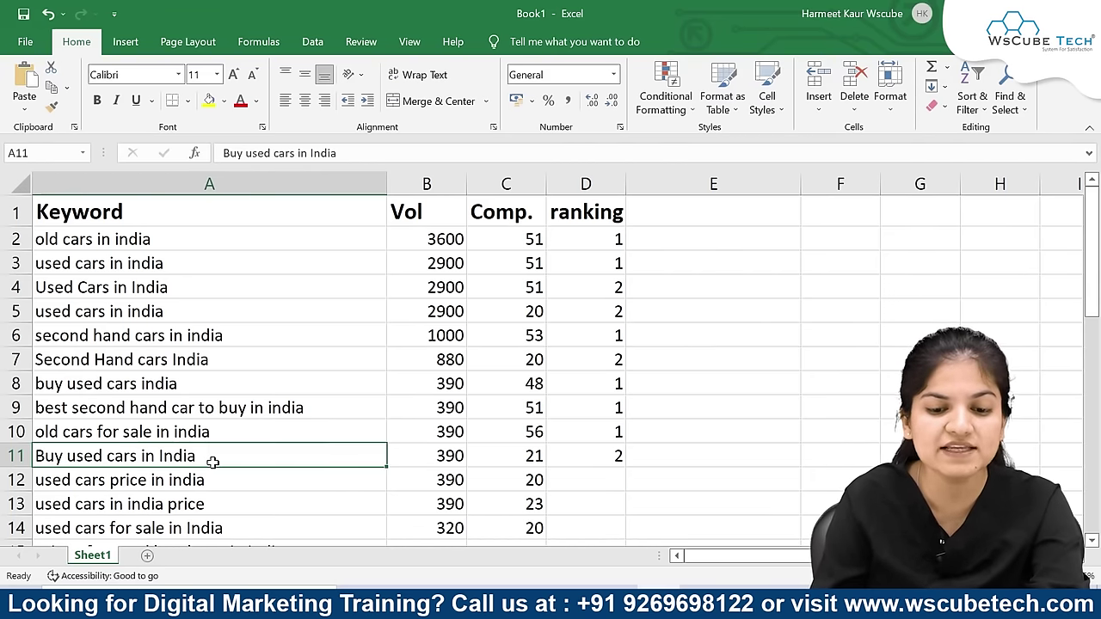
scroll(185, 424, down, 1)
click(183, 404)
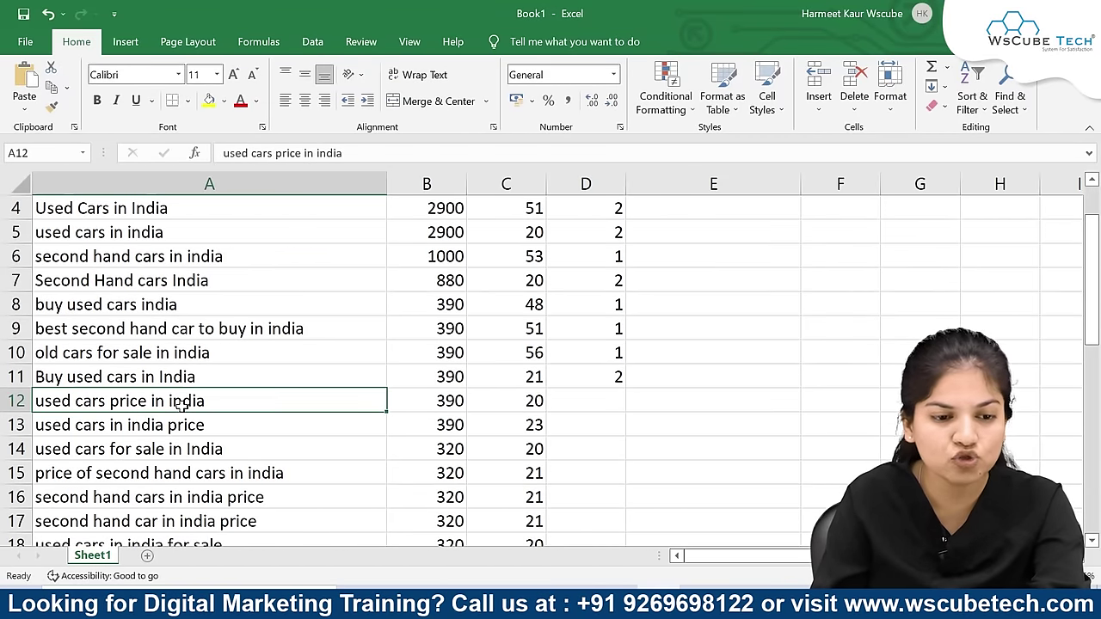
scroll(182, 404, up, 1)
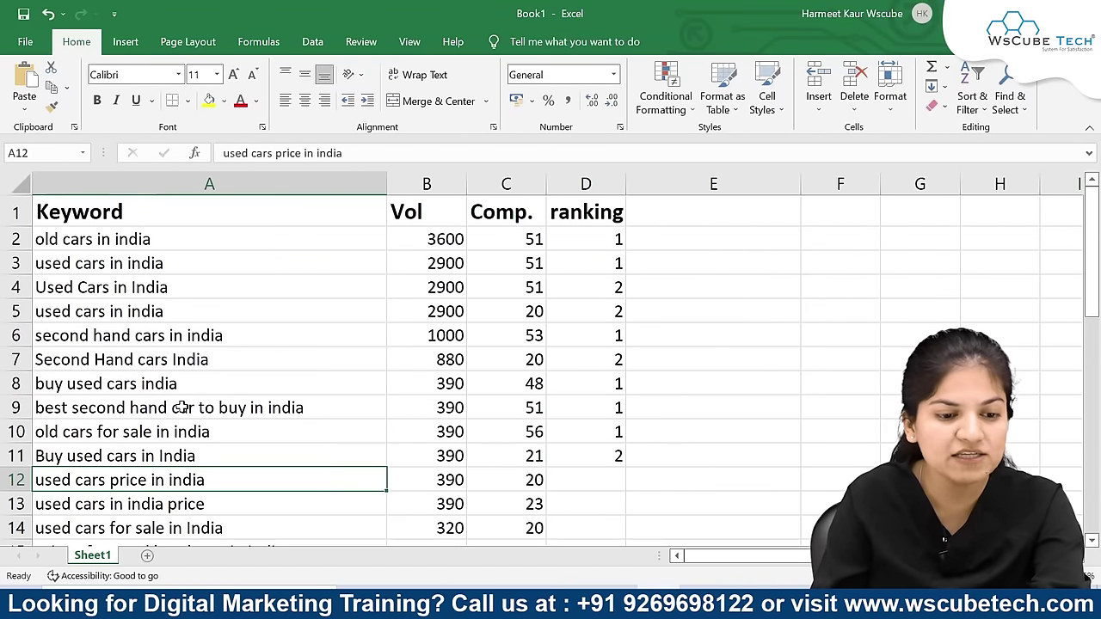
click(616, 484)
text(1)
Step: Enter ranking 2 for the keyword "used cars in india price" in row 13
scroll(228, 480, down, 1)
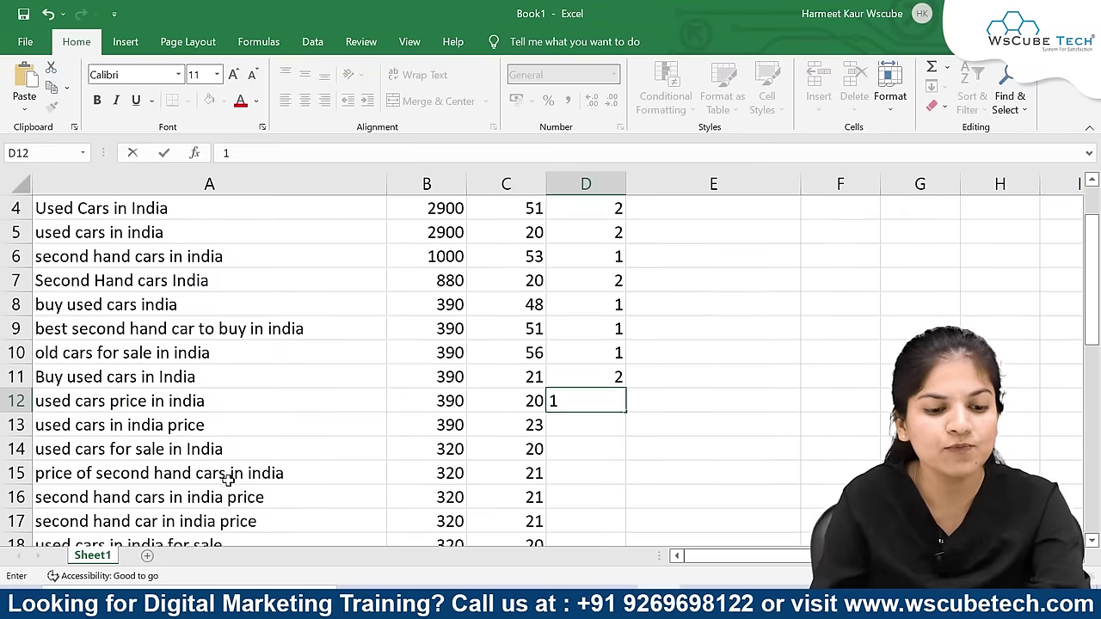
click(199, 426)
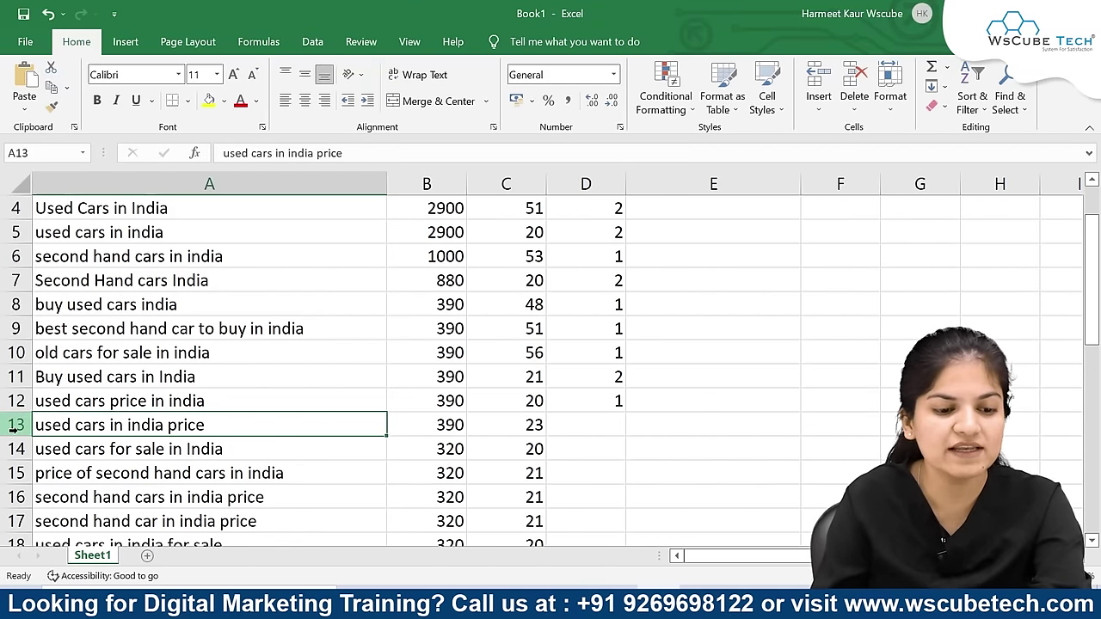
click(602, 426)
text(2)
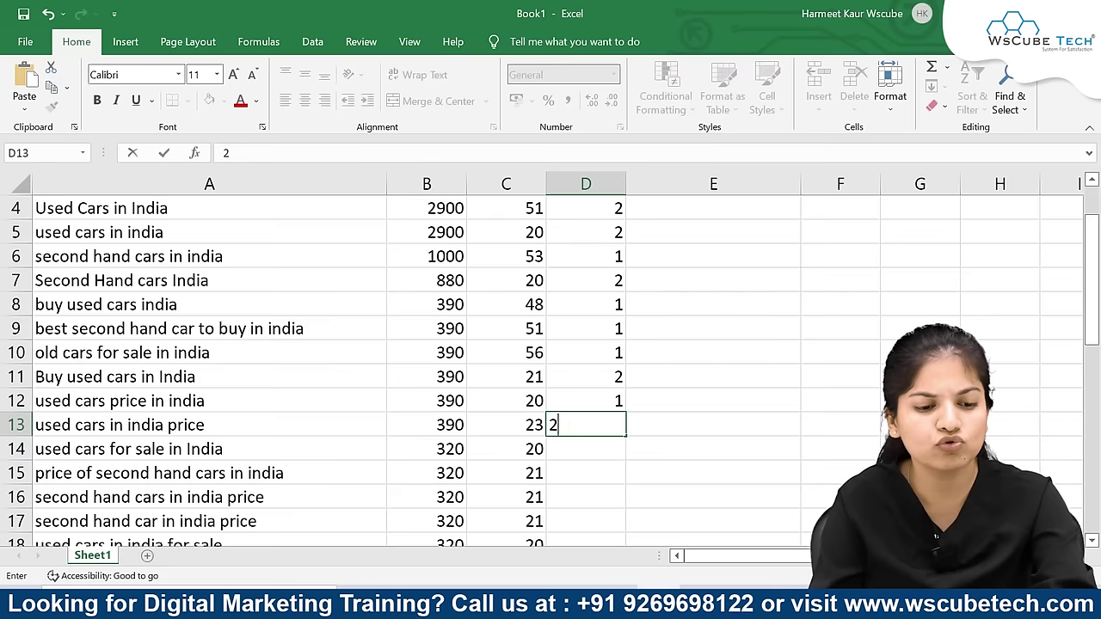
click(206, 478)
Step: Enter ranking 2 for "used cars for sale in India" in row 14 and "price of second hand cars in india" in row 15
scroll(206, 478, down, 2)
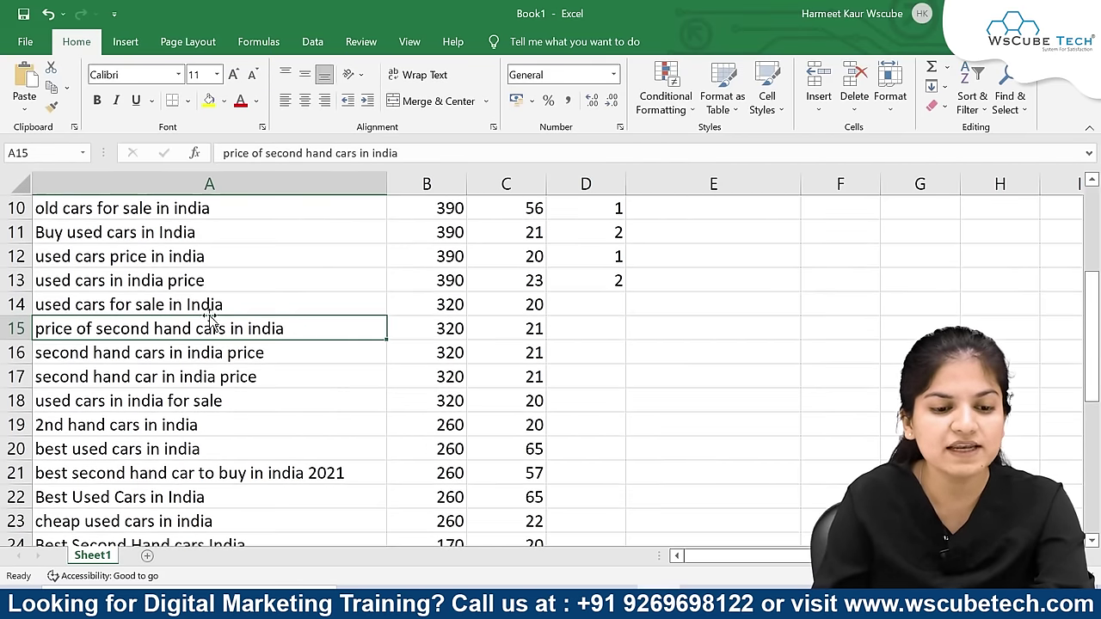
click(602, 310)
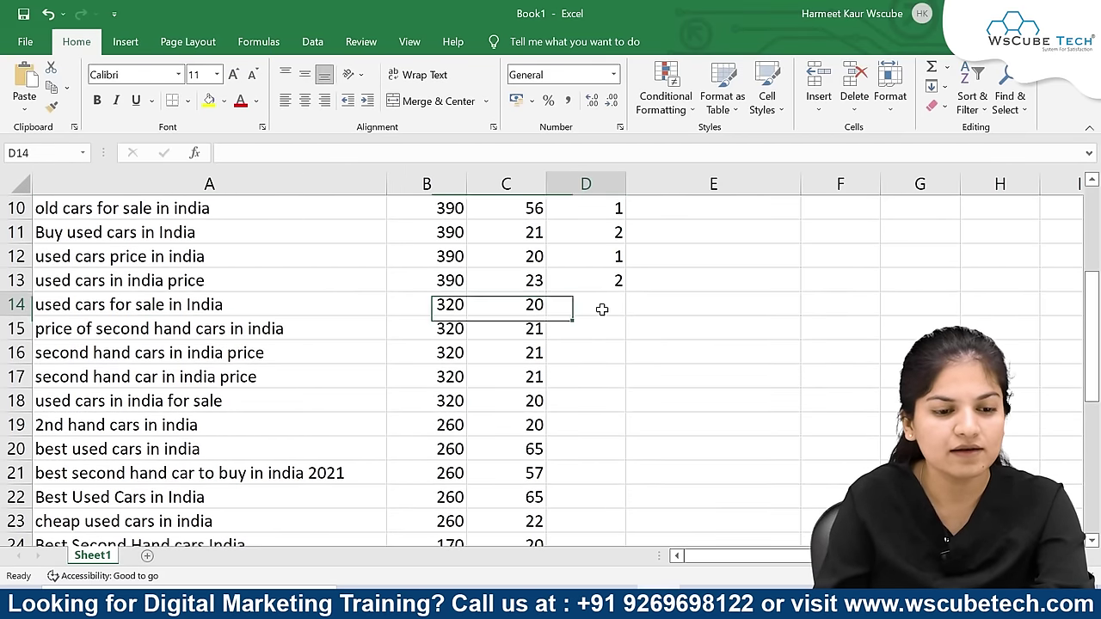
text(2)
click(602, 414)
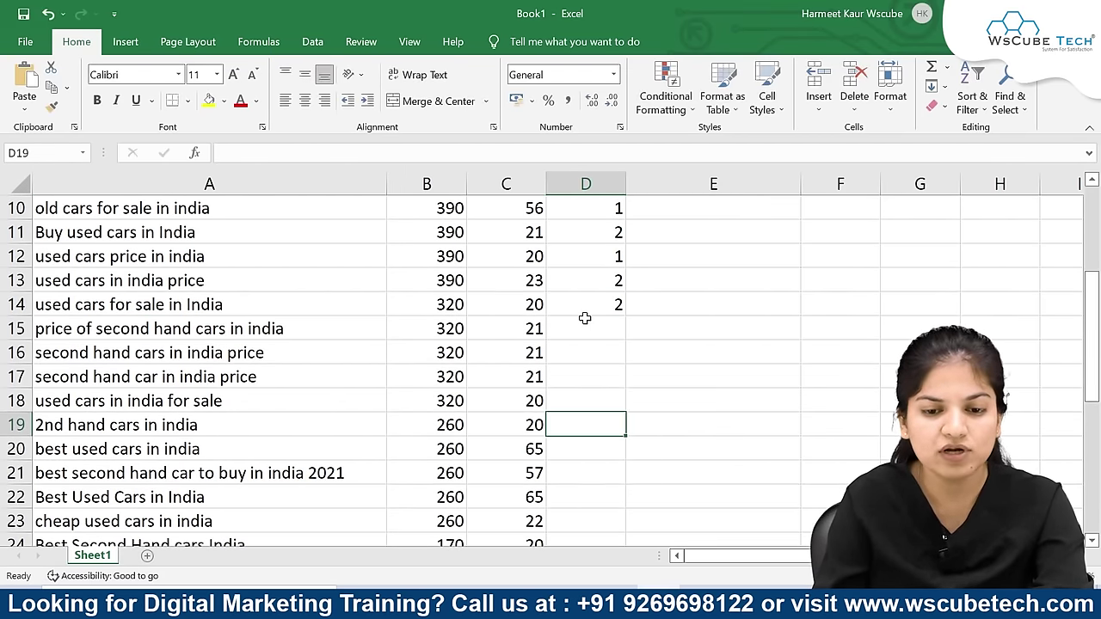
click(588, 325)
text(2)
click(621, 405)
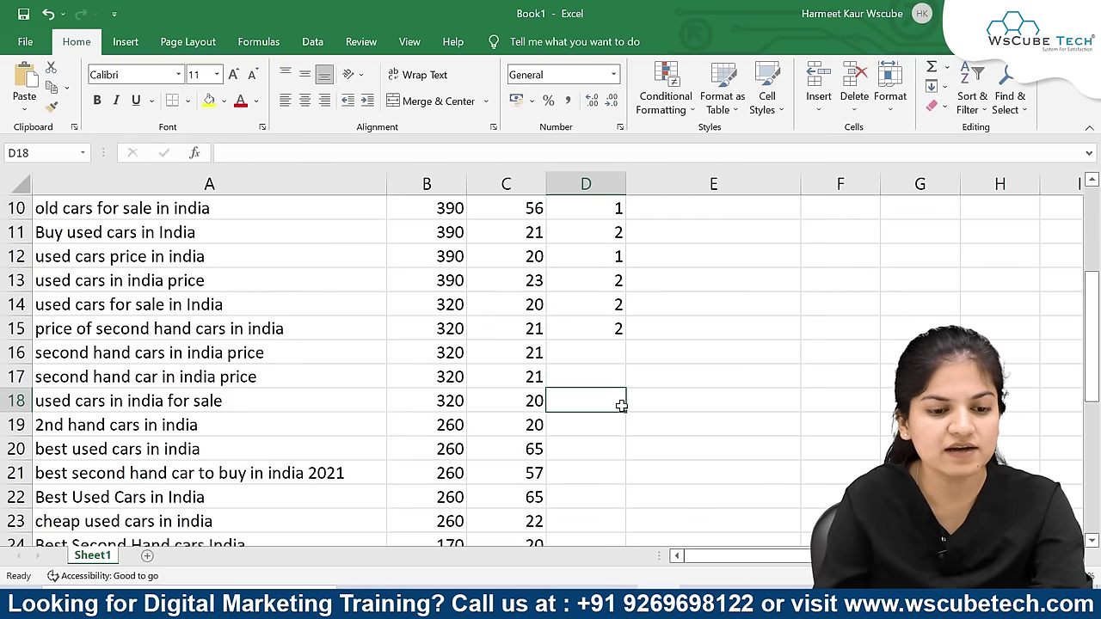
Step: Delete row 17, which holds the near-duplicate keyword "second hand car in india price"
click(306, 358)
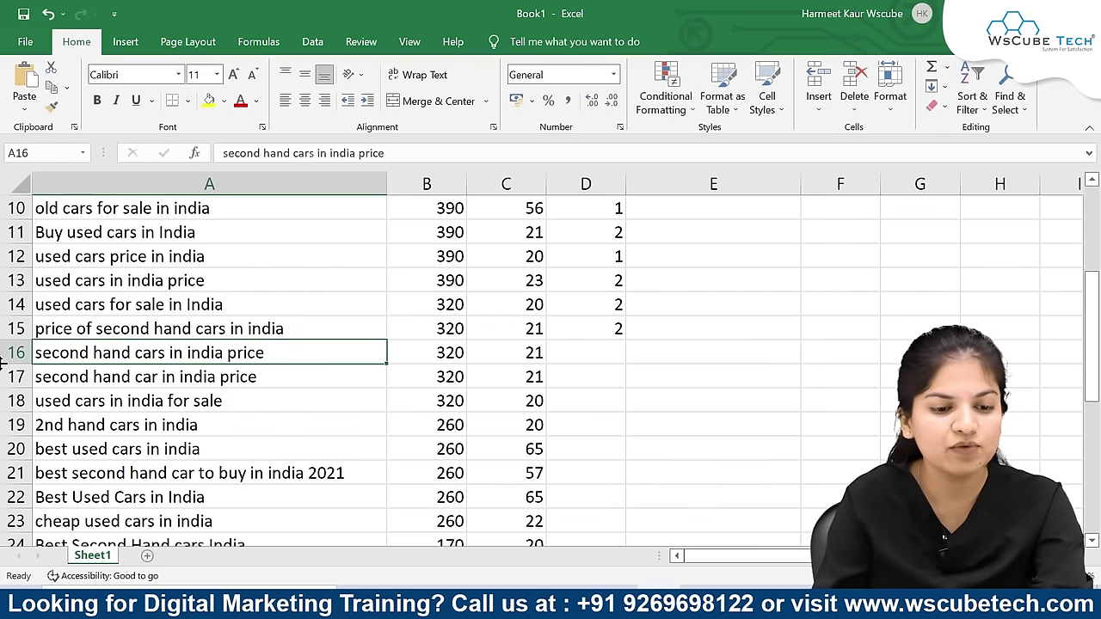
right_click(9, 379)
click(69, 261)
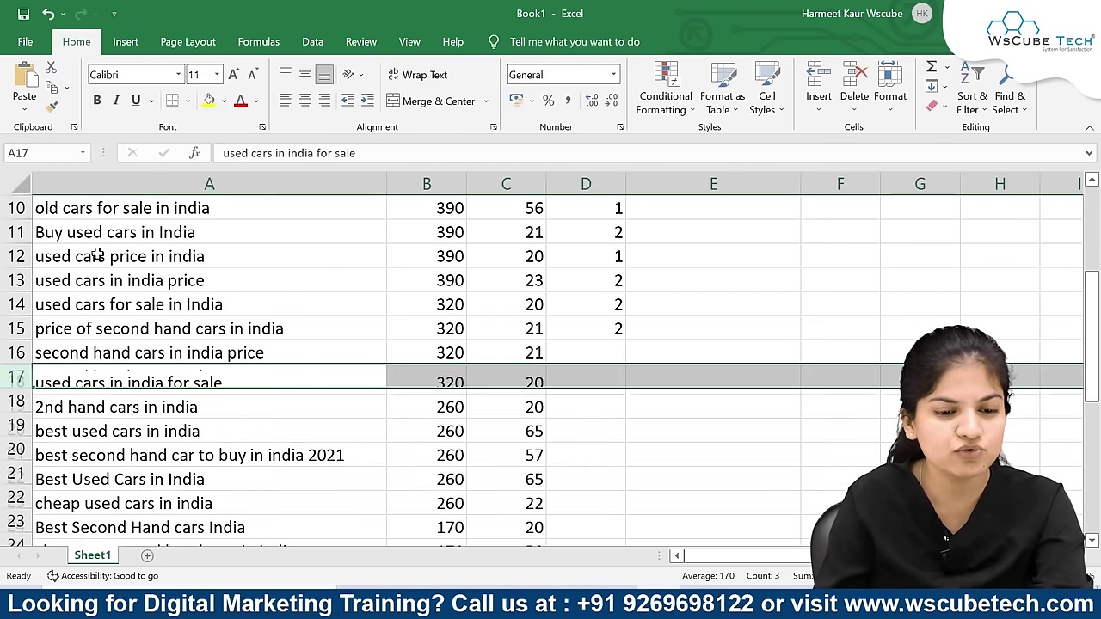
click(240, 427)
click(100, 378)
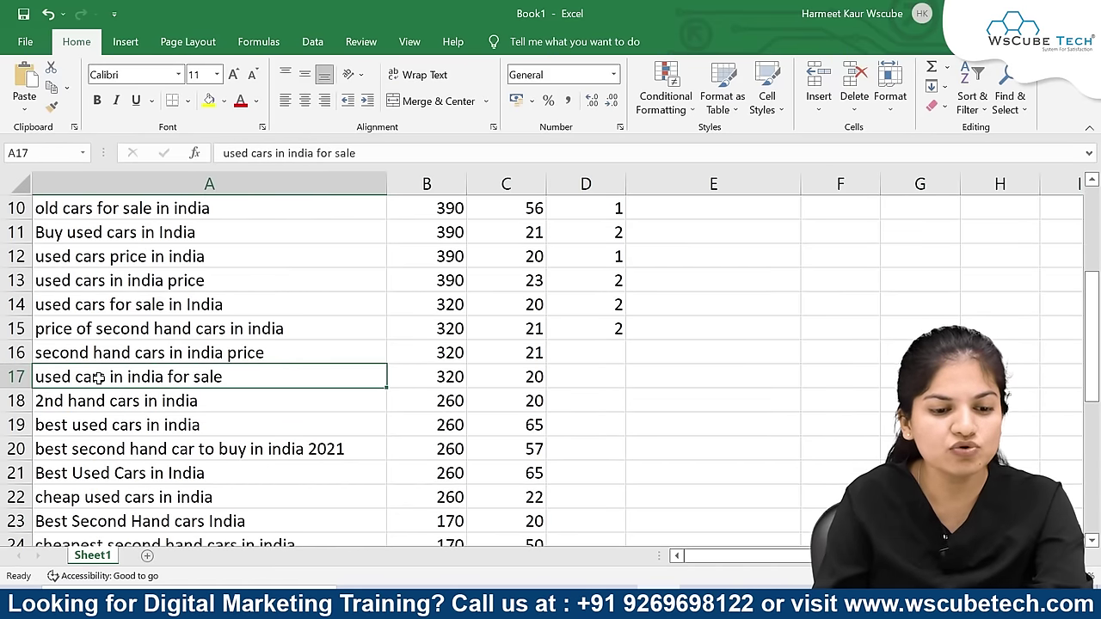
Step: Enter ranking 2 for "second hand cars in india price" in row 16 and "used cars in india for sale" in row 17
click(593, 376)
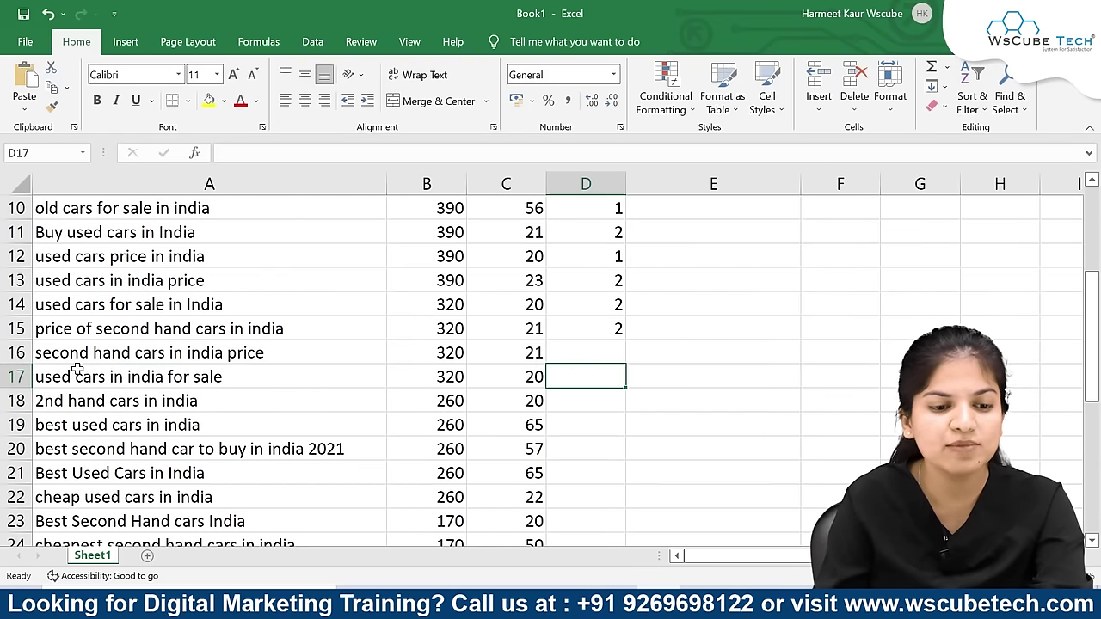
click(108, 354)
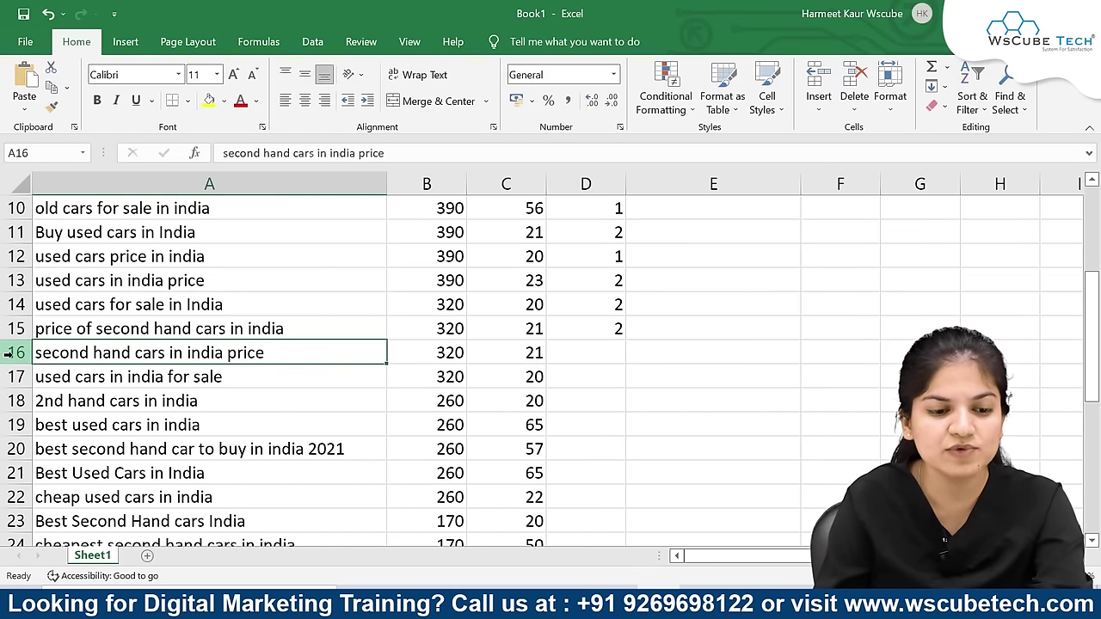
click(585, 357)
text(2)
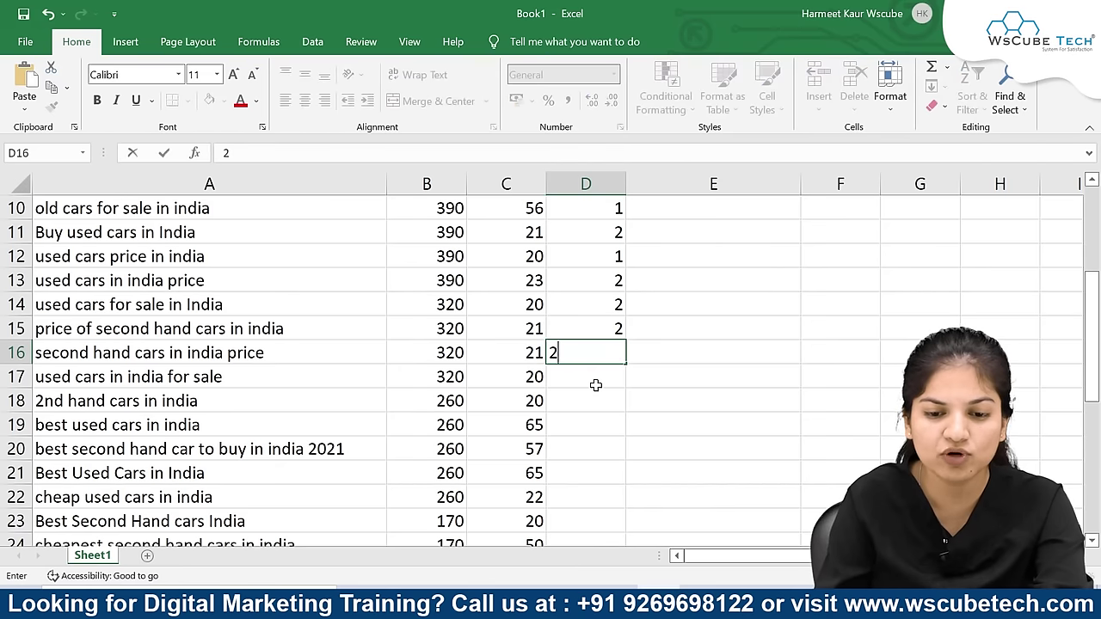
click(593, 378)
text(2)
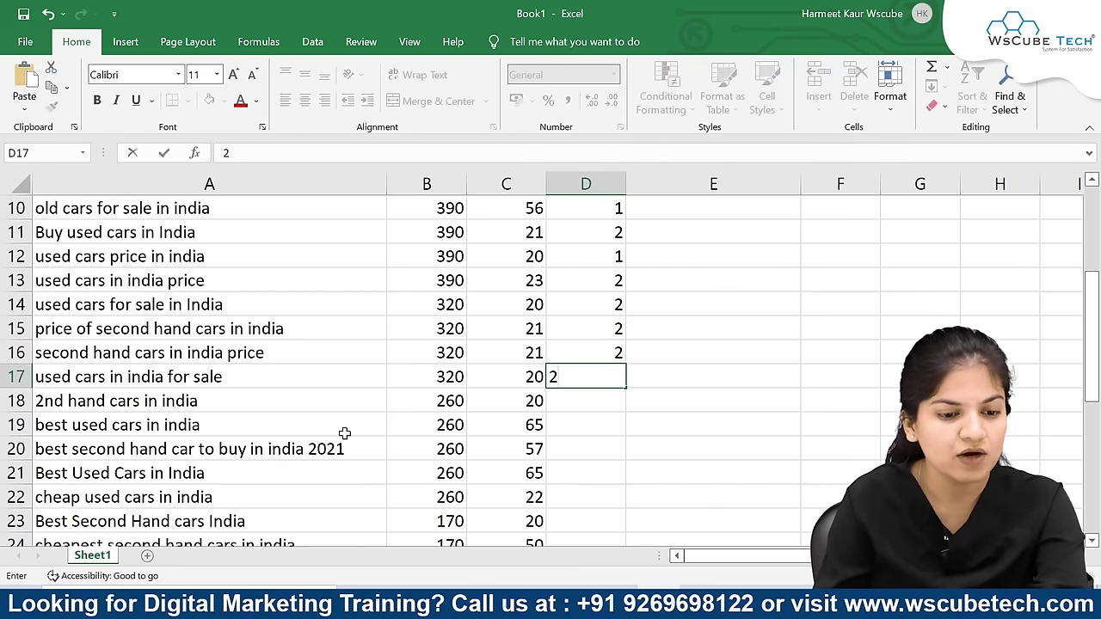
Step: Enter ranking 1 for the keyword "2nd hand cars in india" in row 18
click(203, 426)
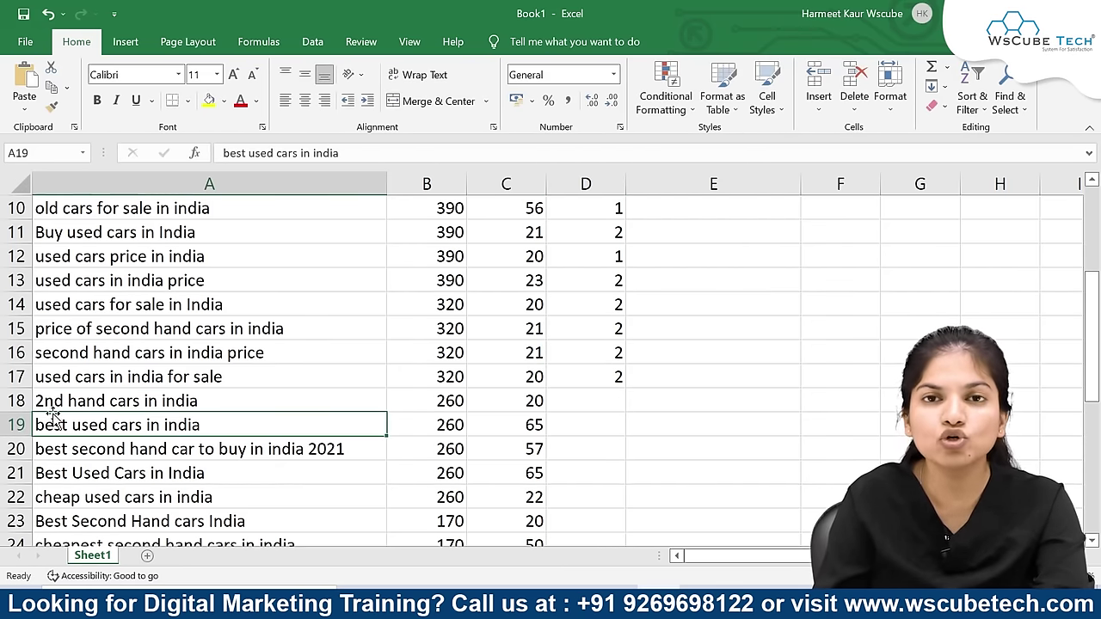
click(590, 395)
text(2)
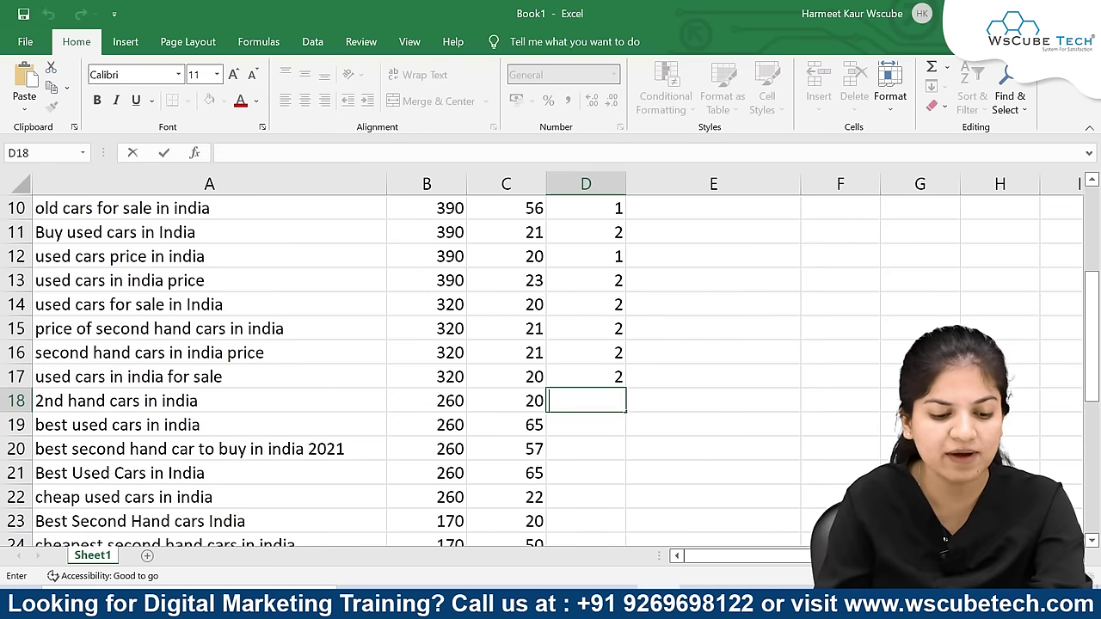
key(BackSpace)
text(1)
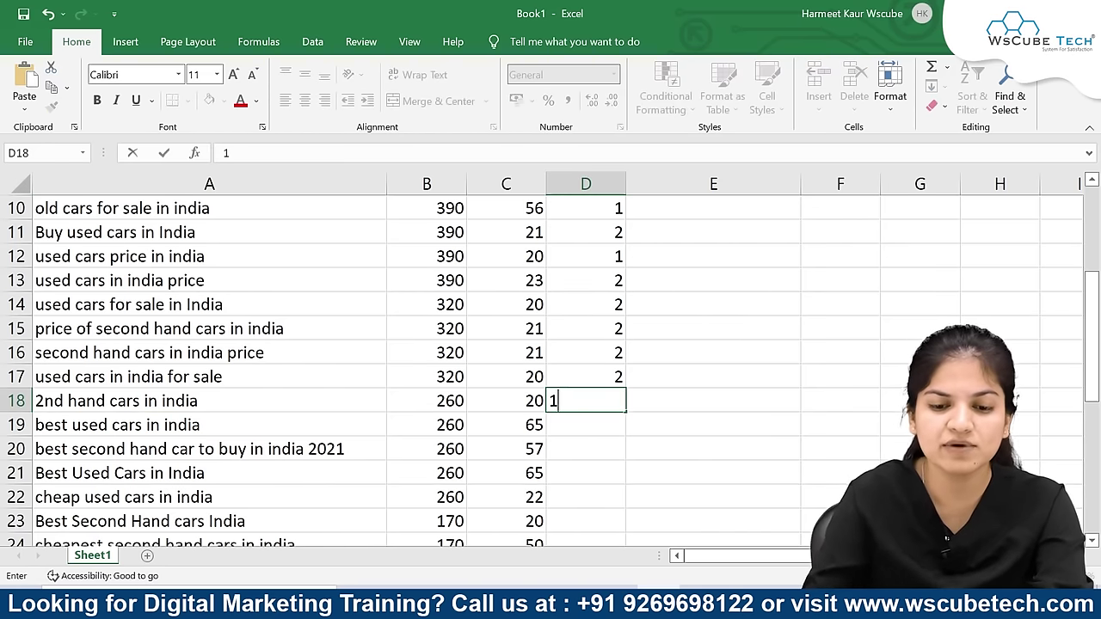
click(630, 428)
Step: Enter ranking 2 for "best used cars in india" in row 19 and 1 for "best second hand car to buy in india 2021" in row 20
click(595, 427)
double_click(594, 427)
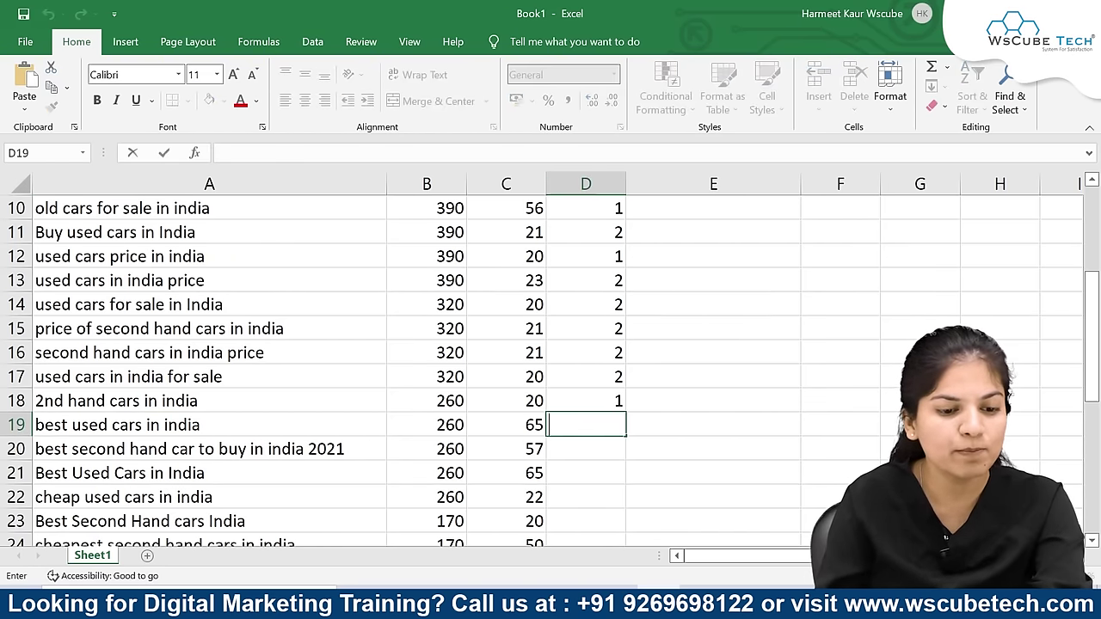
text(2)
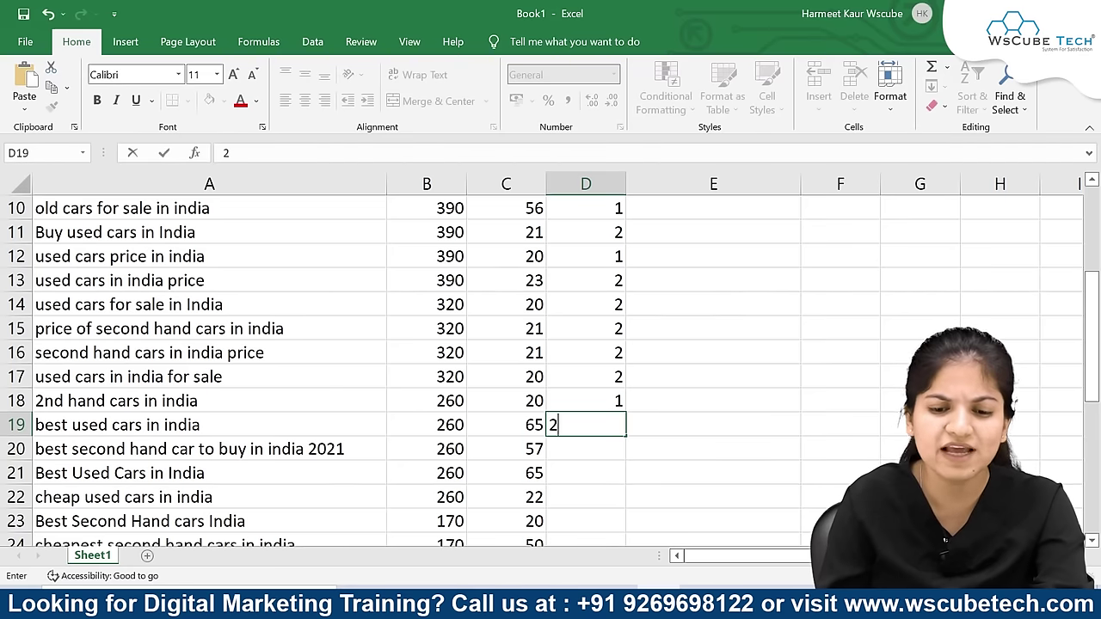
click(606, 467)
double_click(600, 449)
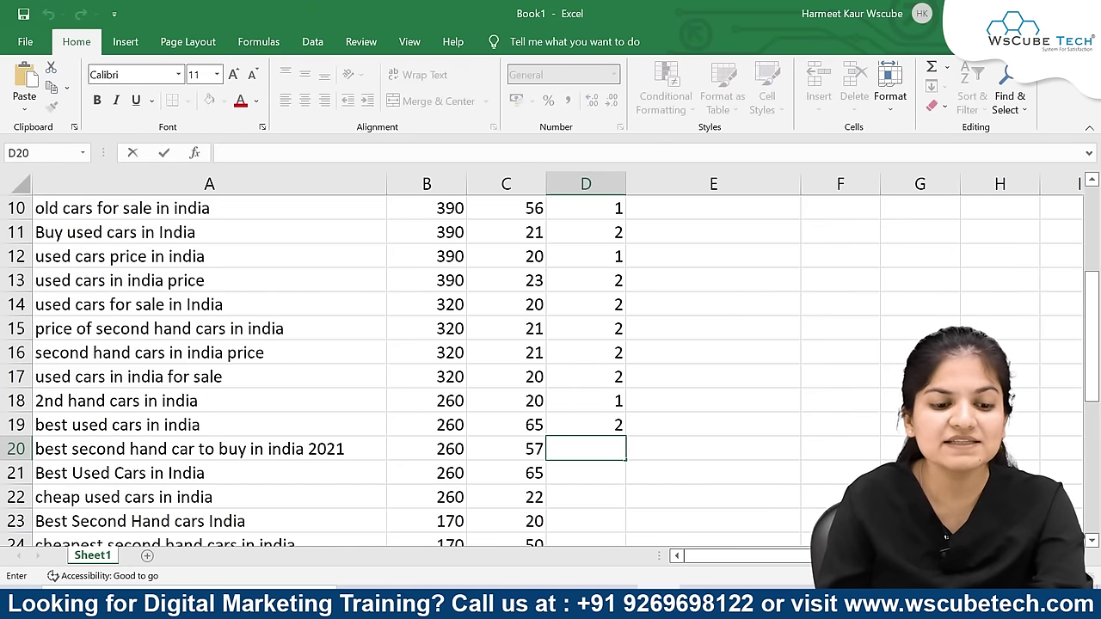
scroll(594, 444, down, 1)
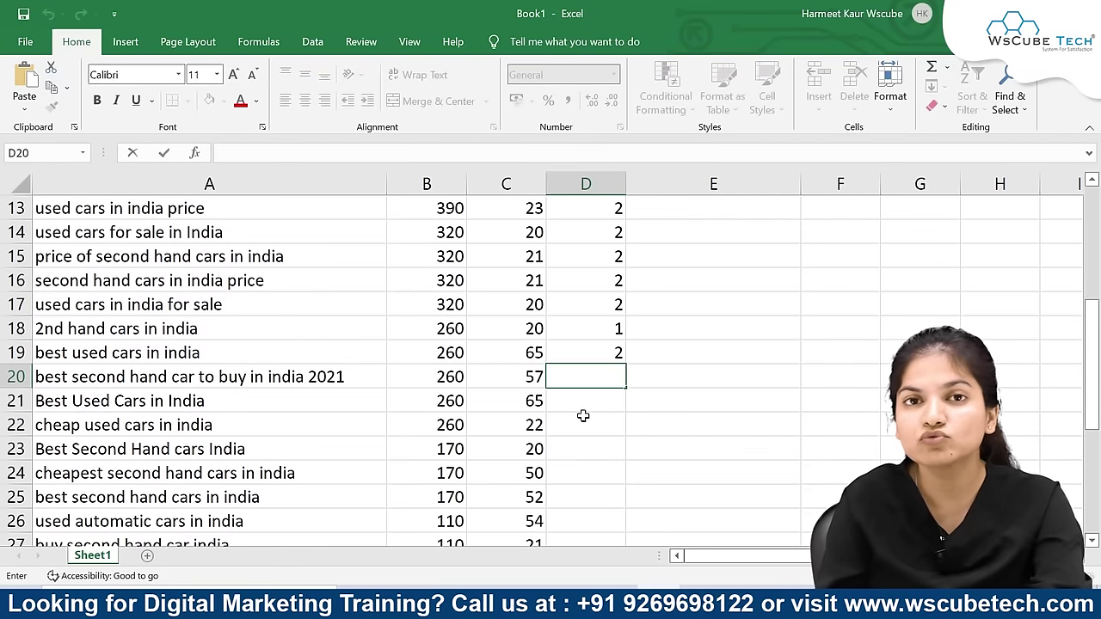
click(583, 416)
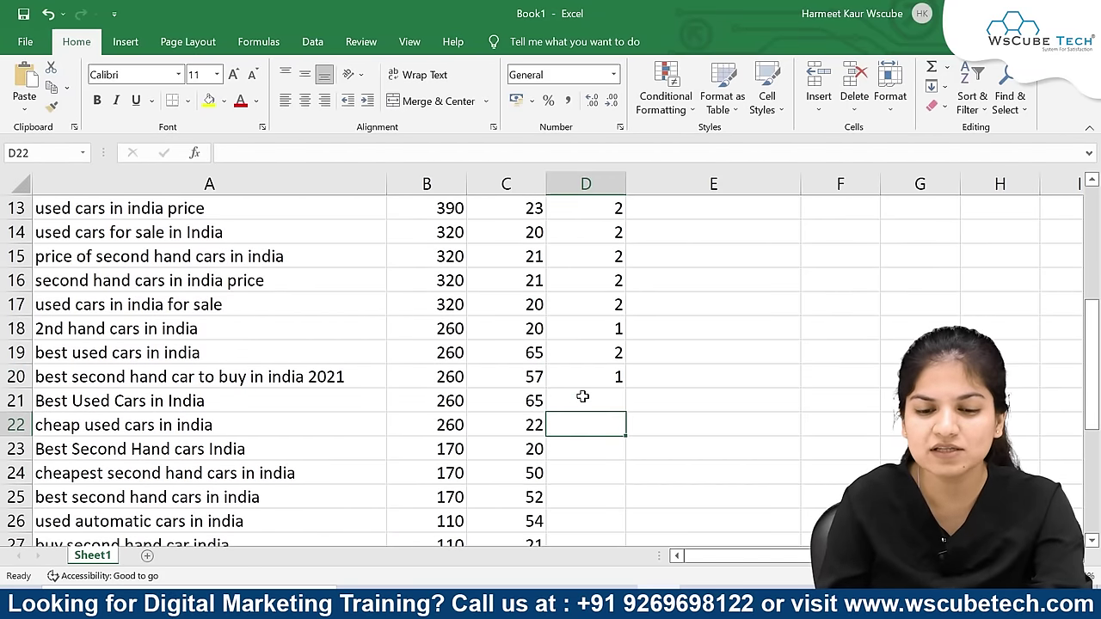
Step: Enter ranking 2 for "Best Used Cars in India" in row 21 and ranking 1 for "cheap used cars in india" in row 22
click(580, 396)
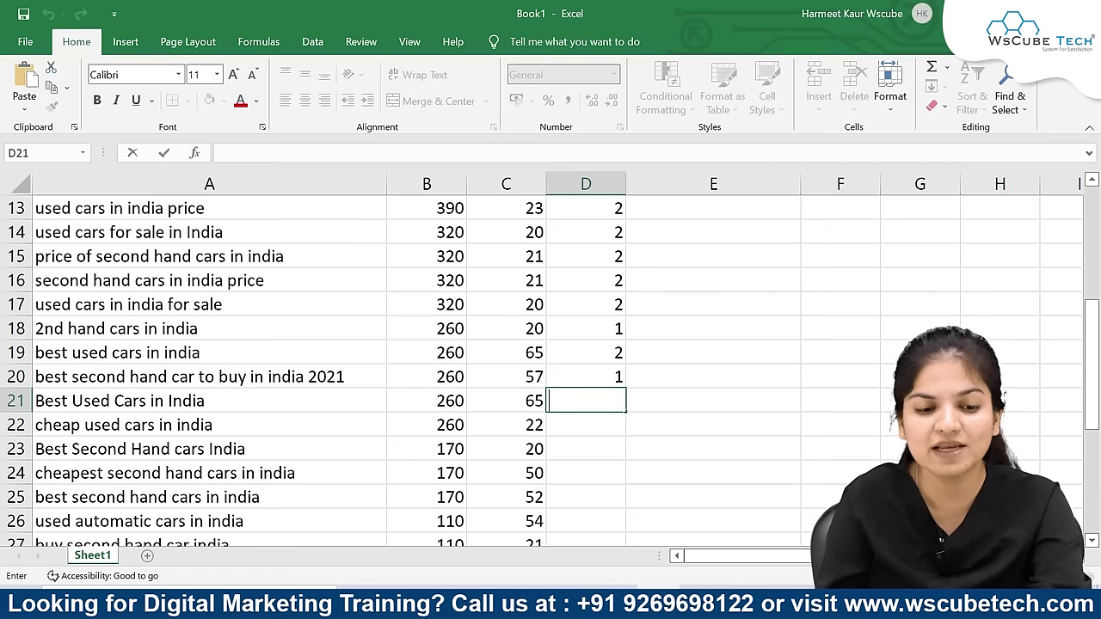
text(2)
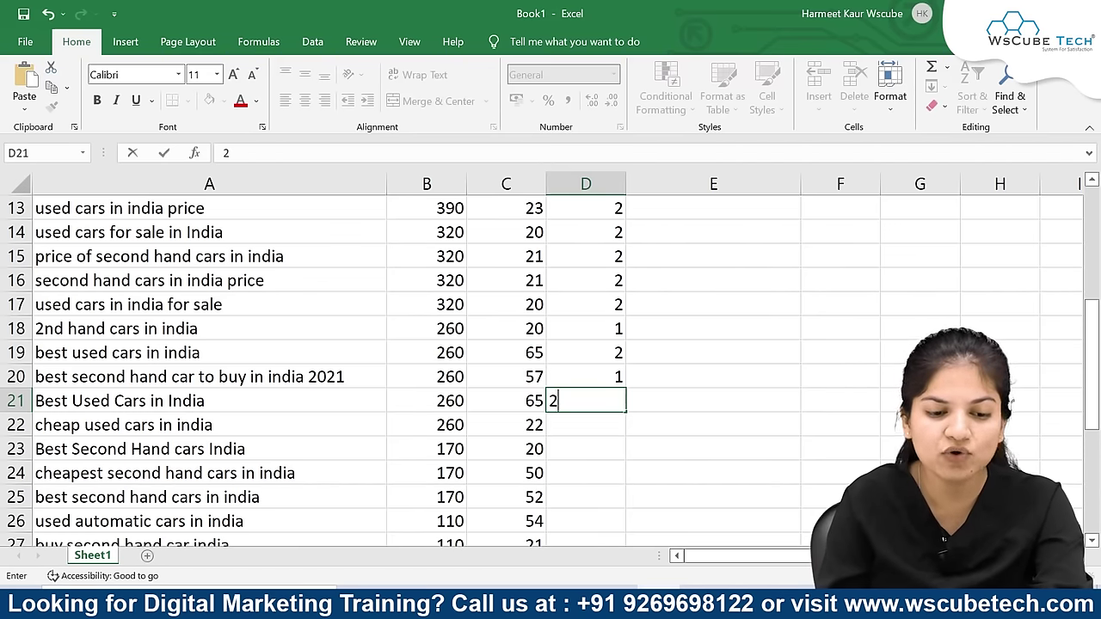
key(Return)
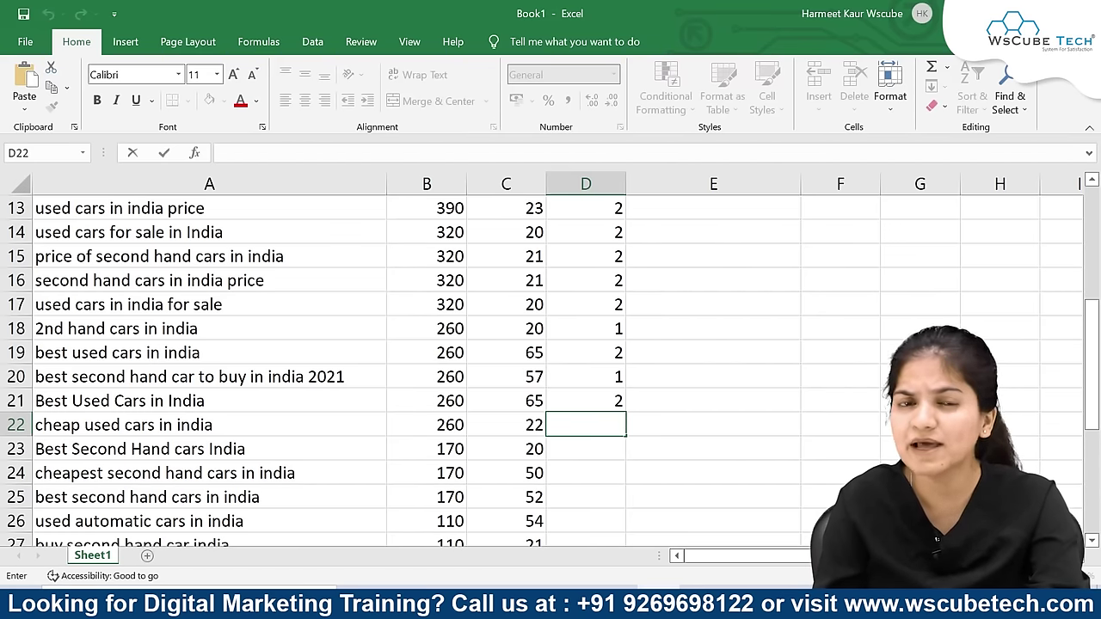
text(1)
key(Return)
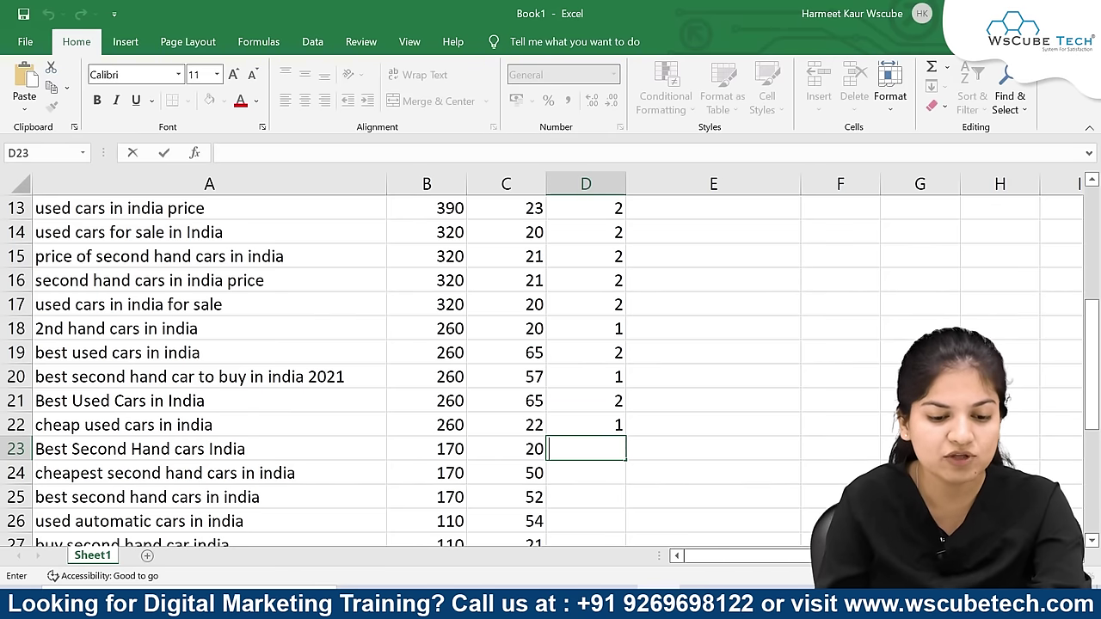
Step: Enter ranking 2 for "Best Second Hand cars India" in row 23 and ranking 1 for "cheapest second hand cars in india" in row 24
text(2)
key(Return)
scroll(594, 472, down, 1)
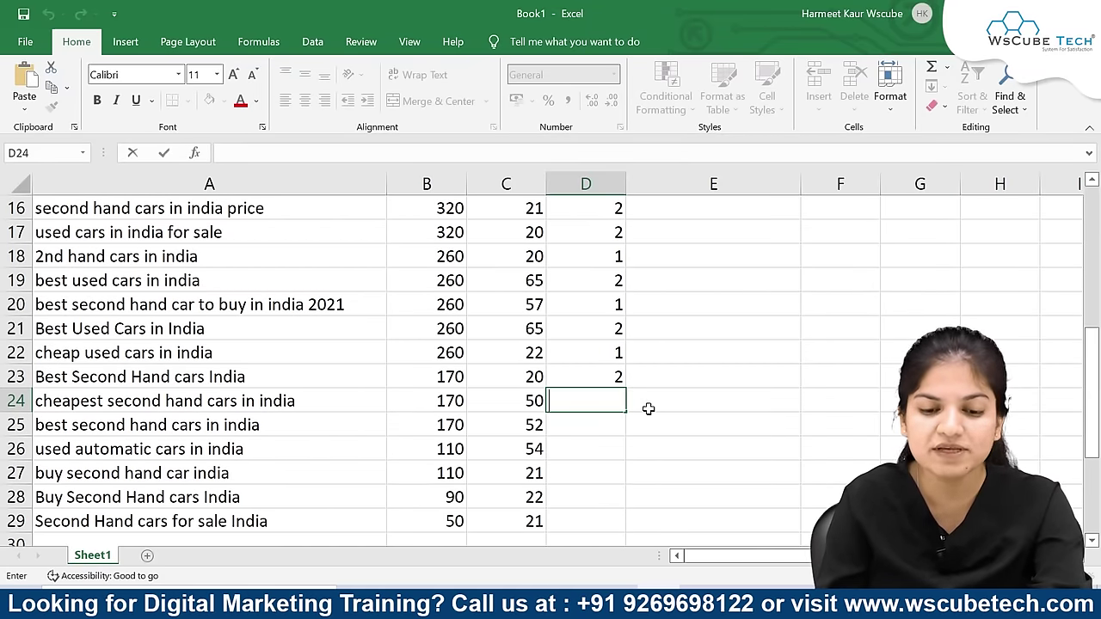
text(1)
key(Return)
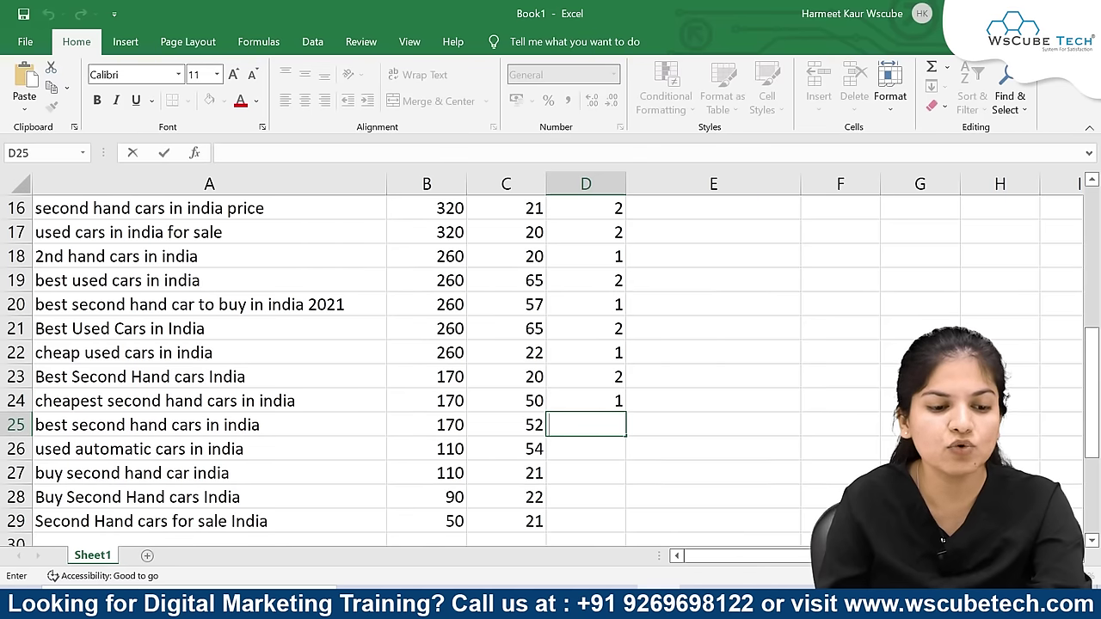
Step: Enter ranking 2 for "best second hand cars in india" in row 25 and "used automatic cars in india" in row 26
text(2)
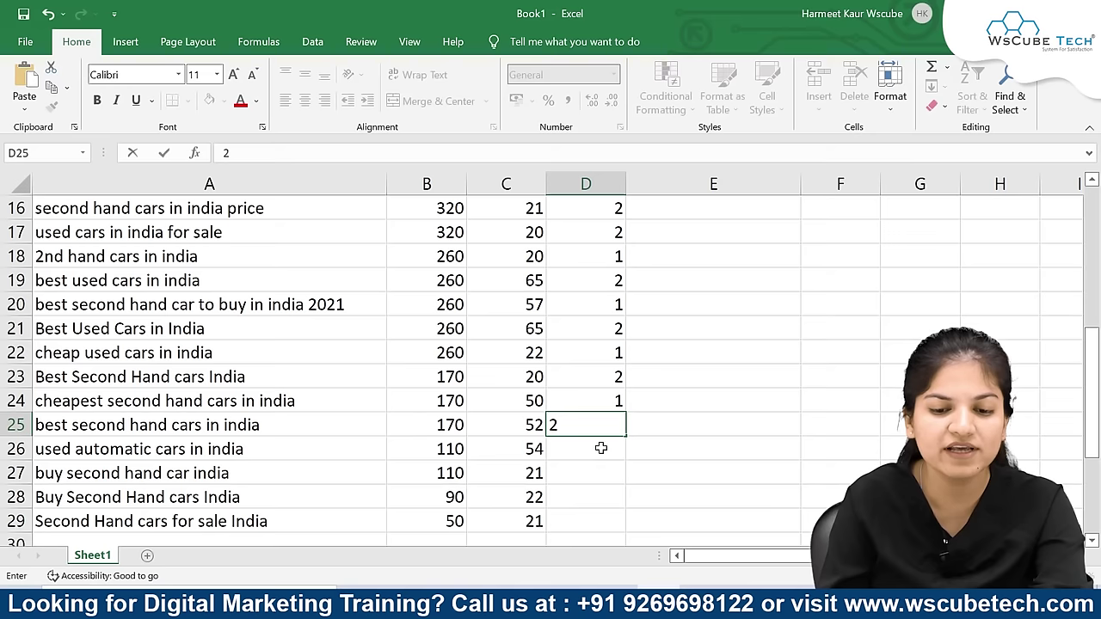
key(Return)
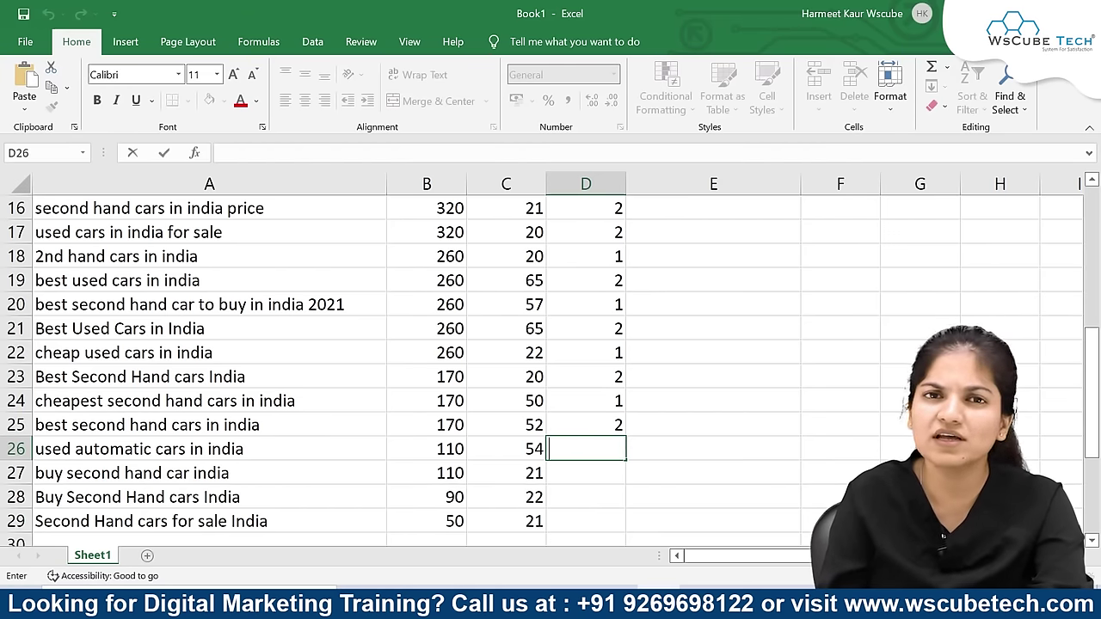
text(2)
key(Return)
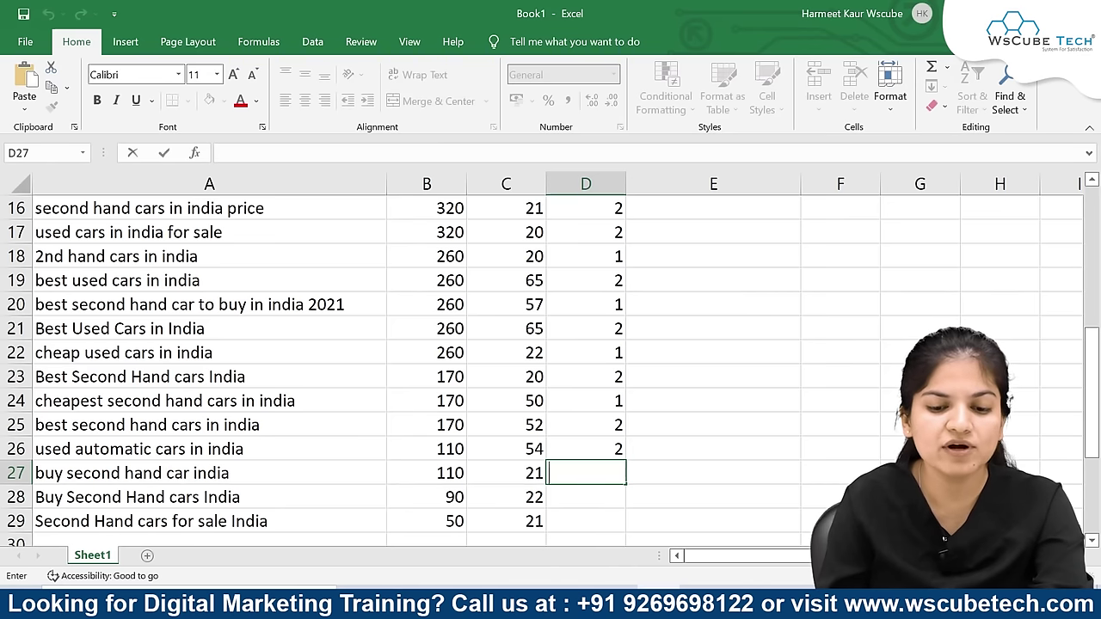
Step: Enter ranking 2 for the last three keywords, from "buy second hand car india" in row 27 to "Second Hand cars for sale India" in row 29
text(2)
key(Return)
text(2)
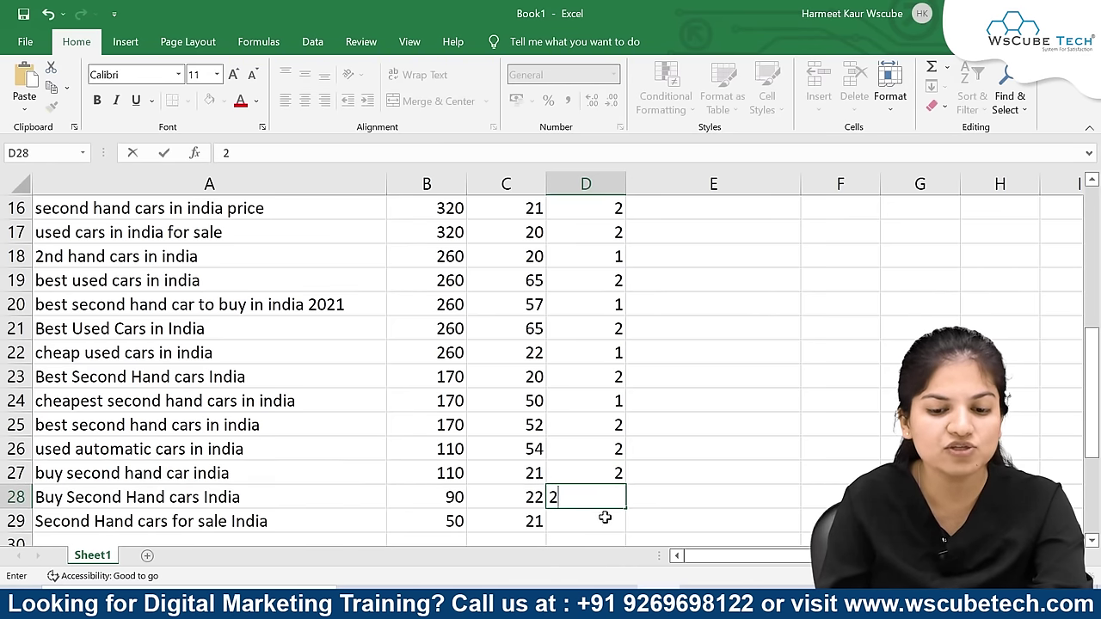
key(Return)
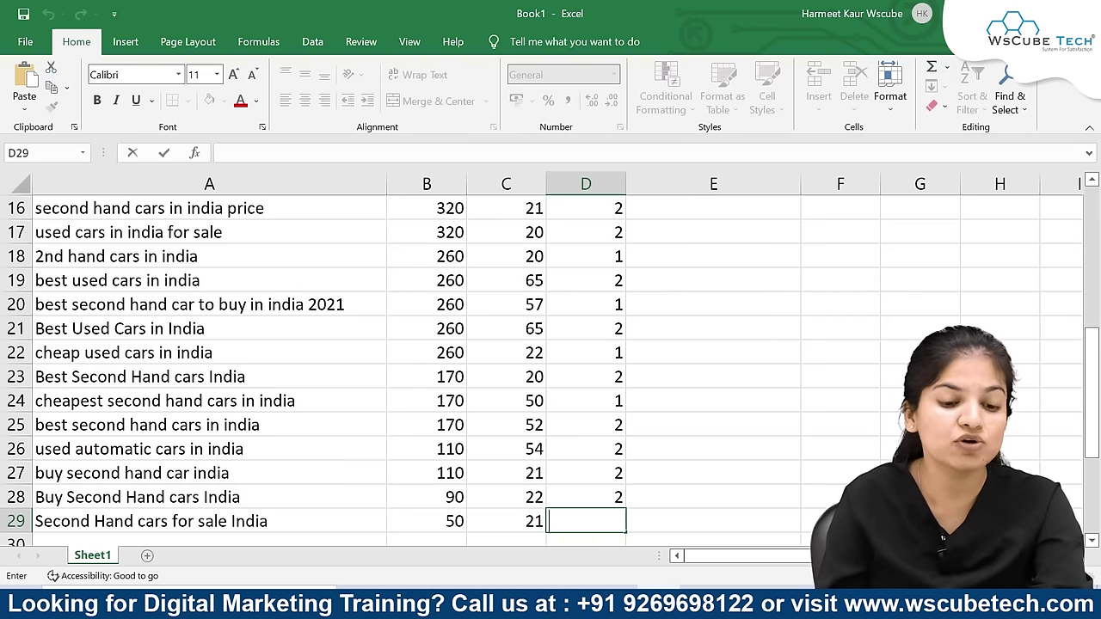
text(2)
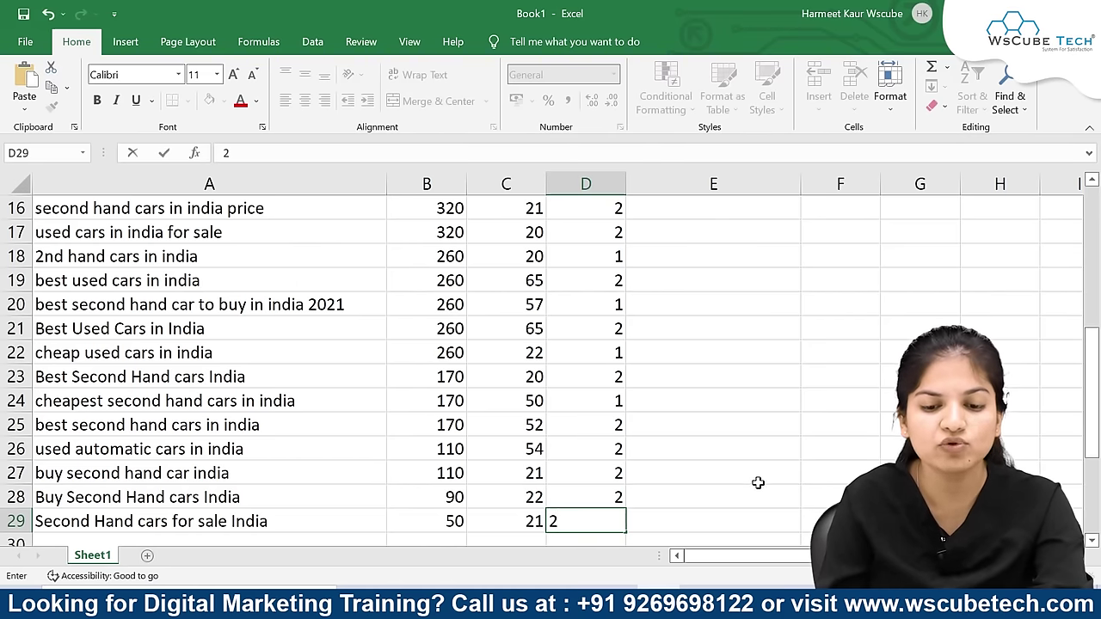
click(647, 472)
Step: Sort the keyword table by the ranking column from smallest to largest, expanding the selection to the adjacent data
scroll(647, 455, up, 5)
click(599, 243)
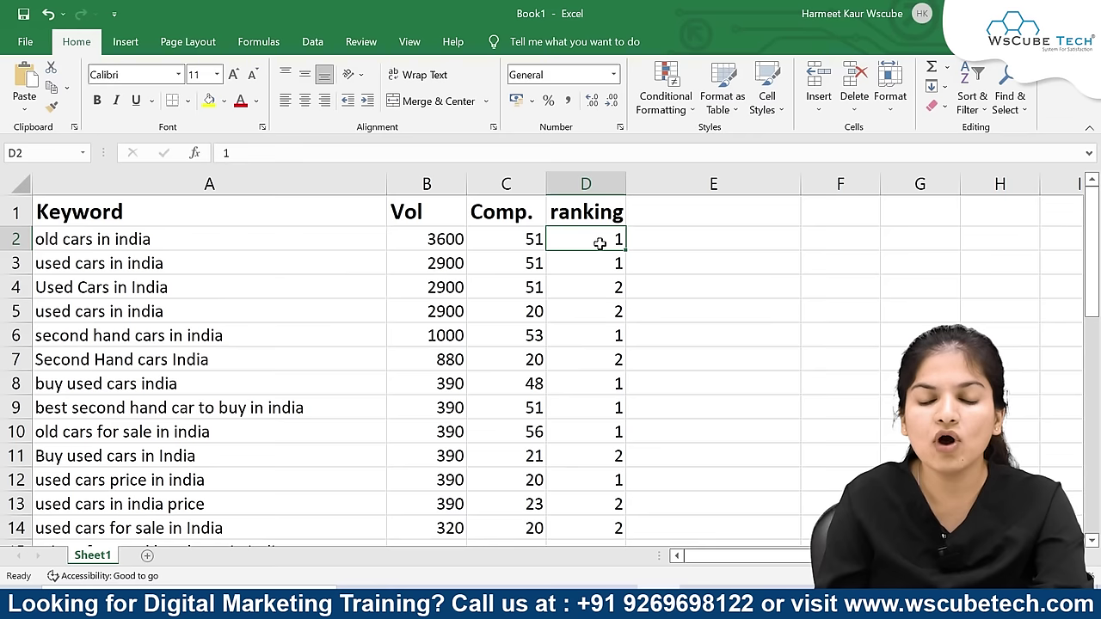
click(586, 183)
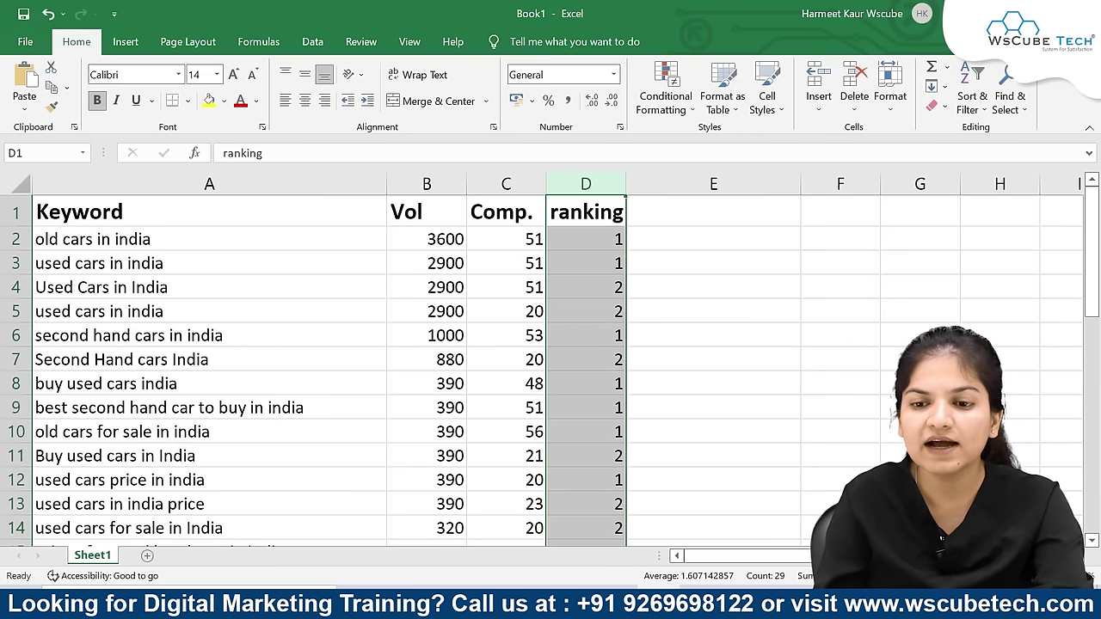
click(971, 101)
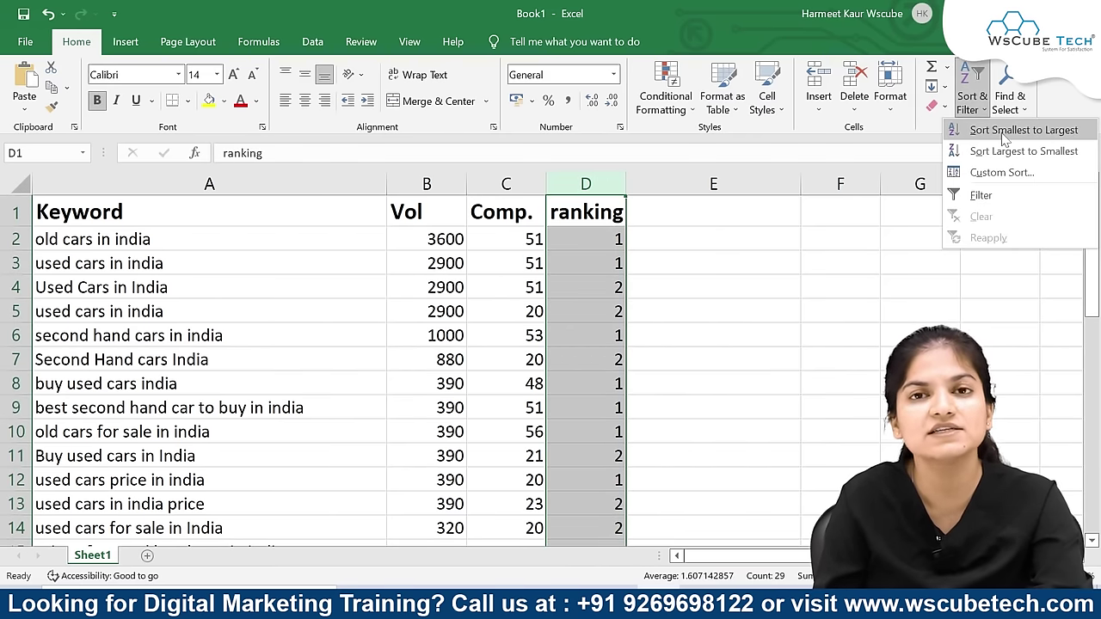
click(1003, 134)
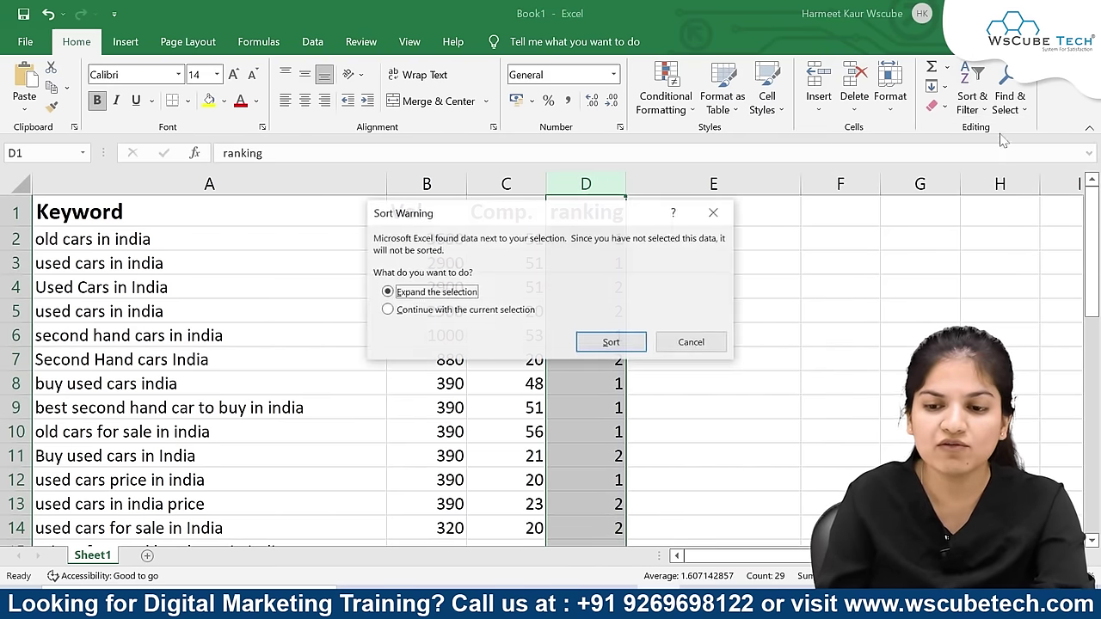
click(629, 342)
Step: Delete the data of all keywords ranked 2, from row 13 to the end of the list
scroll(674, 457, down, 2)
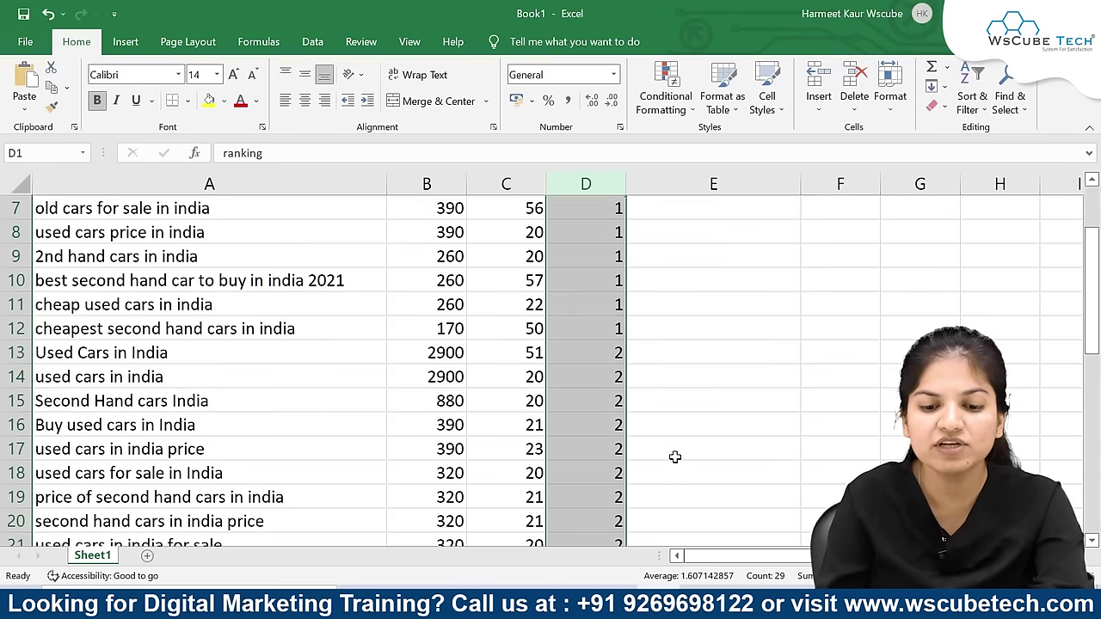
click(736, 420)
click(14, 353)
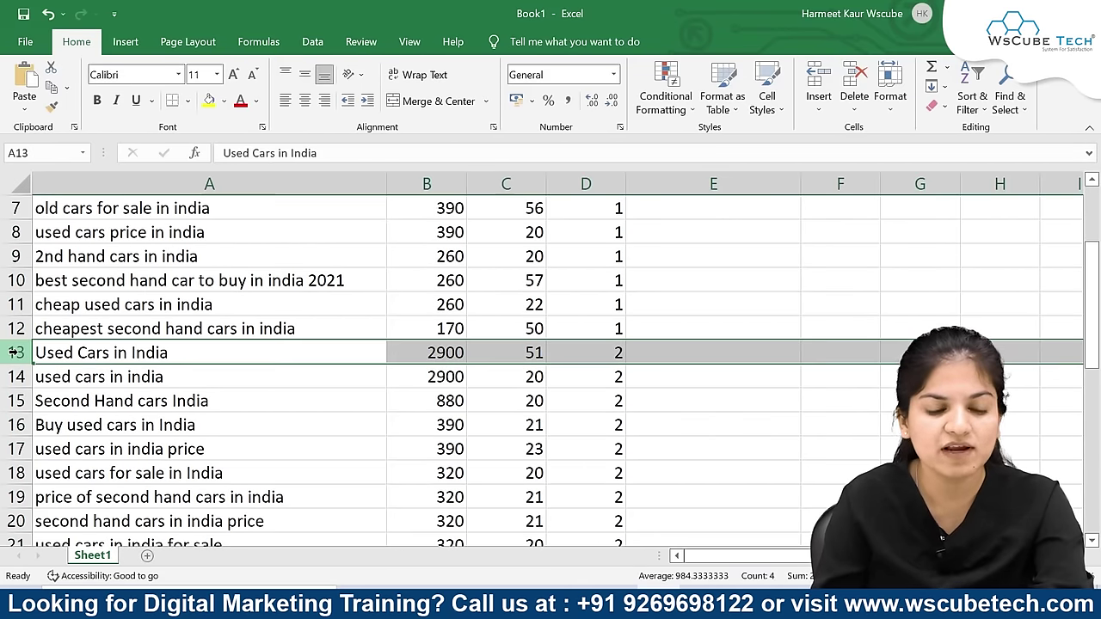
mouse_move(15, 353)
mouse_down()
mouse_move(14, 376)
mouse_move(15, 355)
mouse_up()
key(Delete)
scroll(17, 349, up, 5)
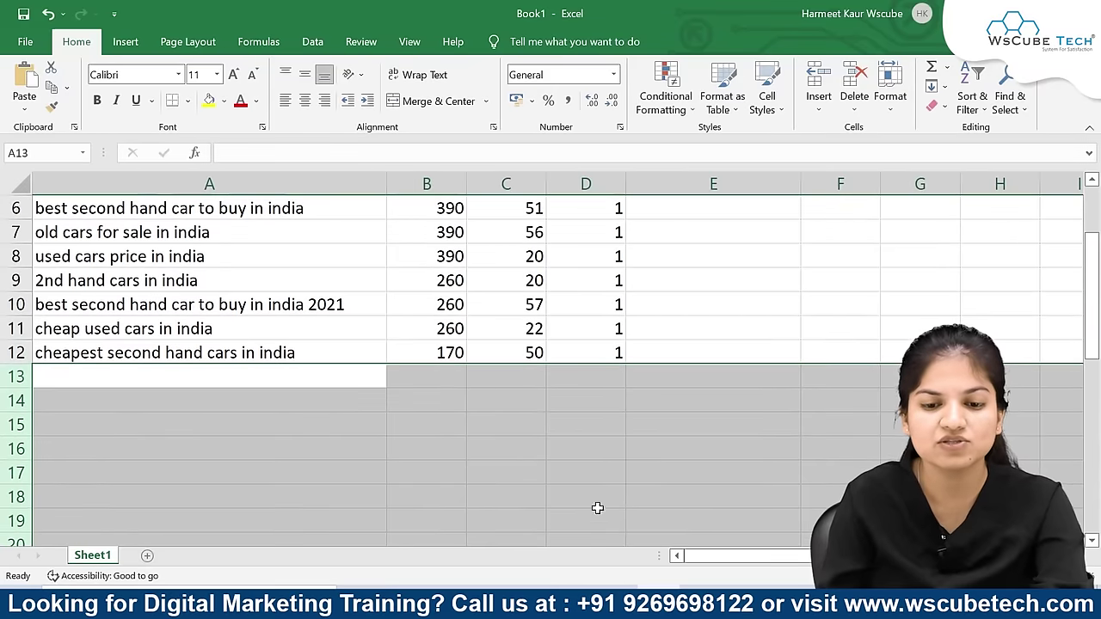
click(602, 460)
scroll(603, 460, up, 2)
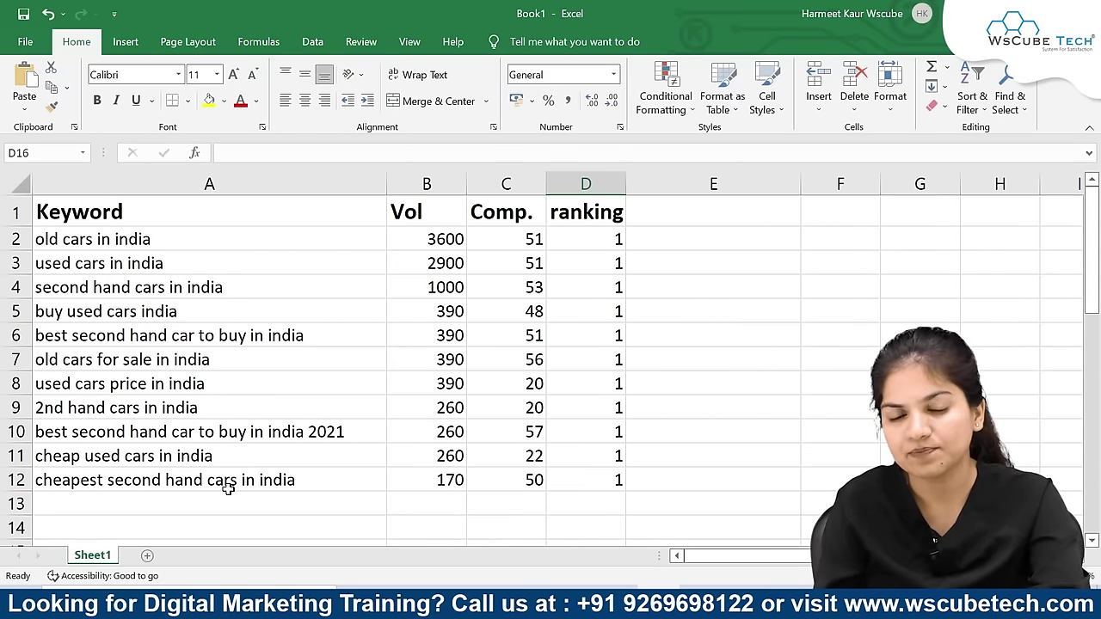
Step: Delete the ranking column from the keyword table
click(555, 183)
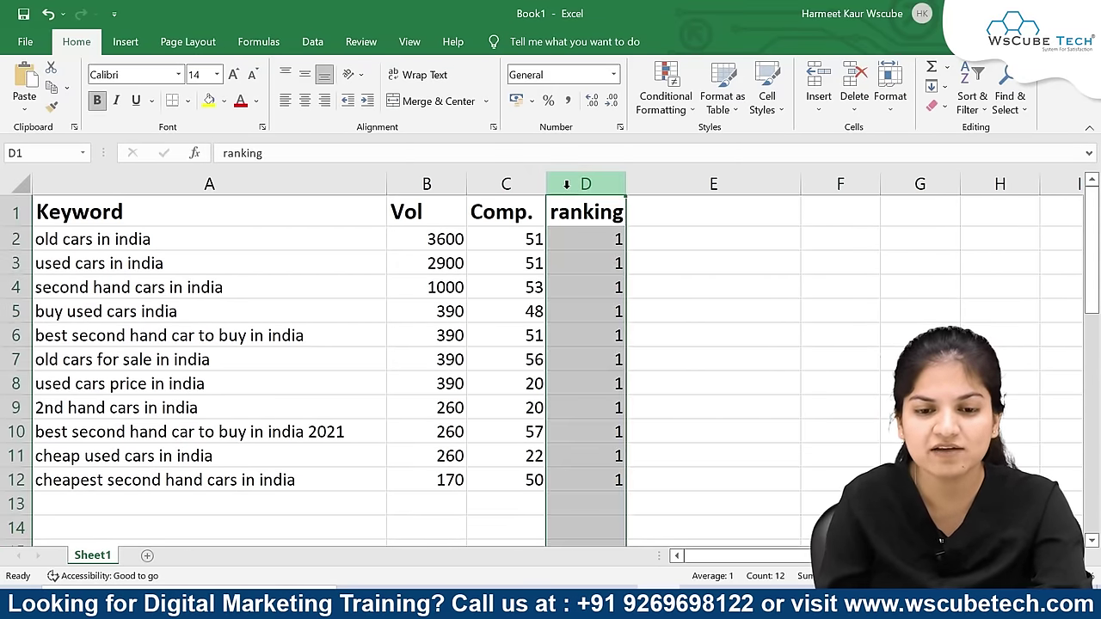
right_click(569, 188)
click(608, 333)
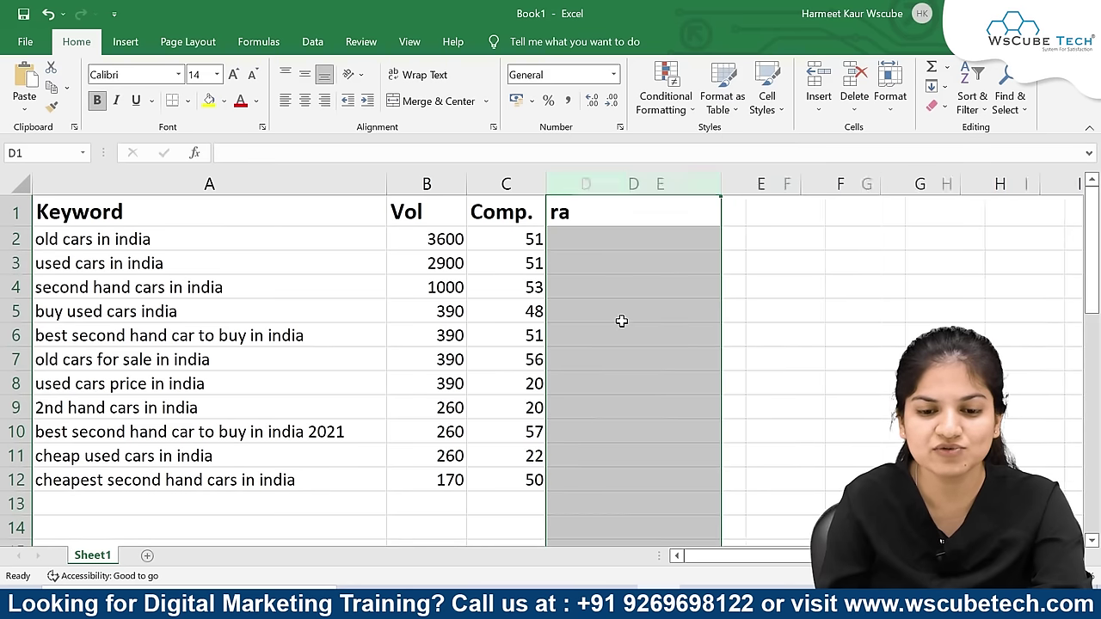
click(803, 352)
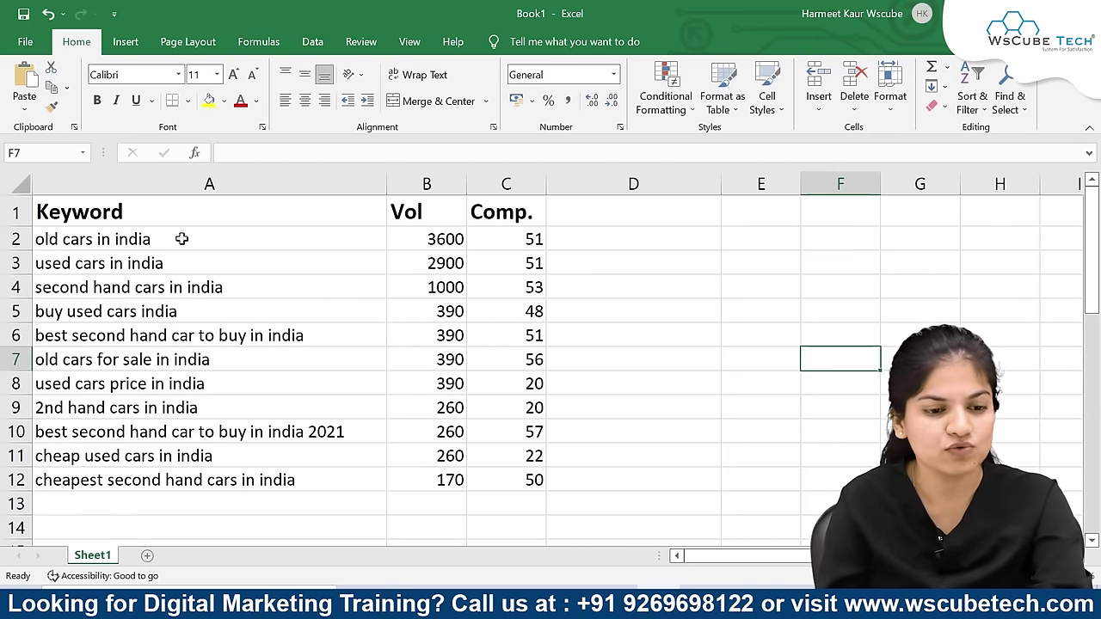
Step: Compare the volume and competition values of "old cars in india" and "used cars in india" in rows 2 and 3
click(14, 239)
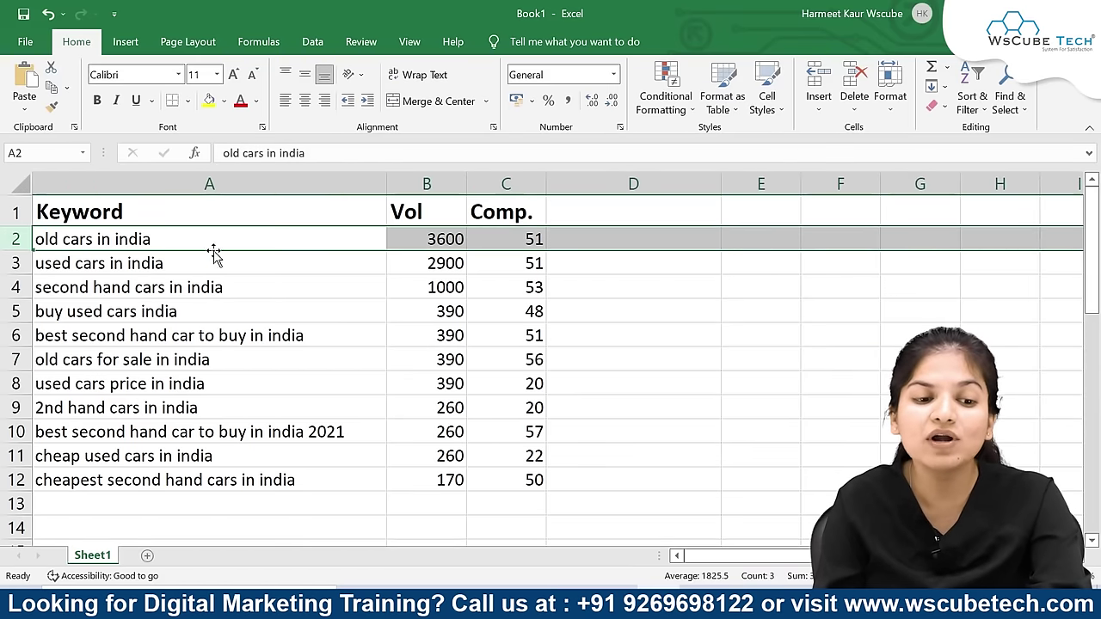
click(430, 241)
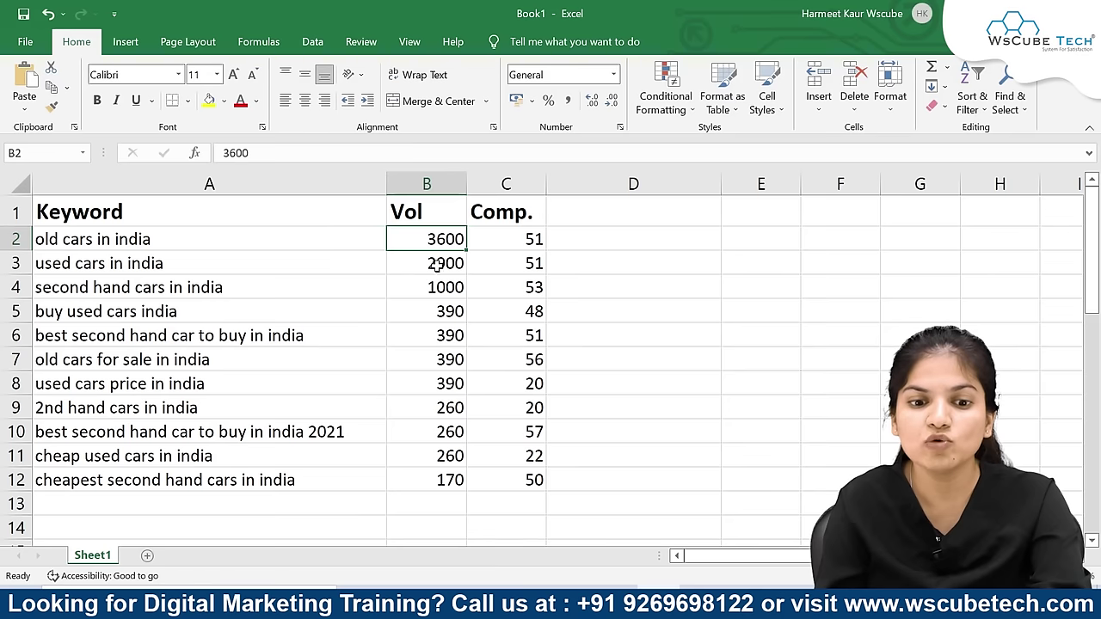
click(537, 244)
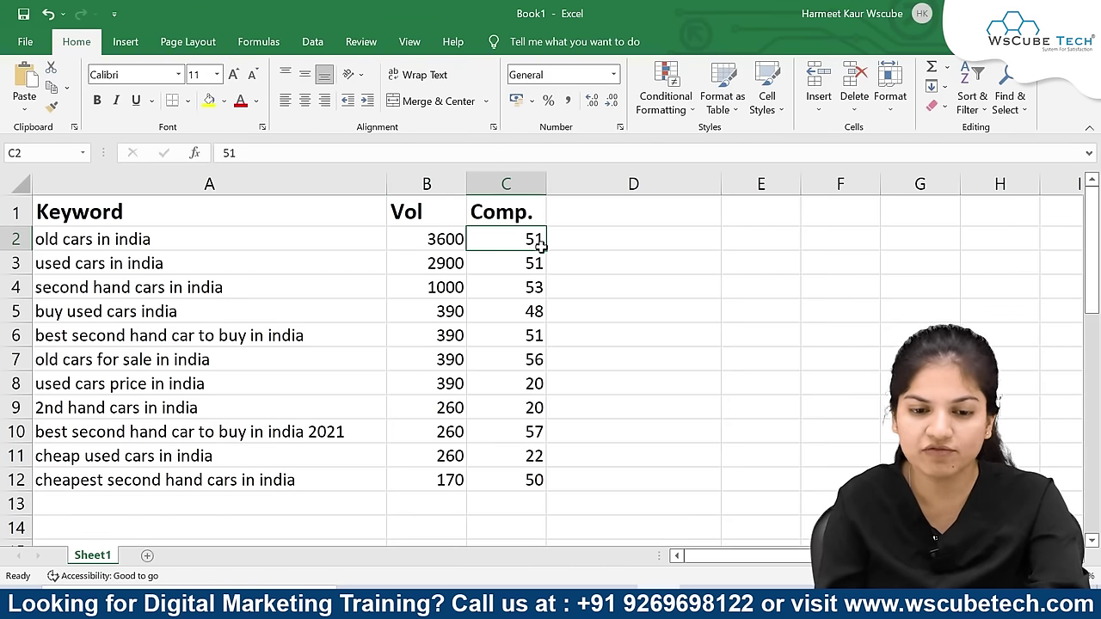
click(90, 266)
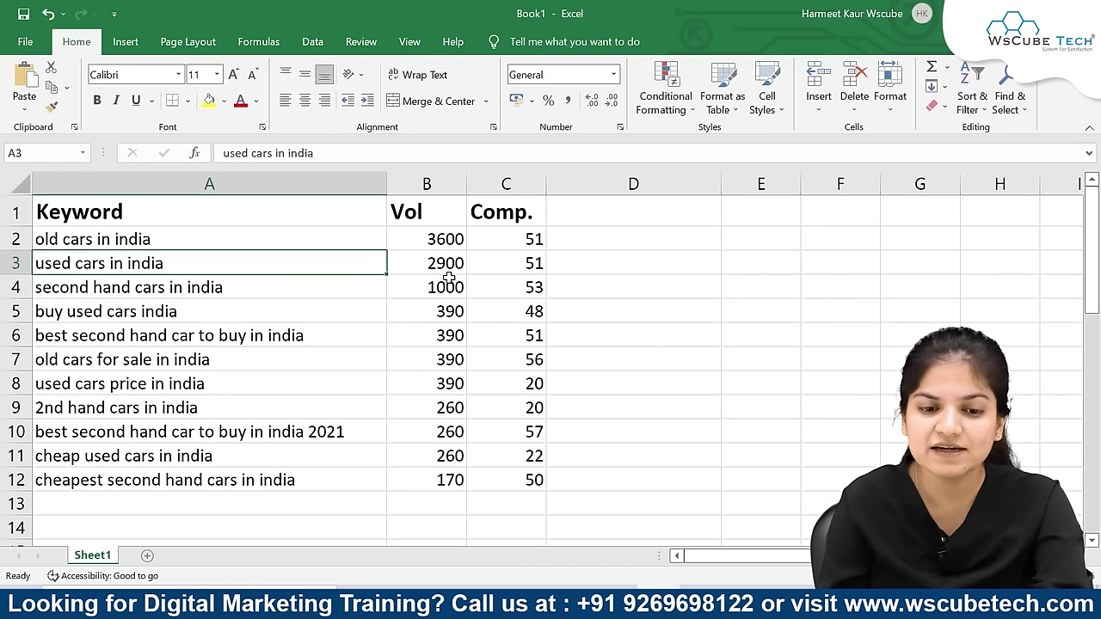
click(445, 266)
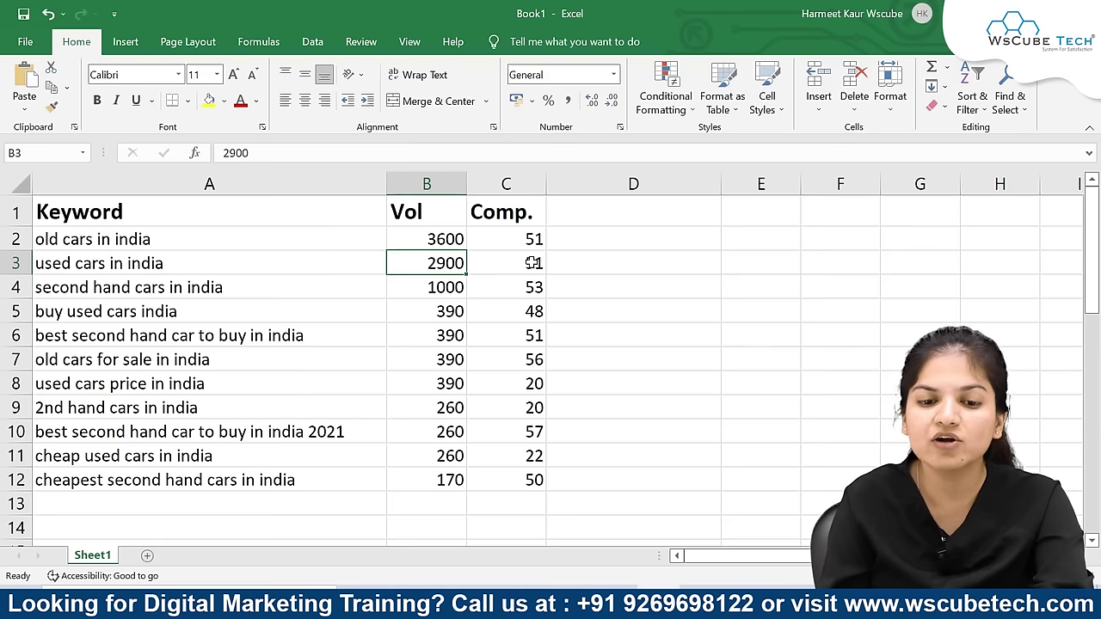
click(533, 263)
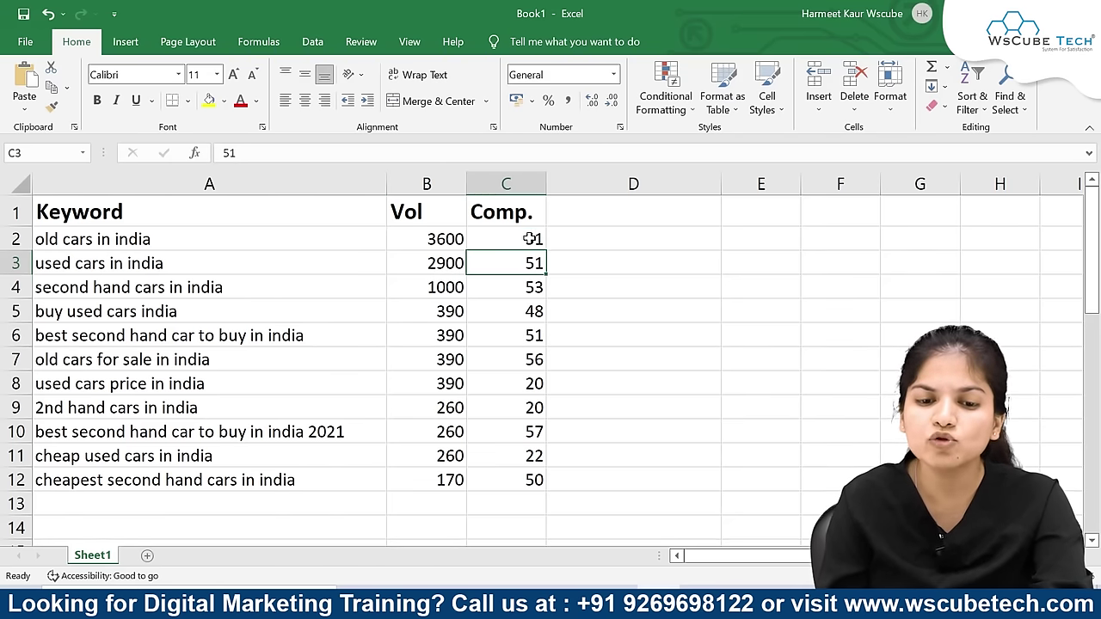
click(532, 242)
click(533, 264)
click(438, 243)
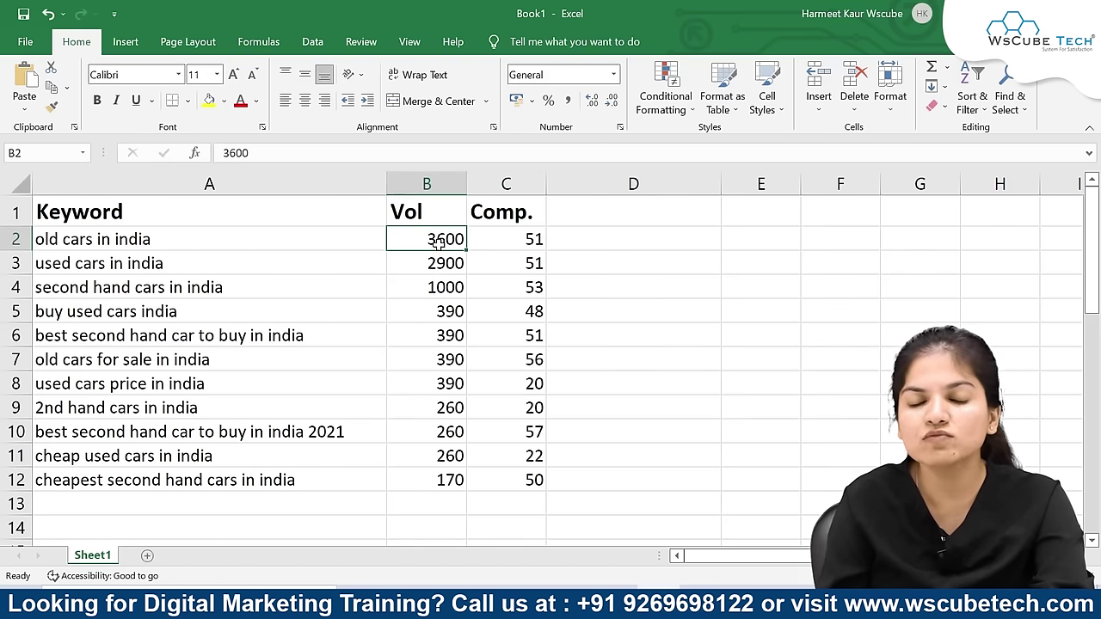
Step: Check the volume and competition of "second hand cars in india" against the competition of "buy used cars india"
click(47, 294)
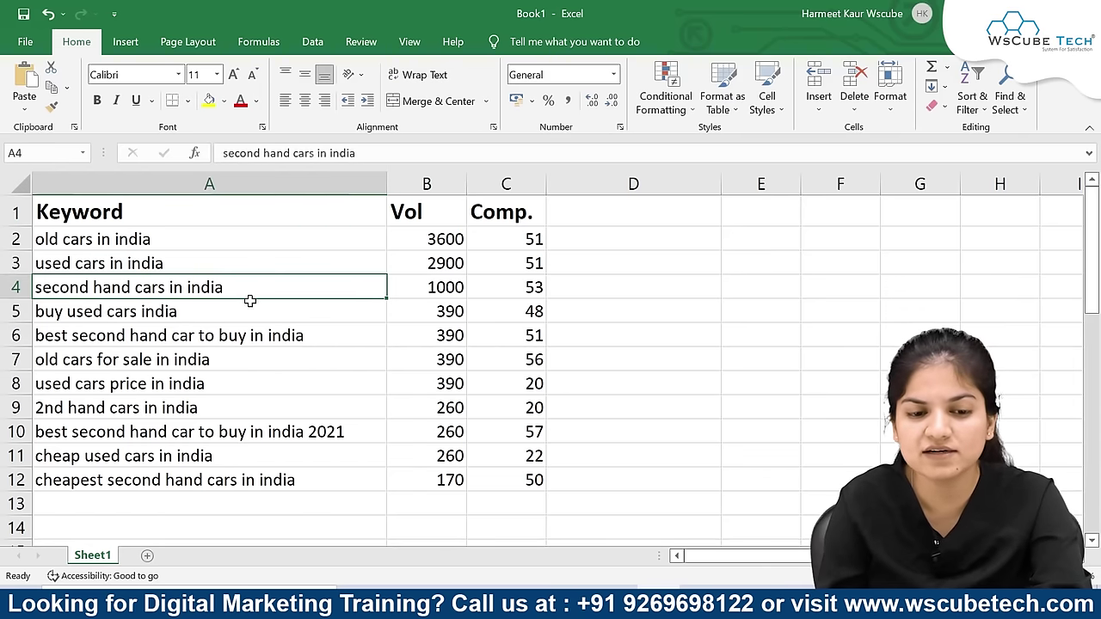
click(433, 287)
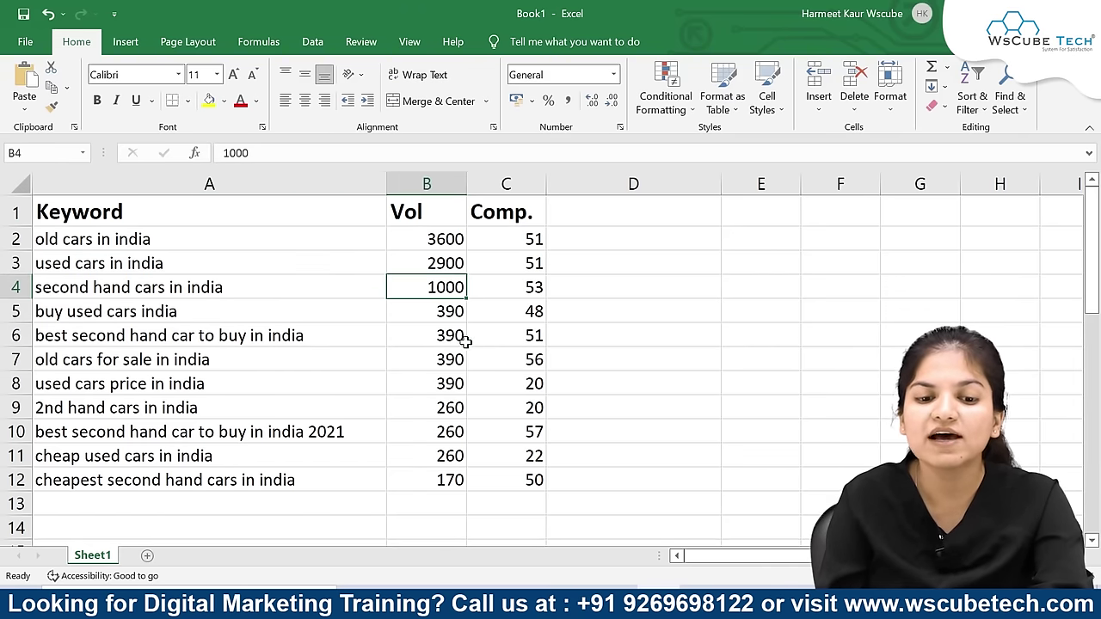
click(540, 291)
click(535, 314)
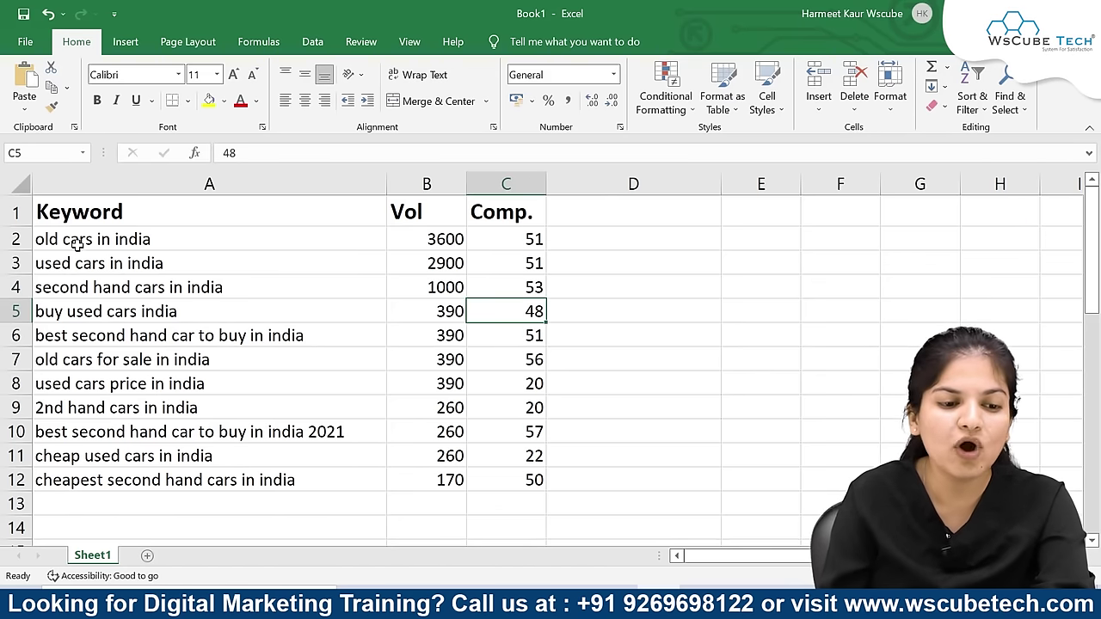
Step: Fill the entire row 2, "old cars in india", with light orange to mark it as the main keyword
click(17, 240)
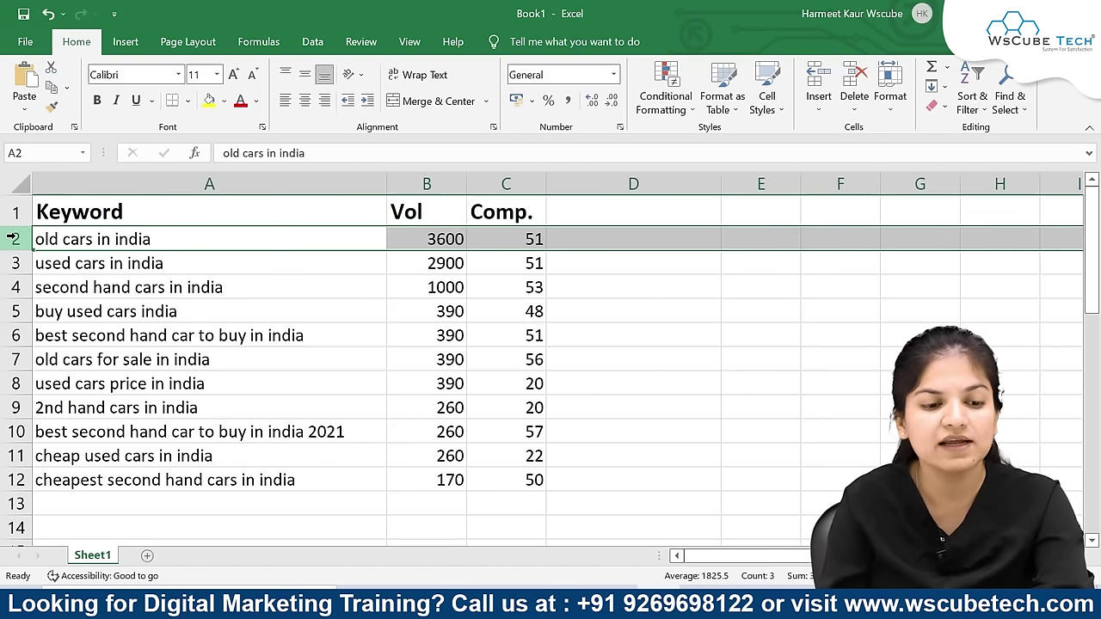
click(225, 101)
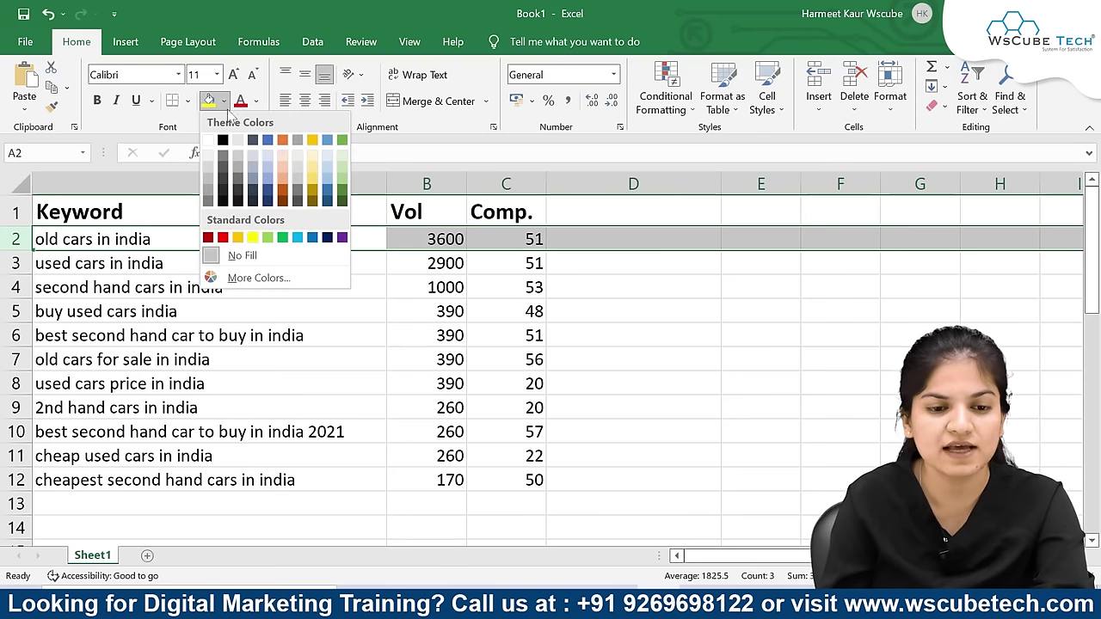
click(283, 178)
click(250, 310)
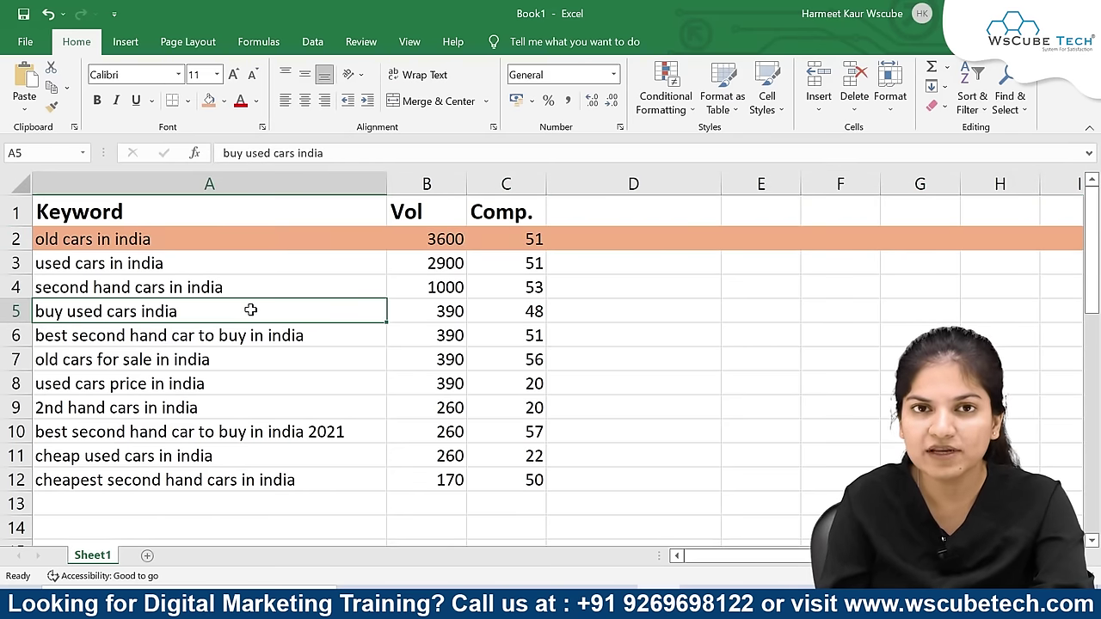
Step: Fill rows 3 and 4, "used cars in india" and "second hand cars in india", with light gold
click(15, 263)
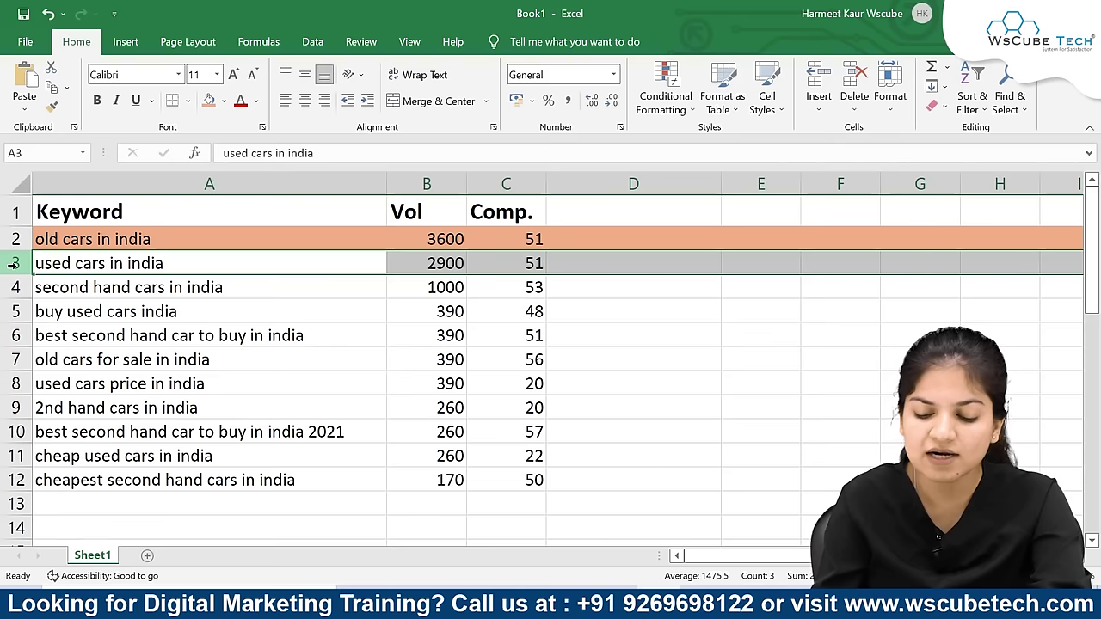
drag(12, 263, 12, 288)
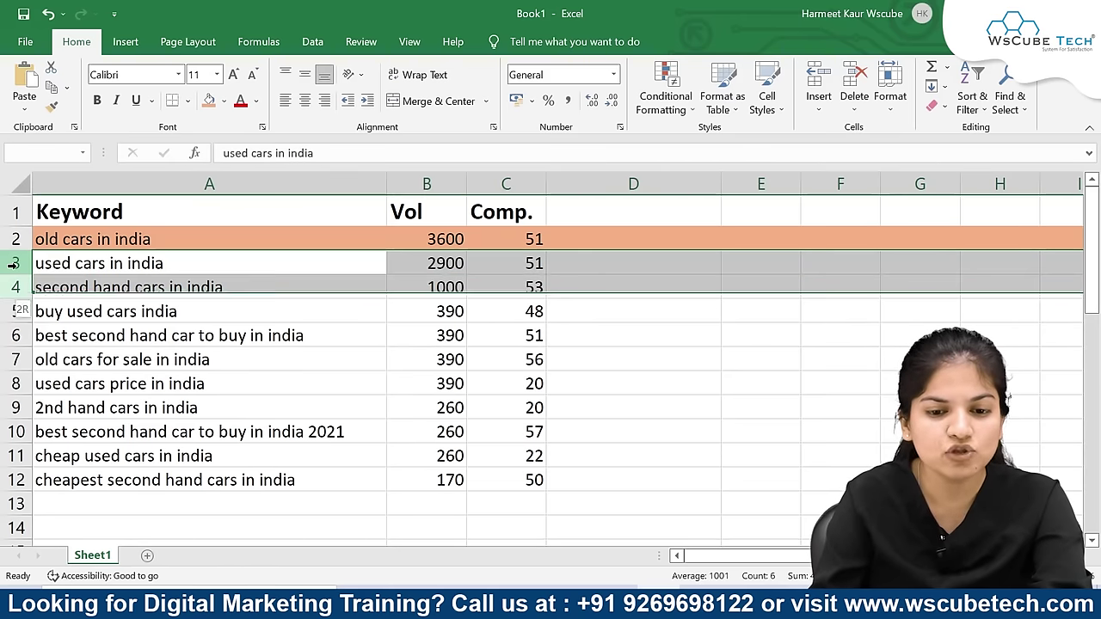
right_click(19, 275)
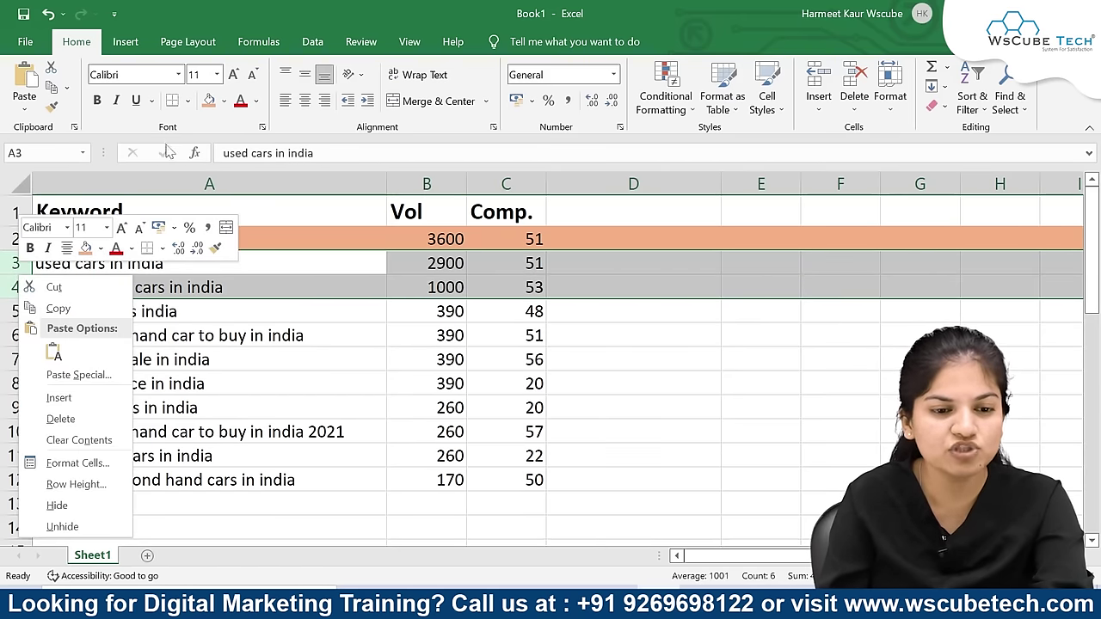
click(223, 102)
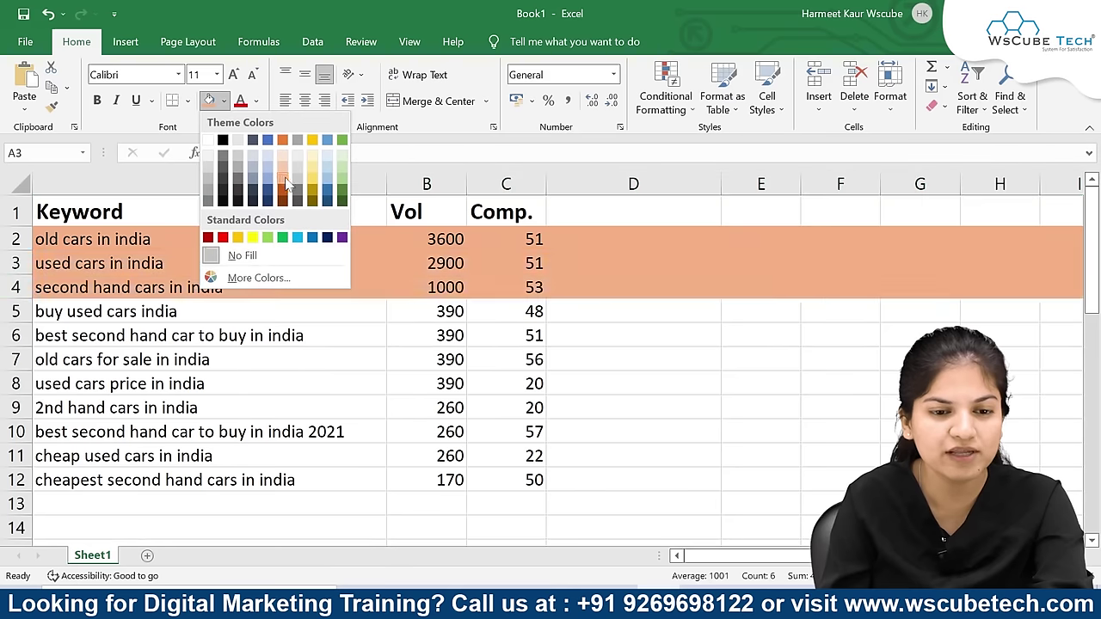
click(312, 177)
click(348, 342)
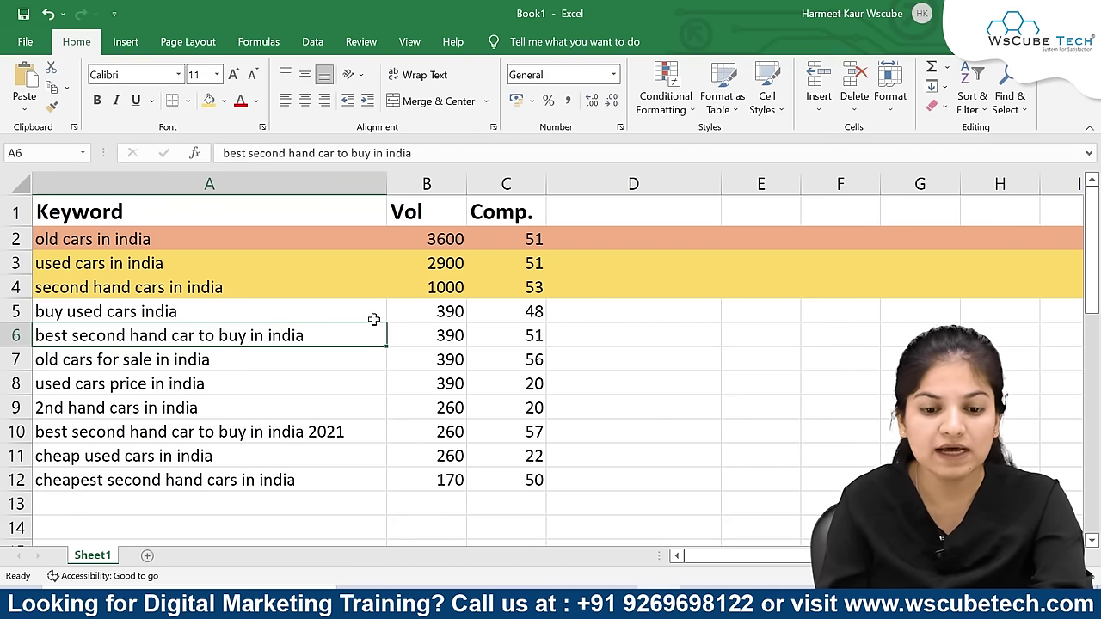
Step: Fill the low-competition rows 8 and 9, "used cars price in india" and "2nd hand cars in india", with light gold
click(524, 388)
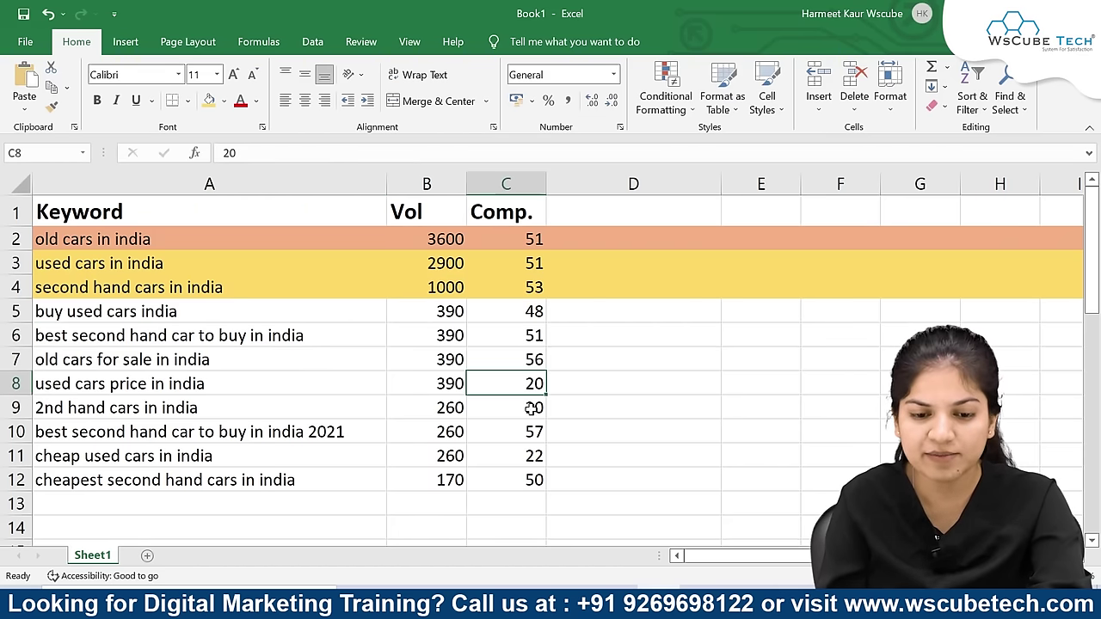
click(532, 410)
drag(13, 384, 11, 397)
right_click(14, 387)
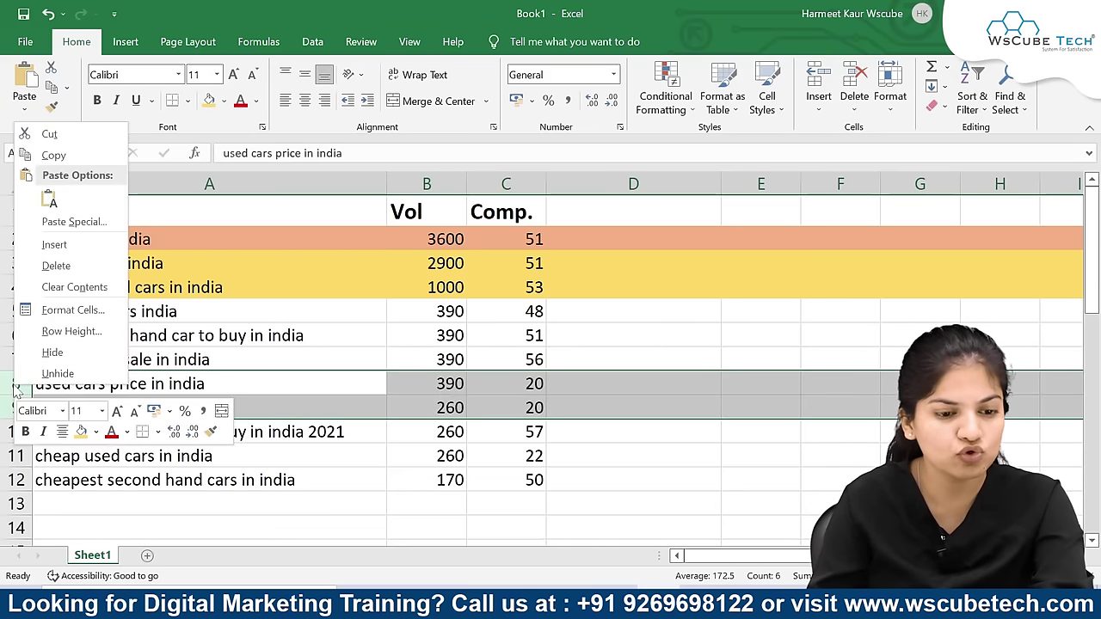
click(95, 431)
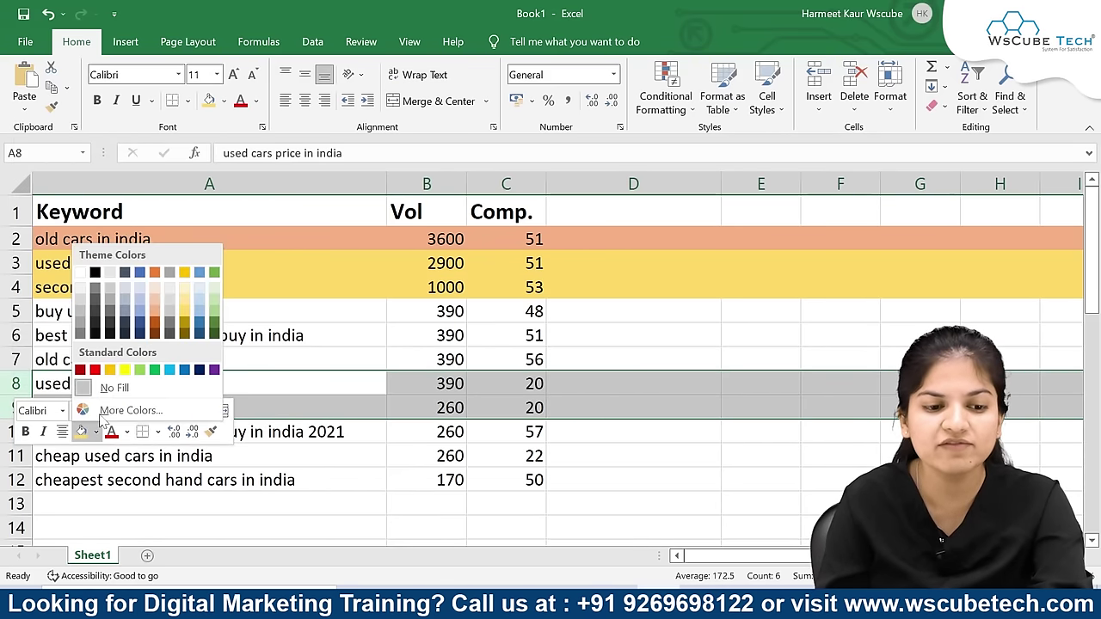
click(184, 299)
click(120, 456)
click(664, 334)
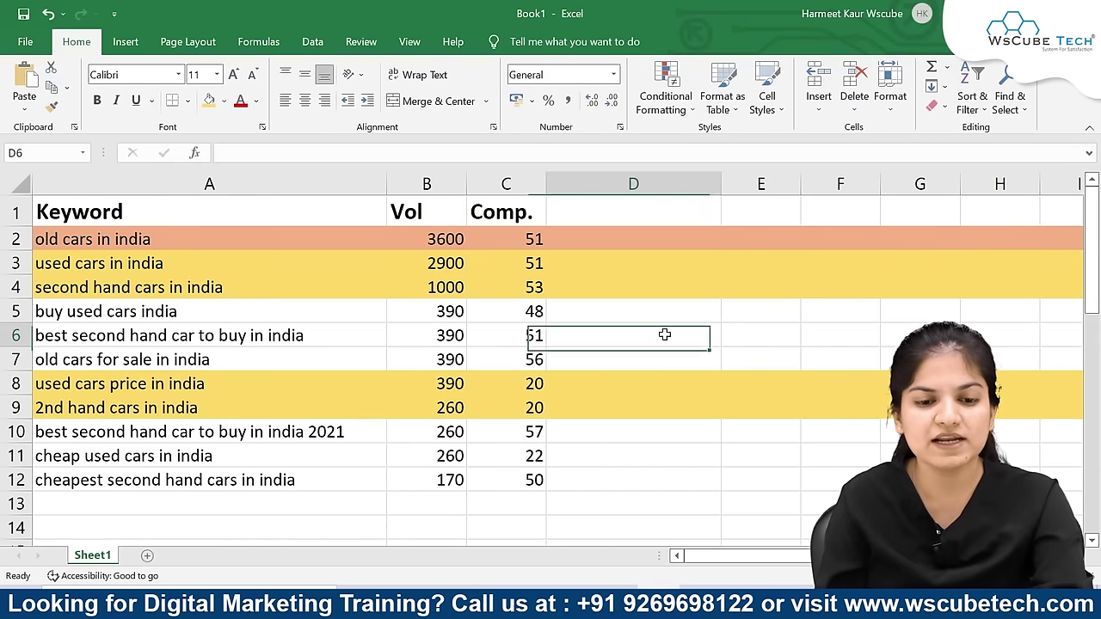
click(17, 239)
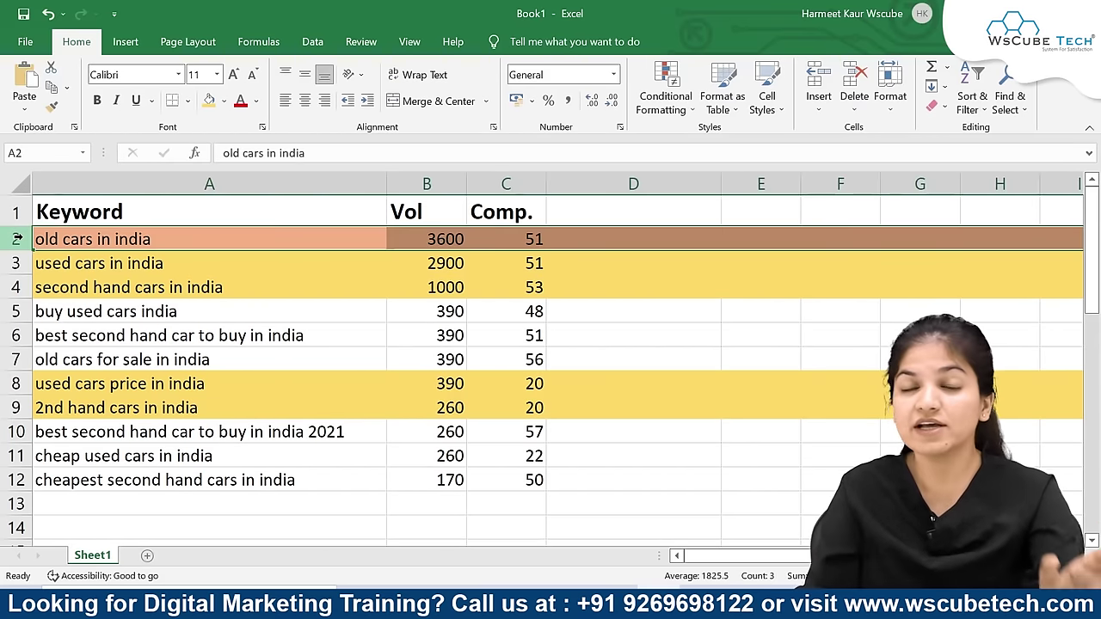